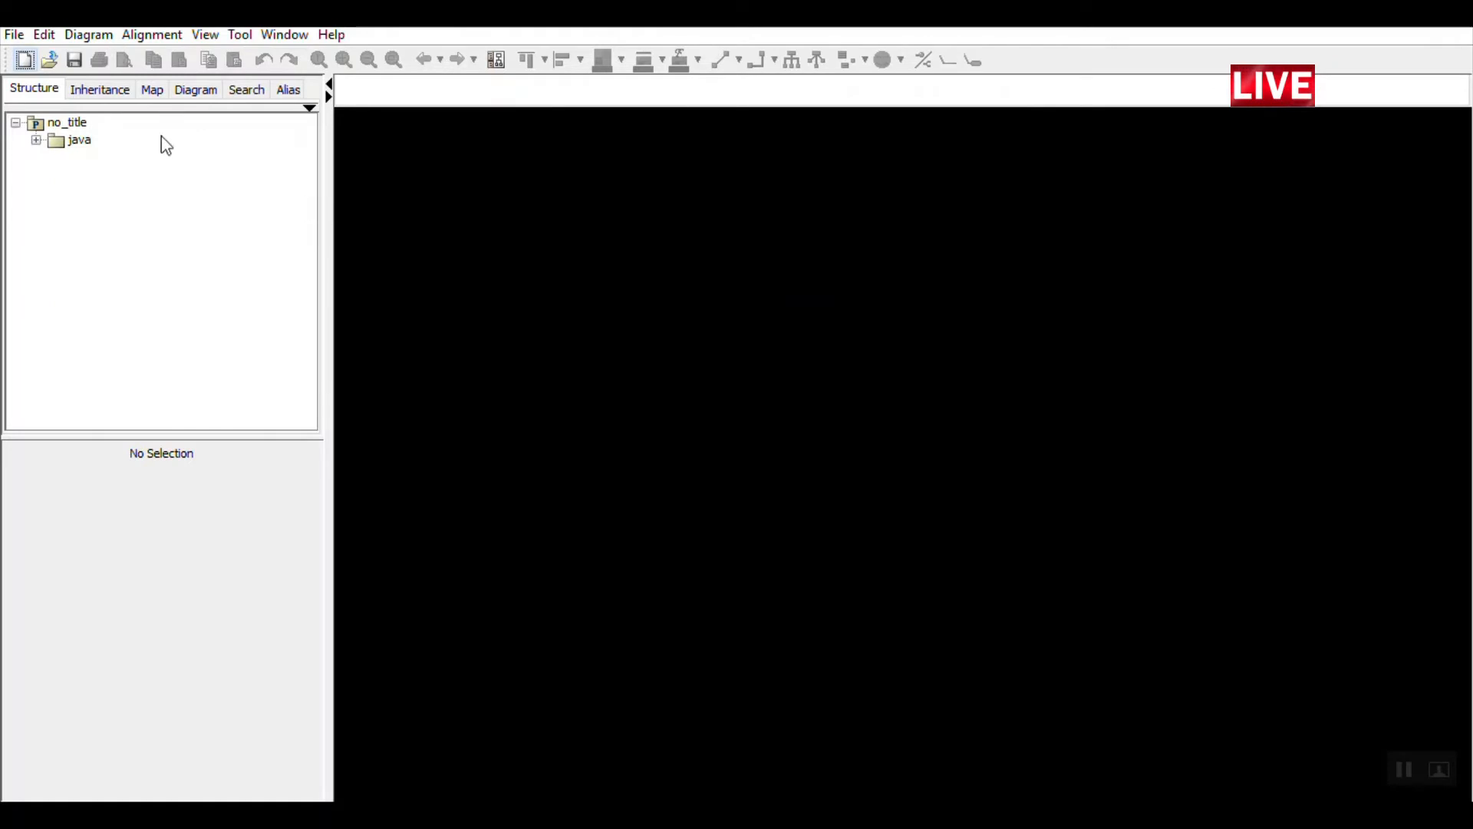
Begin saving the untitled project and browse to the _MATERI KULIAH\_REKAYASA PERANGKAT LUNAK folder on Data (D:)
{"action": "left_click", "coordinate": [14, 35]}
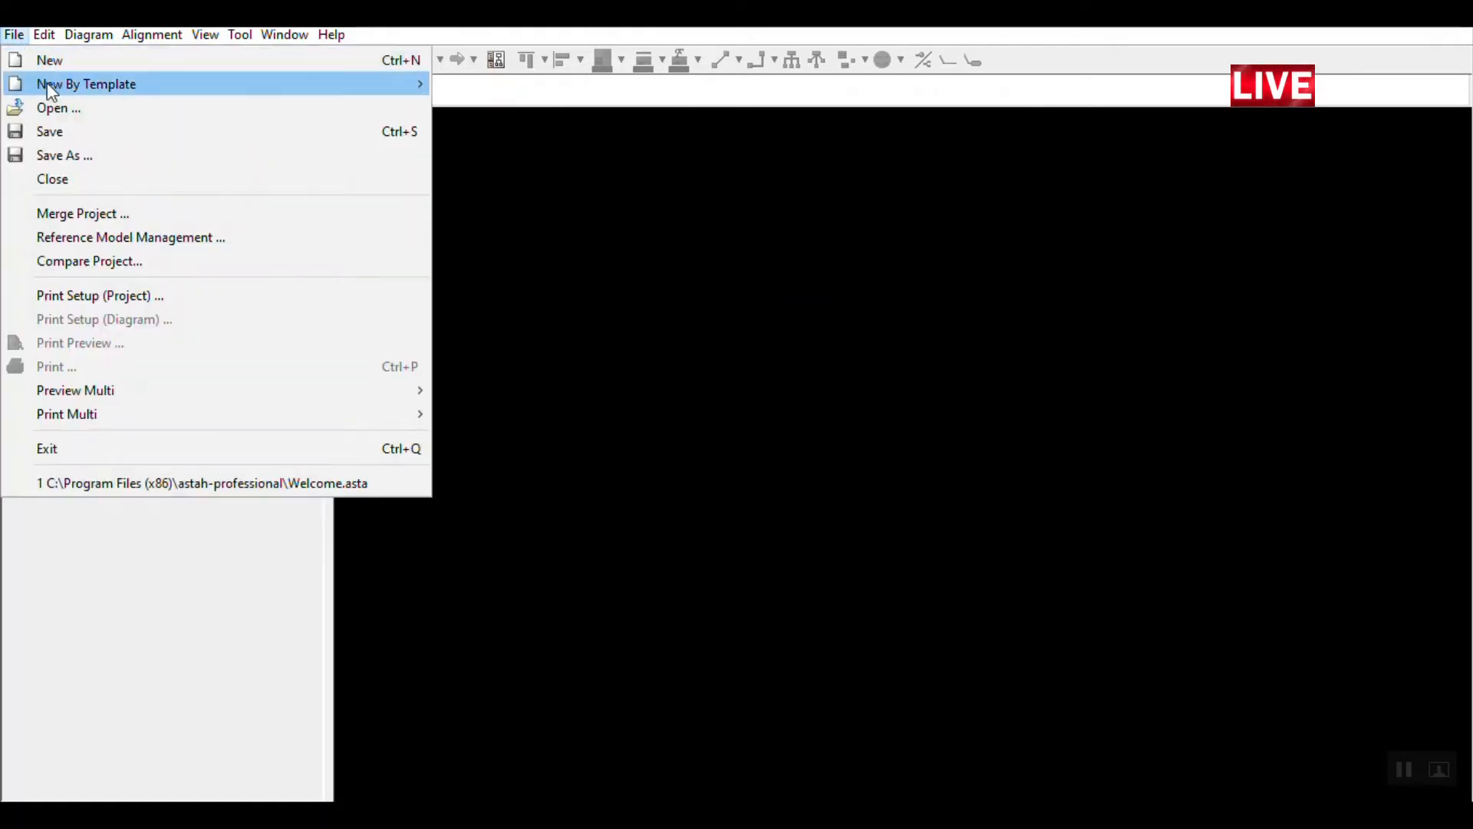
{"action": "left_click", "coordinate": [57, 129]}
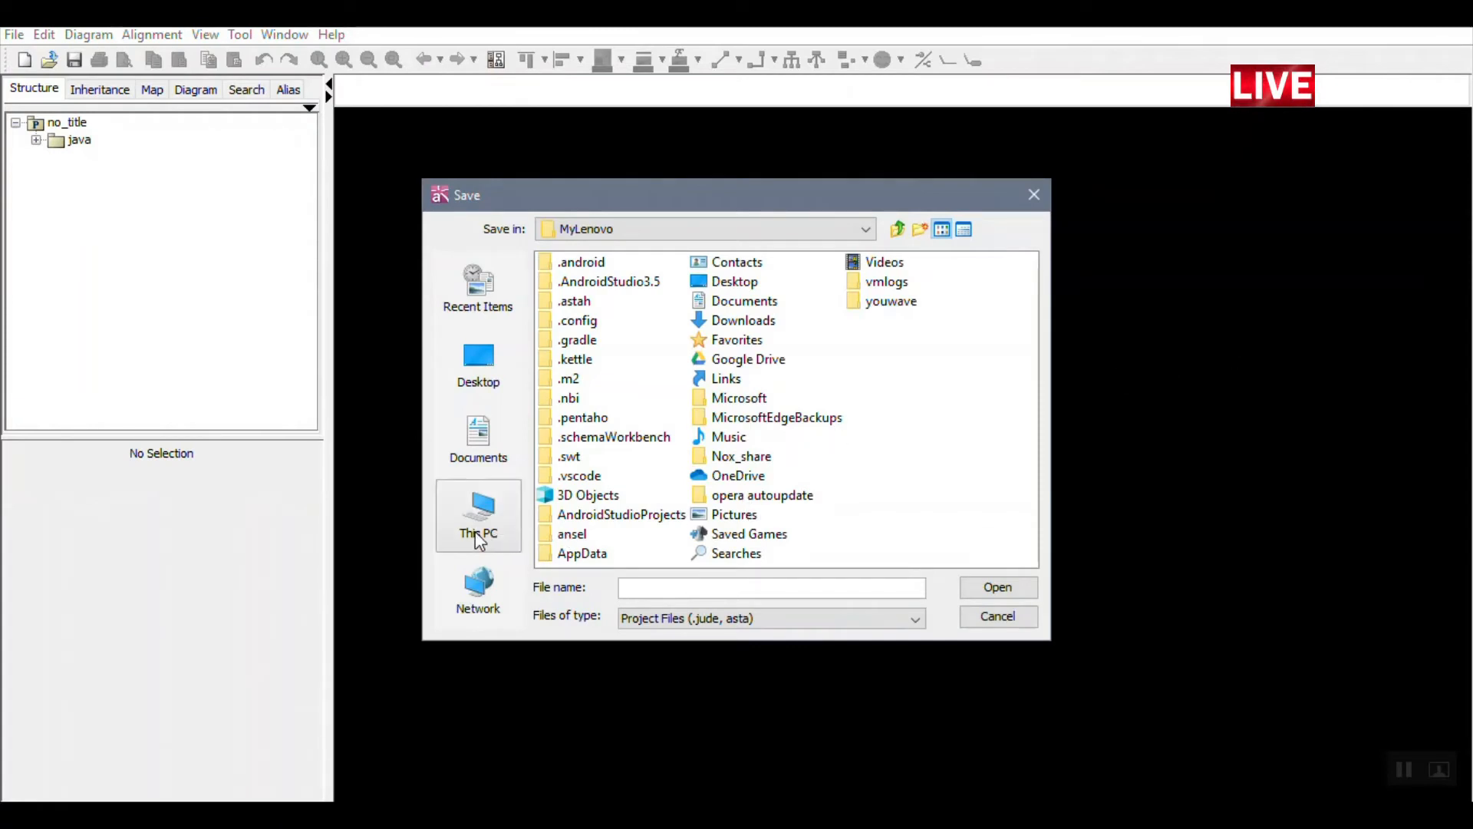
{"action": "left_click", "coordinate": [479, 526]}
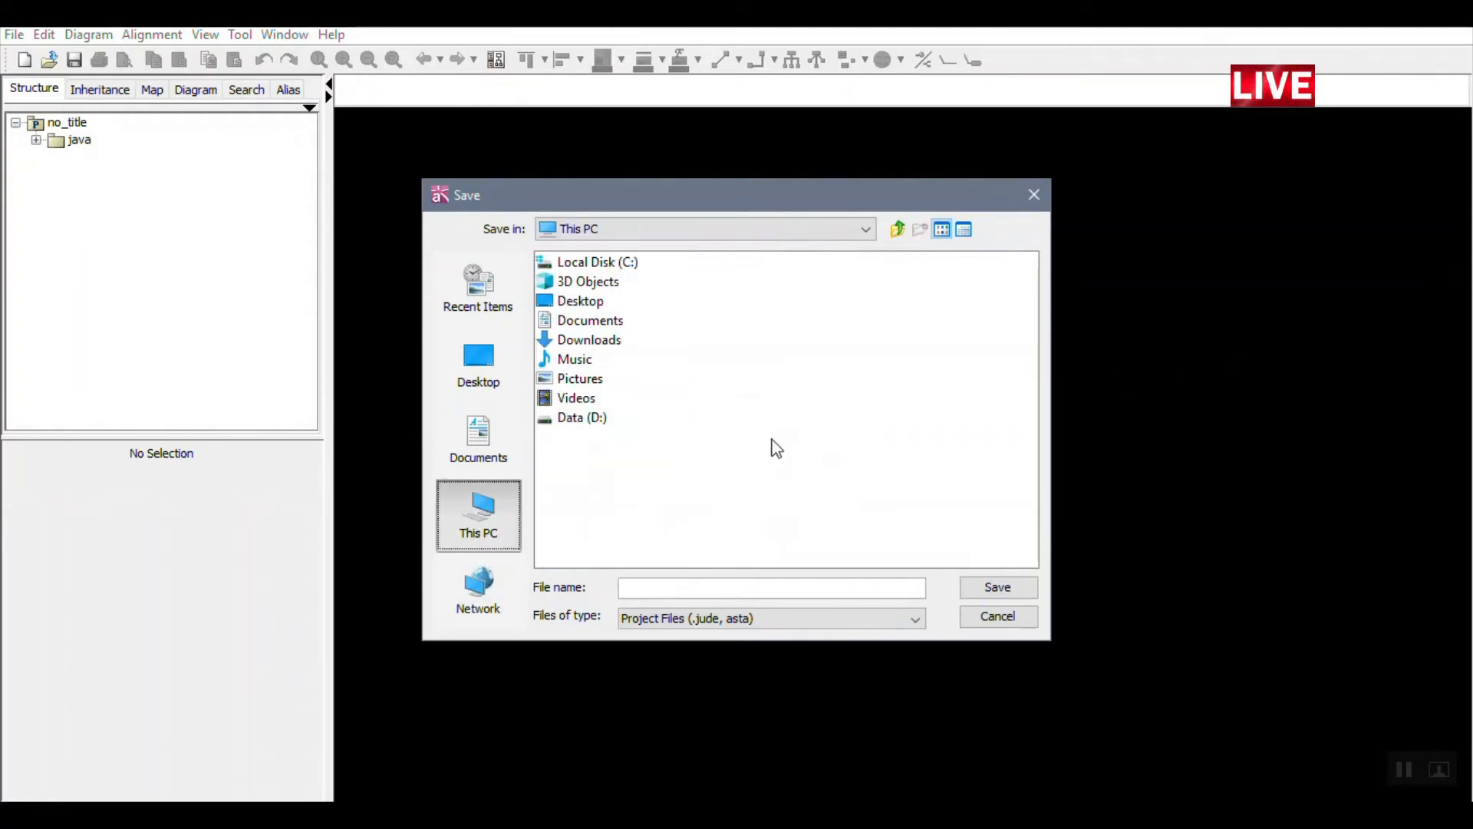
{"action": "left_click", "coordinate": [590, 420]}
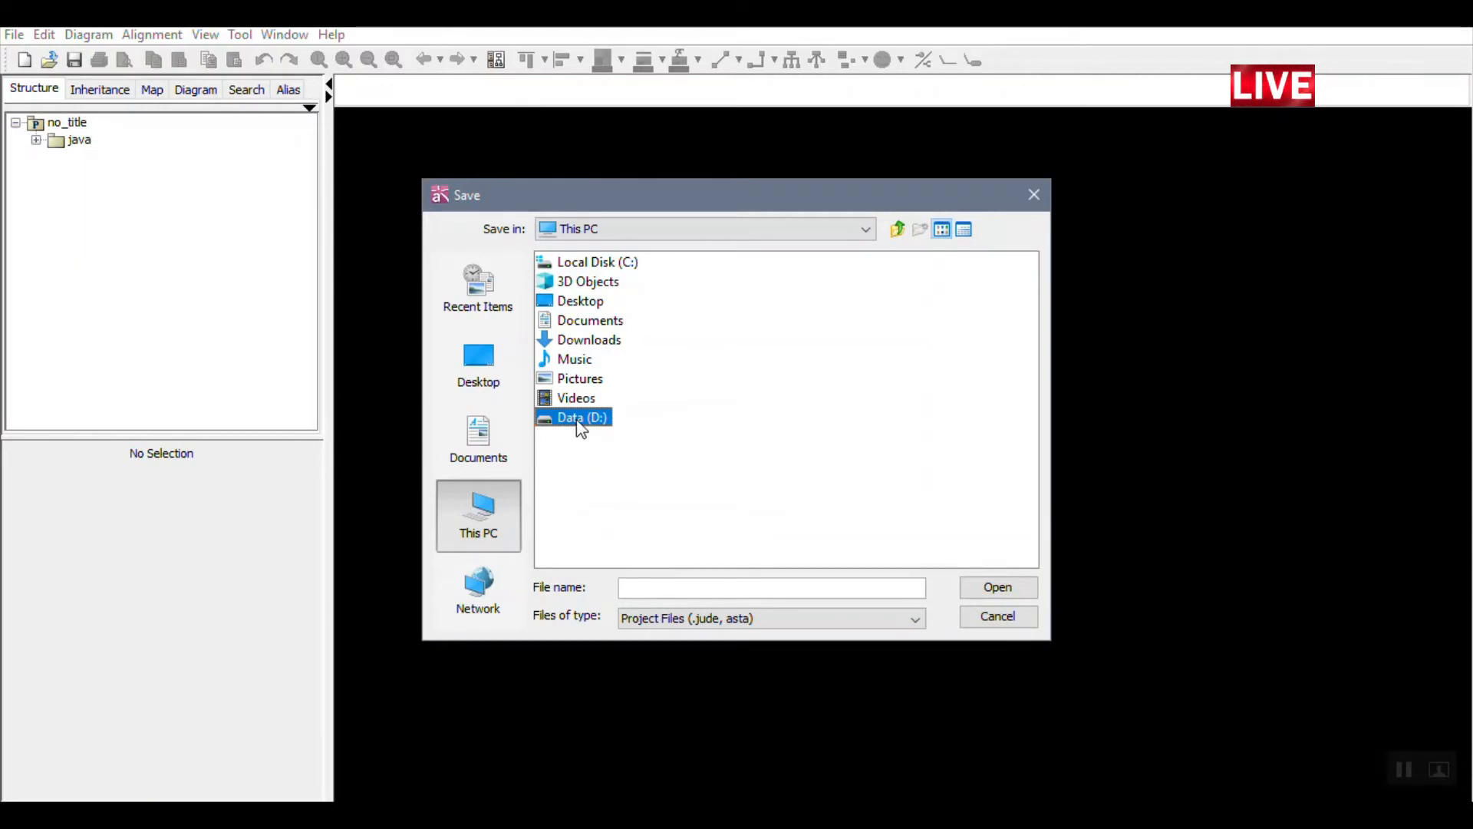
{"action": "double_click", "coordinate": [580, 424]}
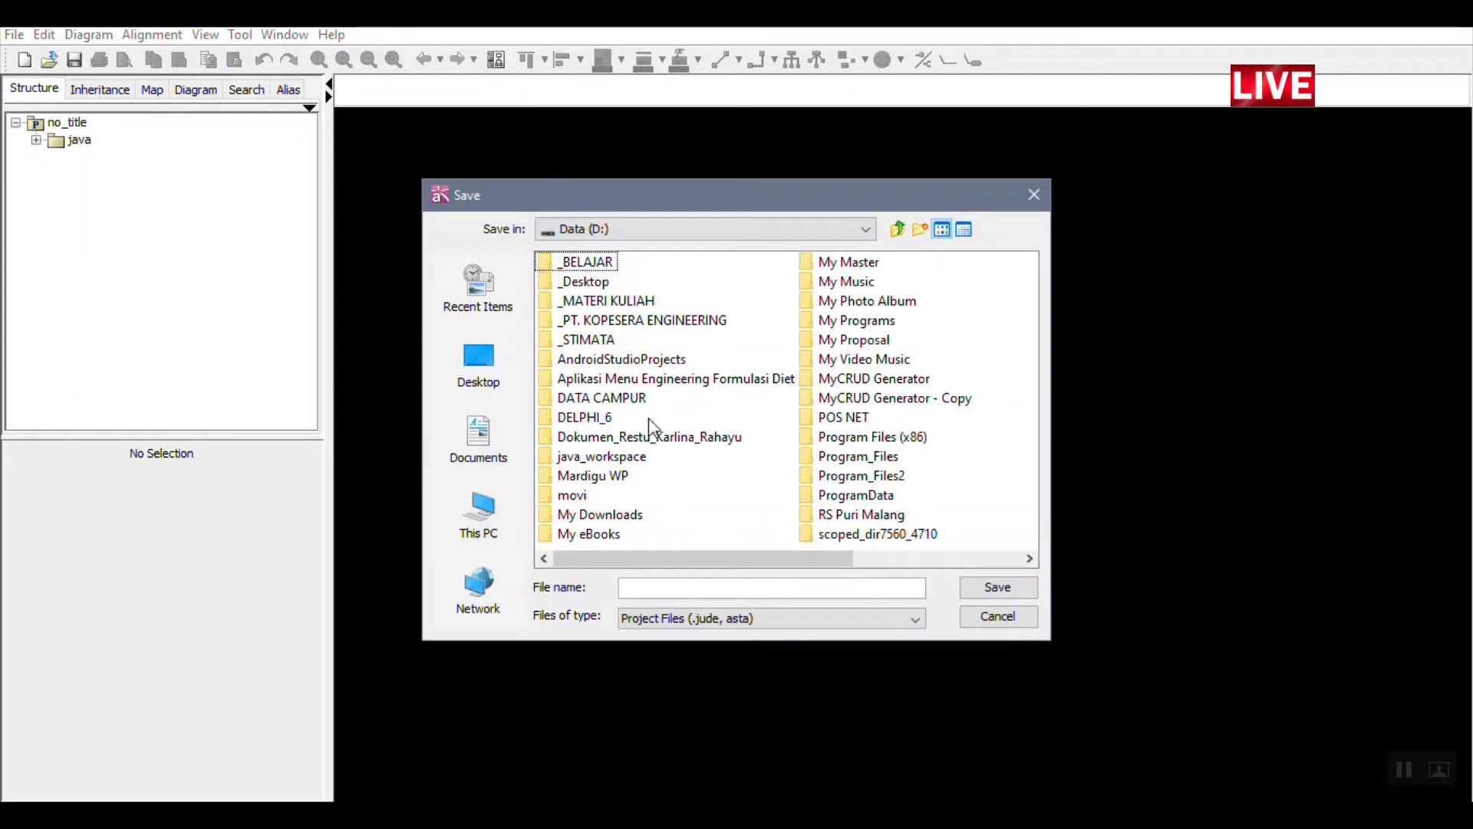
{"action": "left_click", "coordinate": [620, 301]}
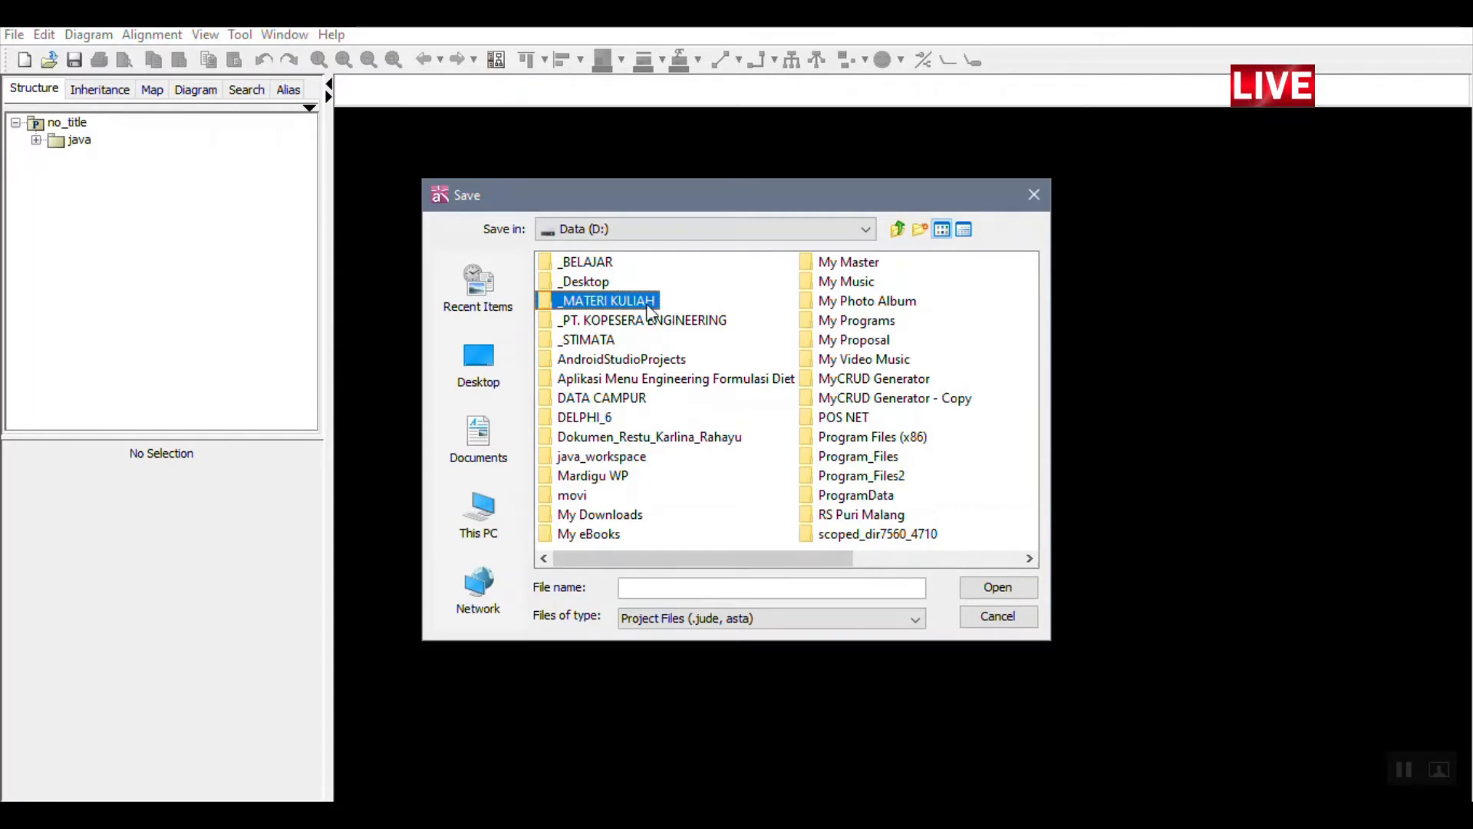
{"action": "double_click", "coordinate": [647, 304]}
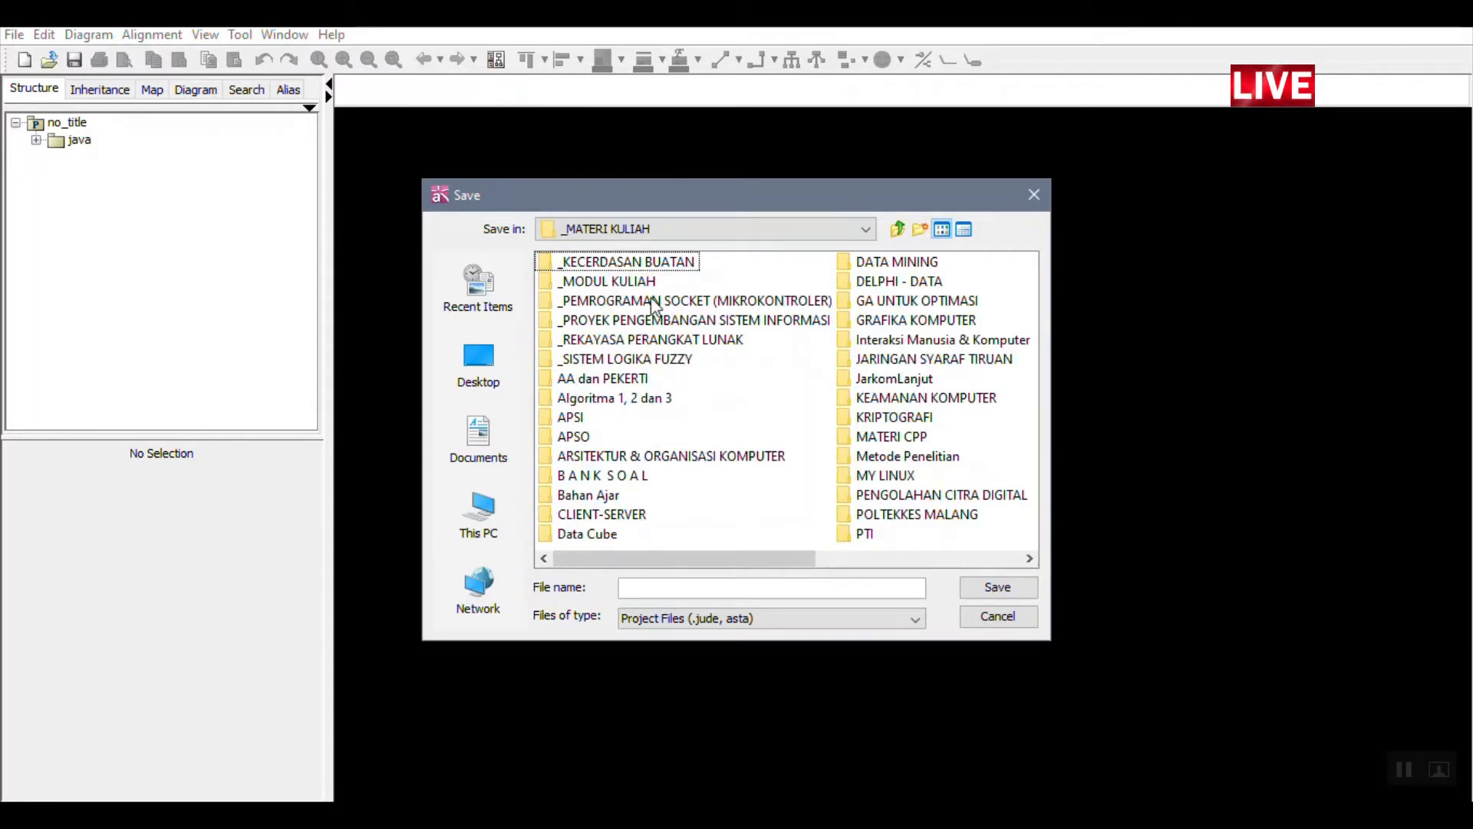
{"action": "left_click", "coordinate": [667, 339]}
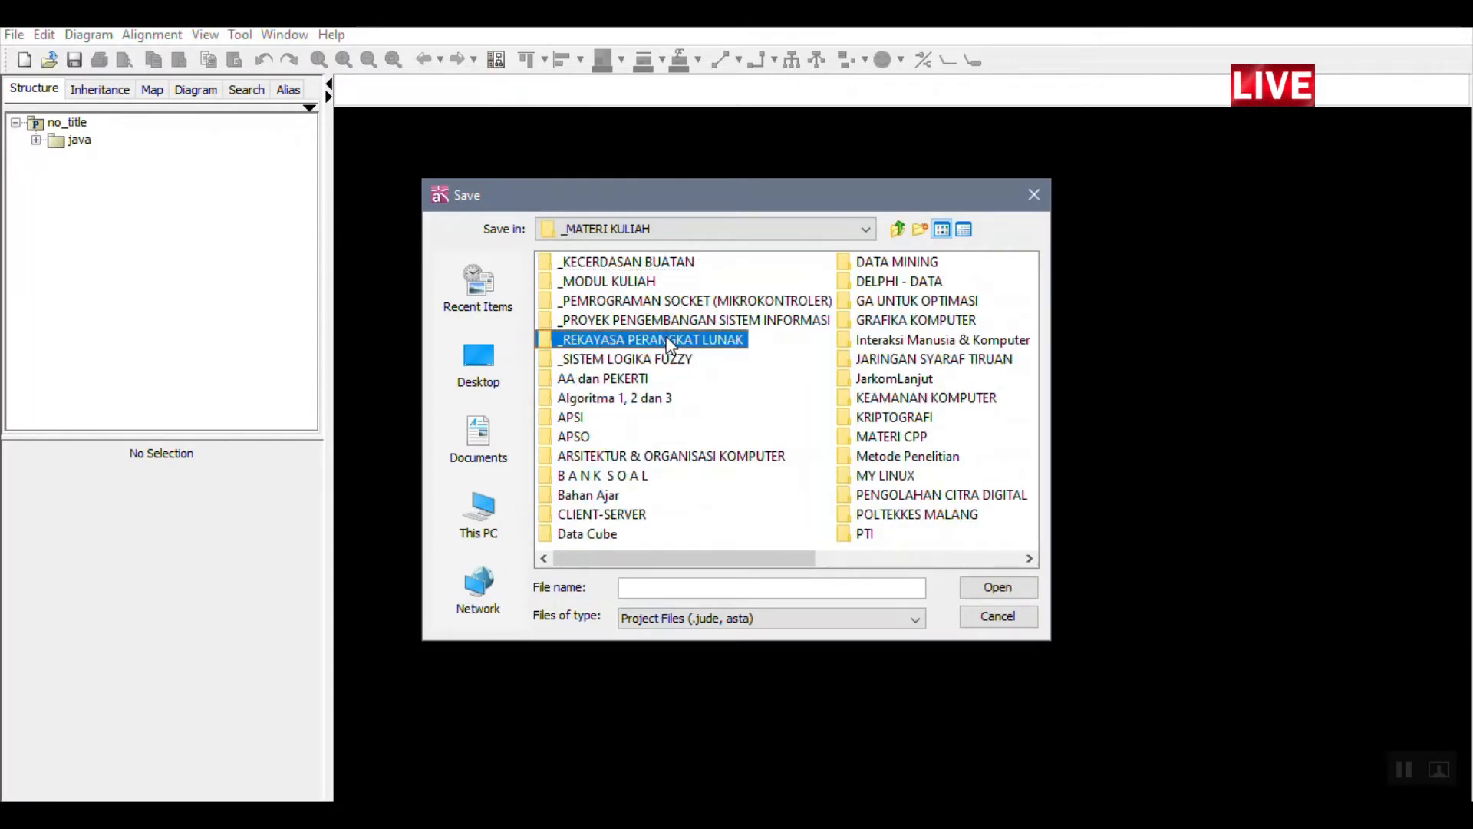
{"action": "double_click", "coordinate": [666, 339]}
Name the project file DFD PERPUSTAKAAN and save it in the current folder
{"action": "left_click", "coordinate": [669, 588]}
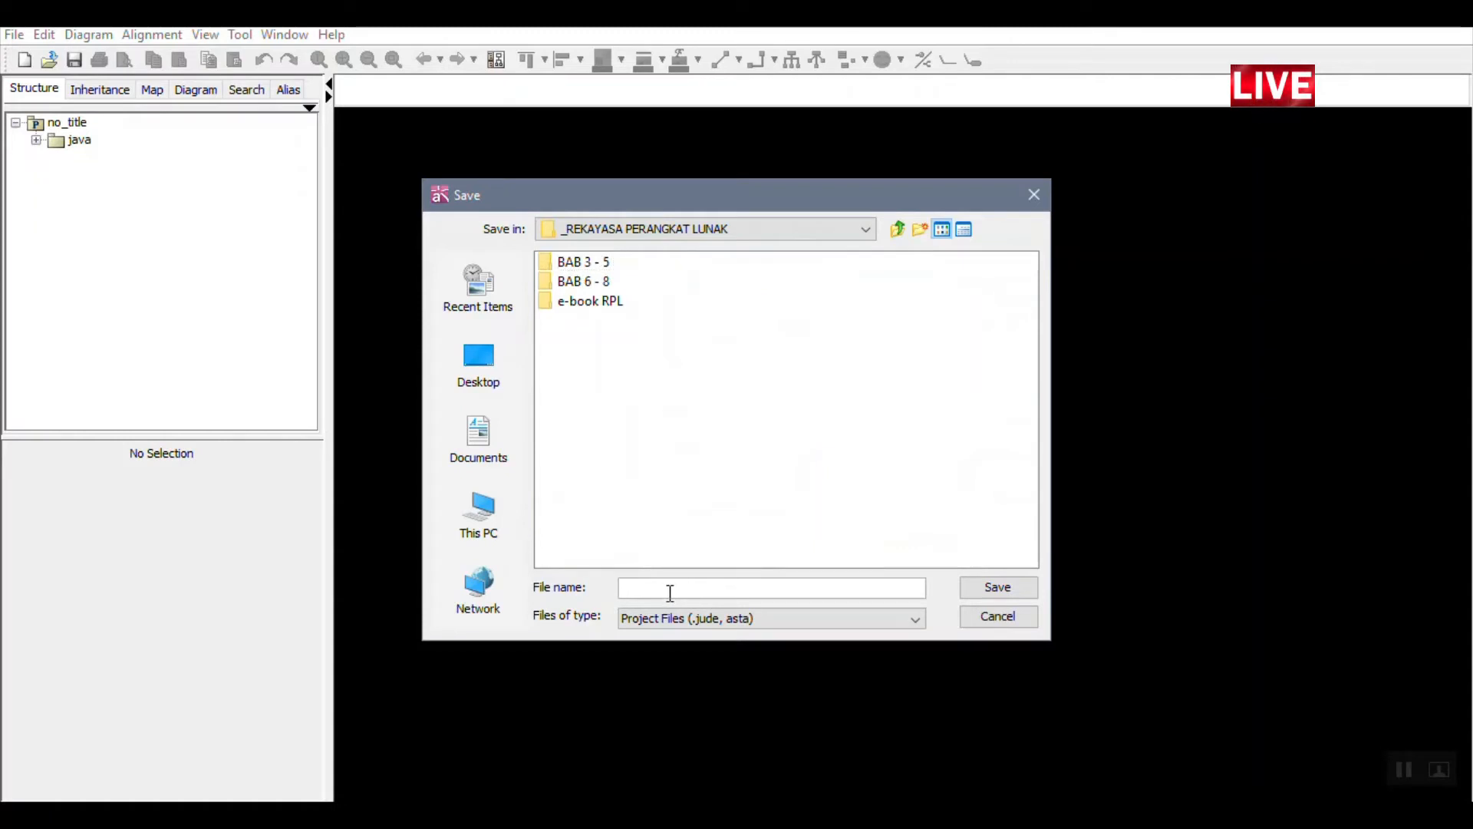
{"action": "type", "text": "DFD "}
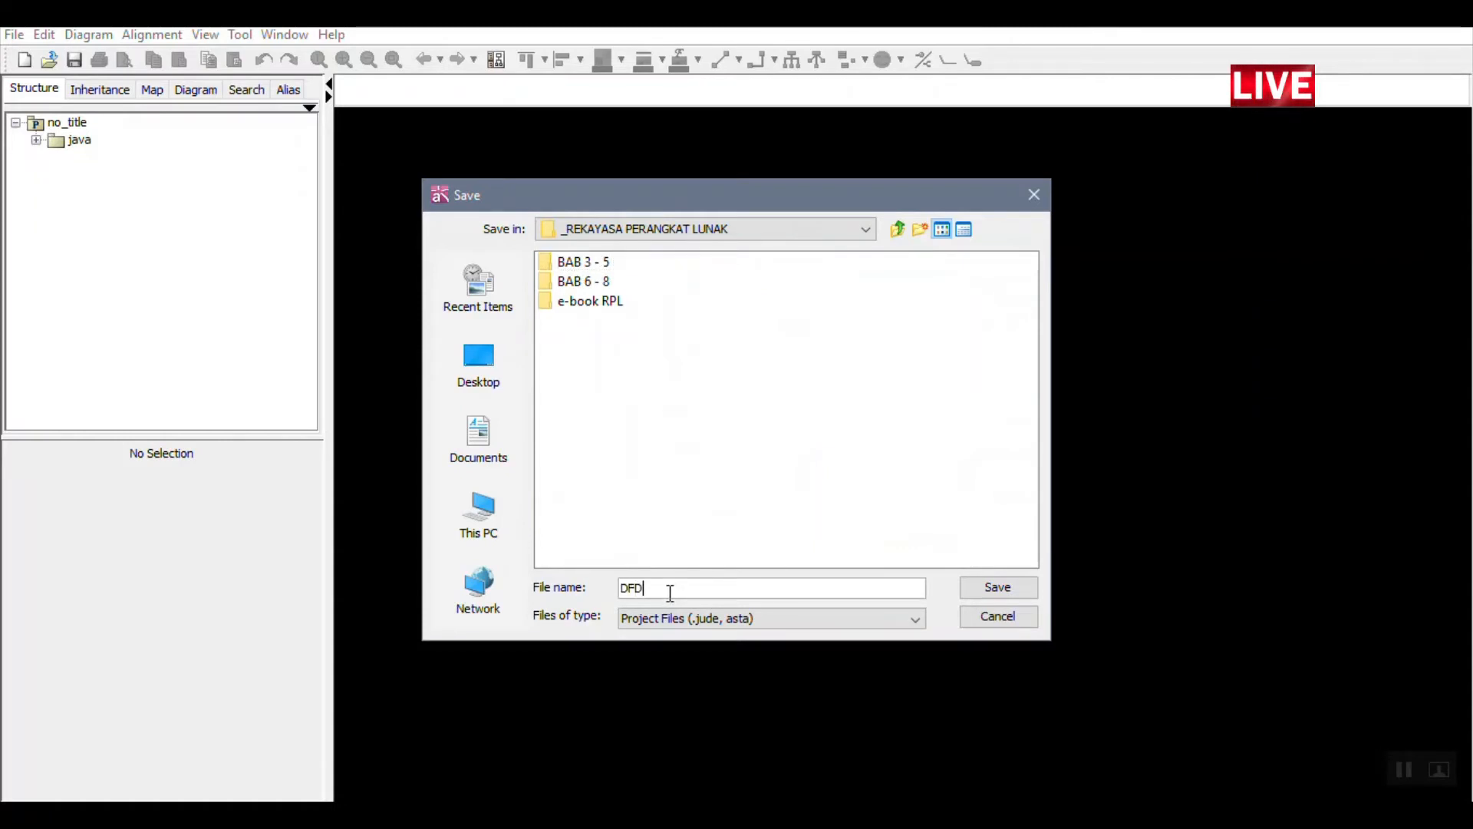
{"action": "type", "text": "PERPUS"}
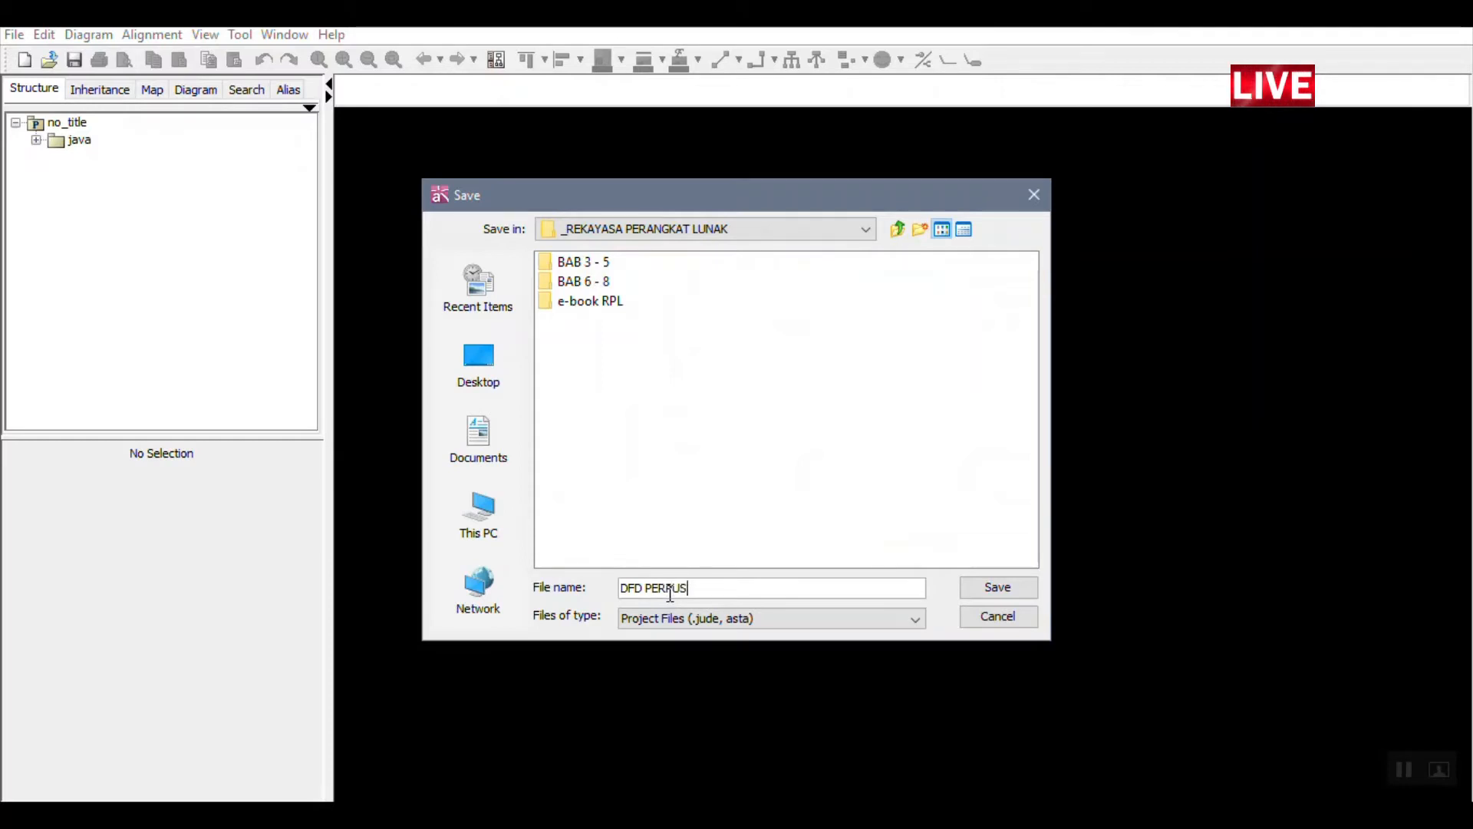
{"action": "type", "text": "TAKAAN"}
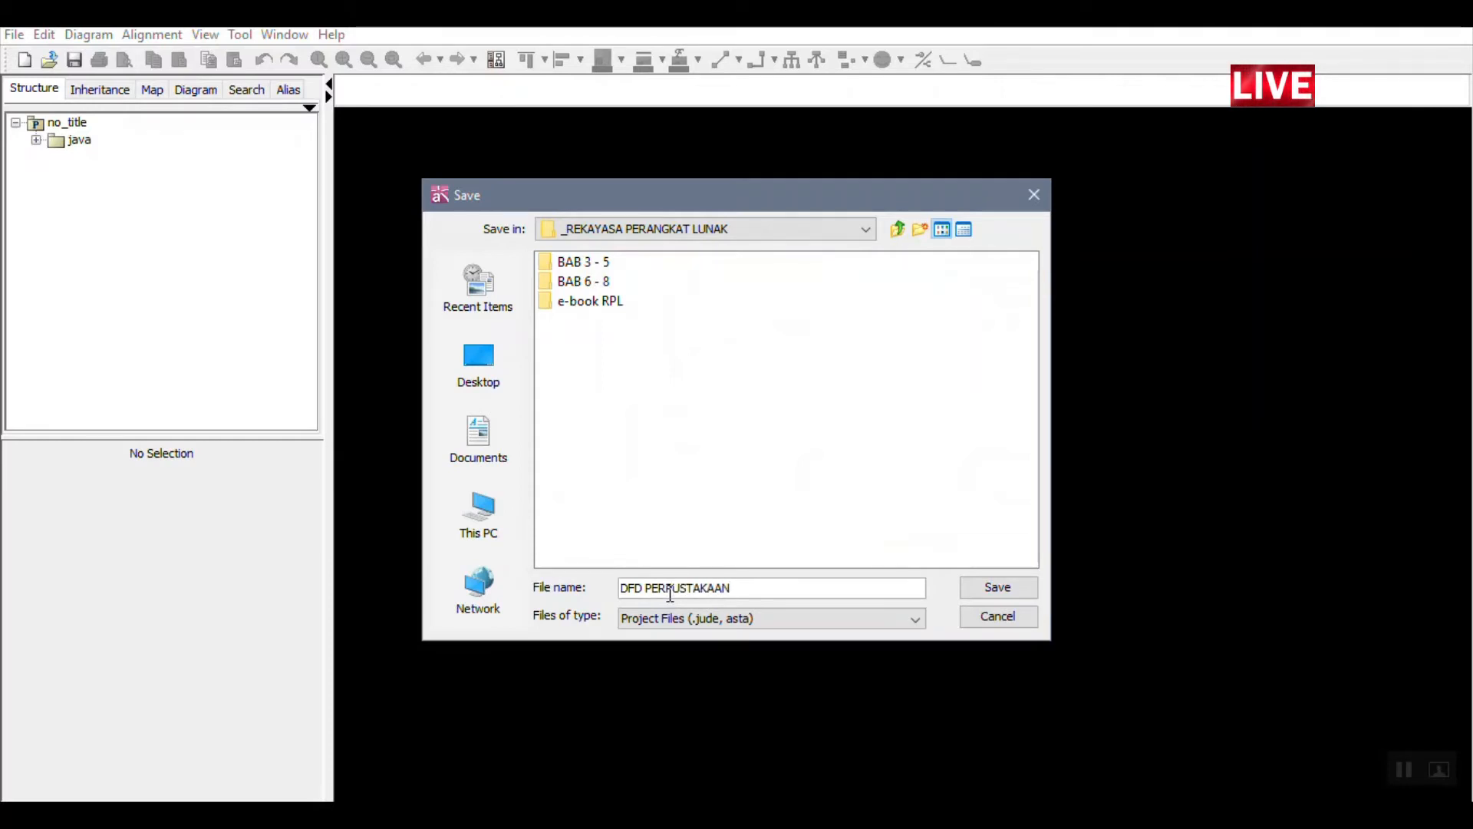
{"action": "left_click", "coordinate": [1010, 593]}
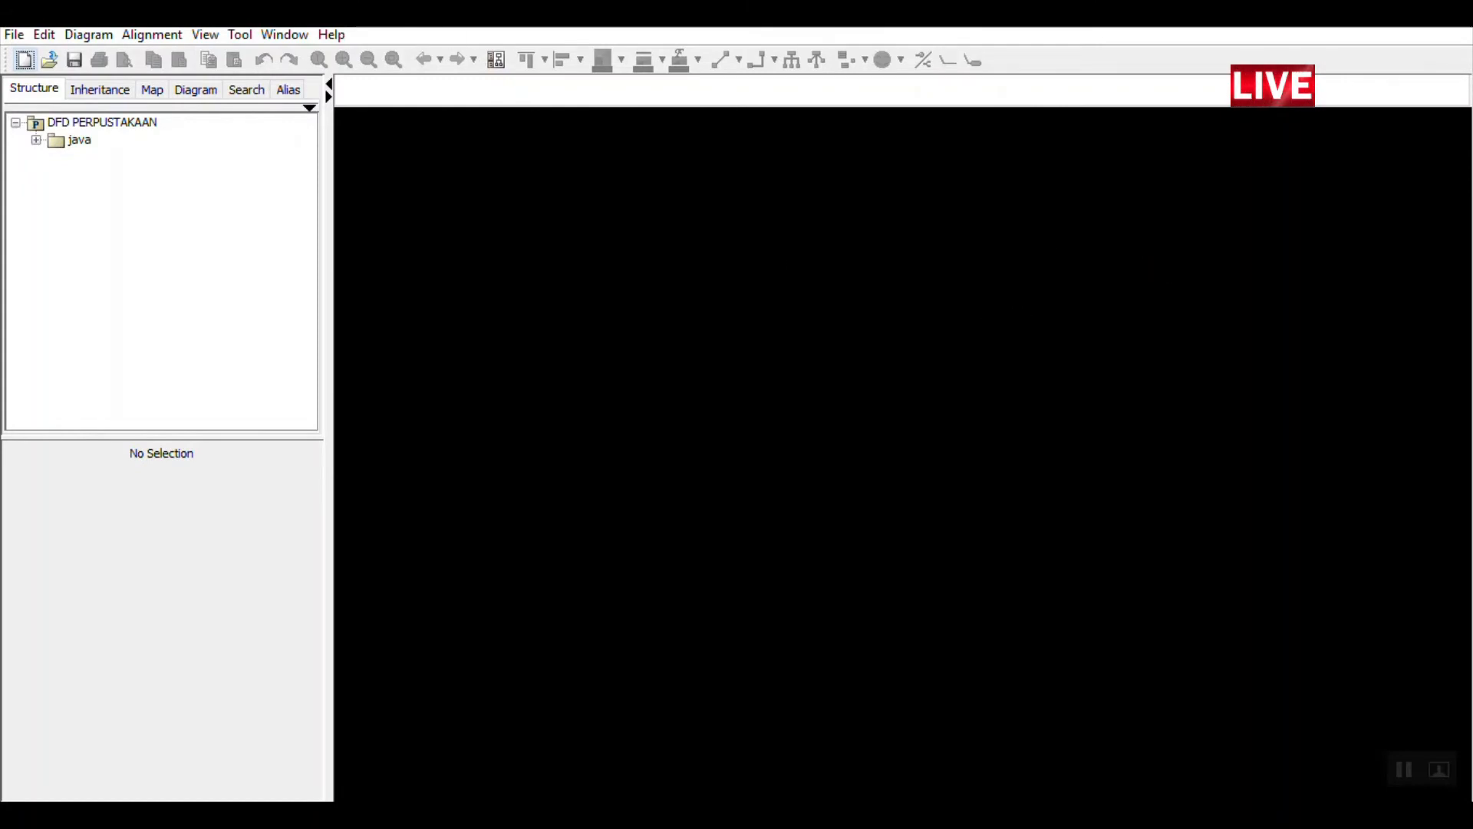
Create a new blank data flow diagram in the project and open its name for editing in the project structure
{"action": "left_click", "coordinate": [77, 38]}
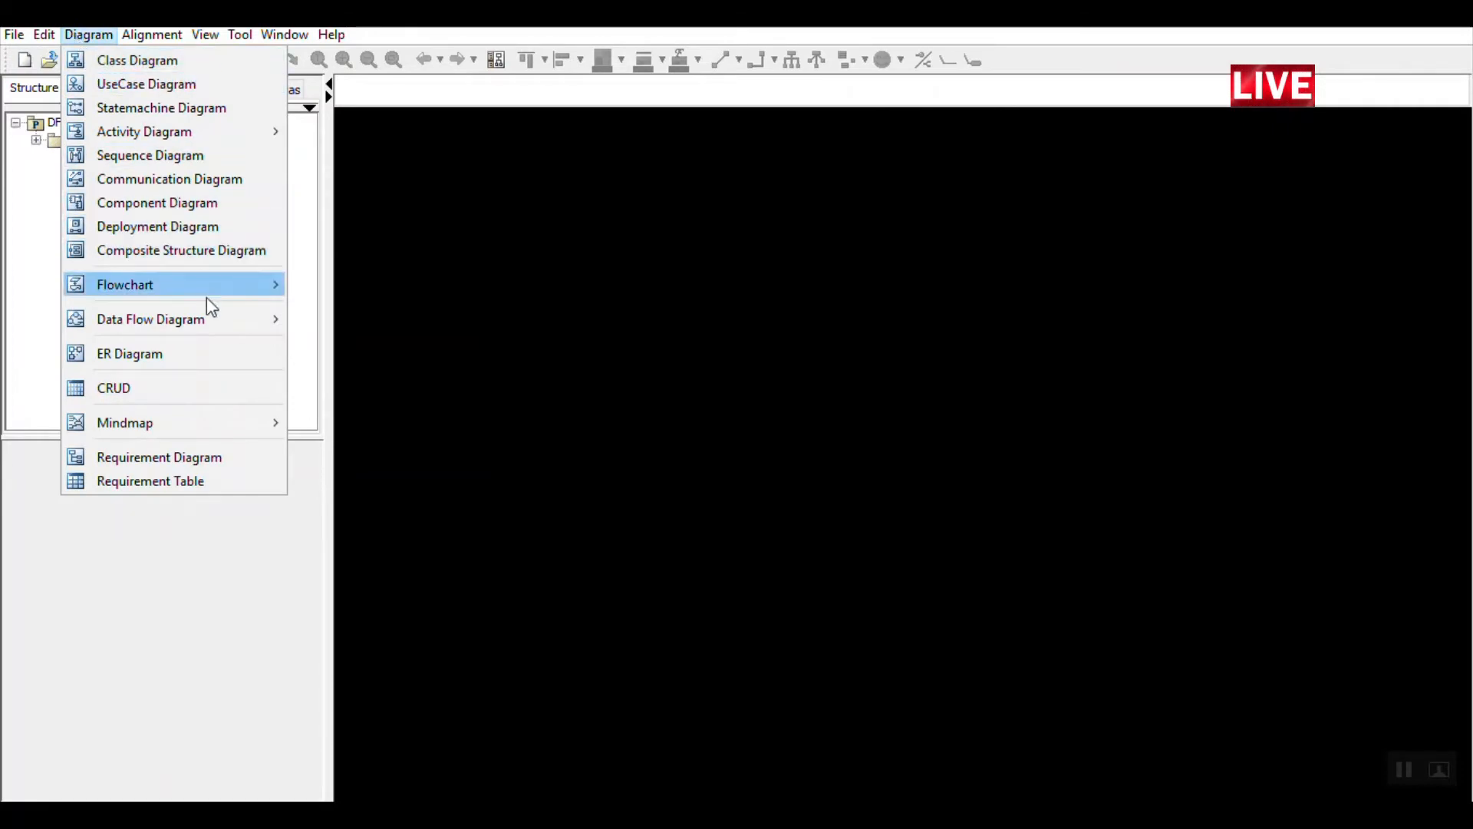
{"action": "mouse_move", "coordinate": [204, 323]}
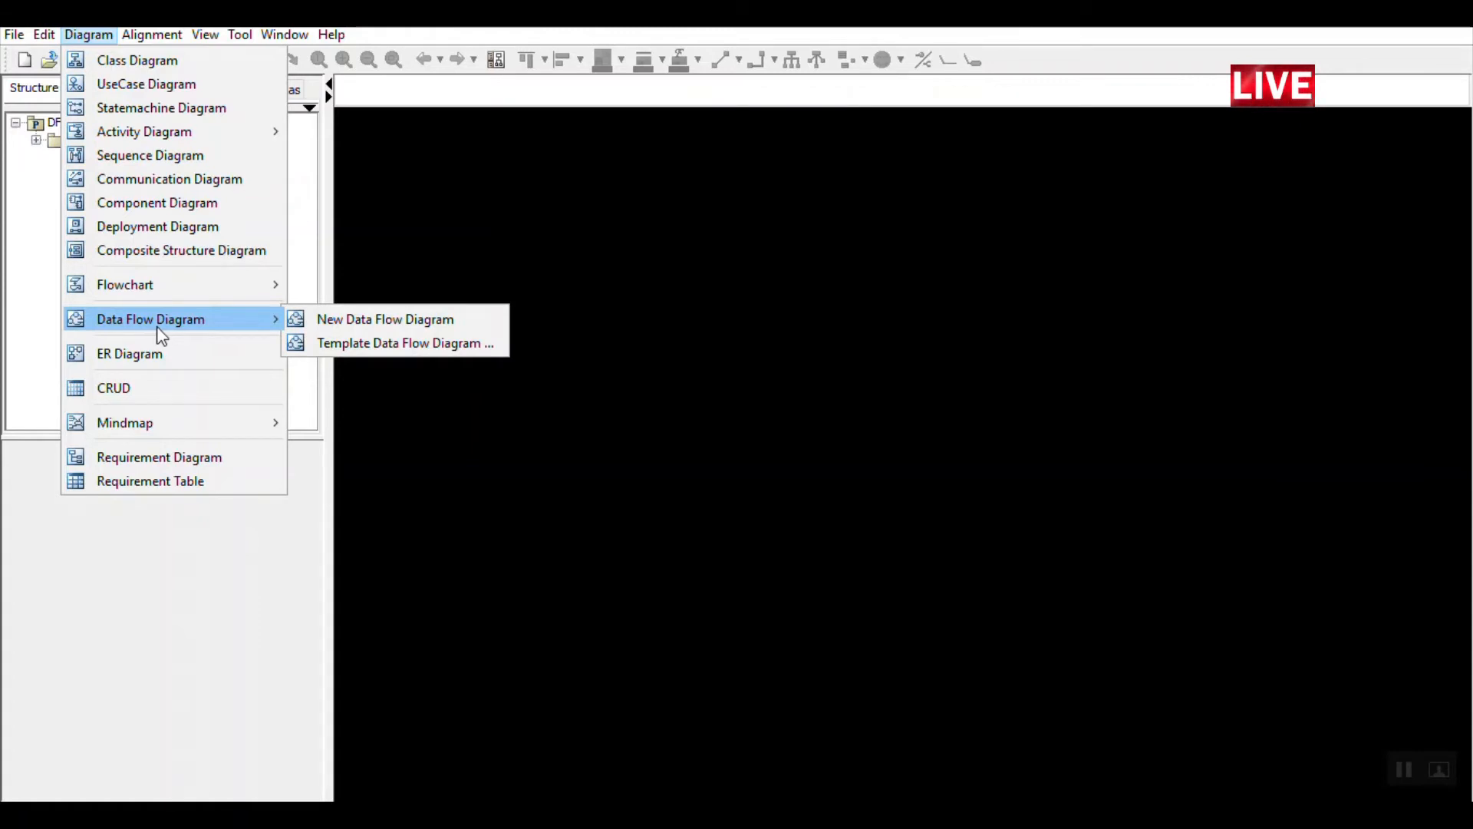
{"action": "left_click", "coordinate": [364, 319]}
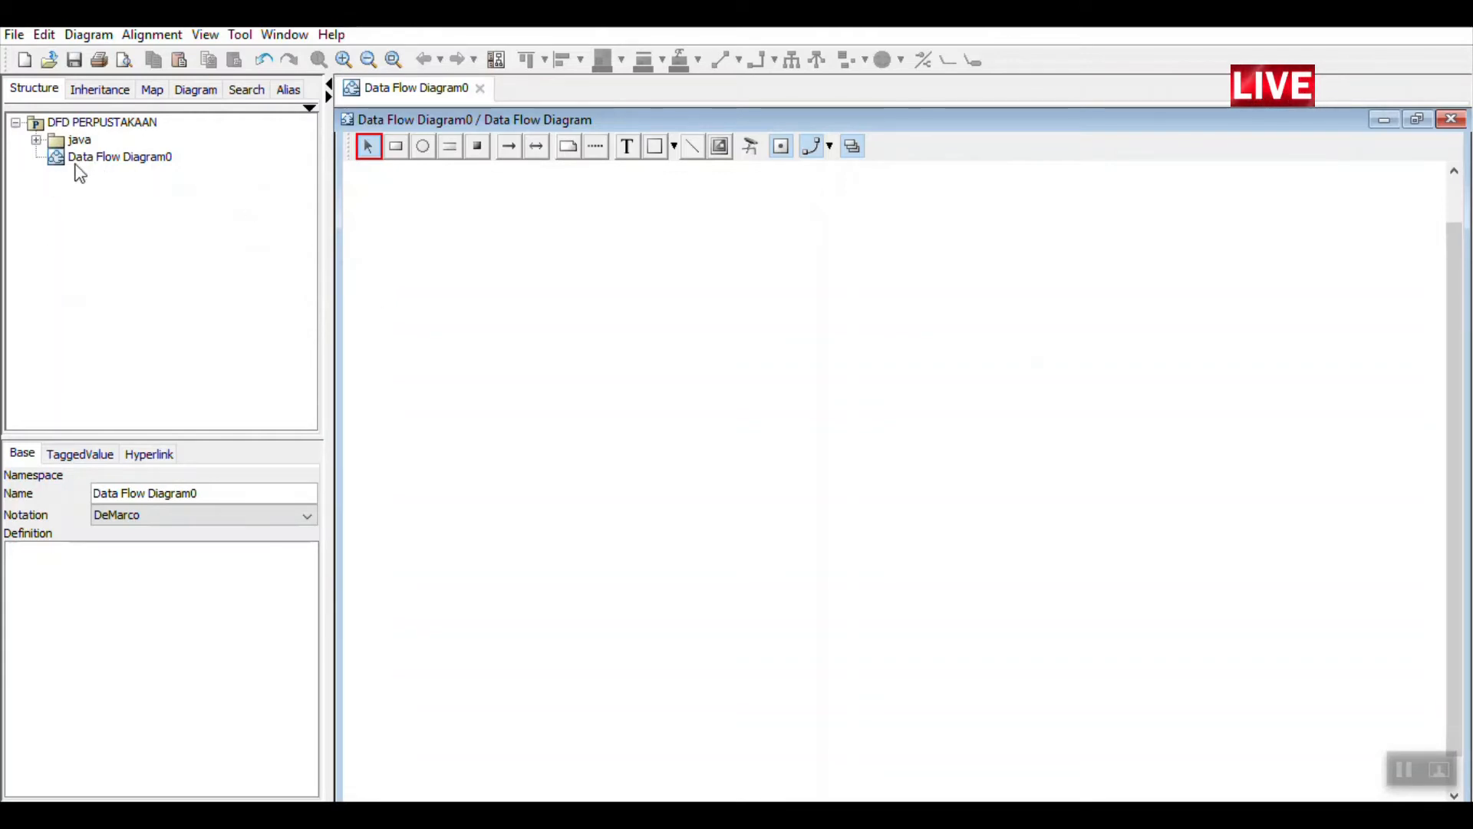
{"action": "left_click", "coordinate": [114, 164]}
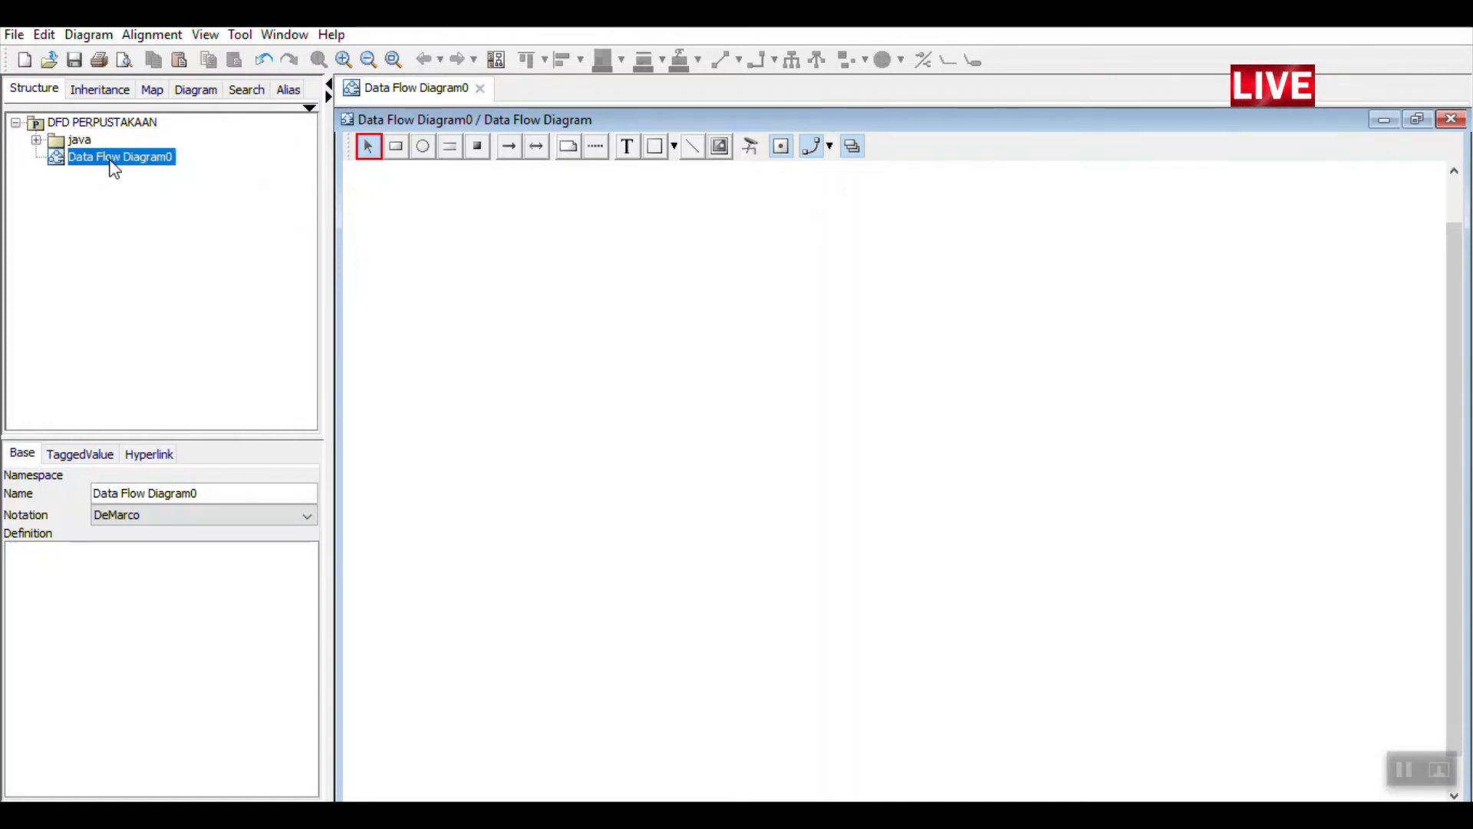
{"action": "left_click", "coordinate": [114, 158]}
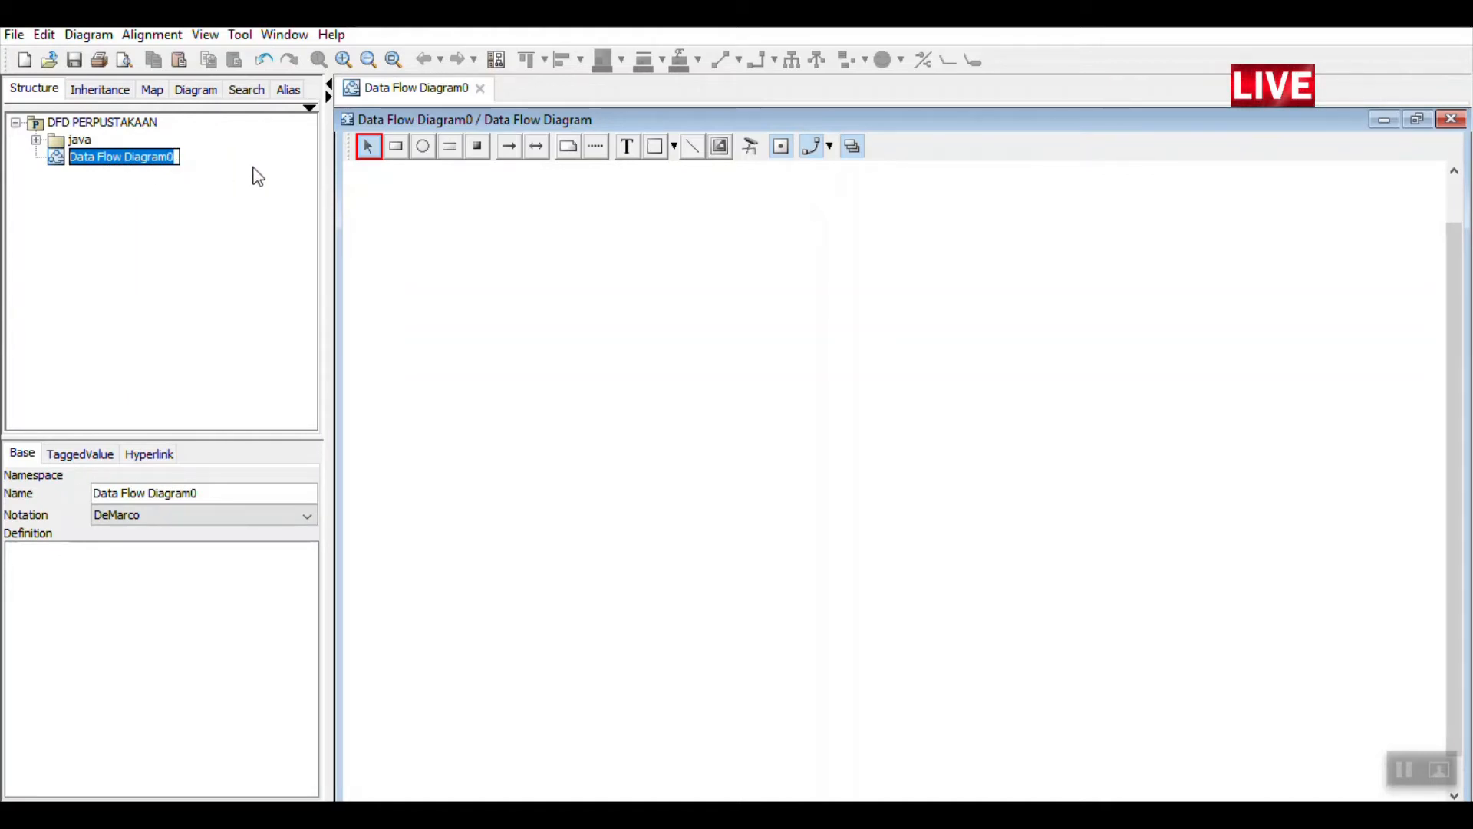
{"action": "type", "text": "D"}
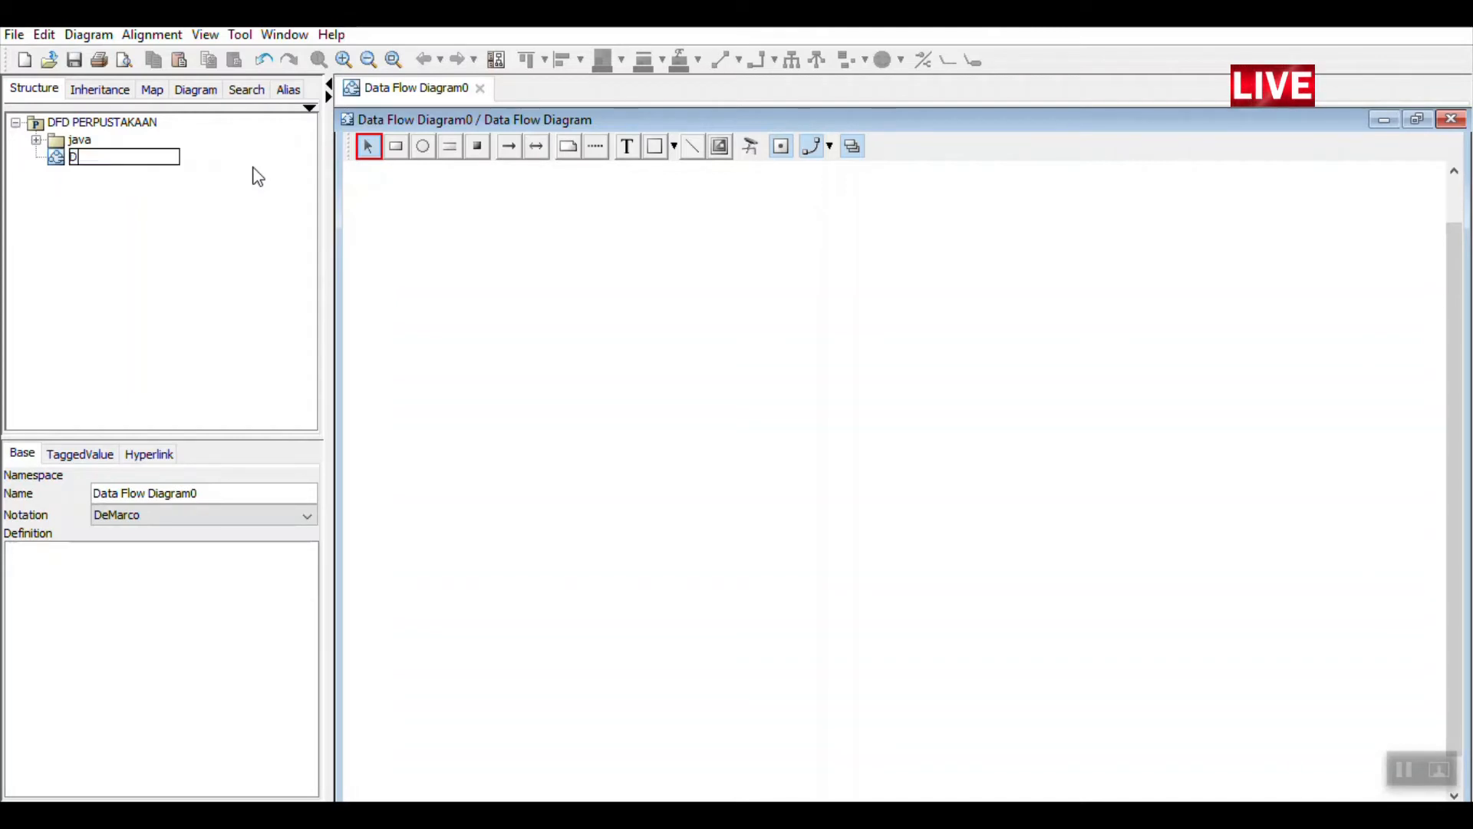
{"action": "type", "text": "iagr"}
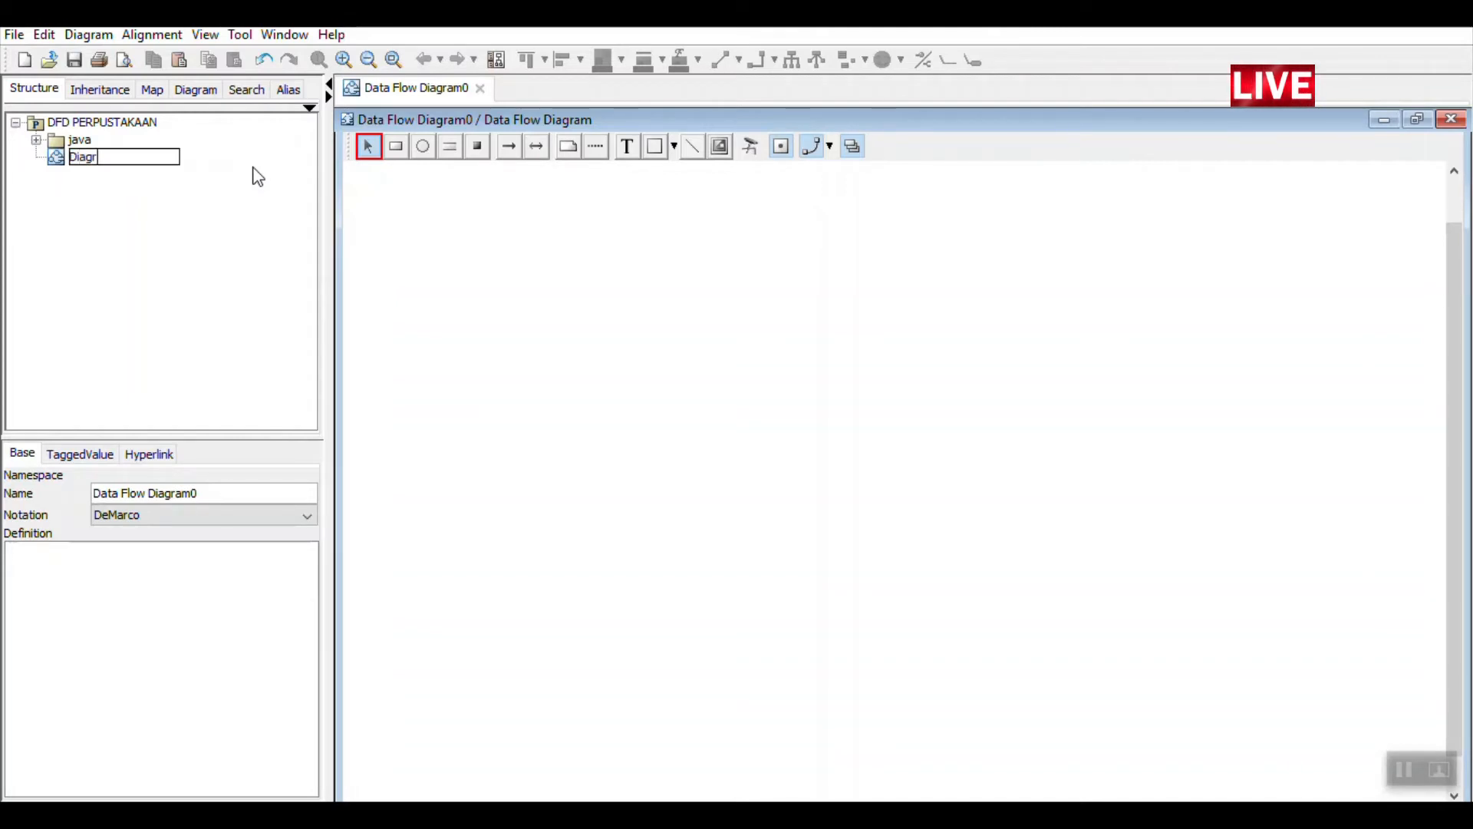
{"action": "type", "text": "am"}
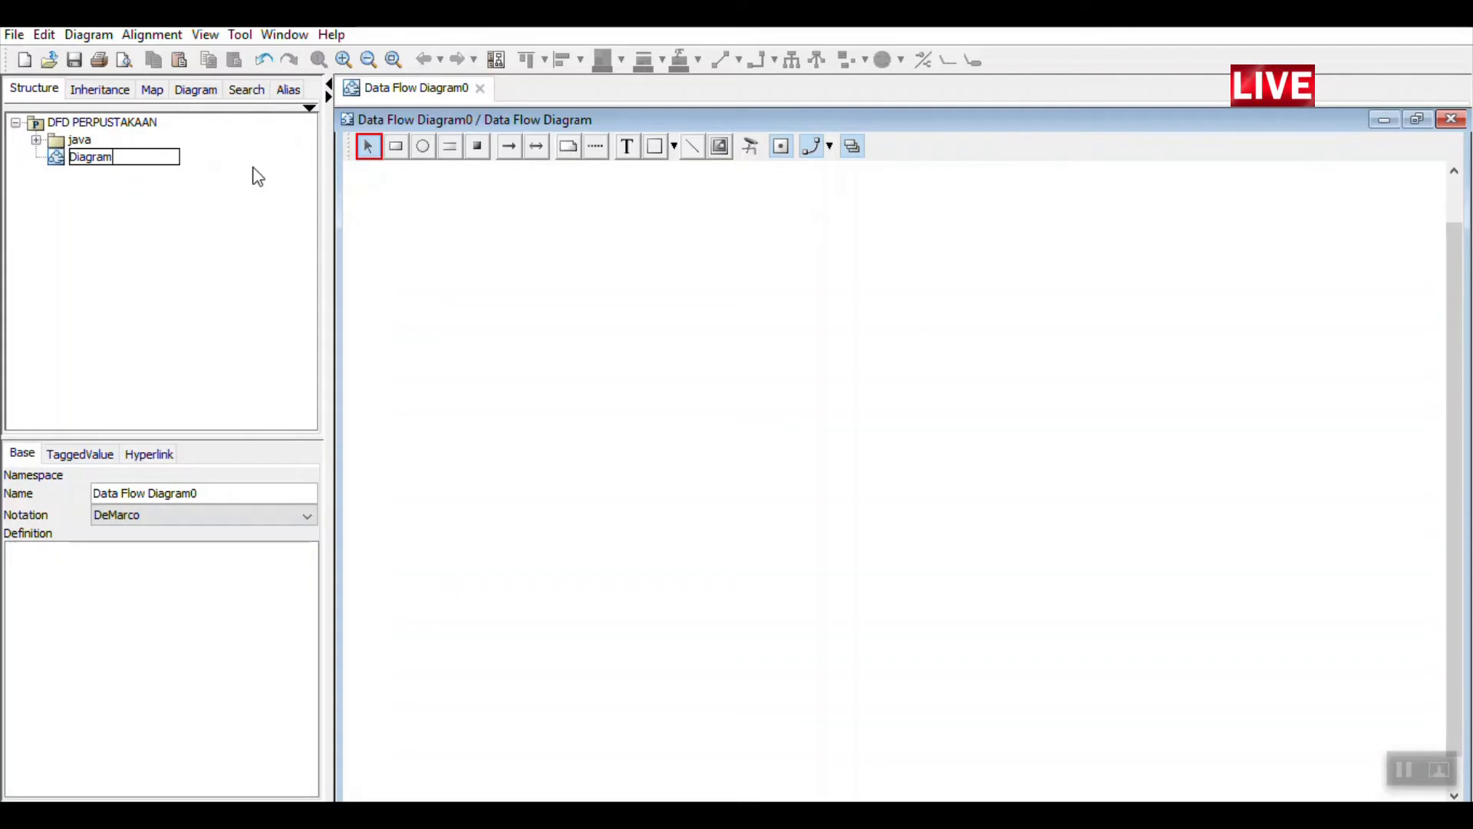
{"action": "type", "text": " Cont"}
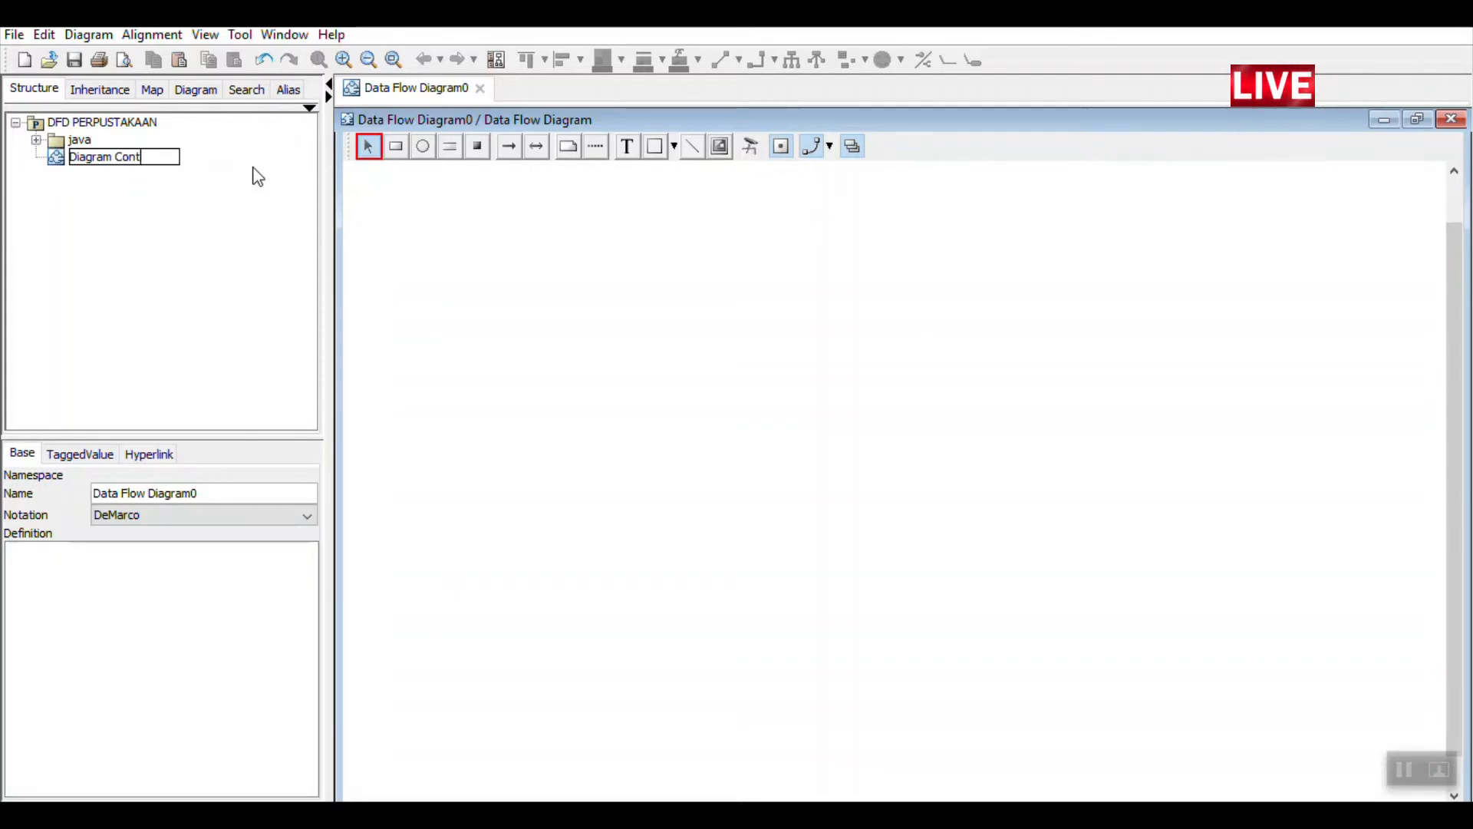
{"action": "type", "text": "ex"}
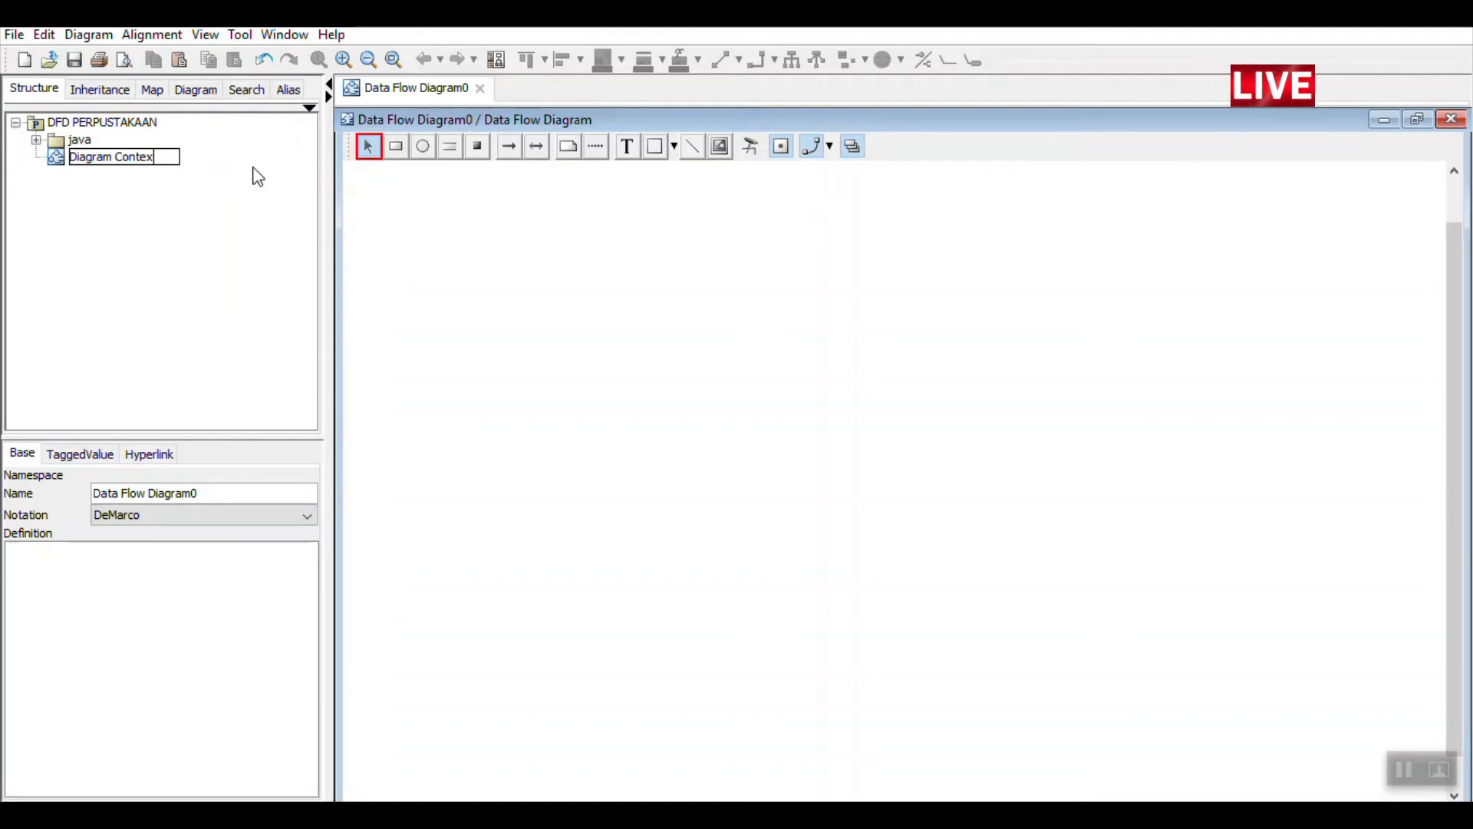
{"action": "key", "text": "BackSpace"}
{"action": "key", "text": "BackSpace"}
{"action": "key", "text": "BackSpace"}
{"action": "key", "text": "BackSpace"}
{"action": "key", "text": "BackSpace"}
{"action": "key", "text": "BackSpace"}
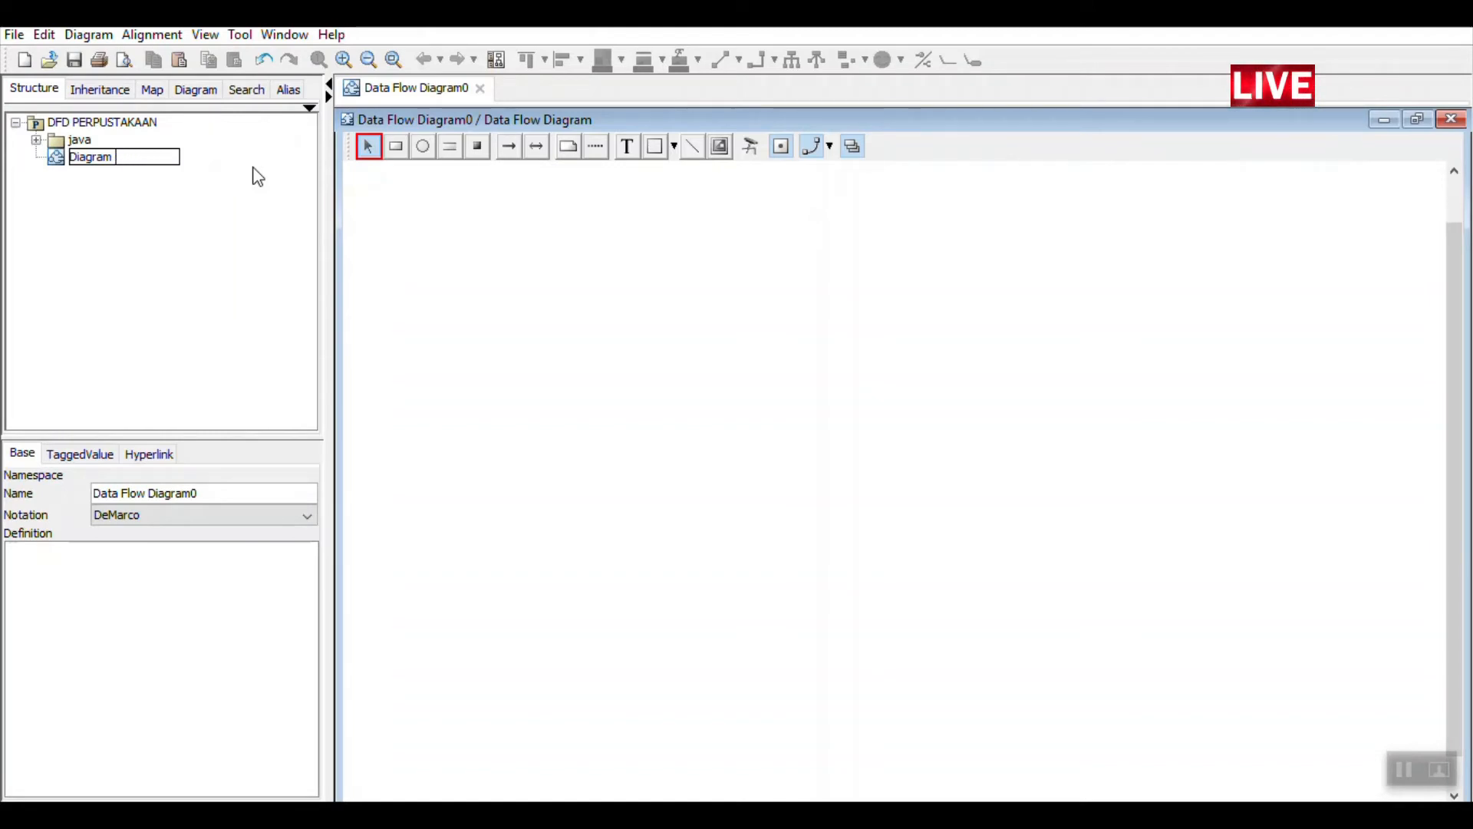
{"action": "key", "text": "BackSpace"}
{"action": "key", "text": "BackSpace"}
{"action": "key", "text": "BackSpace"}
{"action": "key", "text": "BackSpace"}
{"action": "key", "text": "BackSpace"}
{"action": "key", "text": "BackSpace"}
{"action": "key", "text": "BackSpace"}
{"action": "key", "text": "BackSpace"}
Rename the new data flow diagram as DFD Level 0
{"action": "type", "text": "DF"}
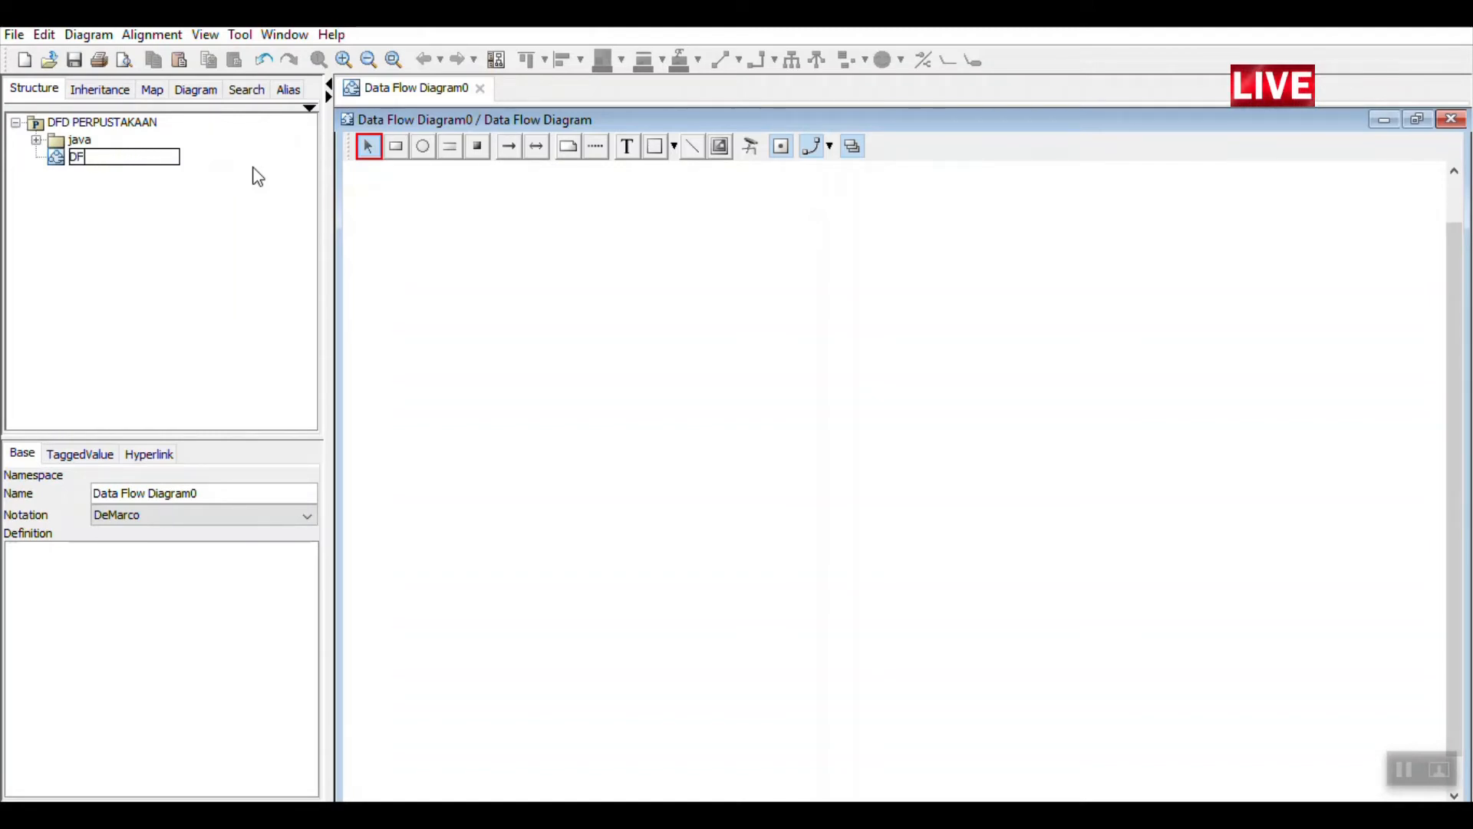
{"action": "type", "text": "D L"}
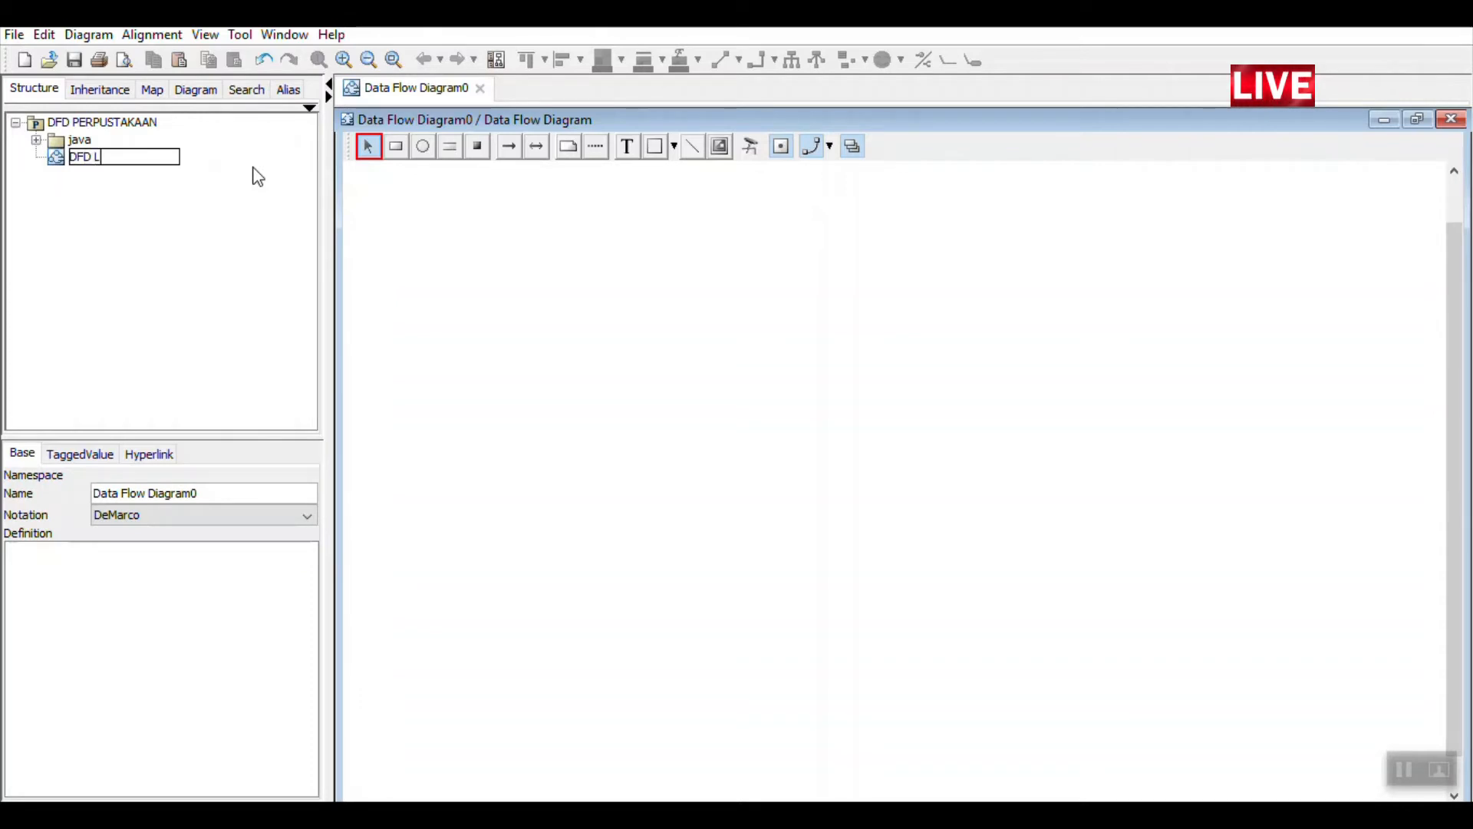
{"action": "type", "text": "evel 0"}
{"action": "key", "text": "Return"}
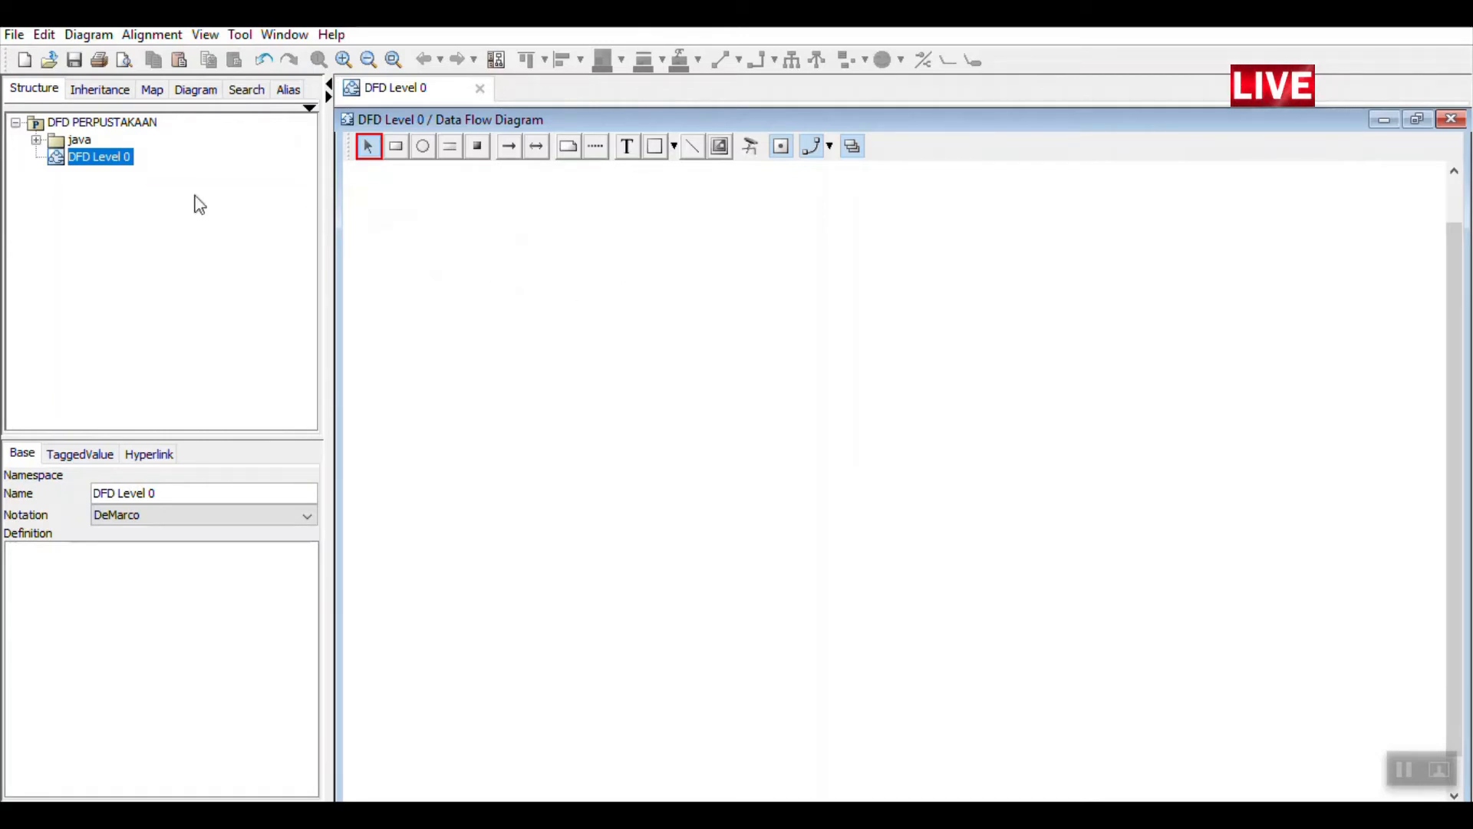
Set the diagram notation of DFD Level 0 to DeMarco
{"action": "right_click", "coordinate": [119, 159]}
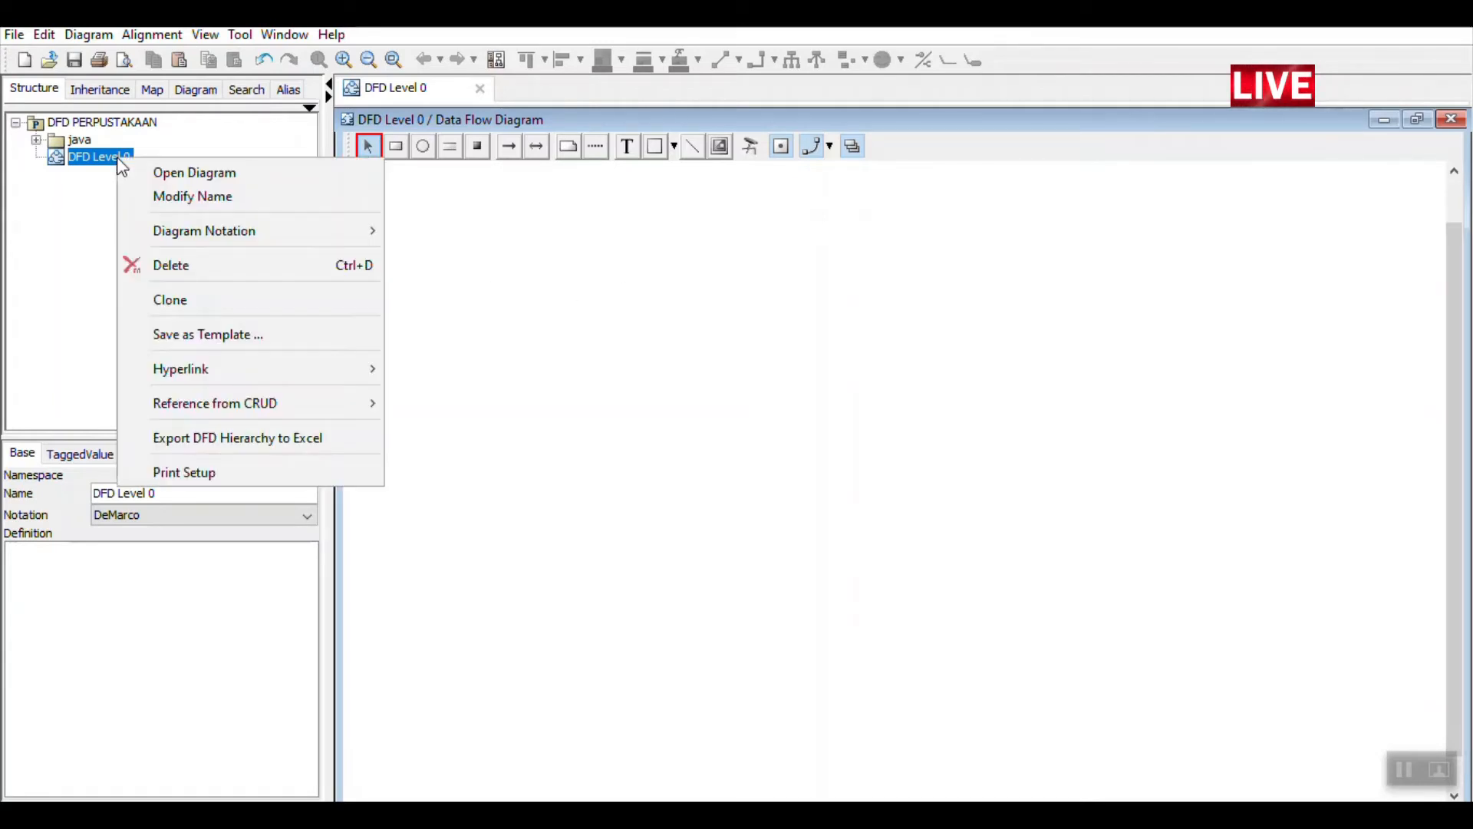
{"action": "mouse_move", "coordinate": [261, 231]}
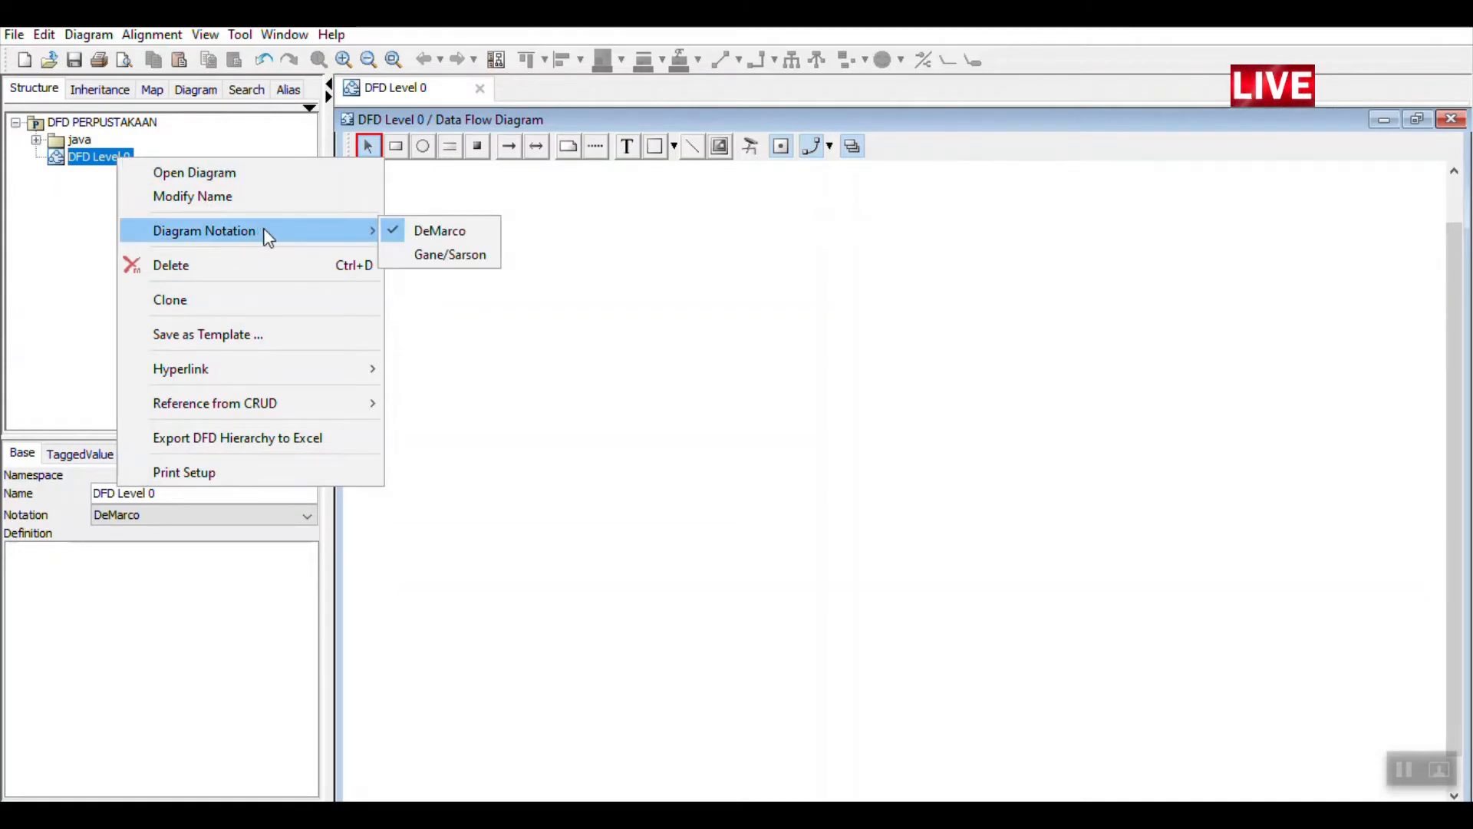
{"action": "left_click", "coordinate": [440, 233]}
Switch to Praktikum DFD.docx in Word to examine the DFD level 0 figure, and return to astah
{"action": "key", "text": "alt+Tab"}
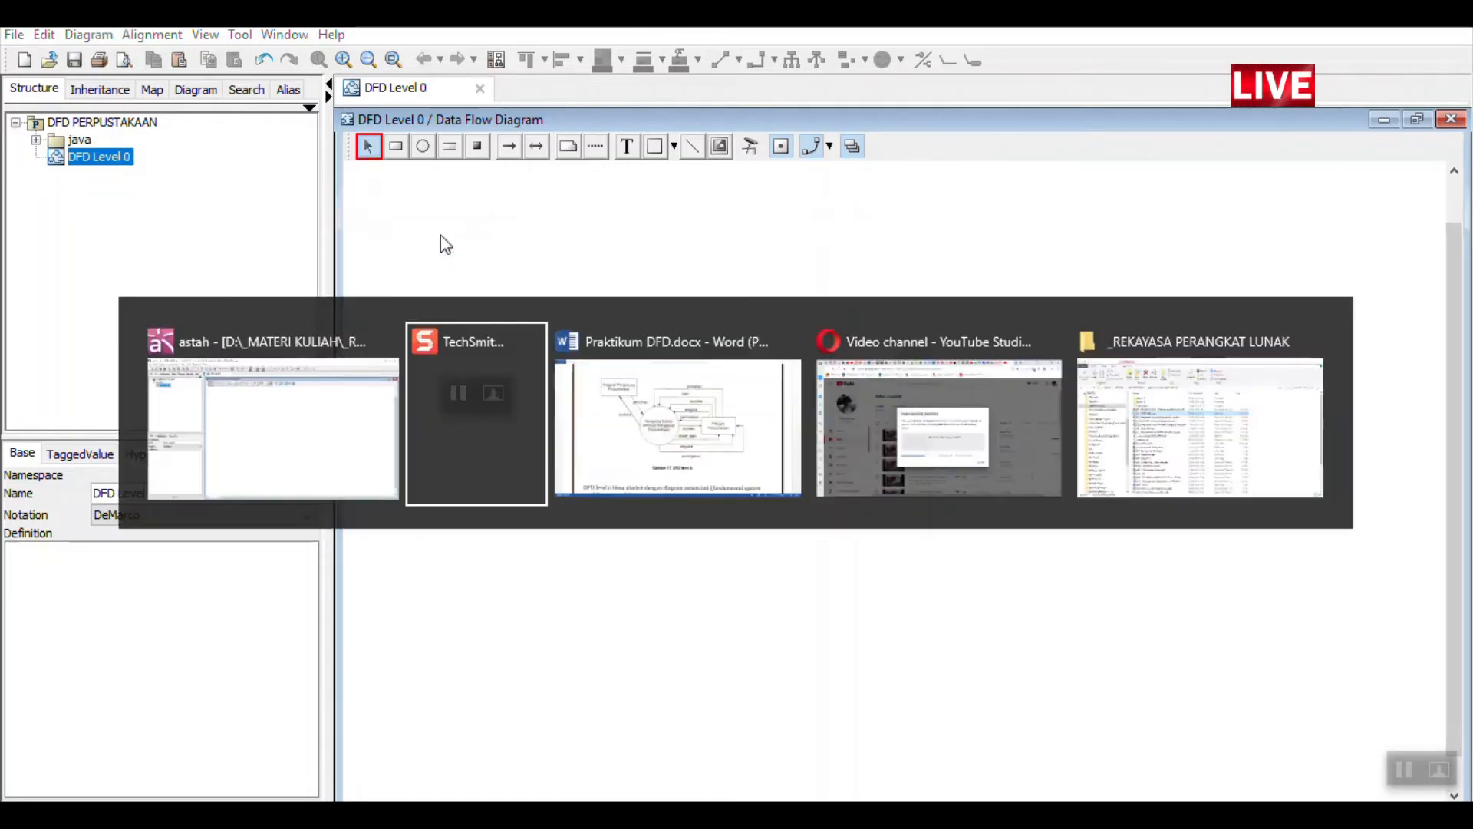
{"action": "key", "text": "Tab"}
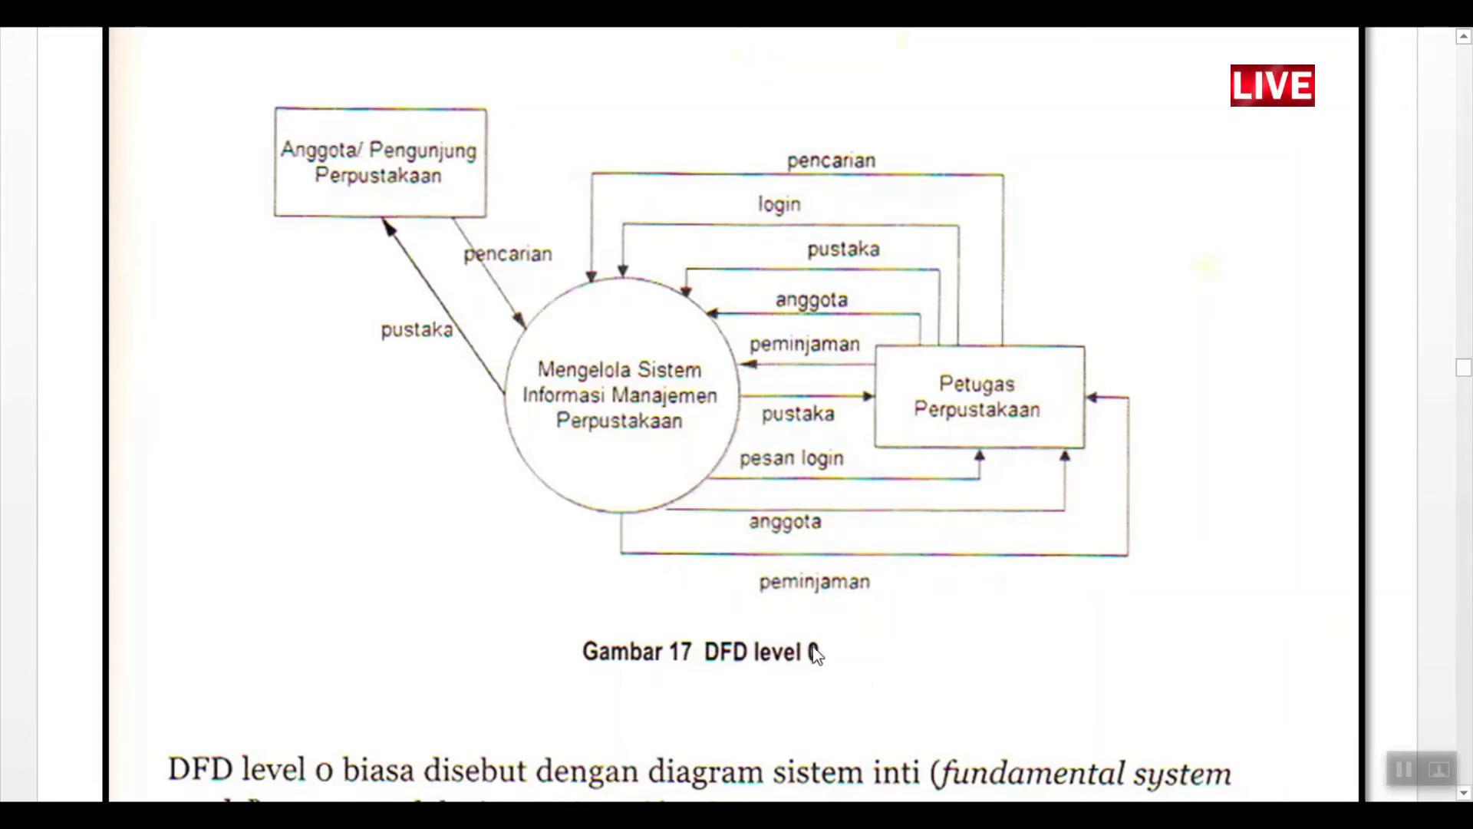
{"action": "key", "text": "alt+Tab"}
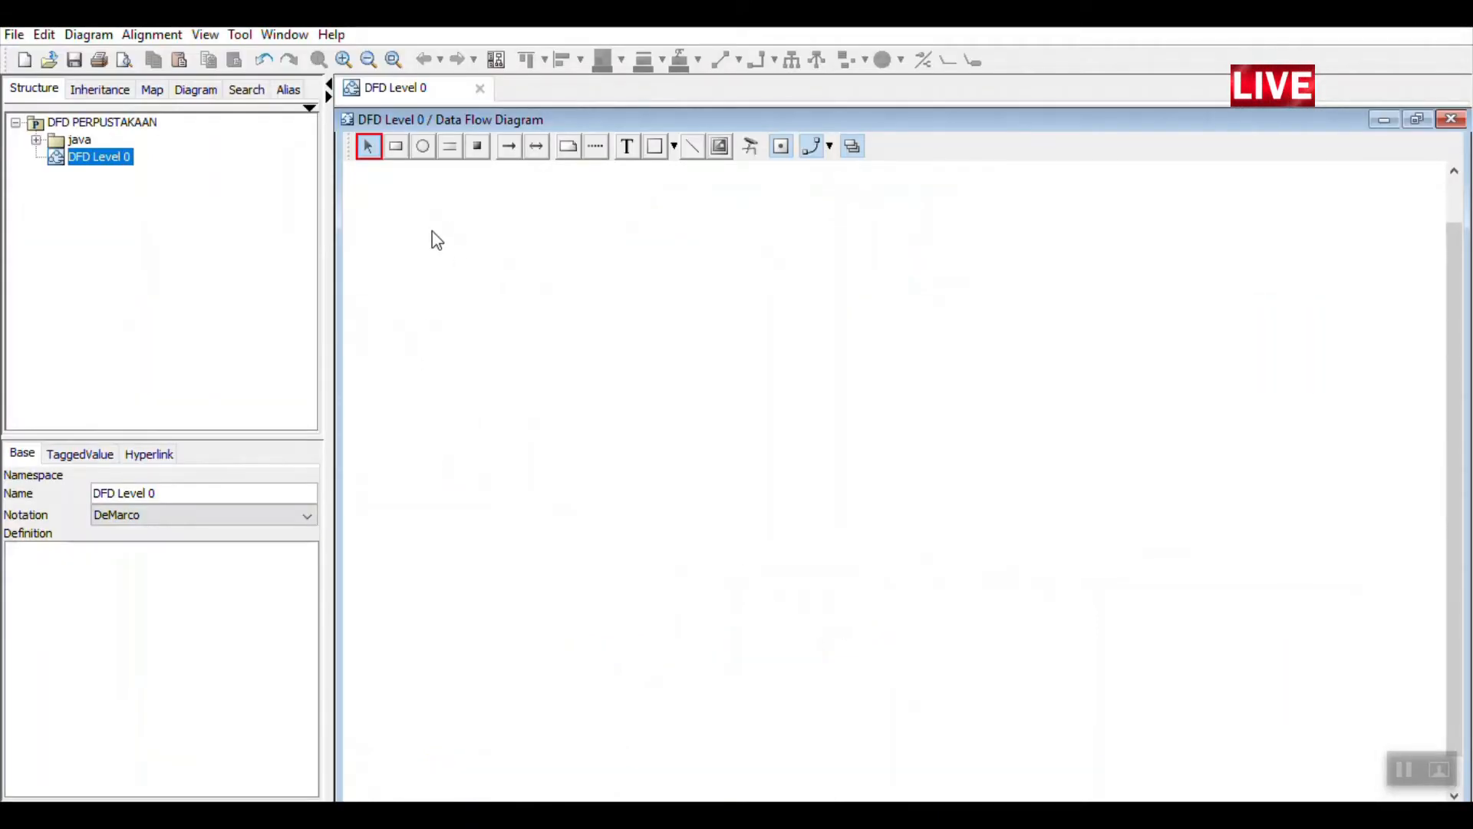
{"action": "key", "text": "alt+Tab"}
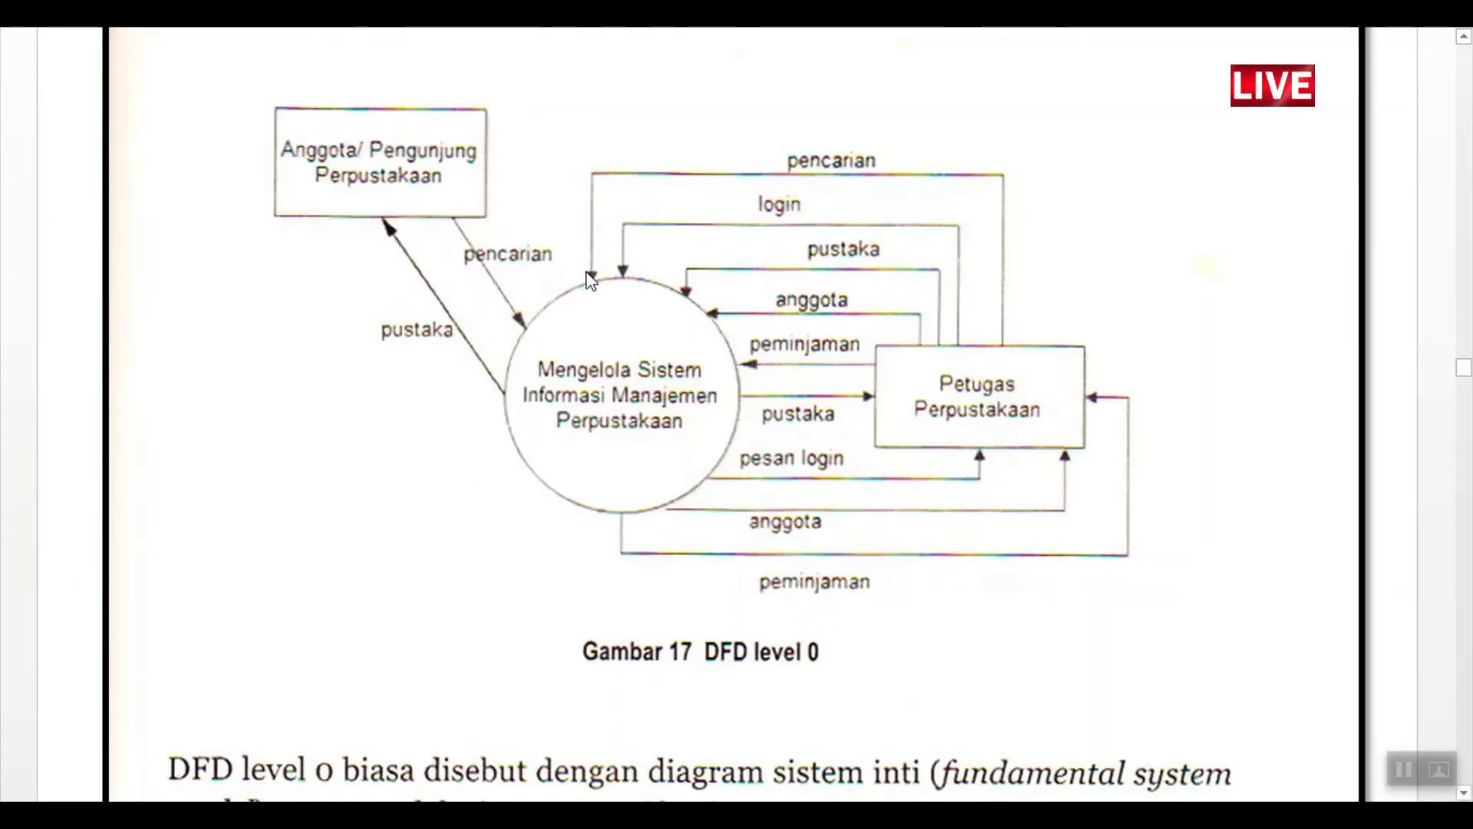
{"action": "key", "text": "alt+Tab"}
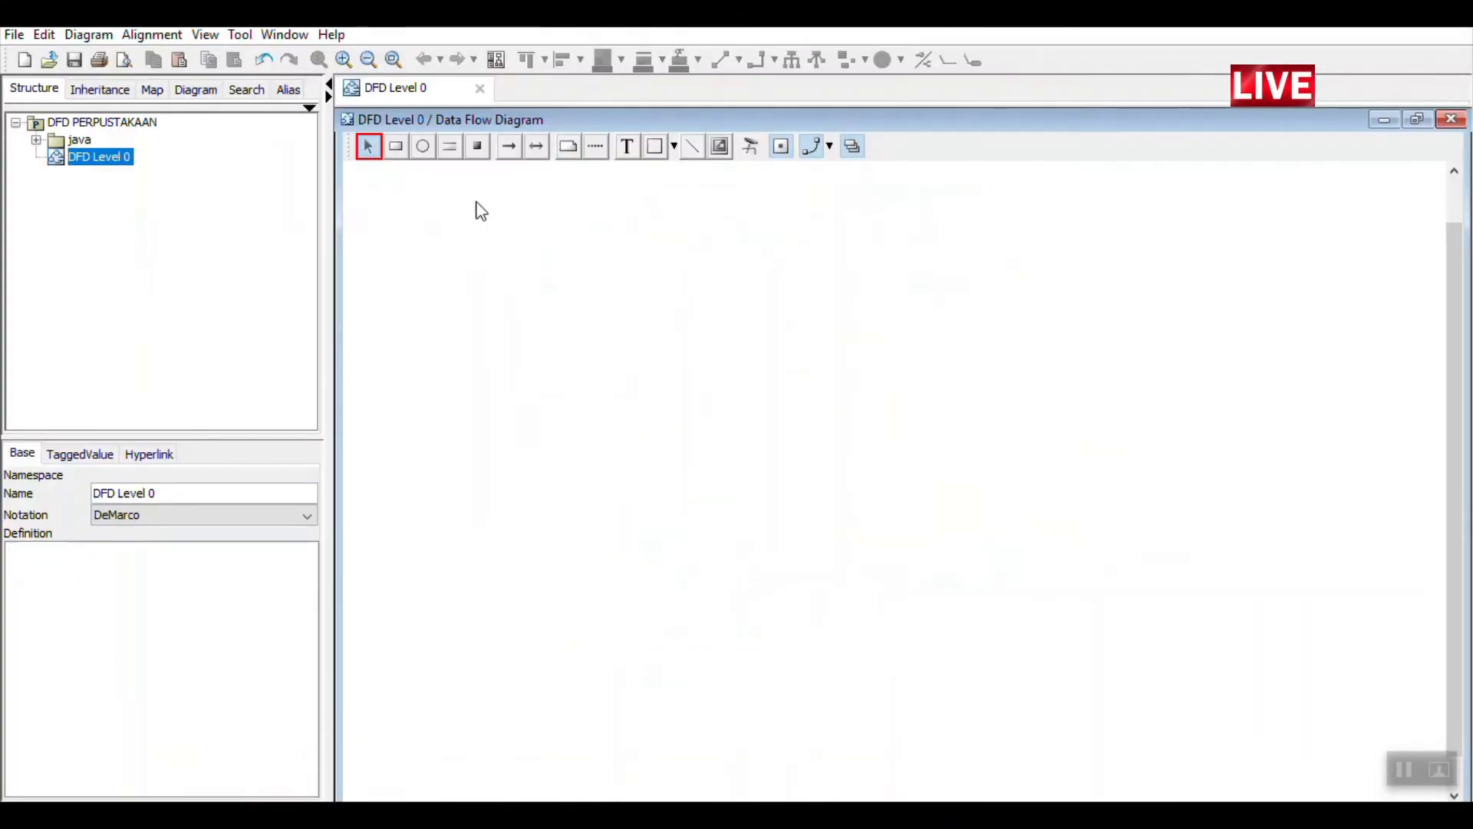
Add a process circle near the middle of the DFD Level 0 diagram and enlarge it
{"action": "left_click", "coordinate": [423, 147]}
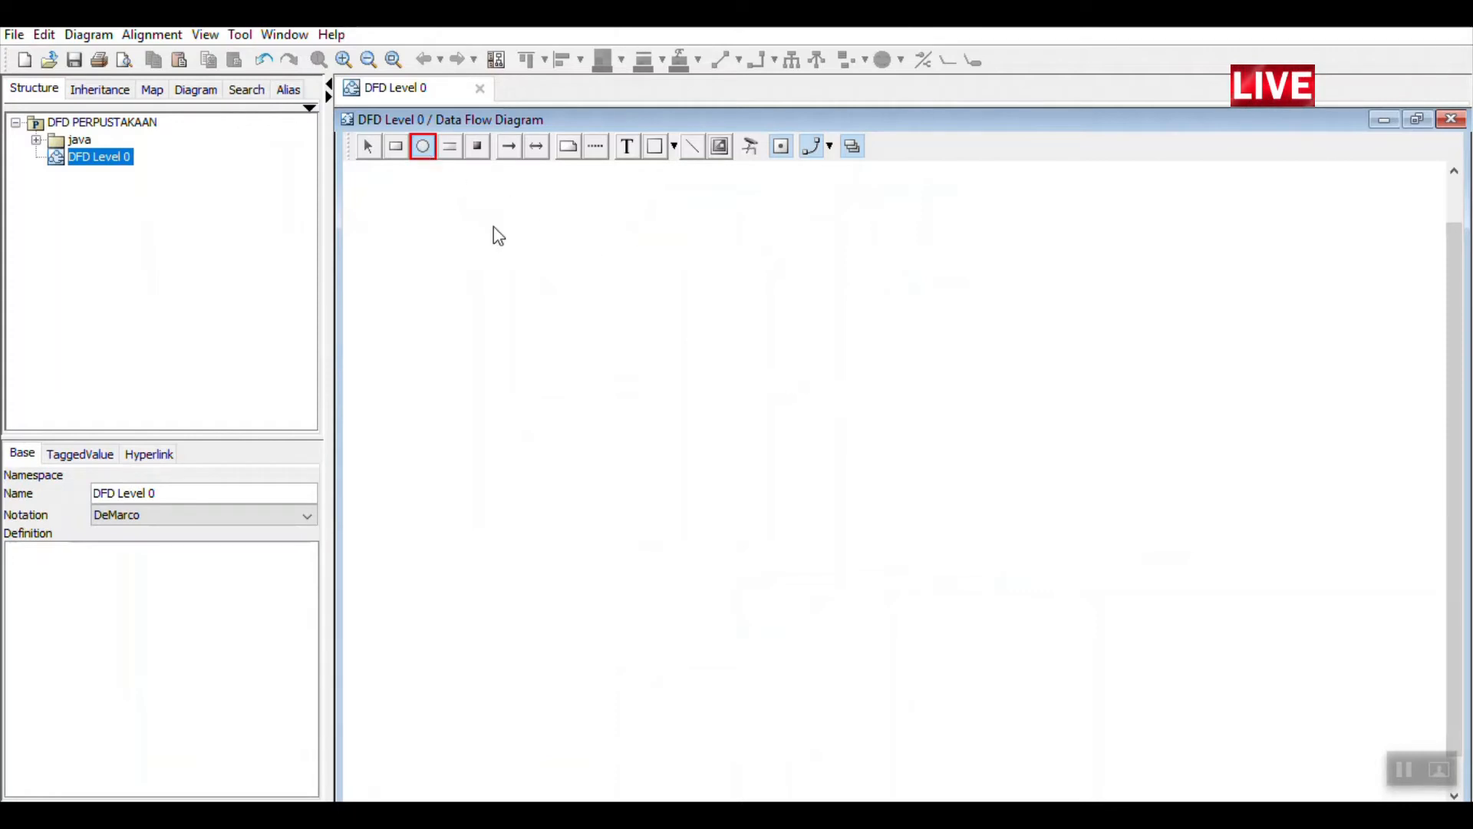
{"action": "left_click", "coordinate": [767, 373]}
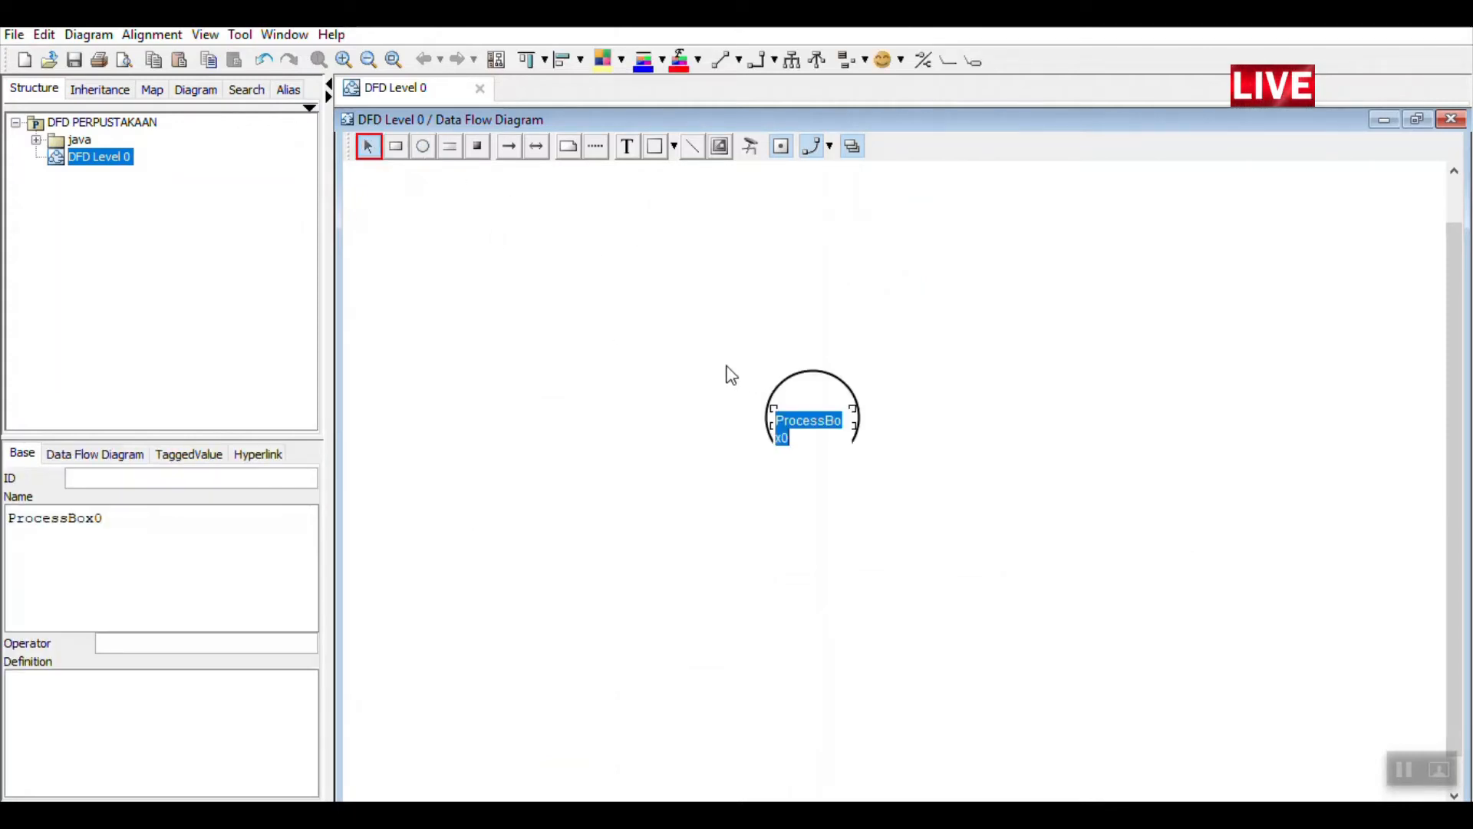
{"action": "left_click", "coordinate": [889, 459]}
{"action": "left_click", "coordinate": [854, 451]}
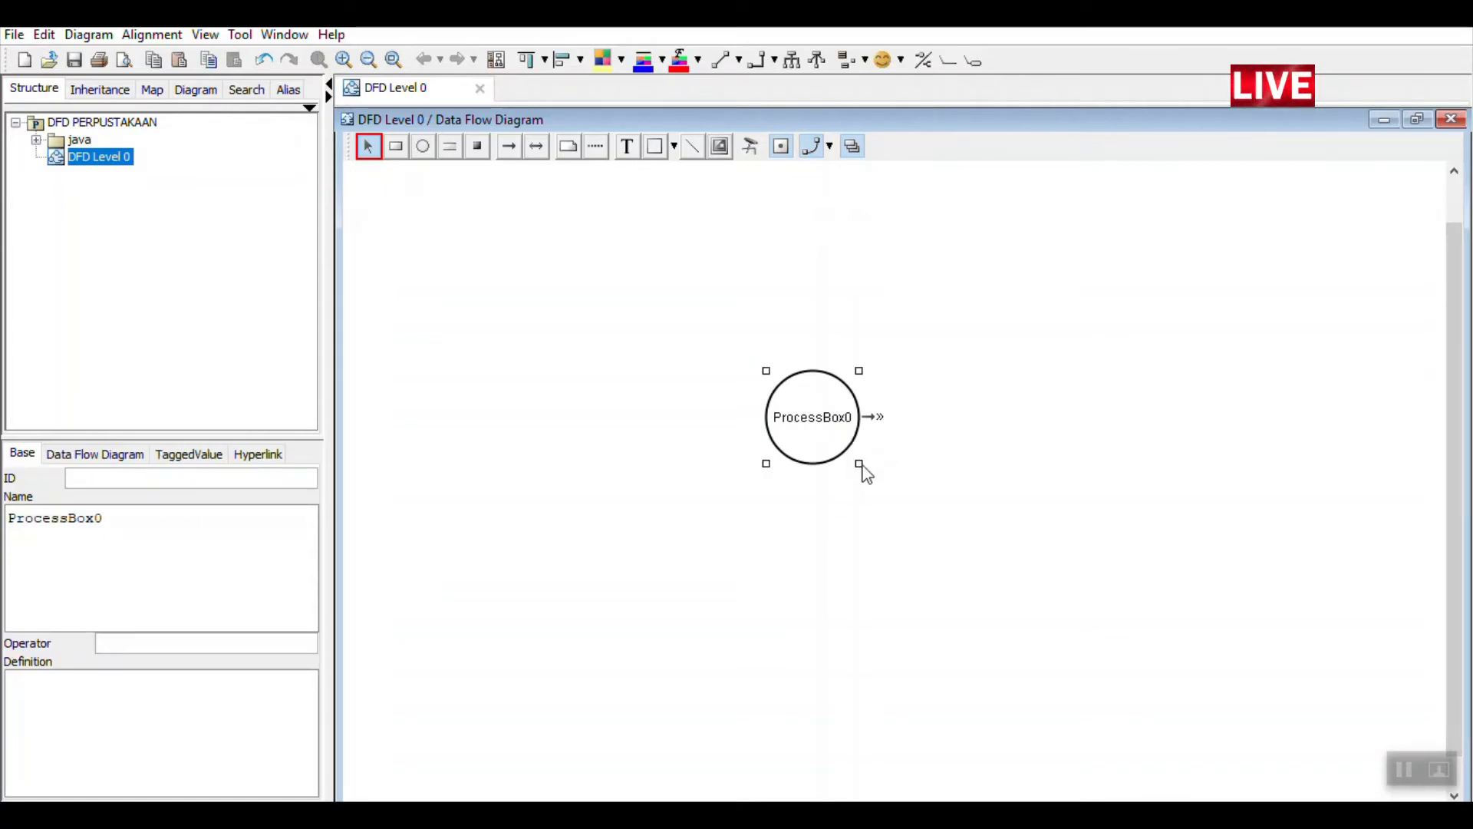
{"action": "left_click_drag", "start_coordinate": [860, 466], "coordinate": [910, 508]}
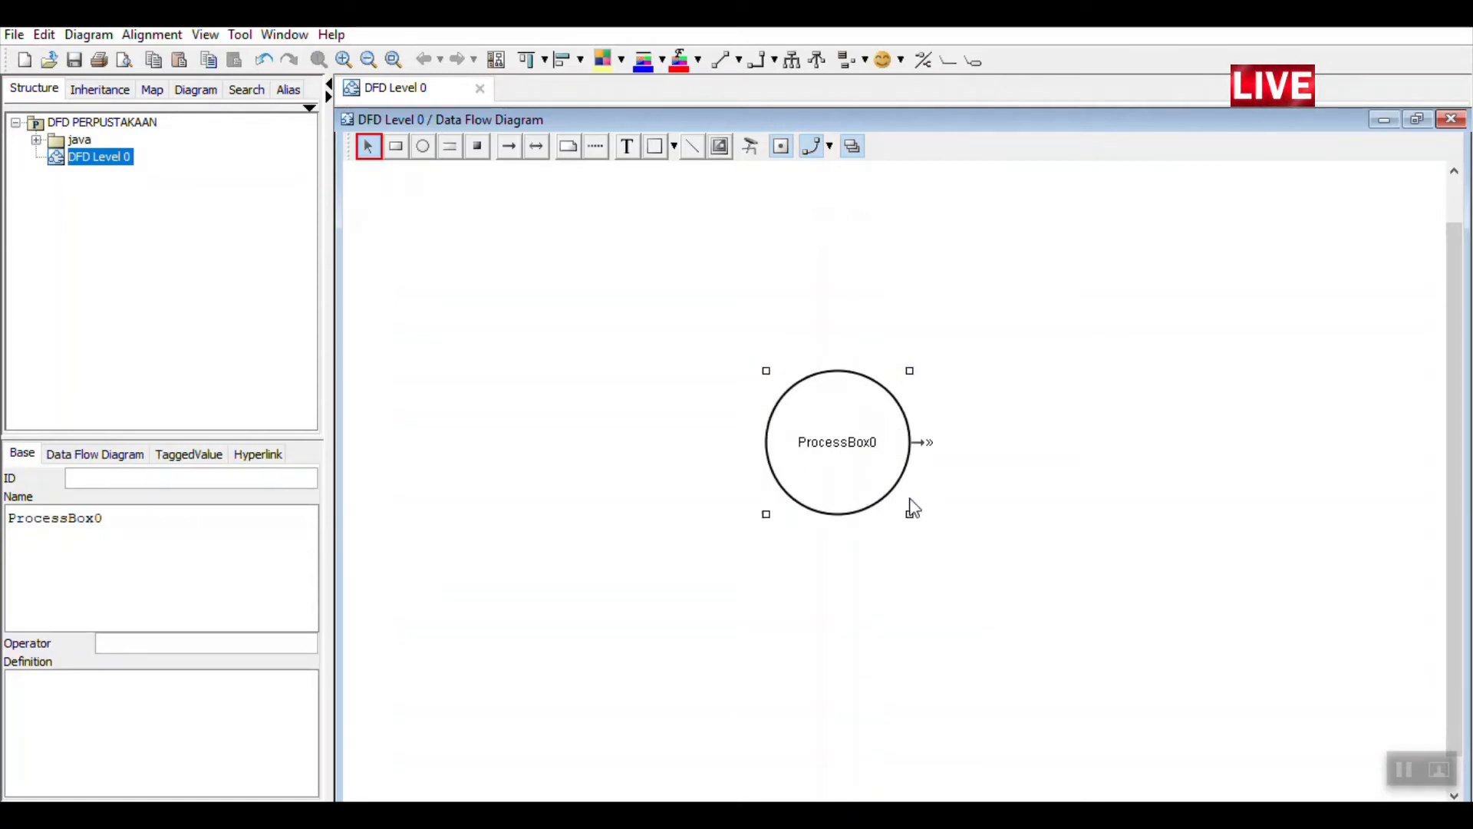
Name the process Sistem Informasi Manajemen Perpustakaan after the Word document's figure, and enlarge its circle to fit the name without splitting words
{"action": "left_click", "coordinate": [841, 447]}
{"action": "left_click", "coordinate": [841, 447]}
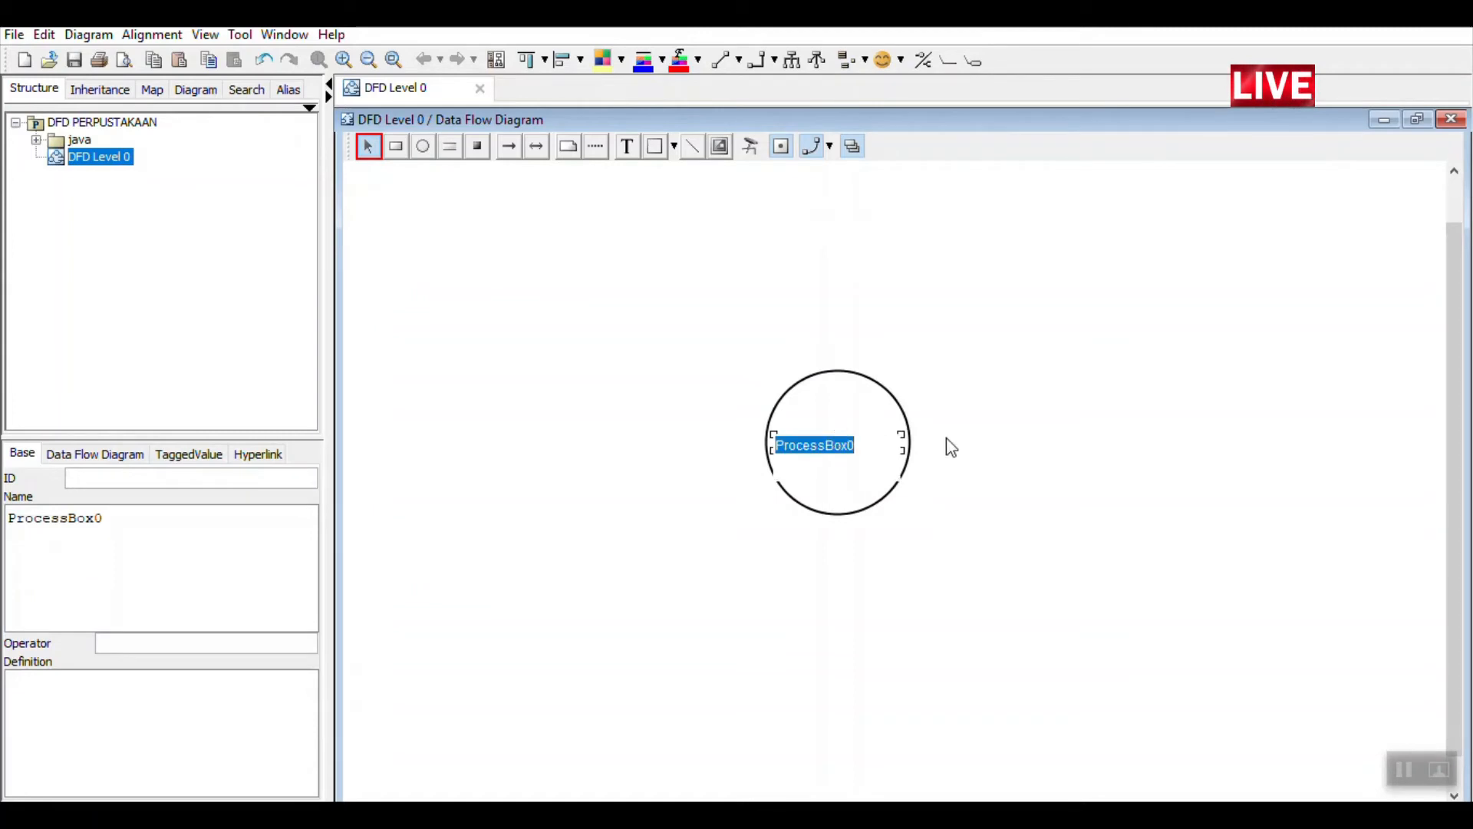
{"action": "key", "text": "alt+Tab"}
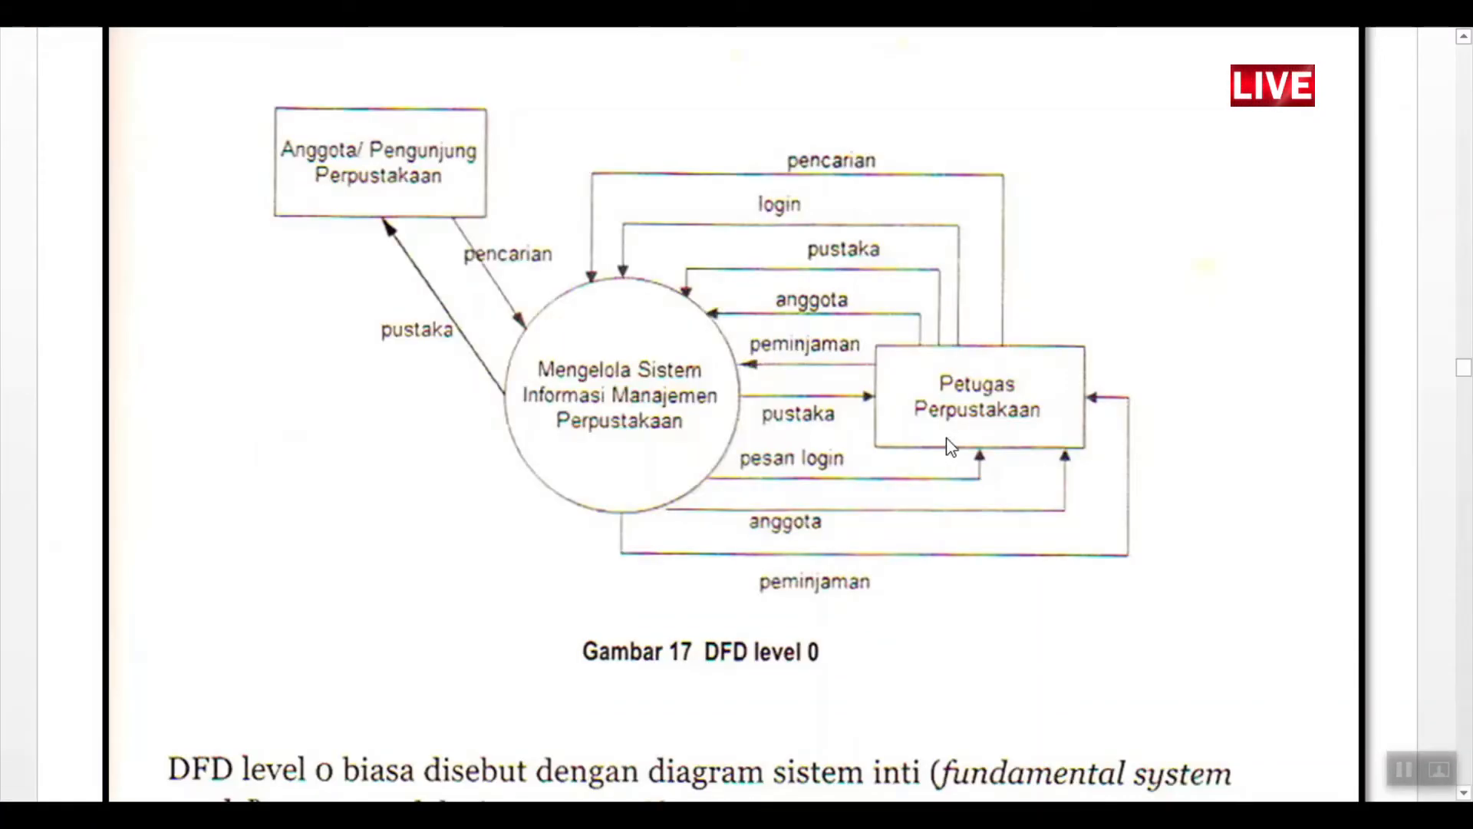
{"action": "key", "text": "alt+Tab"}
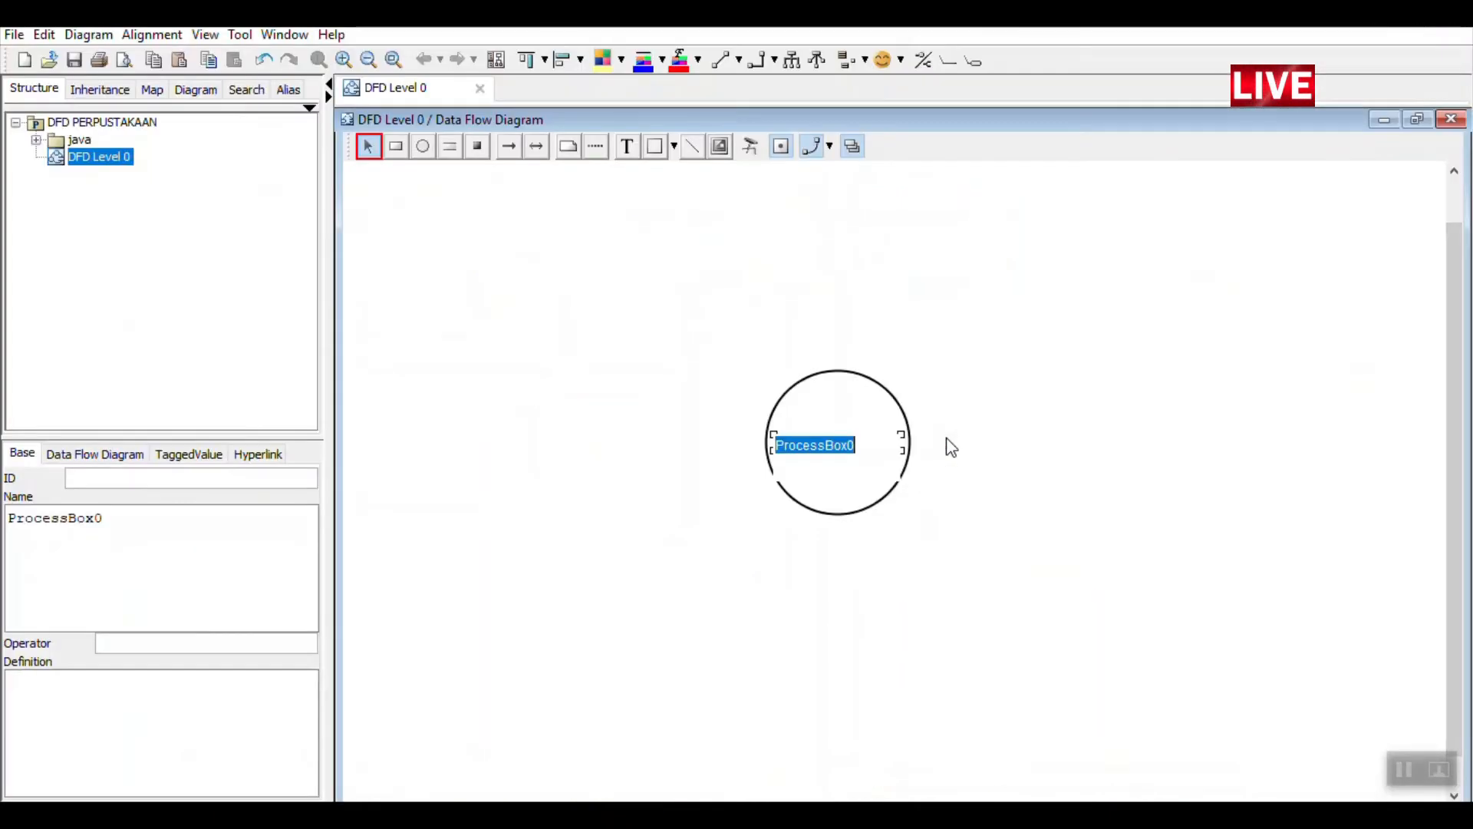
{"action": "type", "text": "Siste"}
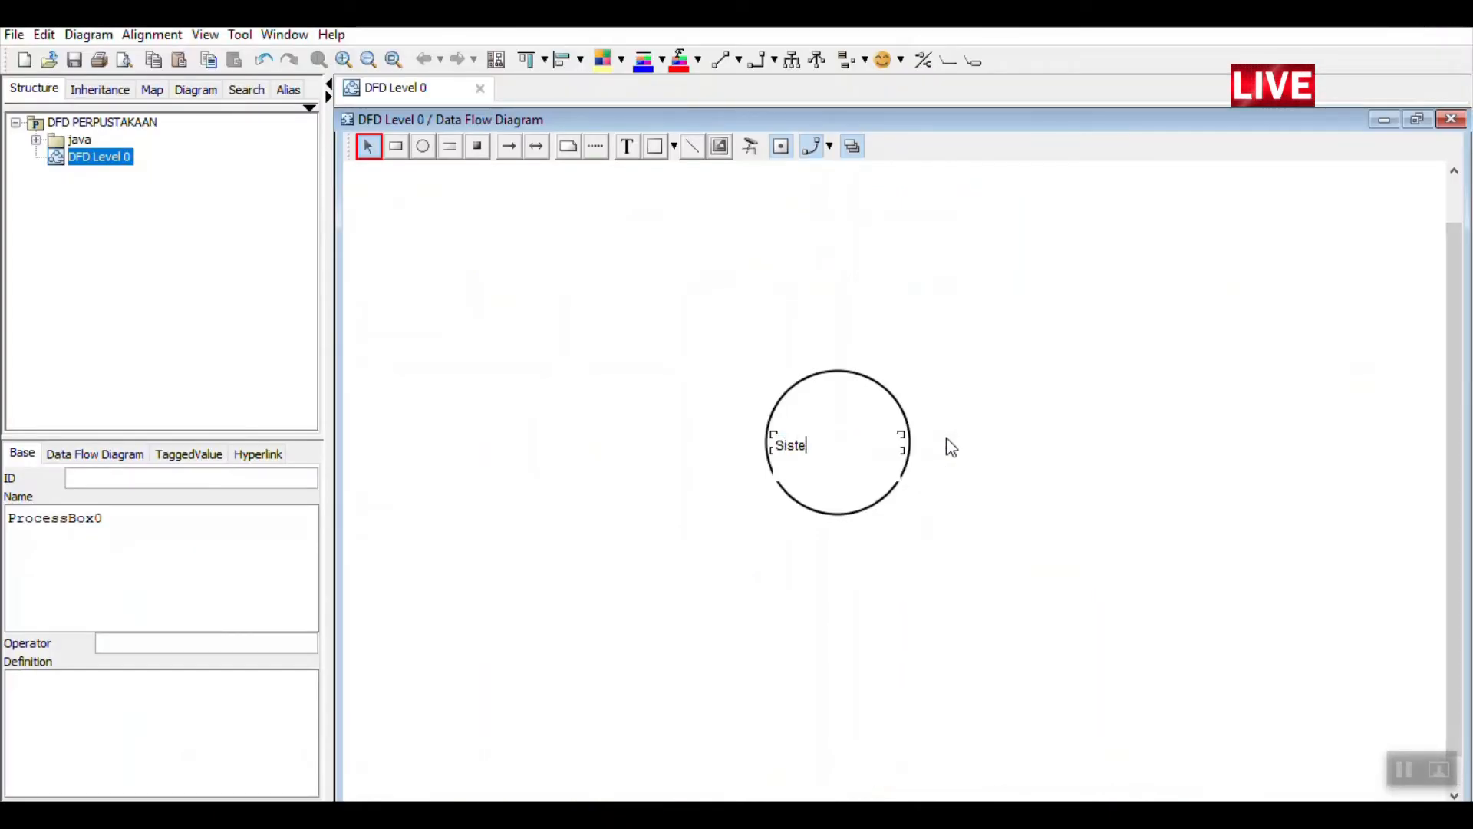
{"action": "type", "text": "m Inform"}
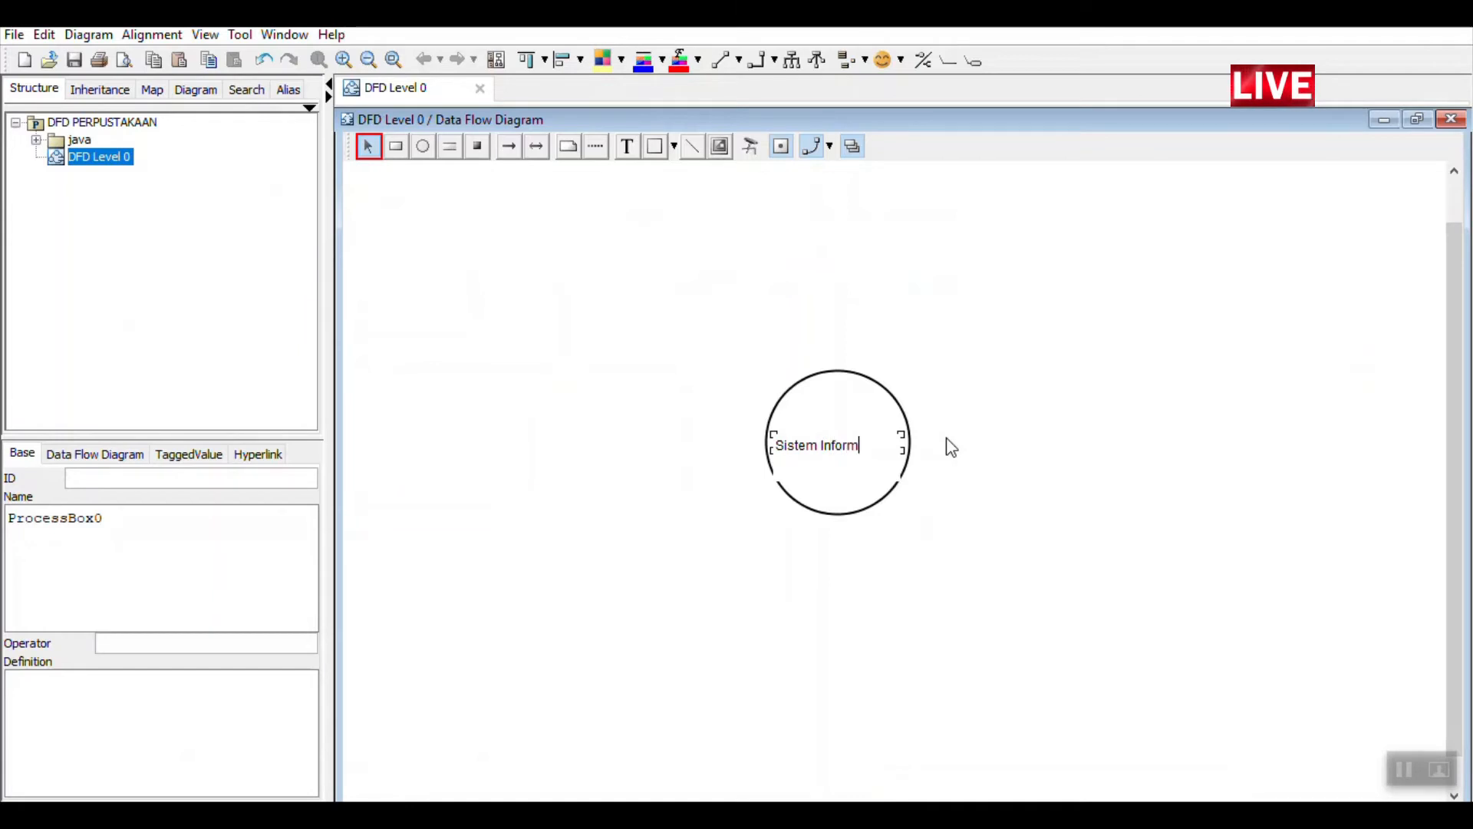
{"action": "type", "text": "as"}
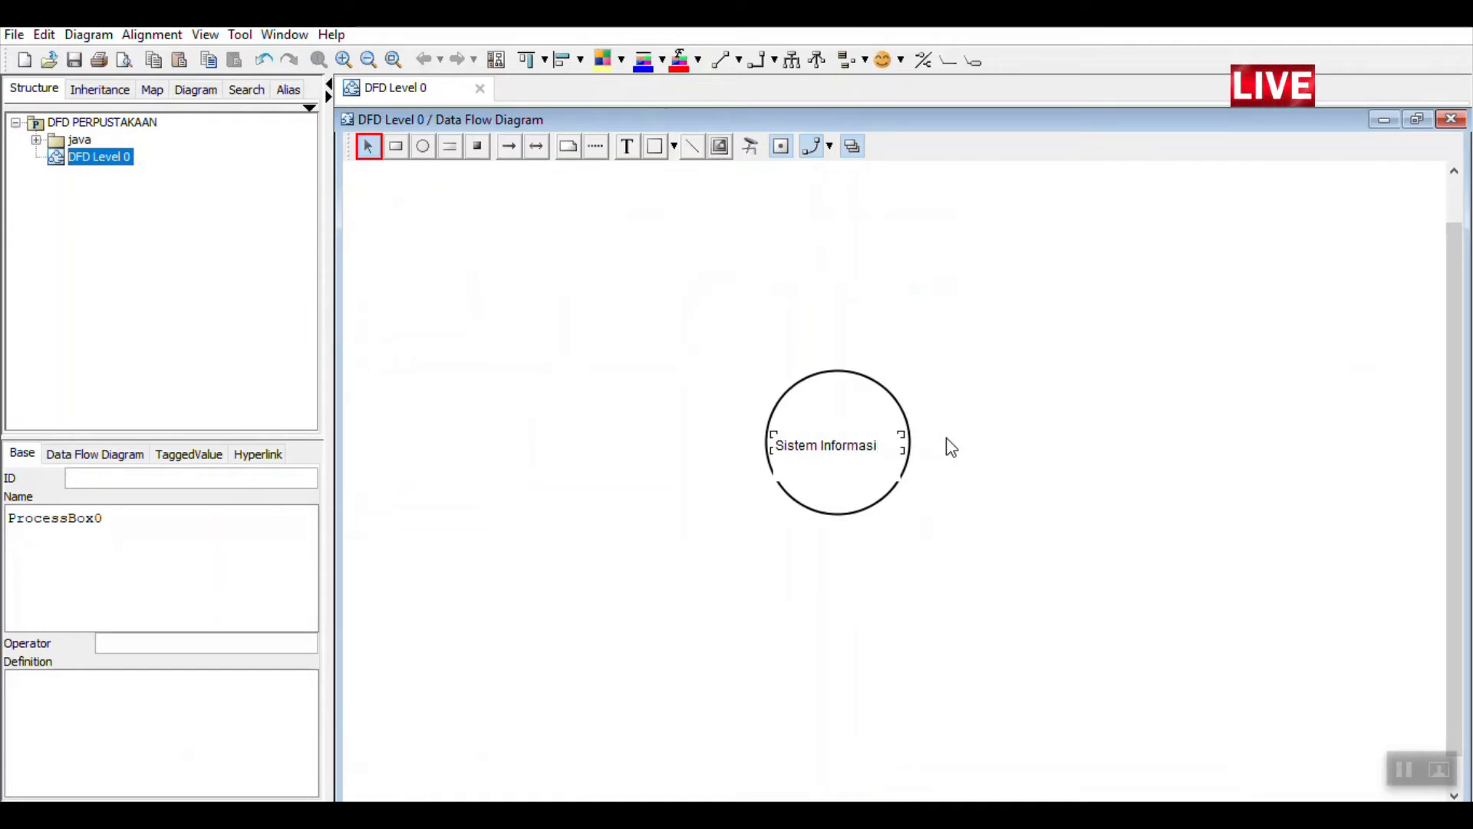
{"action": "type", "text": "i Manajemen"}
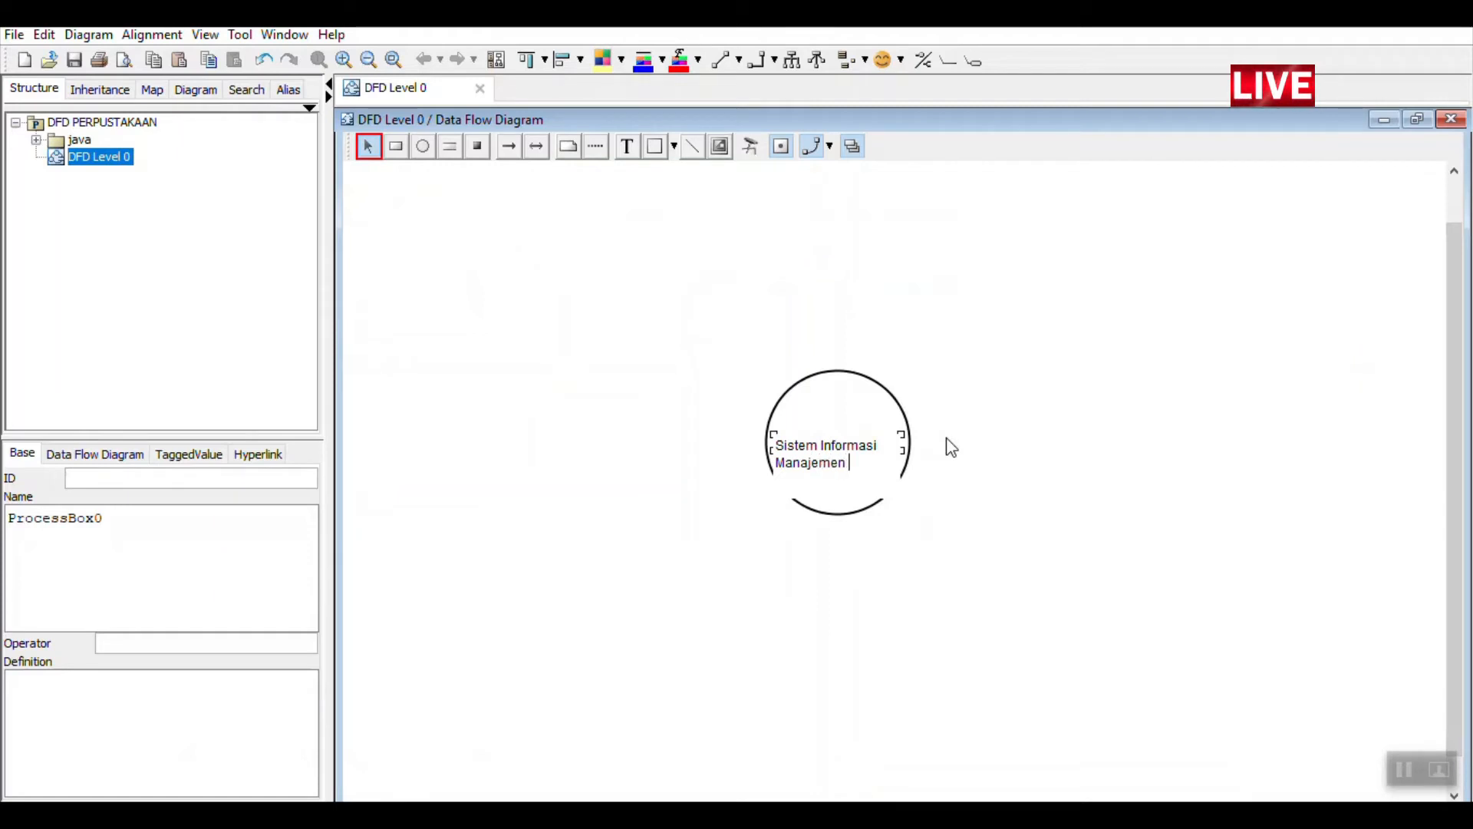
{"action": "type", "text": " Perp"}
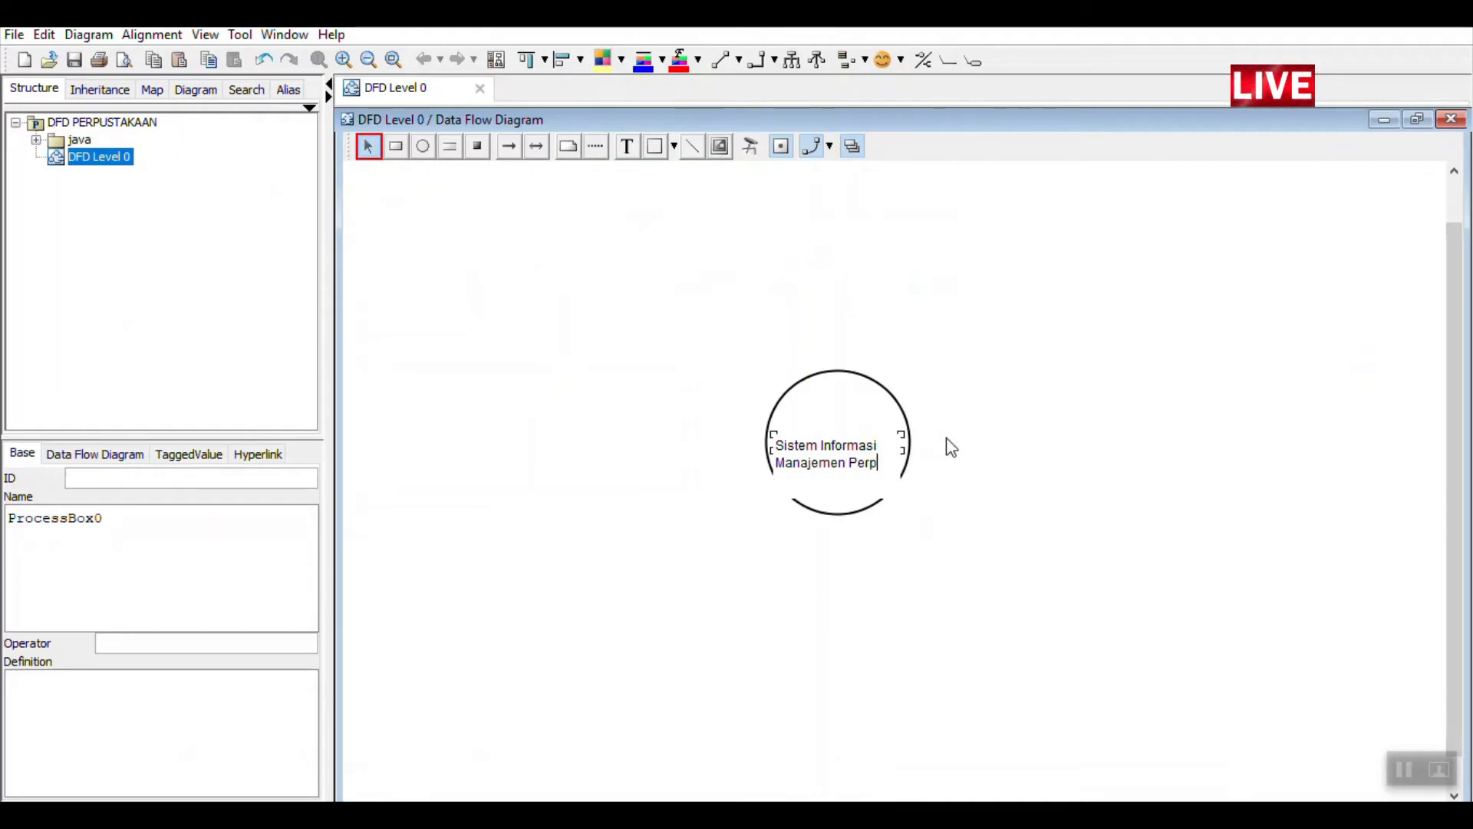
{"action": "type", "text": "ustakaa"}
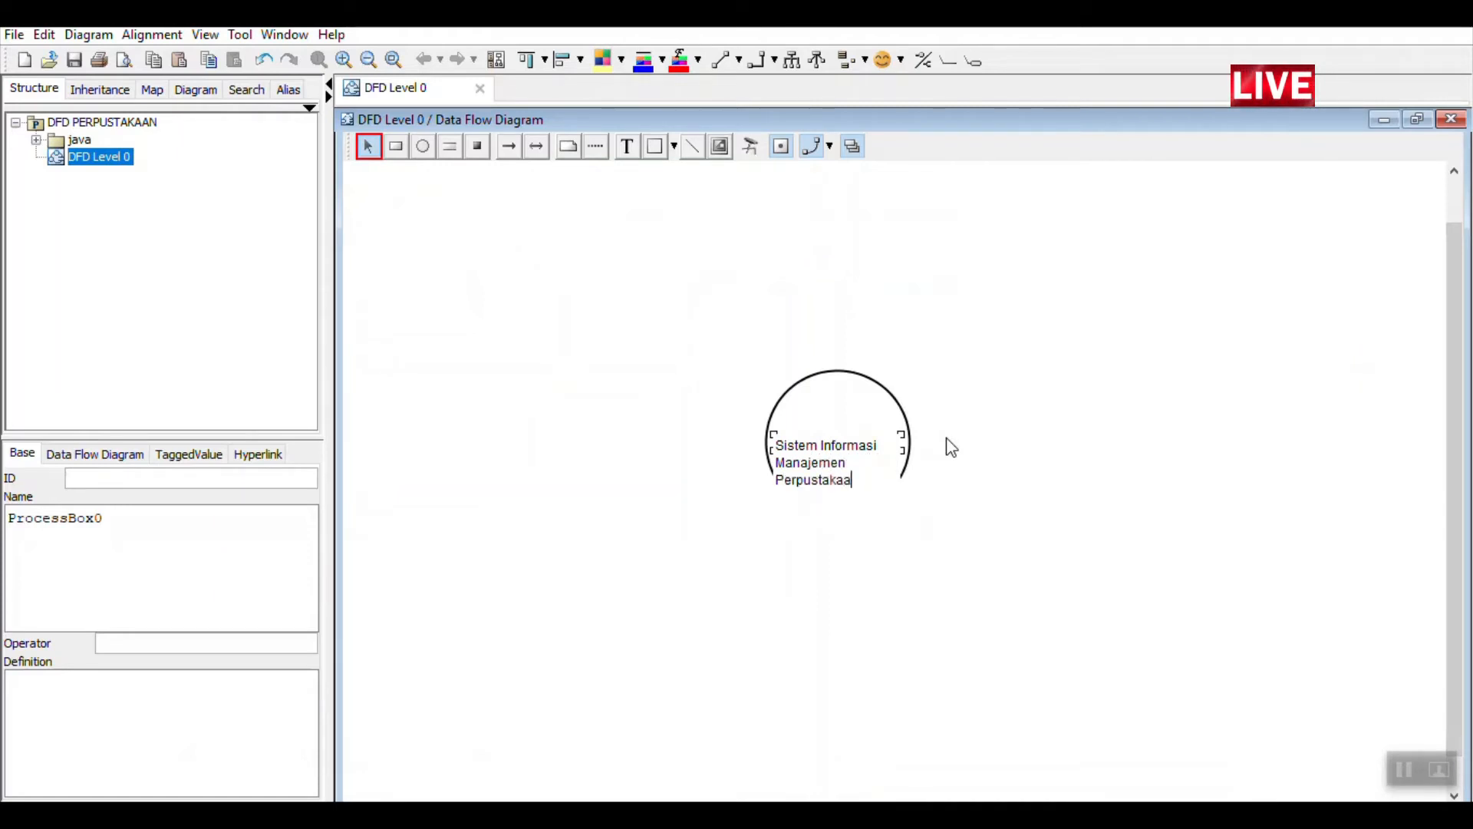
{"action": "type", "text": "n"}
{"action": "left_click", "coordinate": [950, 446]}
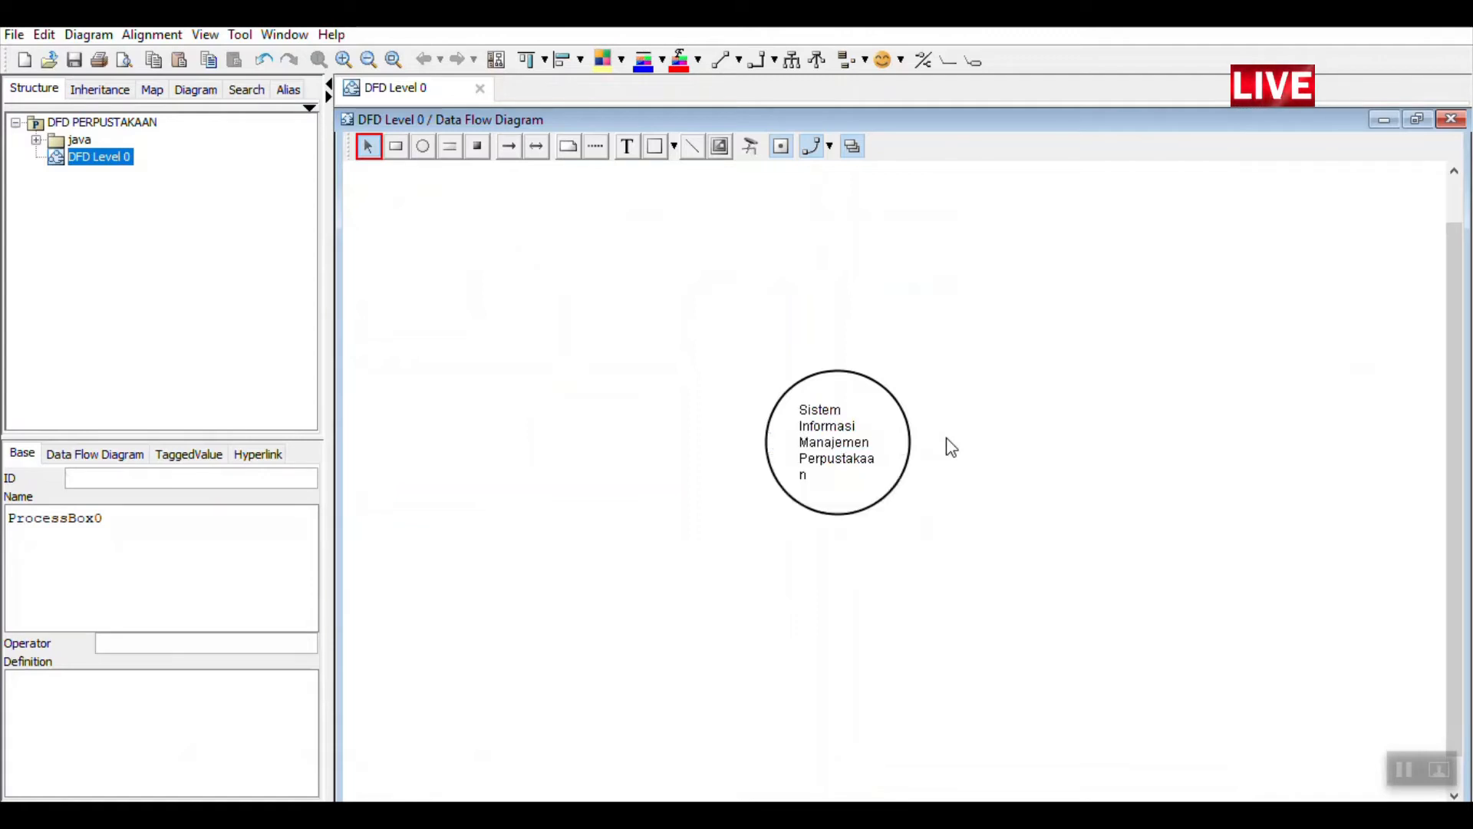
{"action": "left_click", "coordinate": [902, 486]}
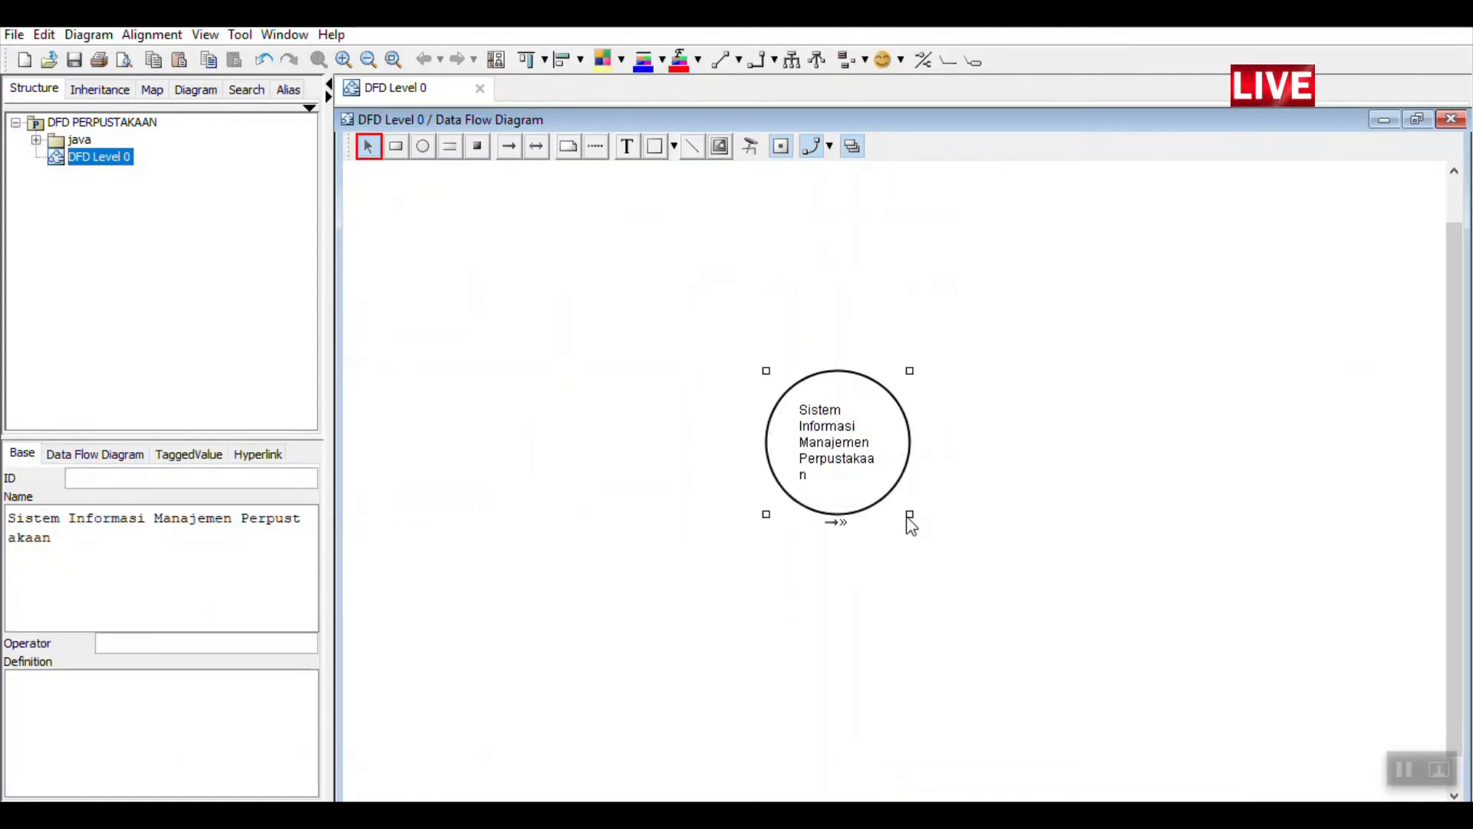
{"action": "left_click_drag", "start_coordinate": [910, 515], "coordinate": [952, 546]}
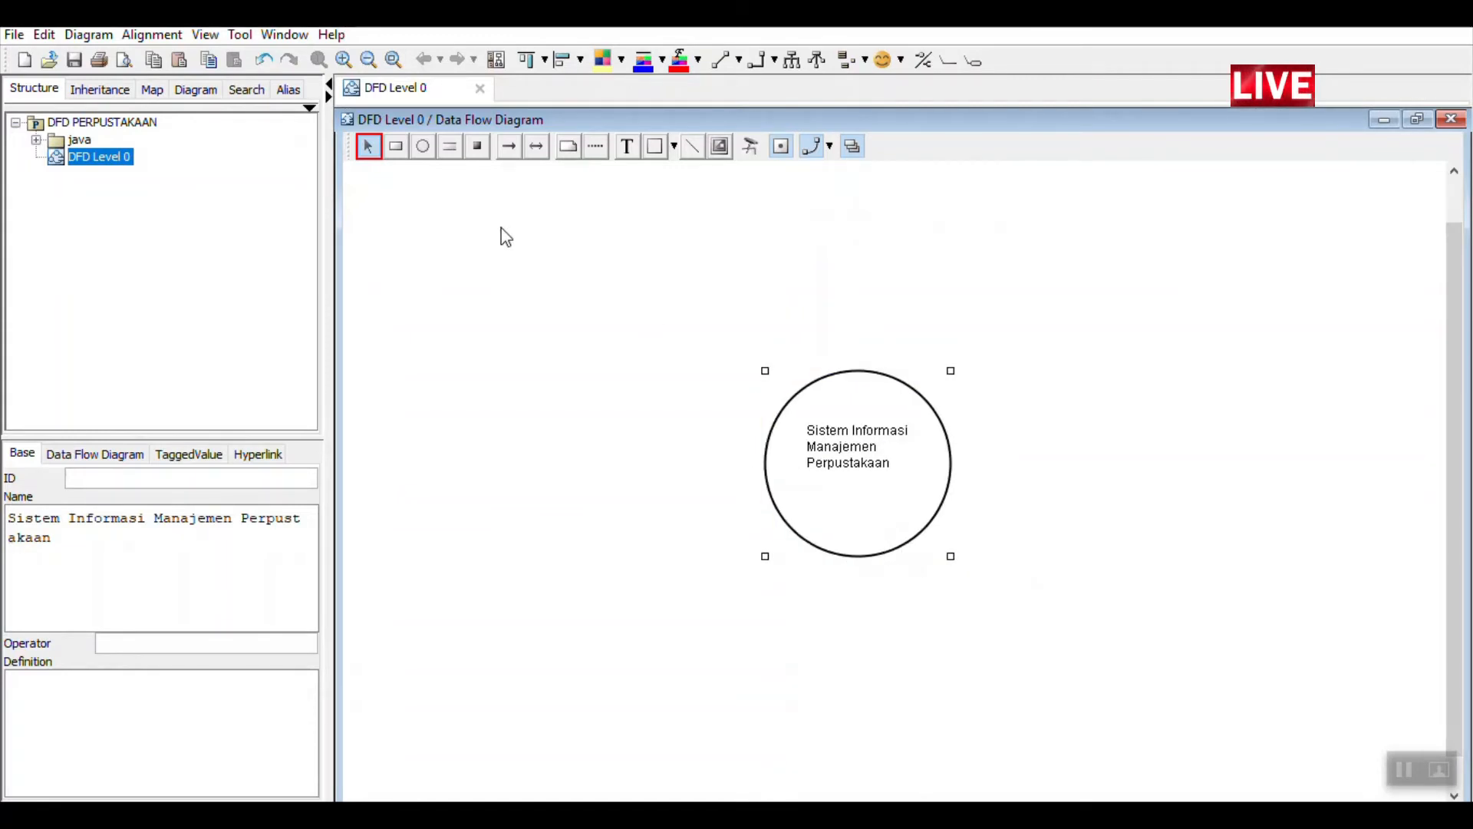
Consult the Word figure and add an external entity named Anggota Perpustakaan to the upper left of the process circle
{"action": "key", "text": "alt+Tab"}
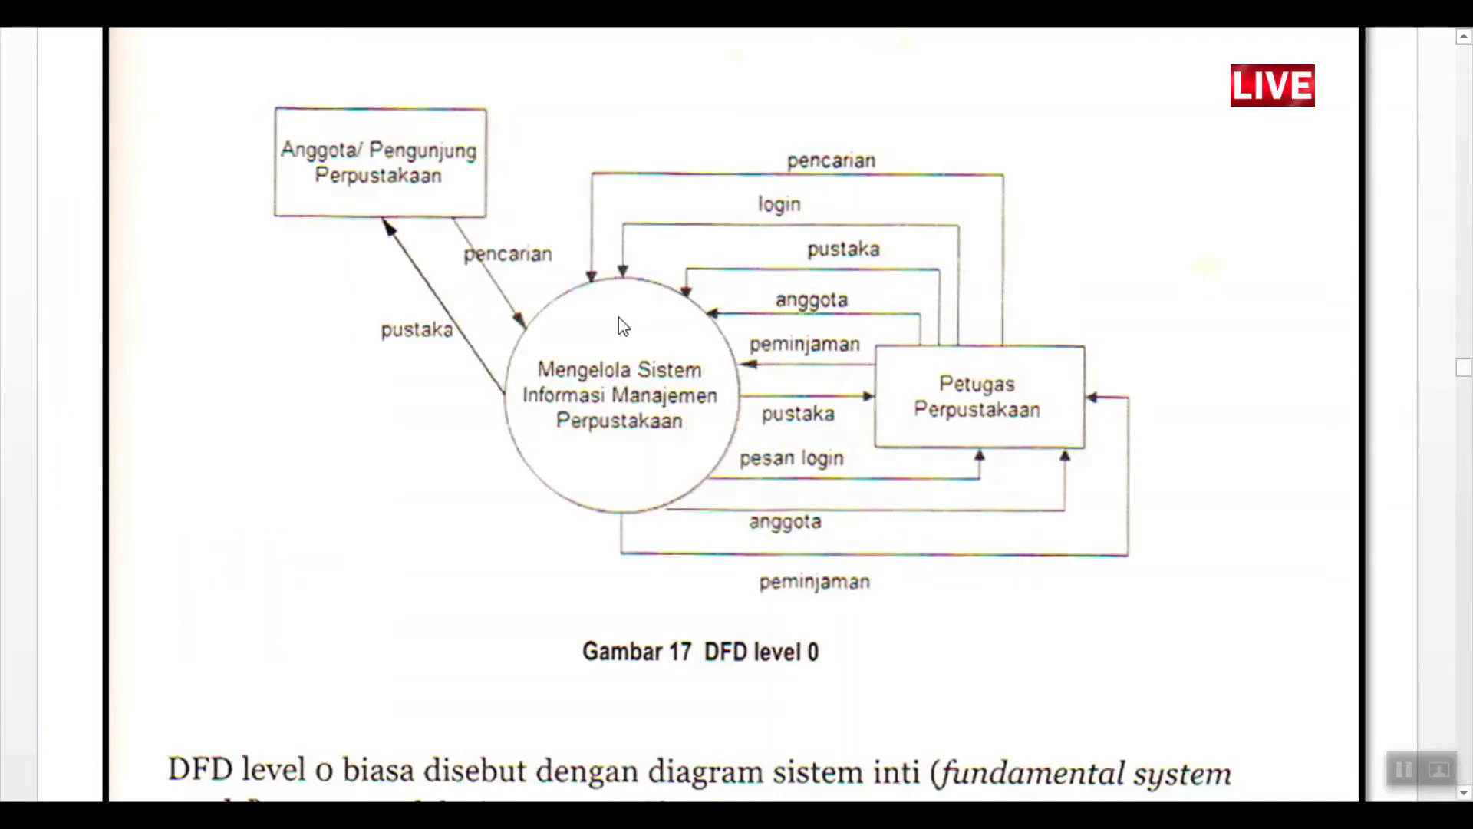
{"action": "key", "text": "alt+Tab"}
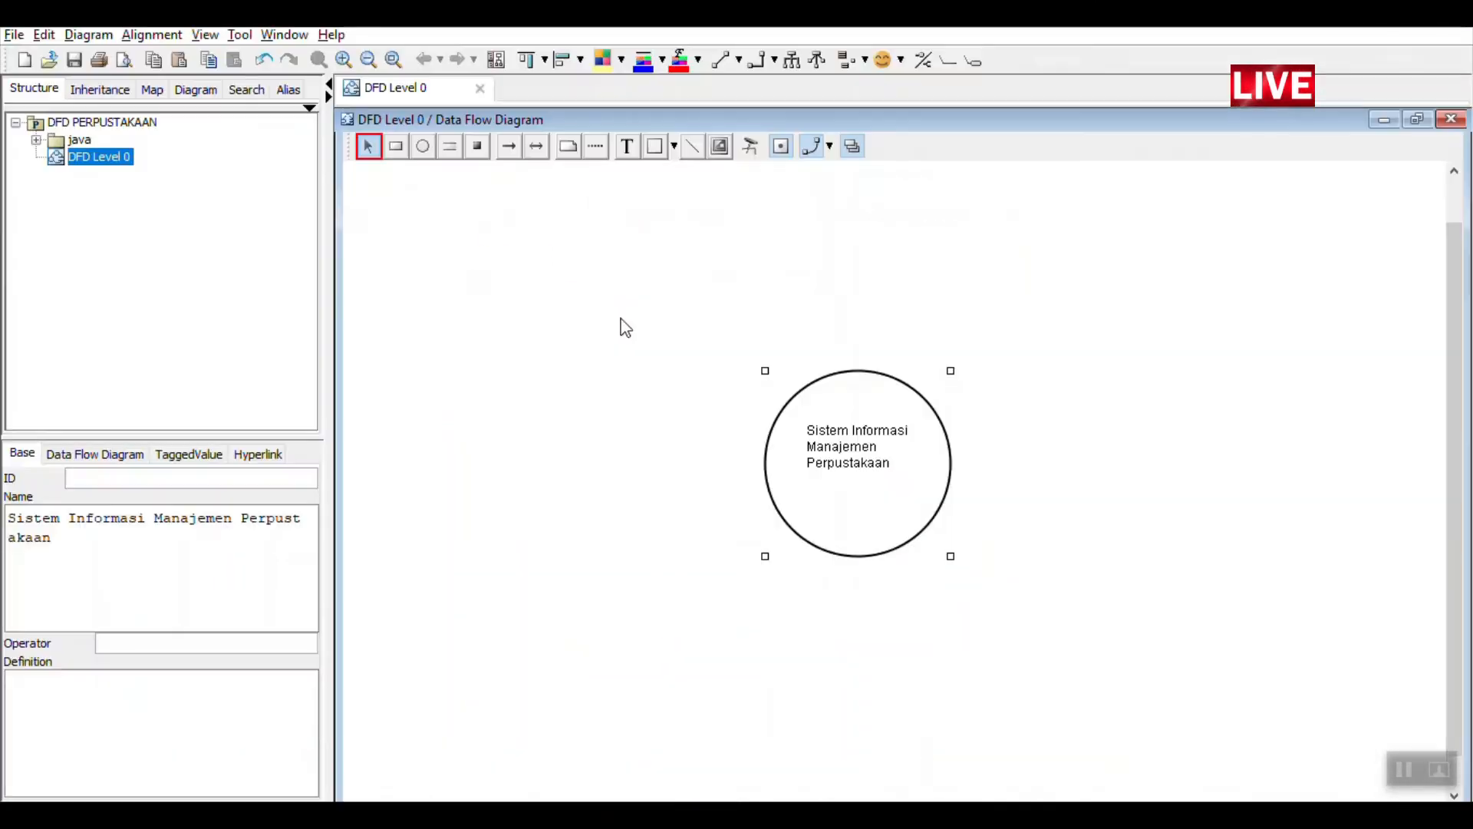
{"action": "left_click", "coordinate": [396, 146]}
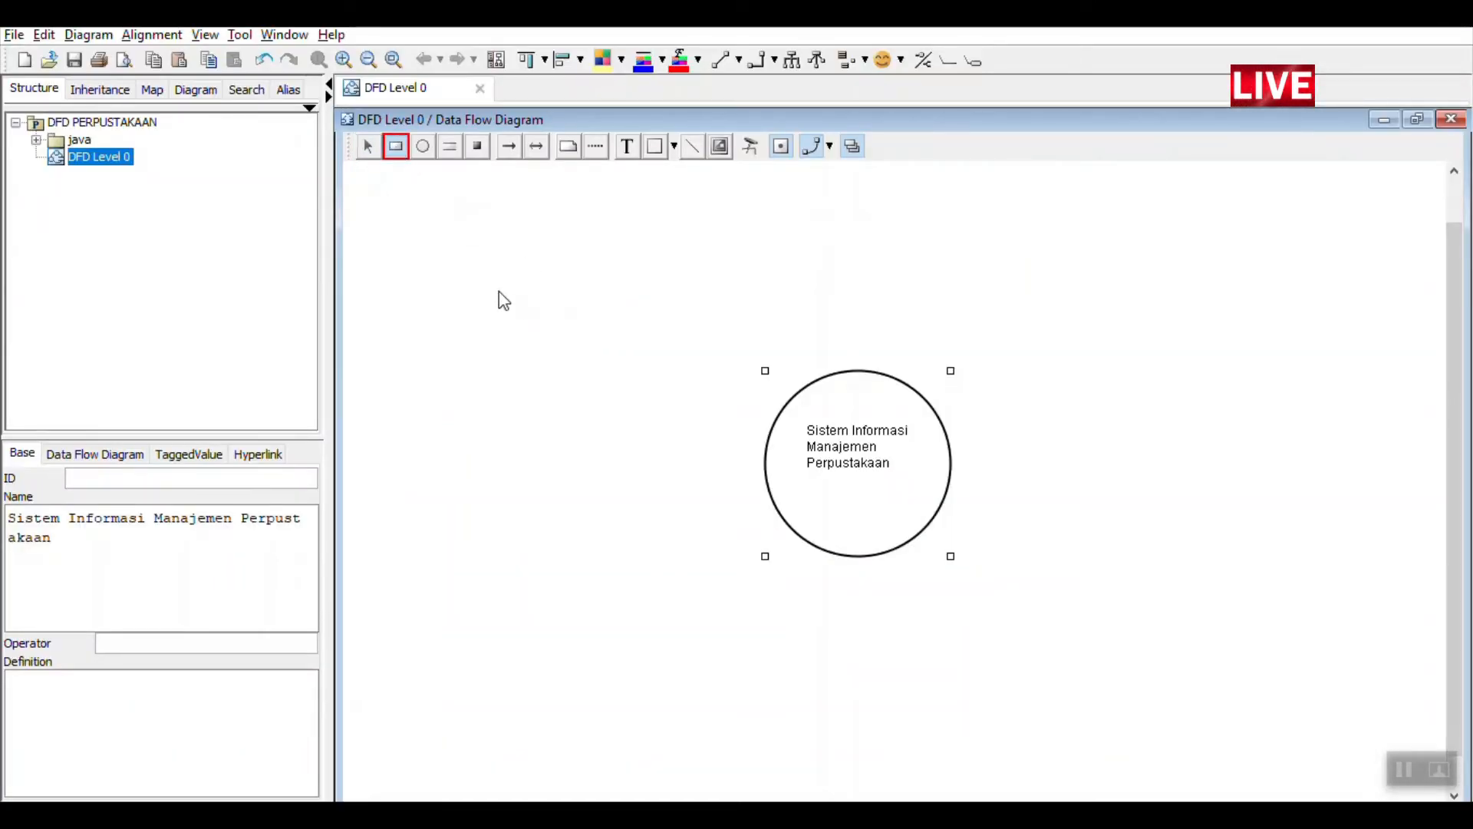
{"action": "left_click", "coordinate": [575, 350]}
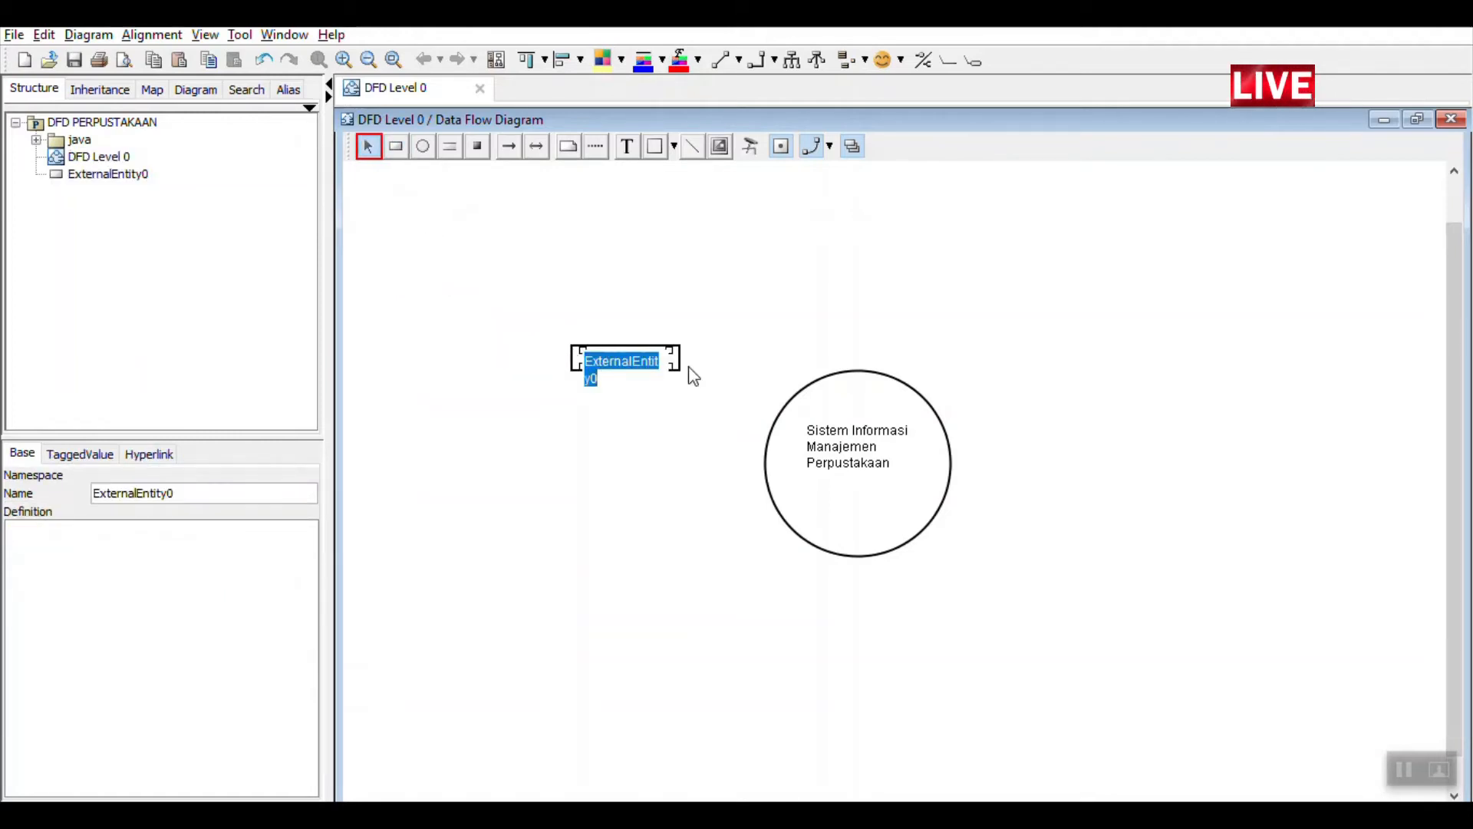
{"action": "key", "text": "alt+Tab"}
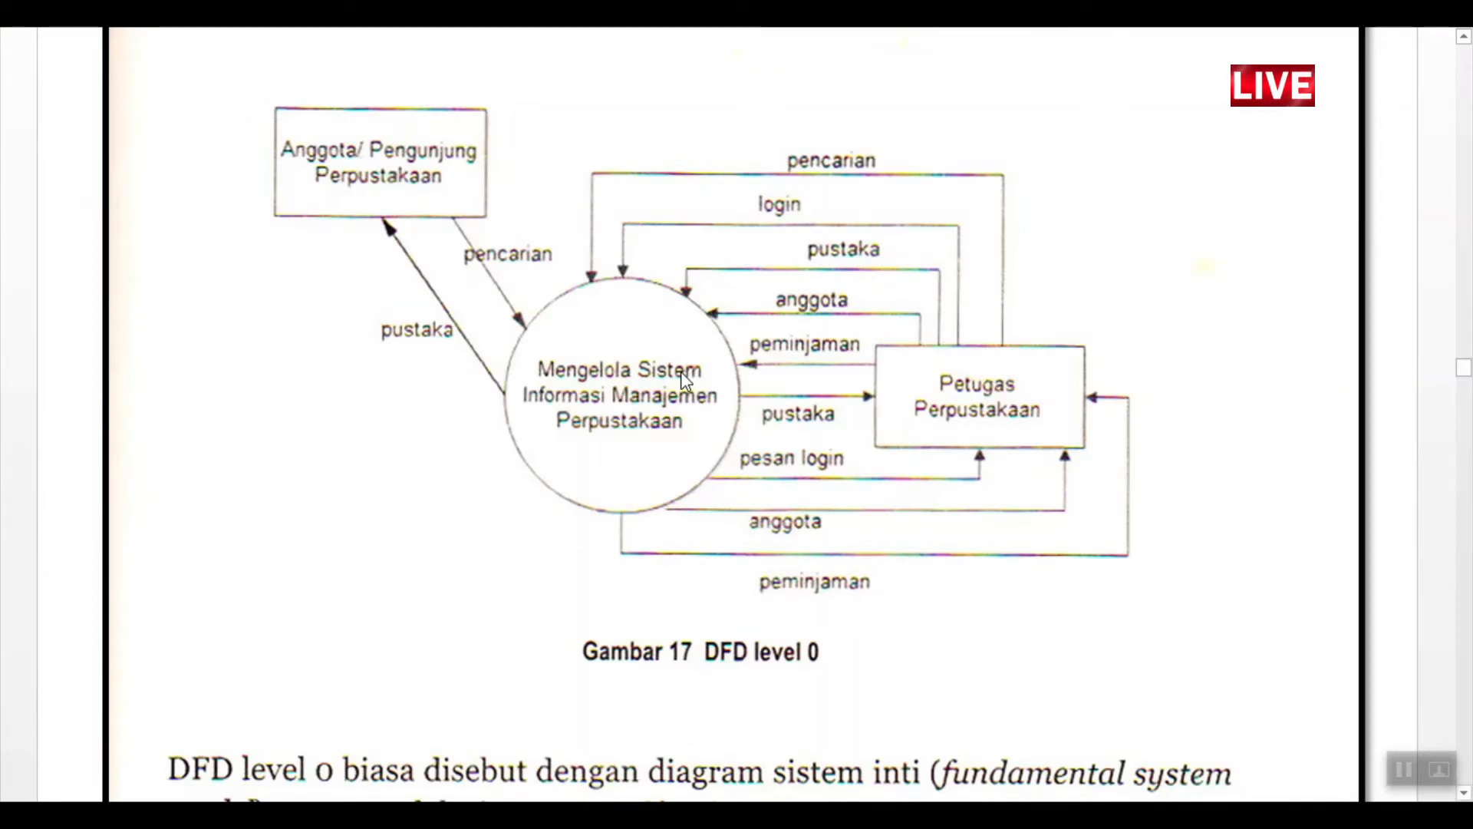
{"action": "key", "text": "alt+Tab"}
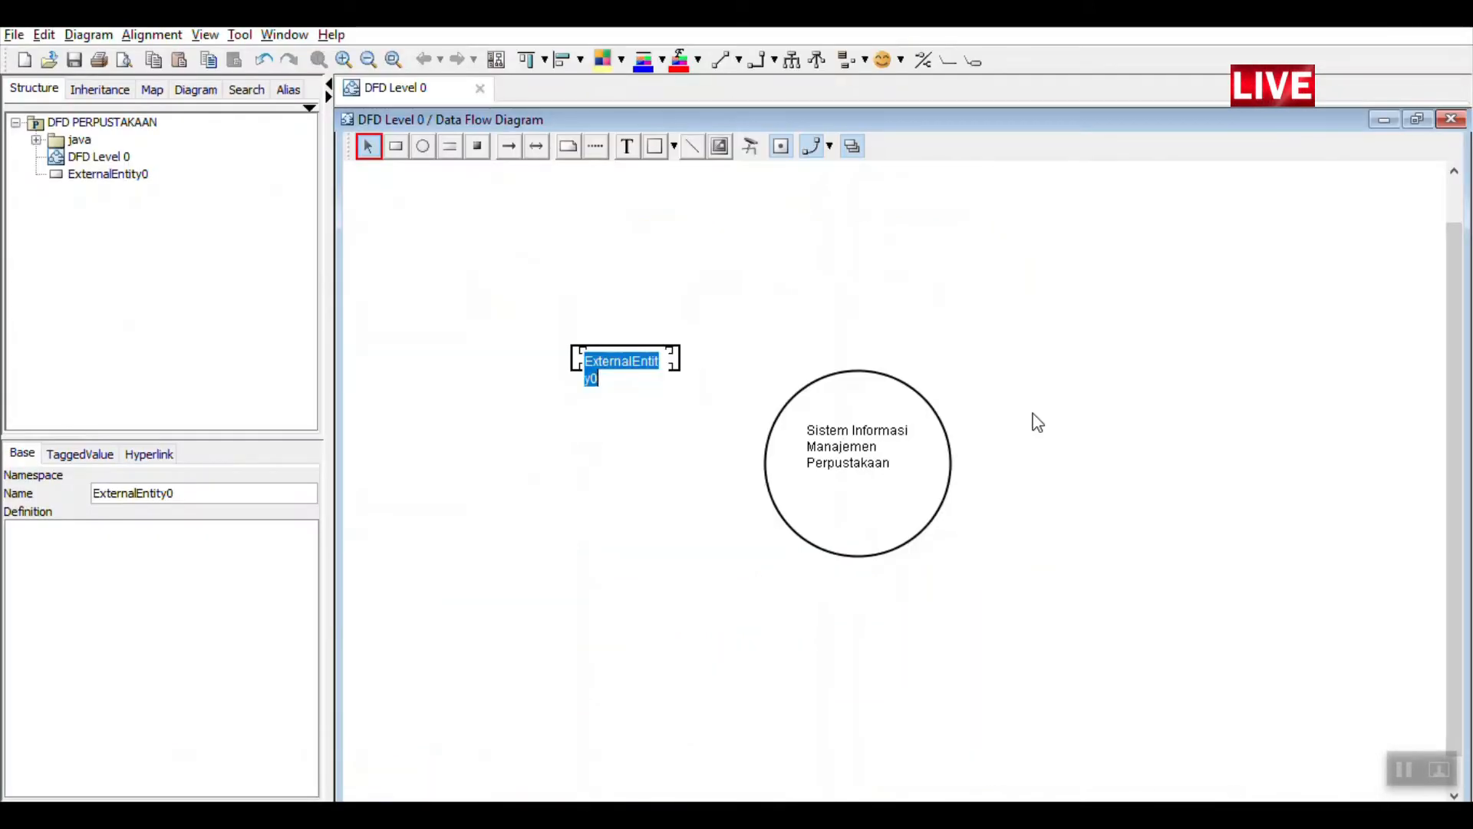
{"action": "type", "text": "Anggo"}
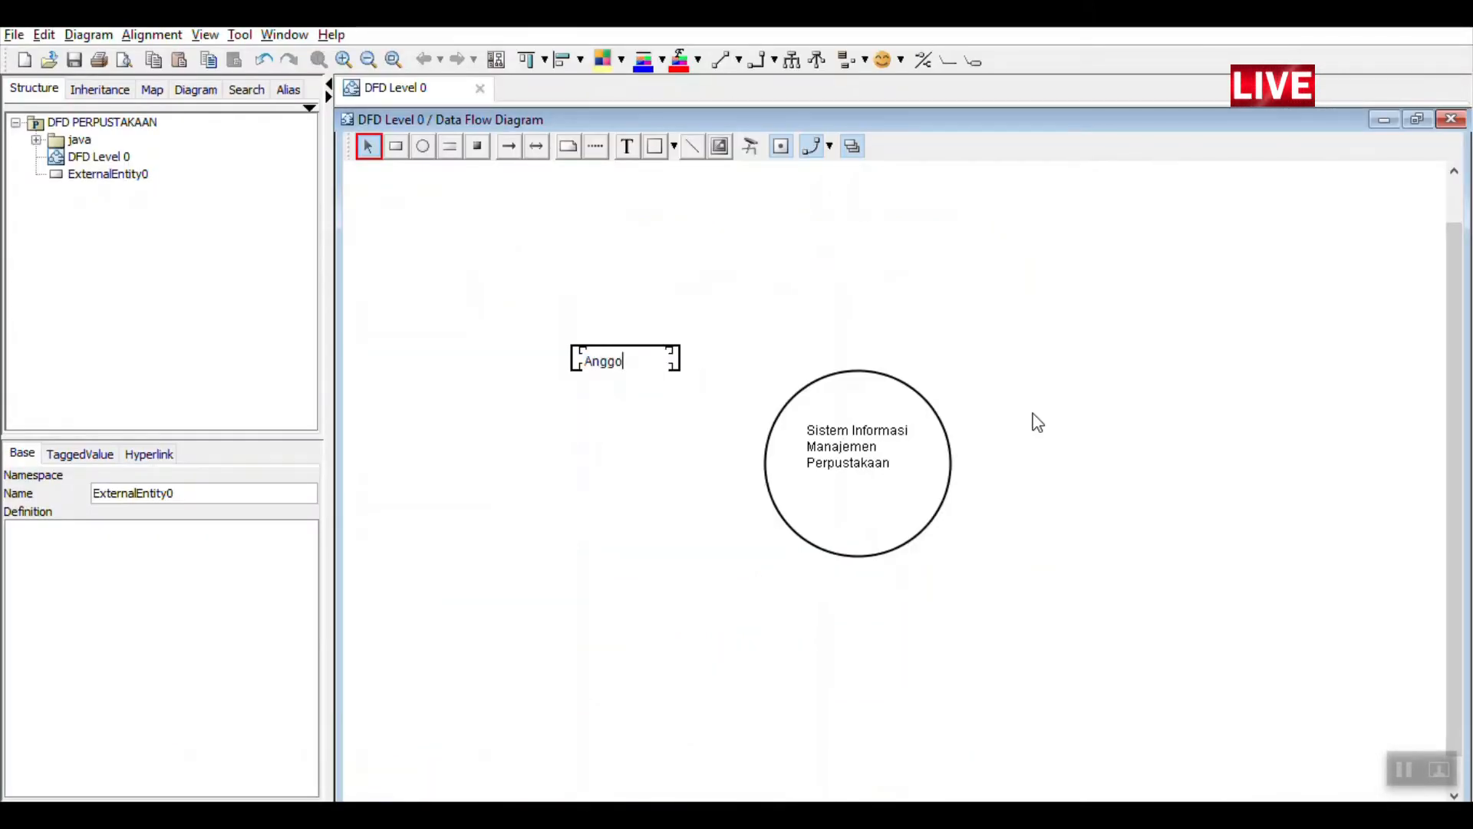
{"action": "type", "text": "ta Pe"}
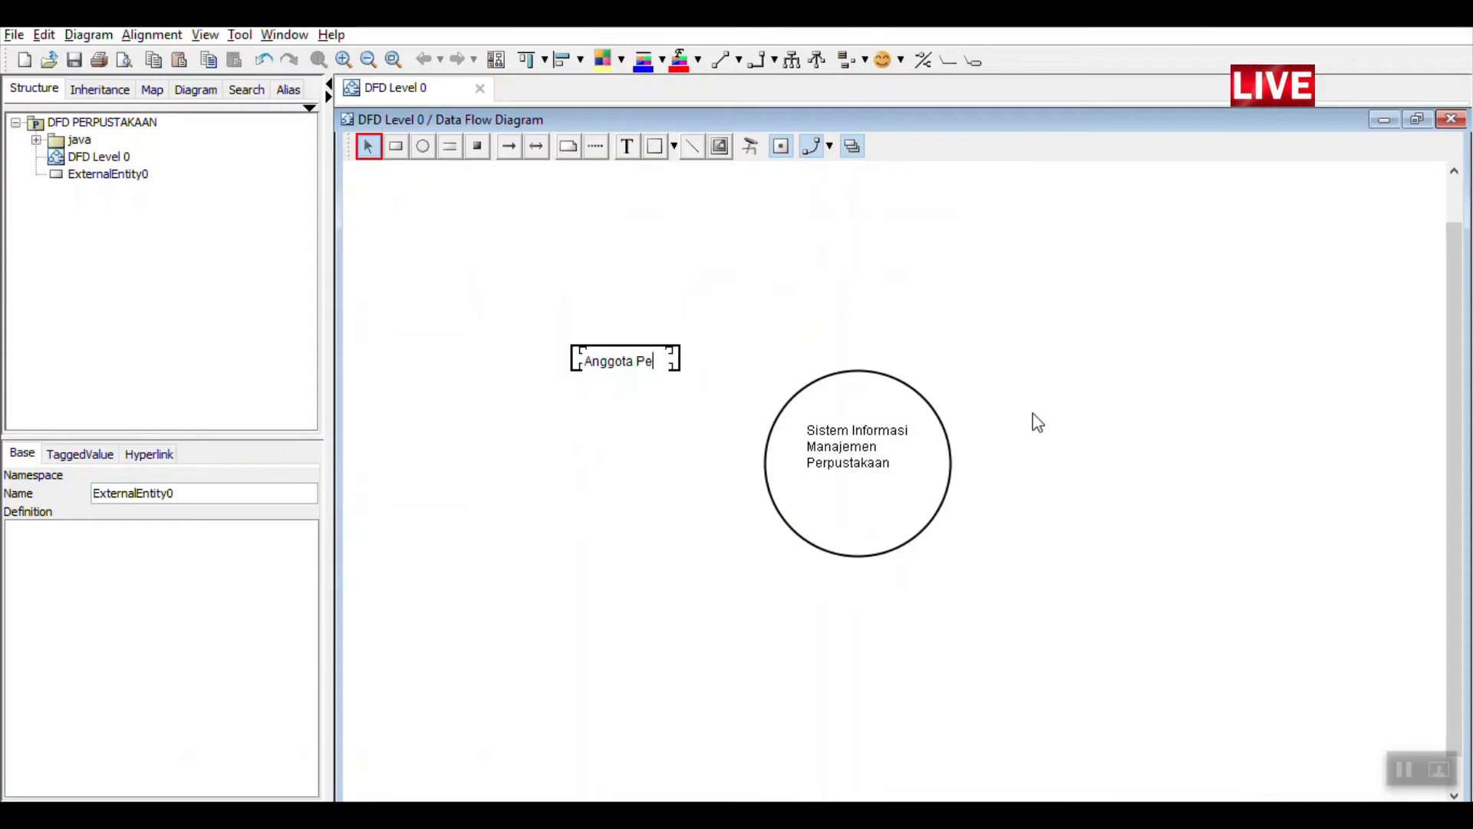
{"action": "type", "text": "rpustakaan"}
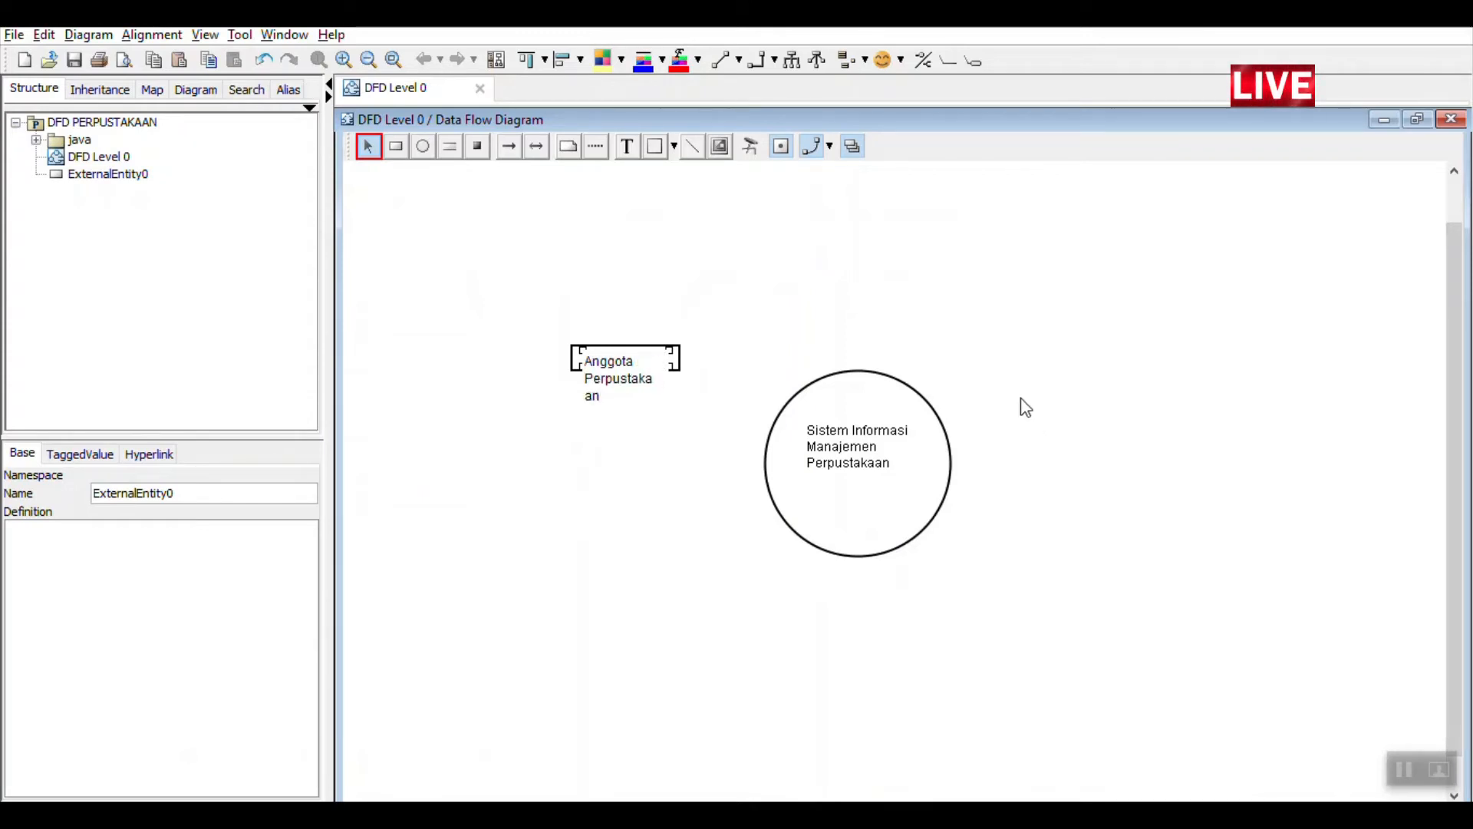
{"action": "left_click", "coordinate": [1024, 409]}
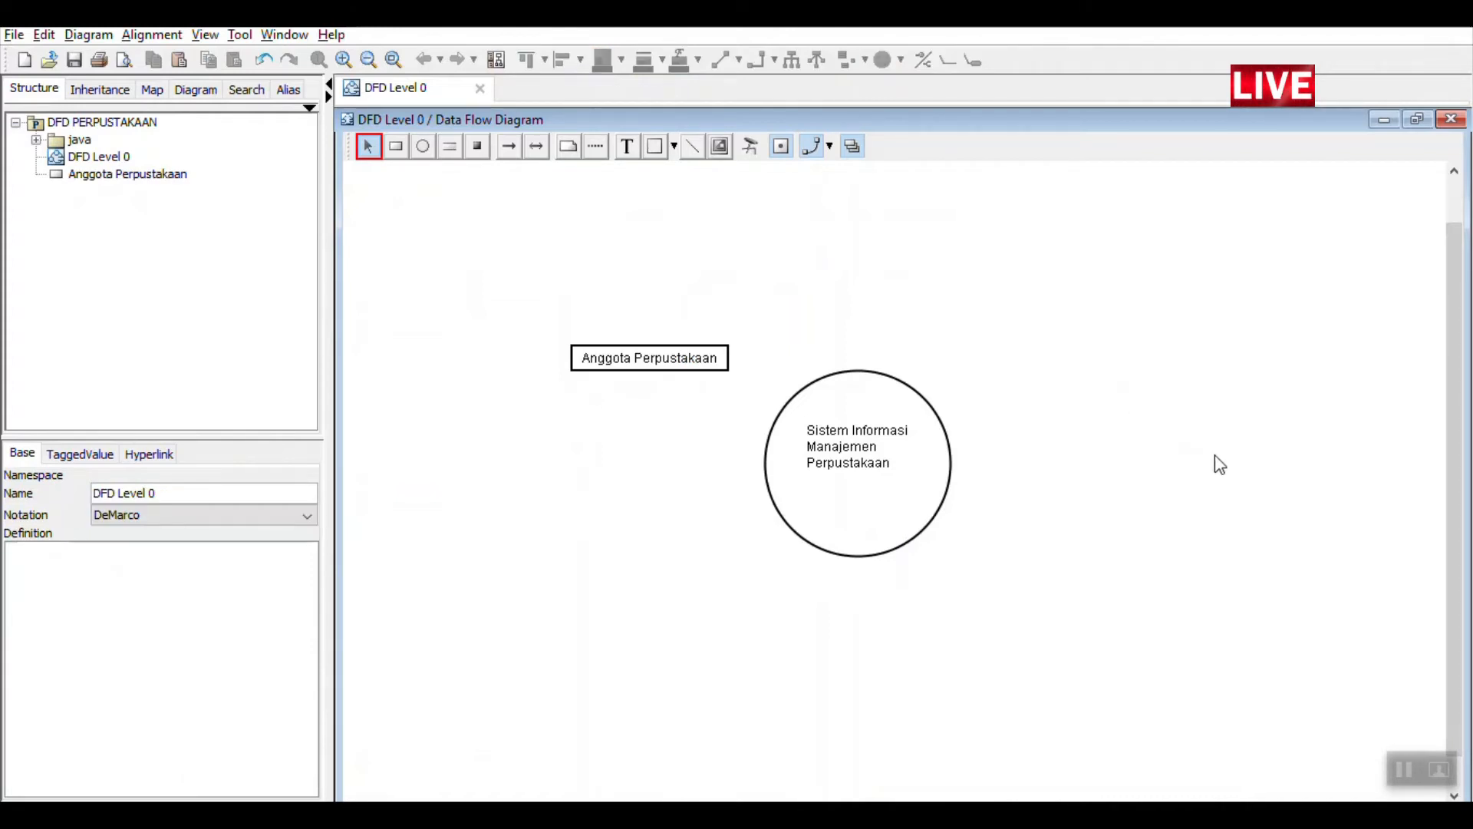
Check the Word figure again and add an external entity named Petugas Perpustakaan to the lower right of the process circle
{"action": "key", "text": "alt+Tab"}
{"action": "key", "text": "alt+Tab"}
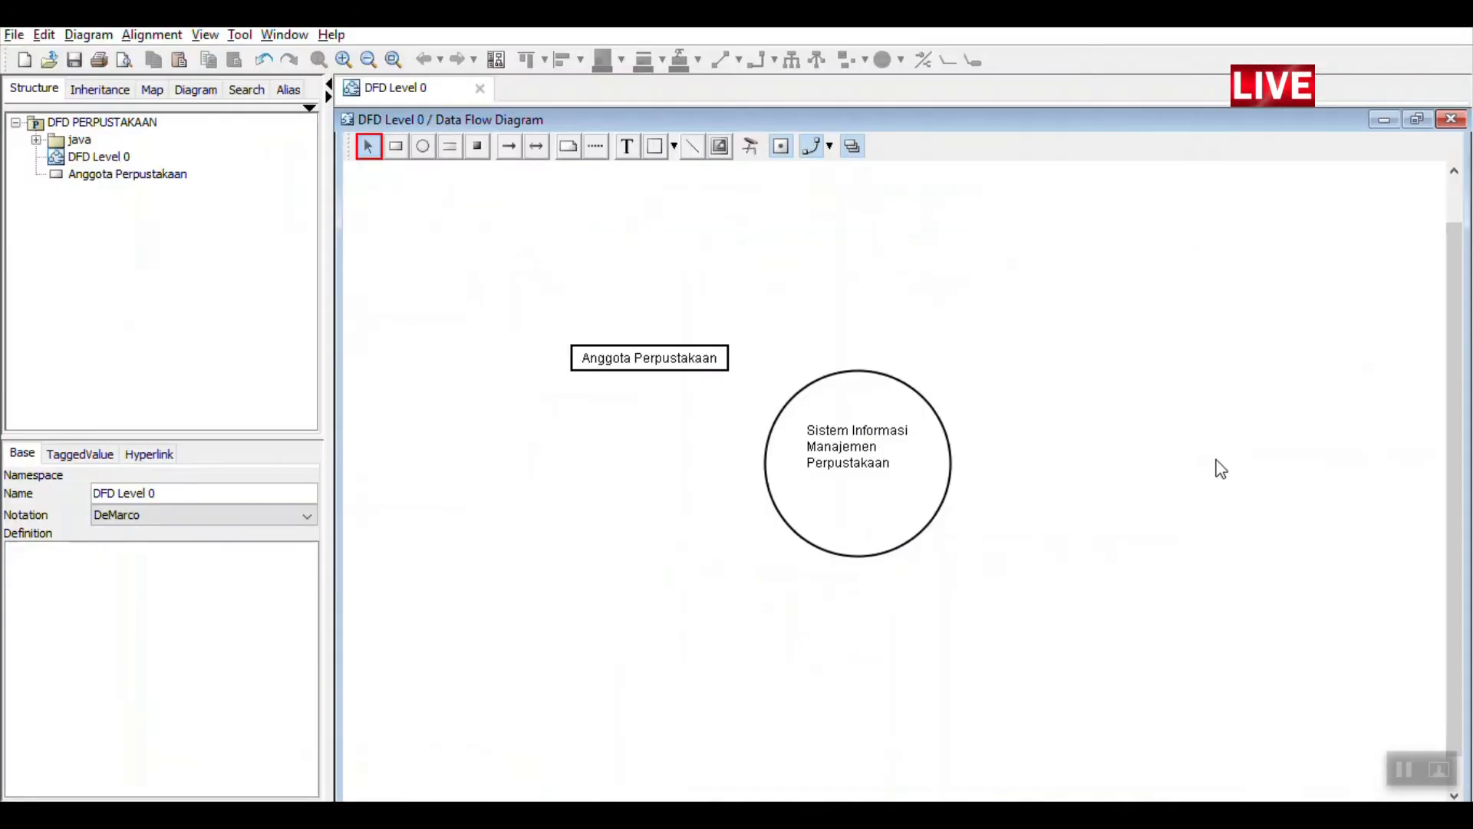
{"action": "left_click", "coordinate": [396, 146]}
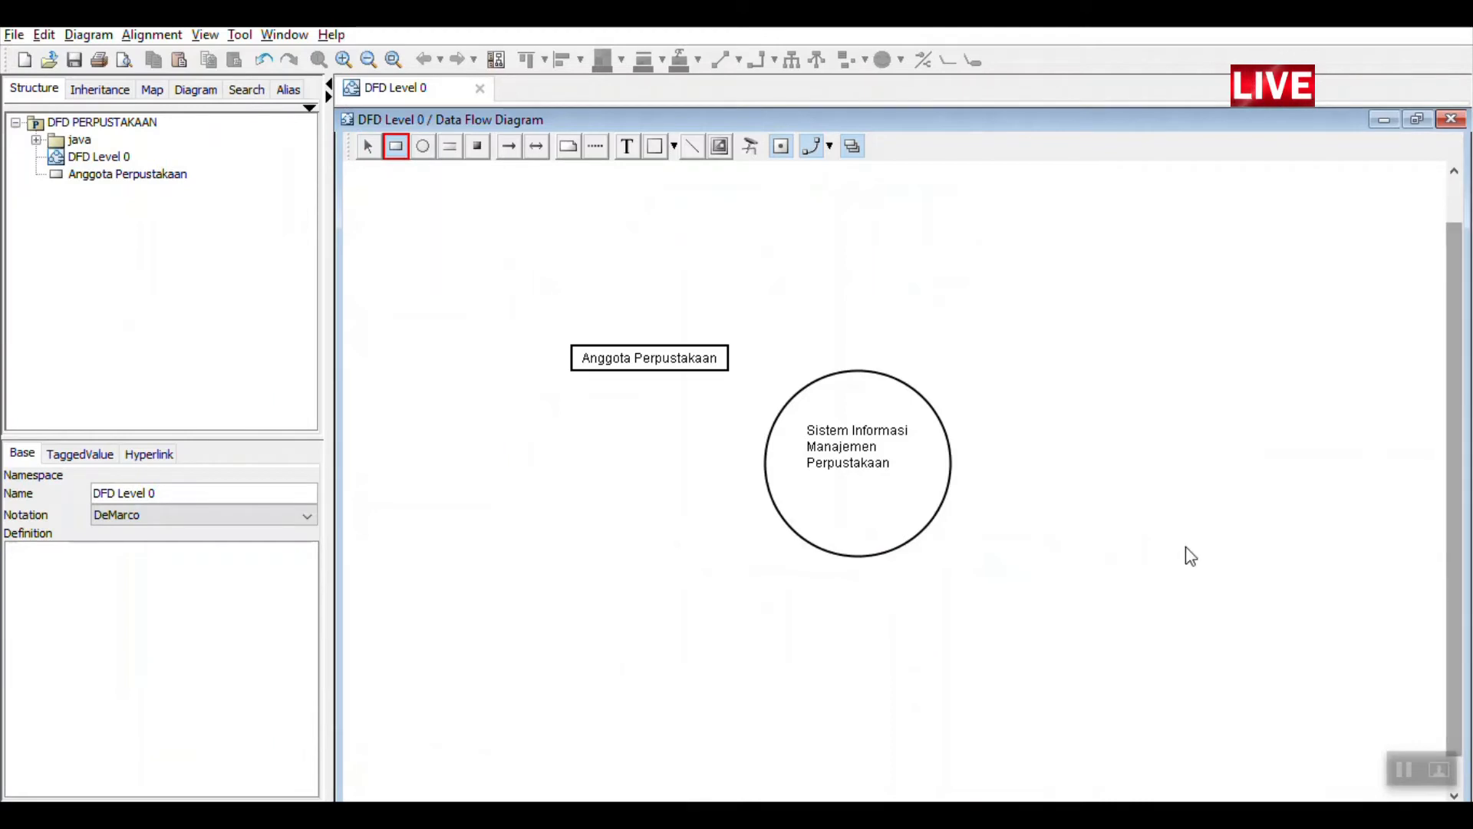
{"action": "left_click", "coordinate": [1175, 588]}
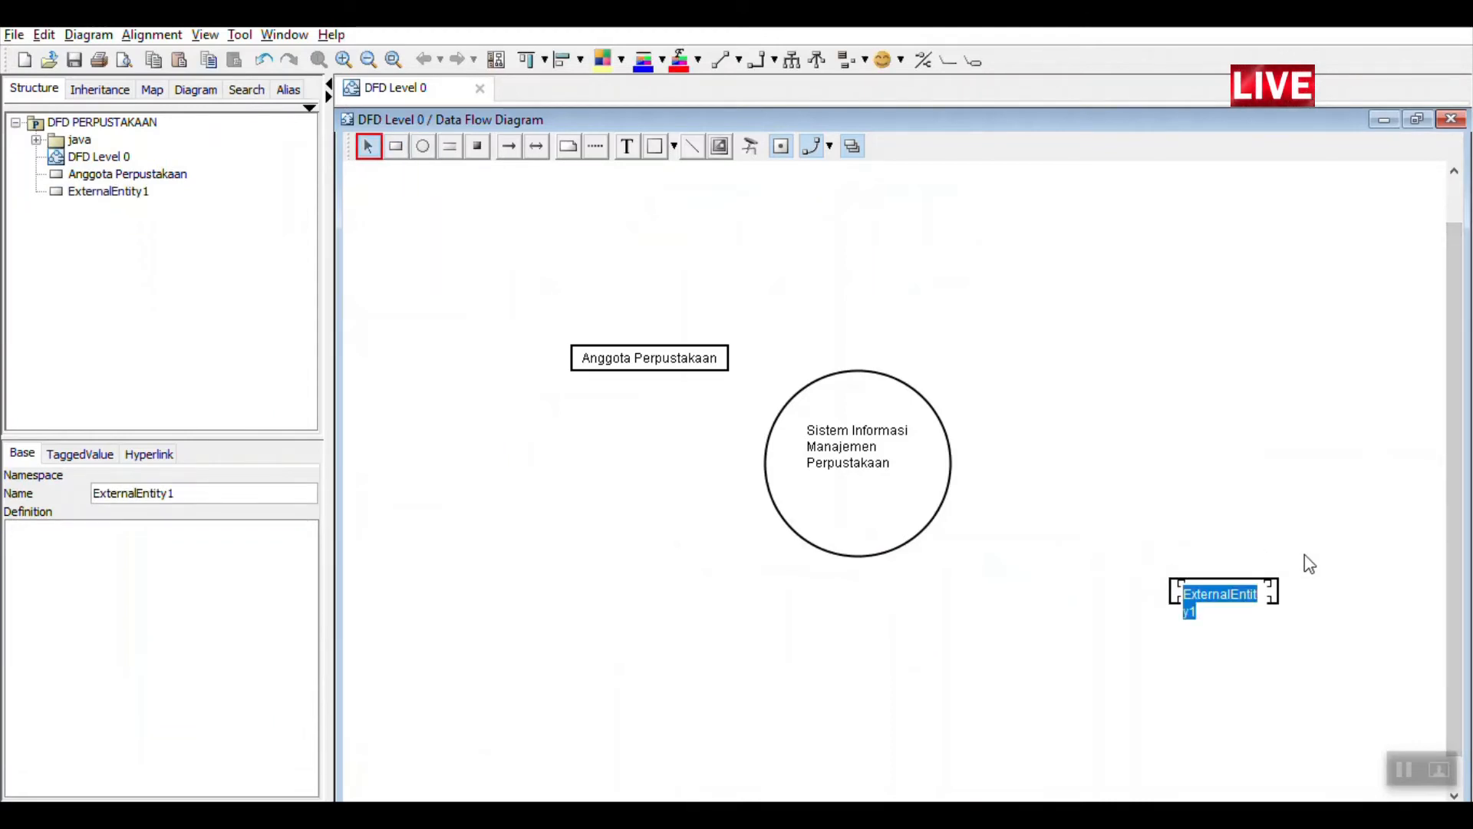
{"action": "type", "text": "Petugas"}
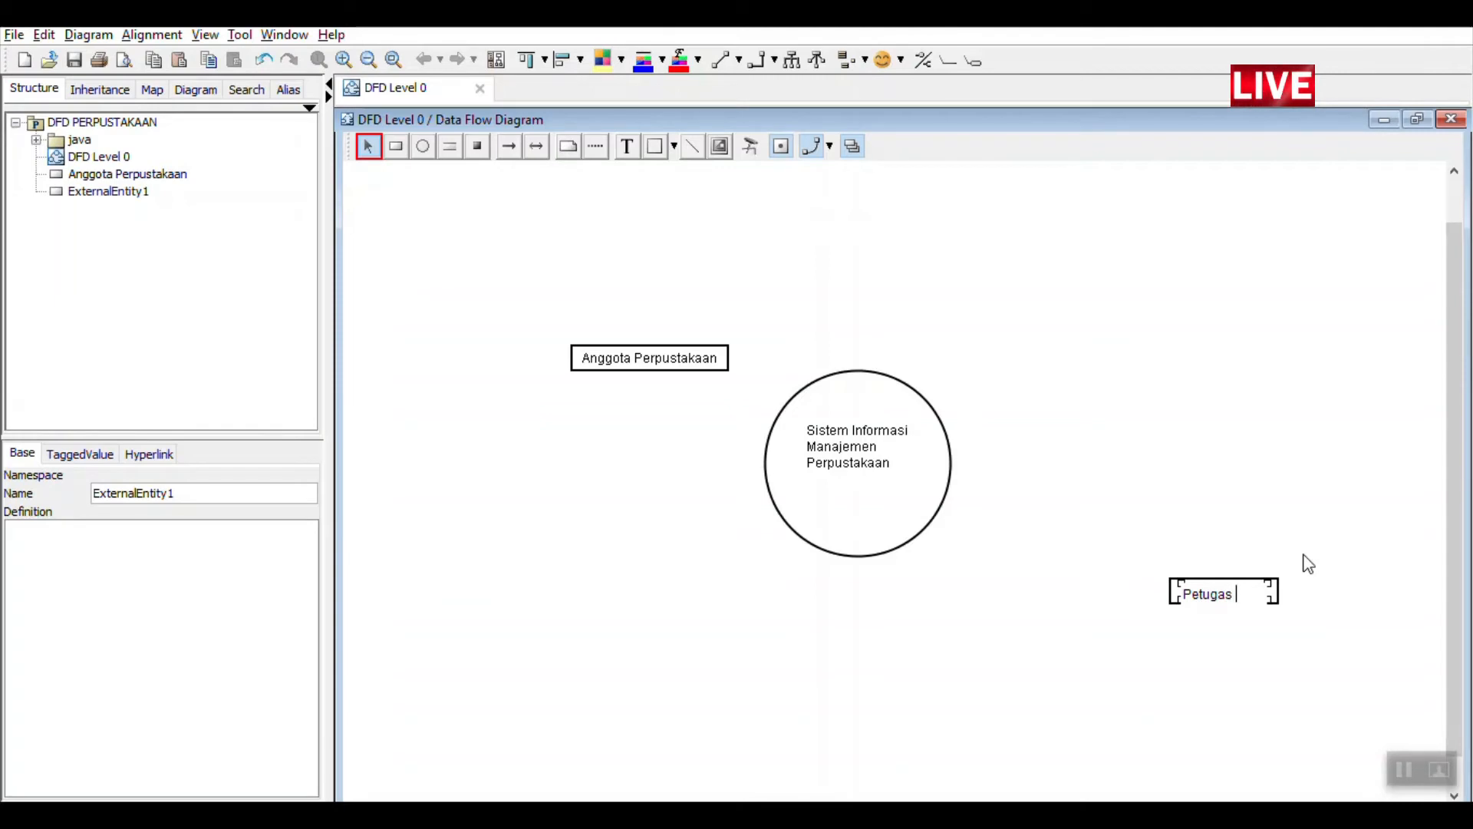
{"action": "type", "text": " Perpusta"}
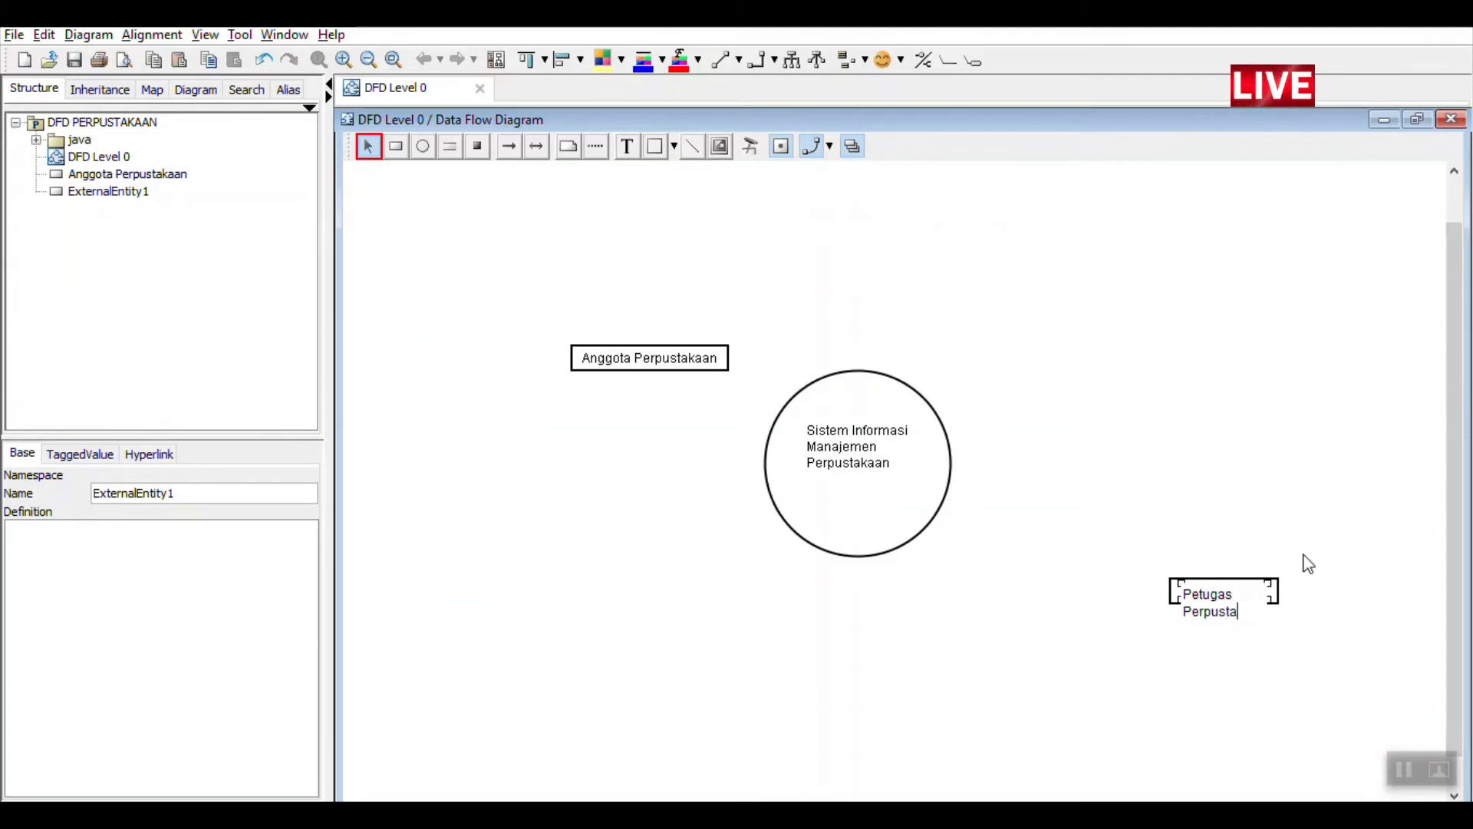
{"action": "type", "text": "kaan"}
{"action": "left_click", "coordinate": [1305, 560]}
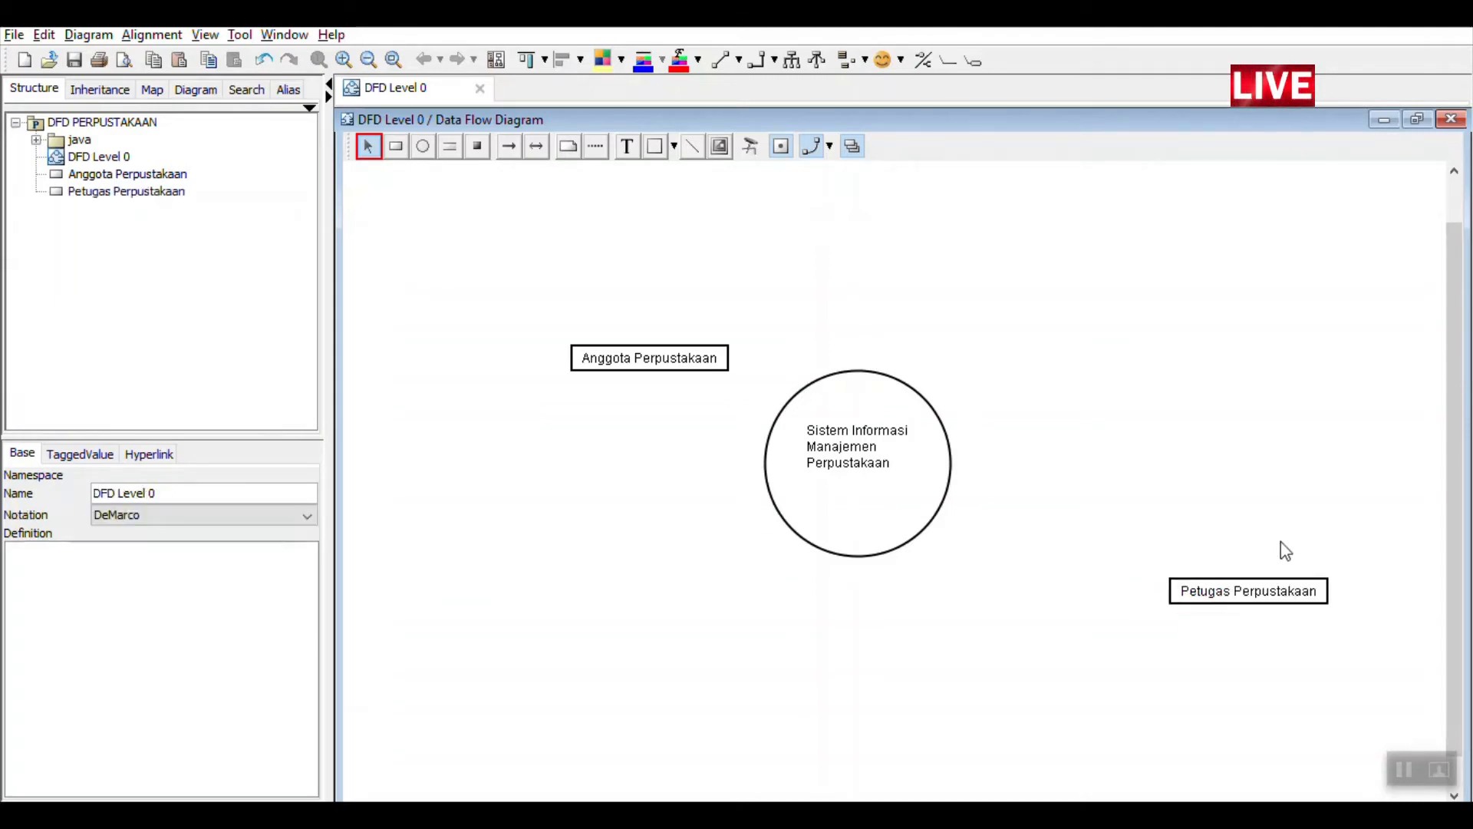
Move the two external entities level with the process circle's middle, Anggota Perpustakaan on its left and Petugas Perpustakaan on its right
{"action": "left_click_drag", "start_coordinate": [1182, 598], "coordinate": [1120, 459]}
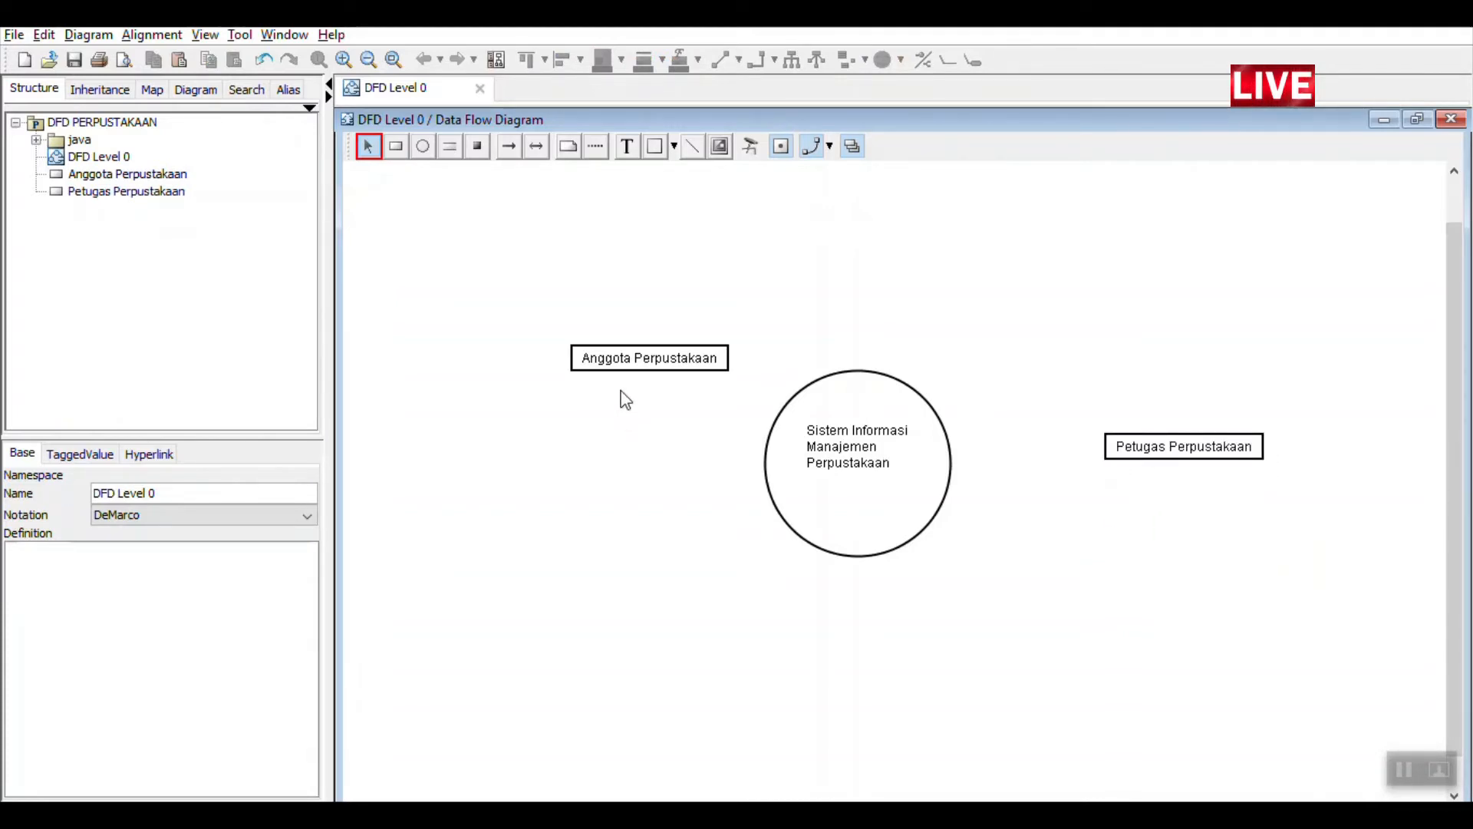
{"action": "left_click_drag", "start_coordinate": [619, 371], "coordinate": [536, 483]}
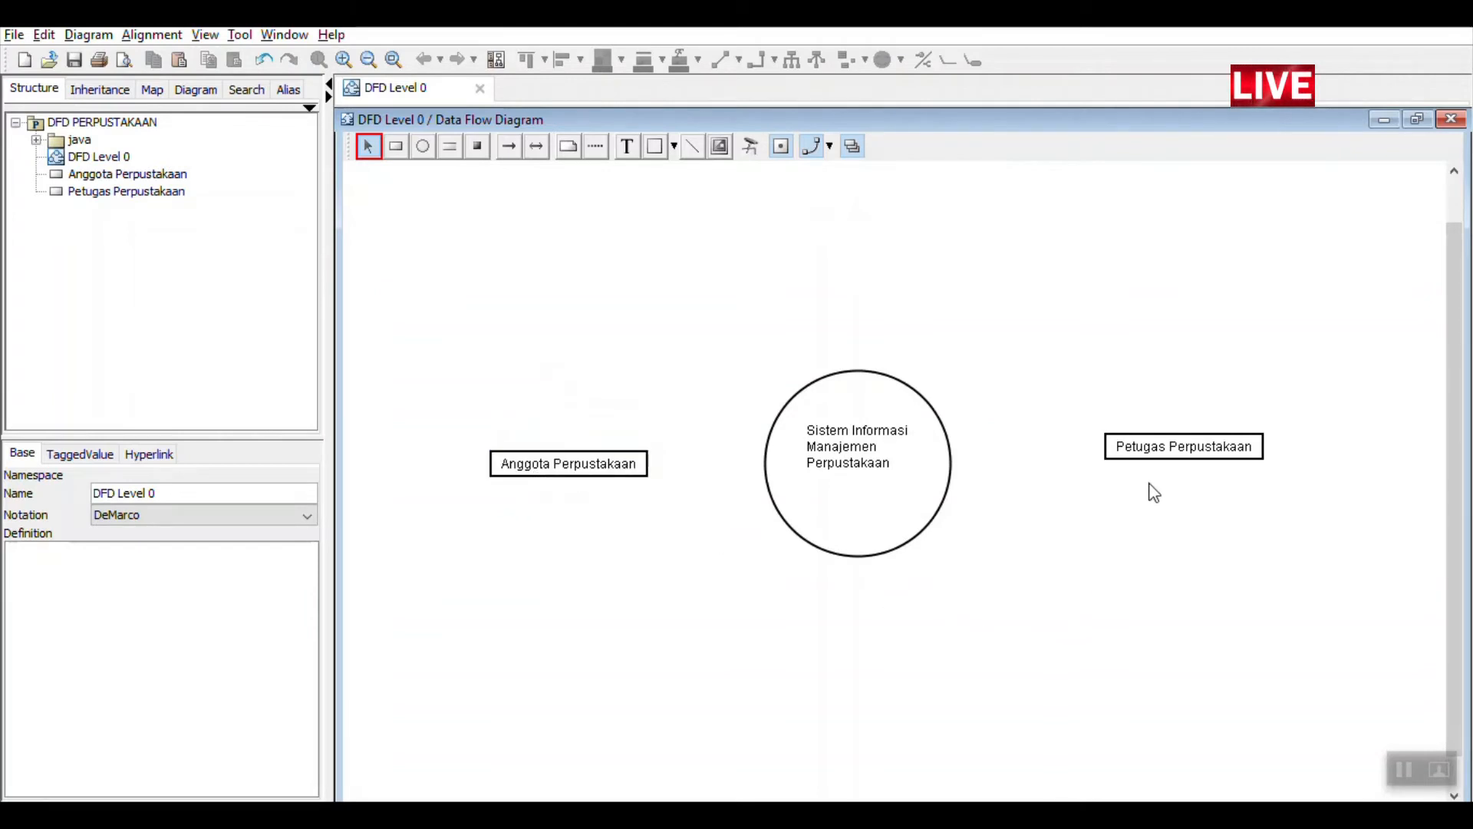
{"action": "left_click_drag", "start_coordinate": [1150, 458], "coordinate": [1153, 477]}
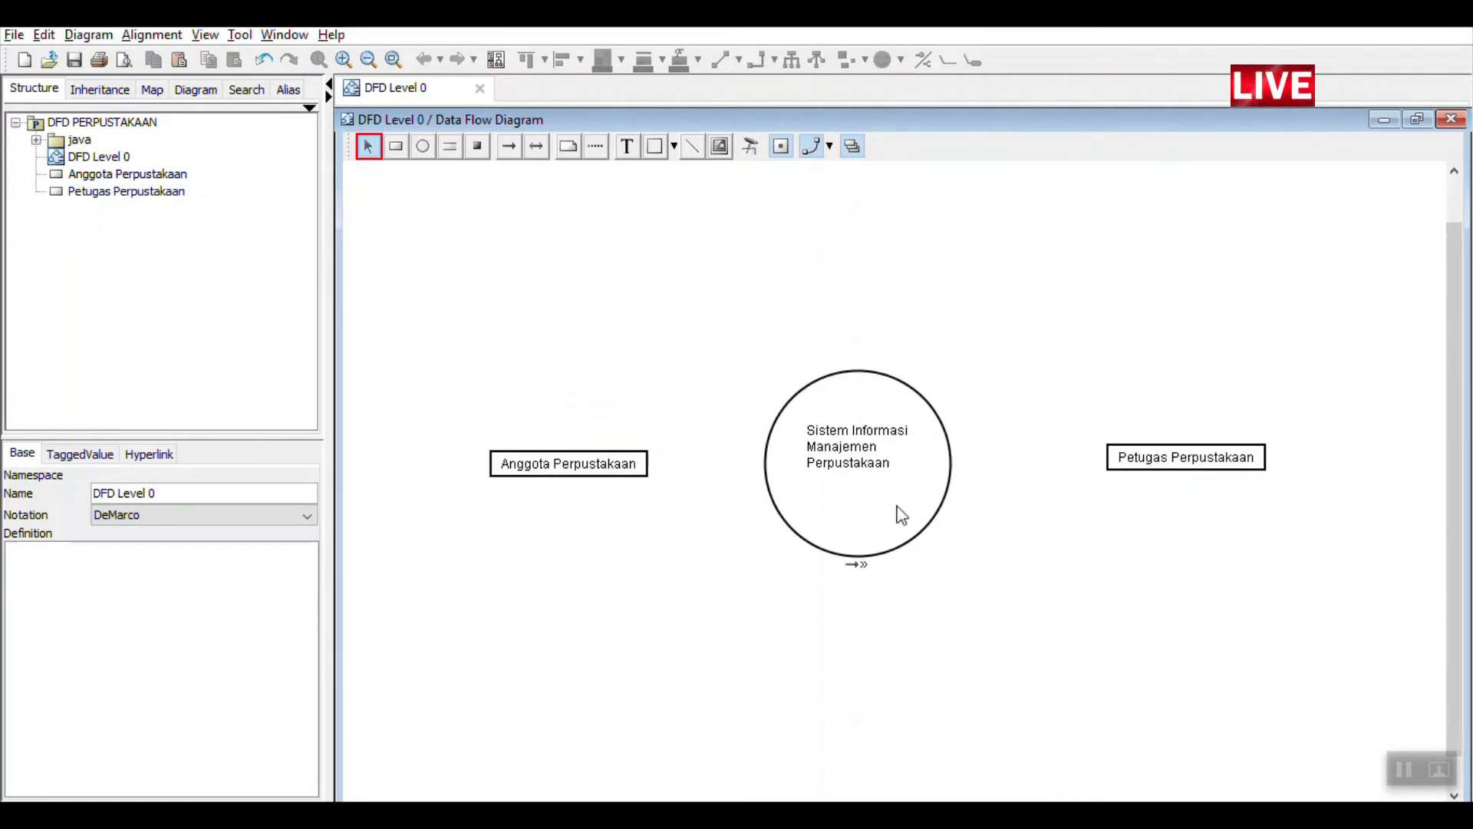
Shift the process circle slightly to the right so it sits midway between the two external entities
{"action": "left_click_drag", "start_coordinate": [917, 531], "coordinate": [937, 532]}
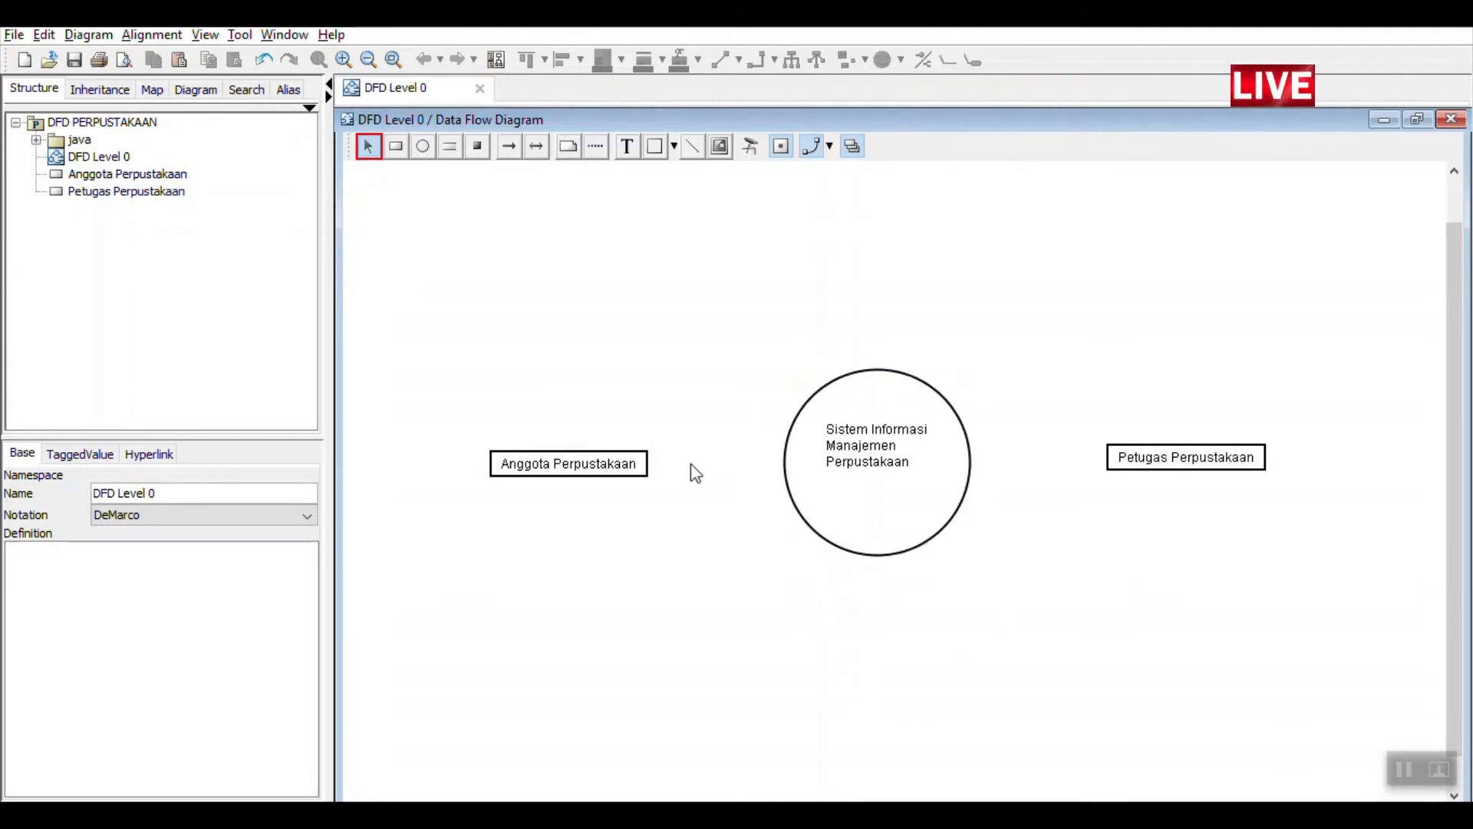
{"action": "mouse_move", "coordinate": [646, 474]}
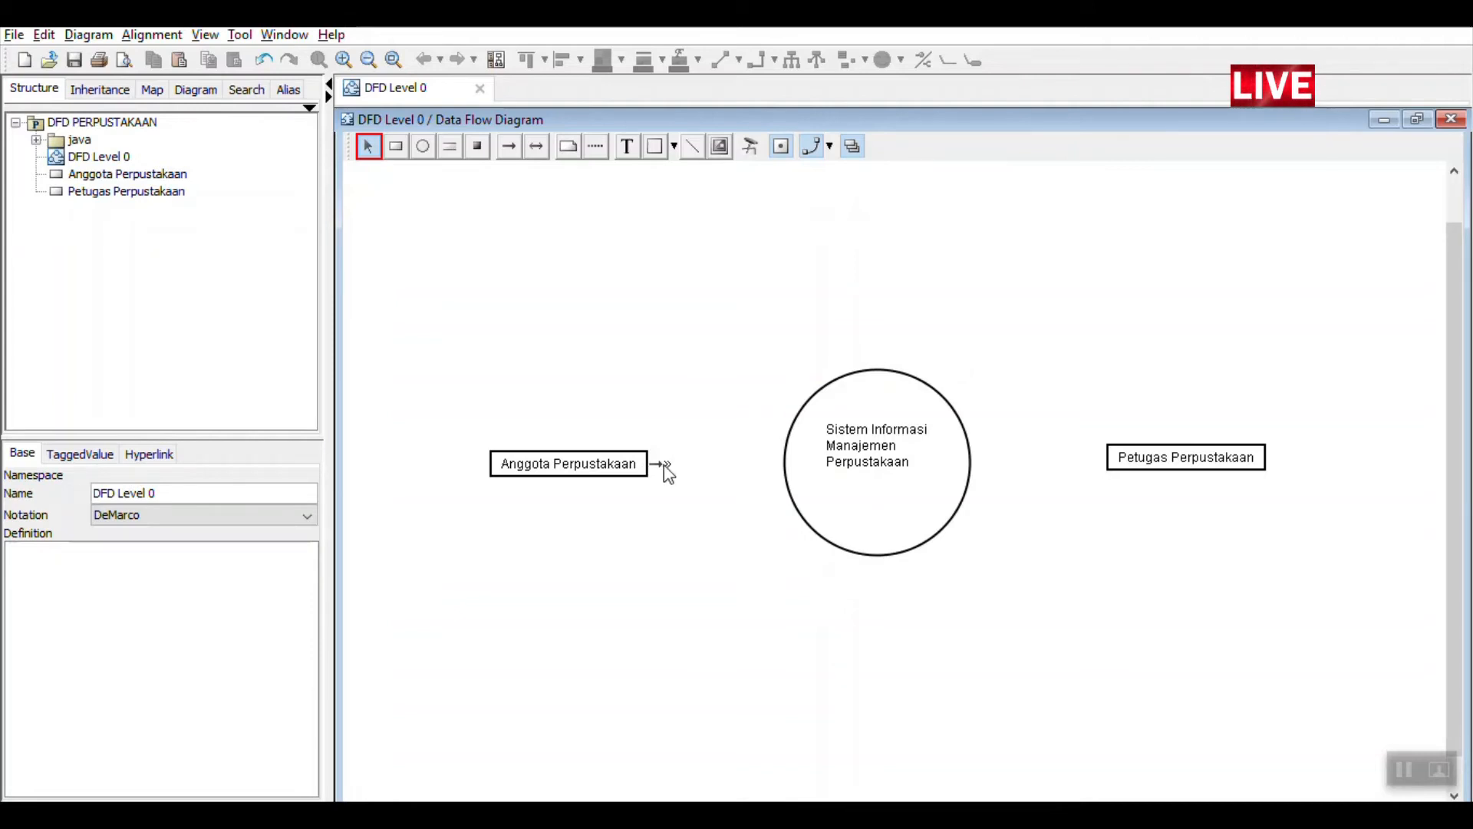
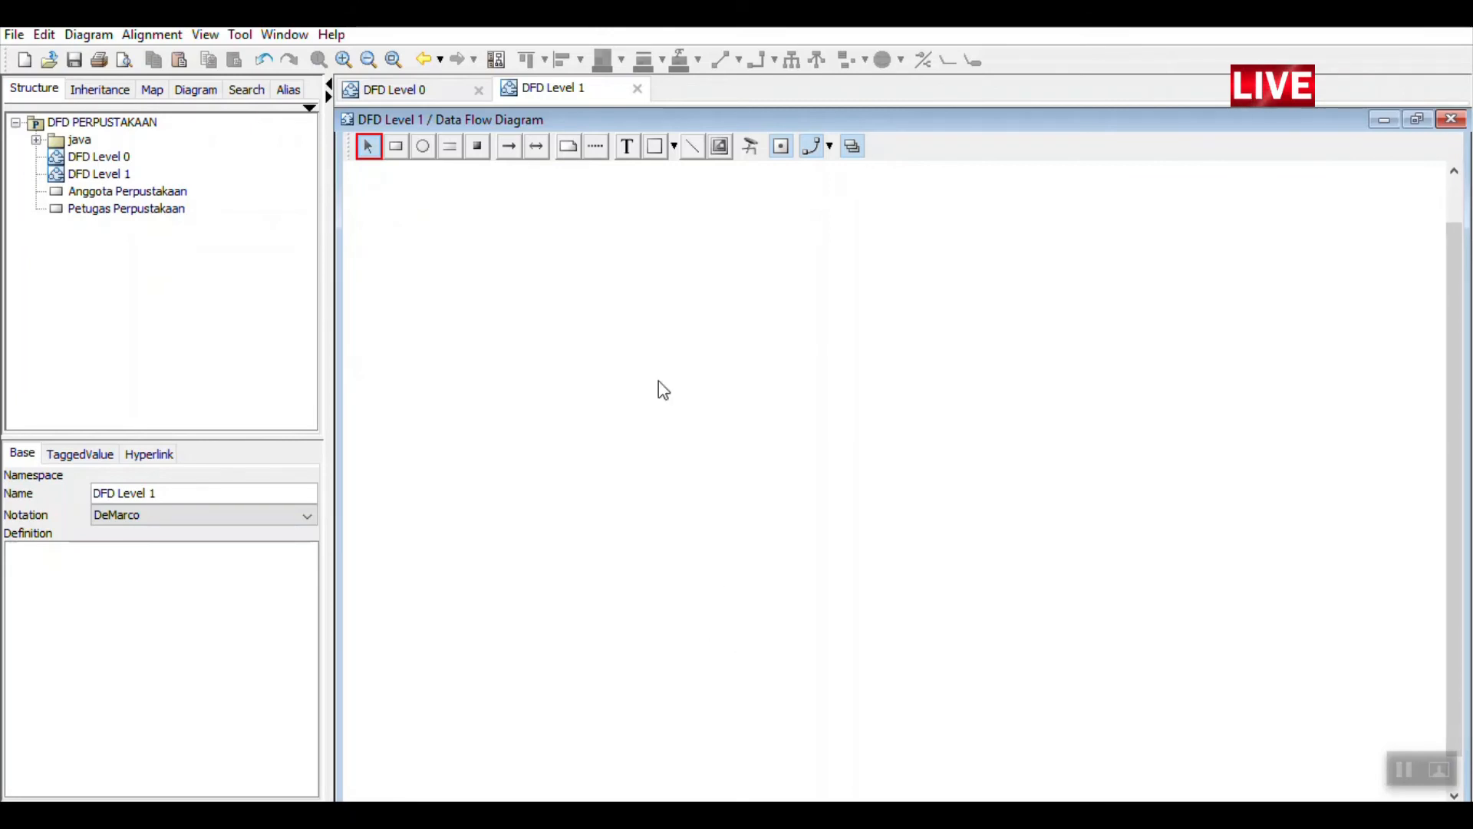
Switch to the Word document and examine the DFD level 1 figure and the tables describing its processes
{"action": "left_click", "coordinate": [426, 92]}
{"action": "left_click", "coordinate": [541, 94]}
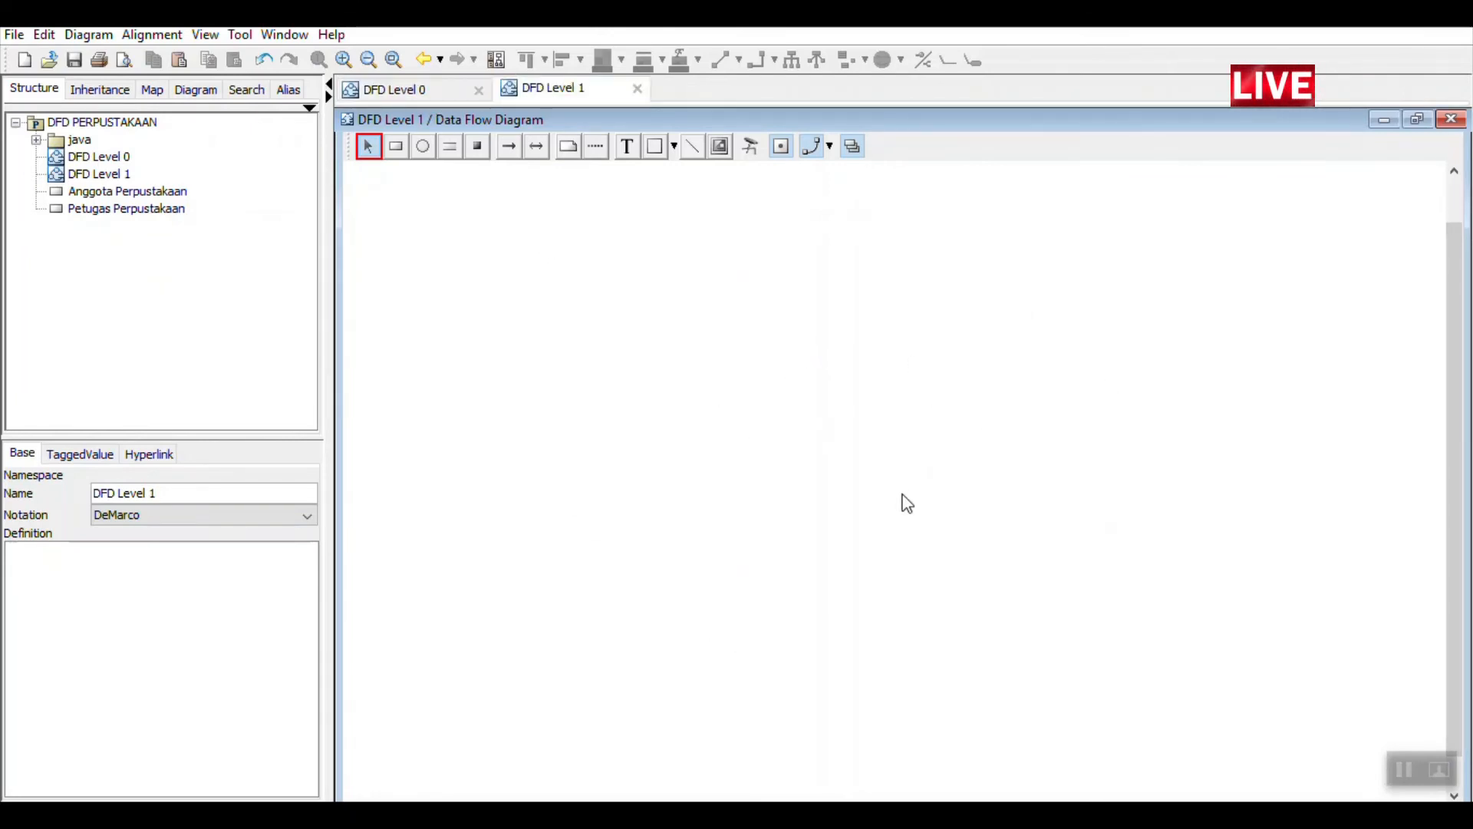
{"action": "key", "text": "alt+Tab"}
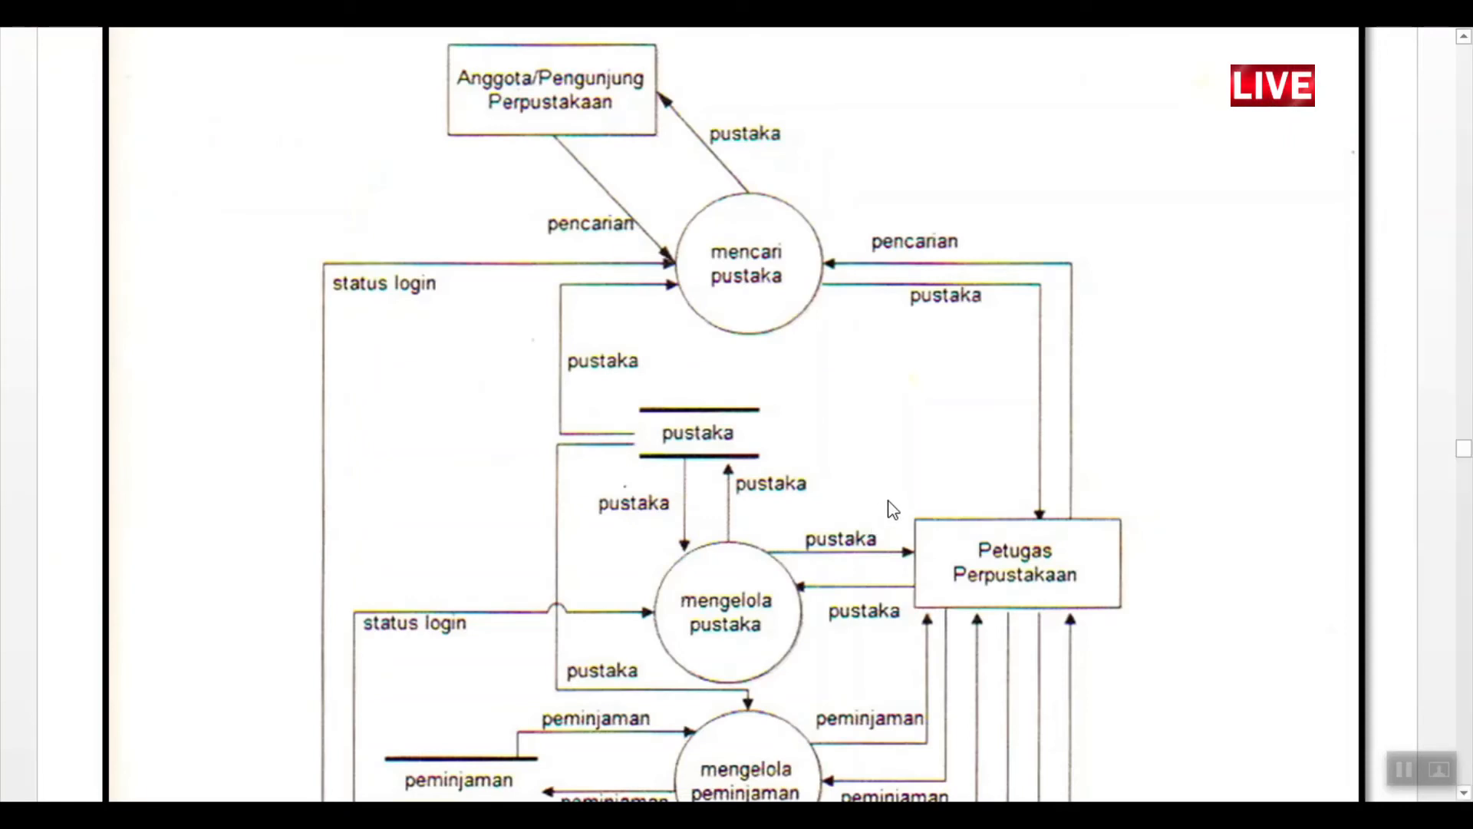
{"action": "scroll", "coordinate": [892, 509], "scroll_direction": "down", "scroll_amount": 5}
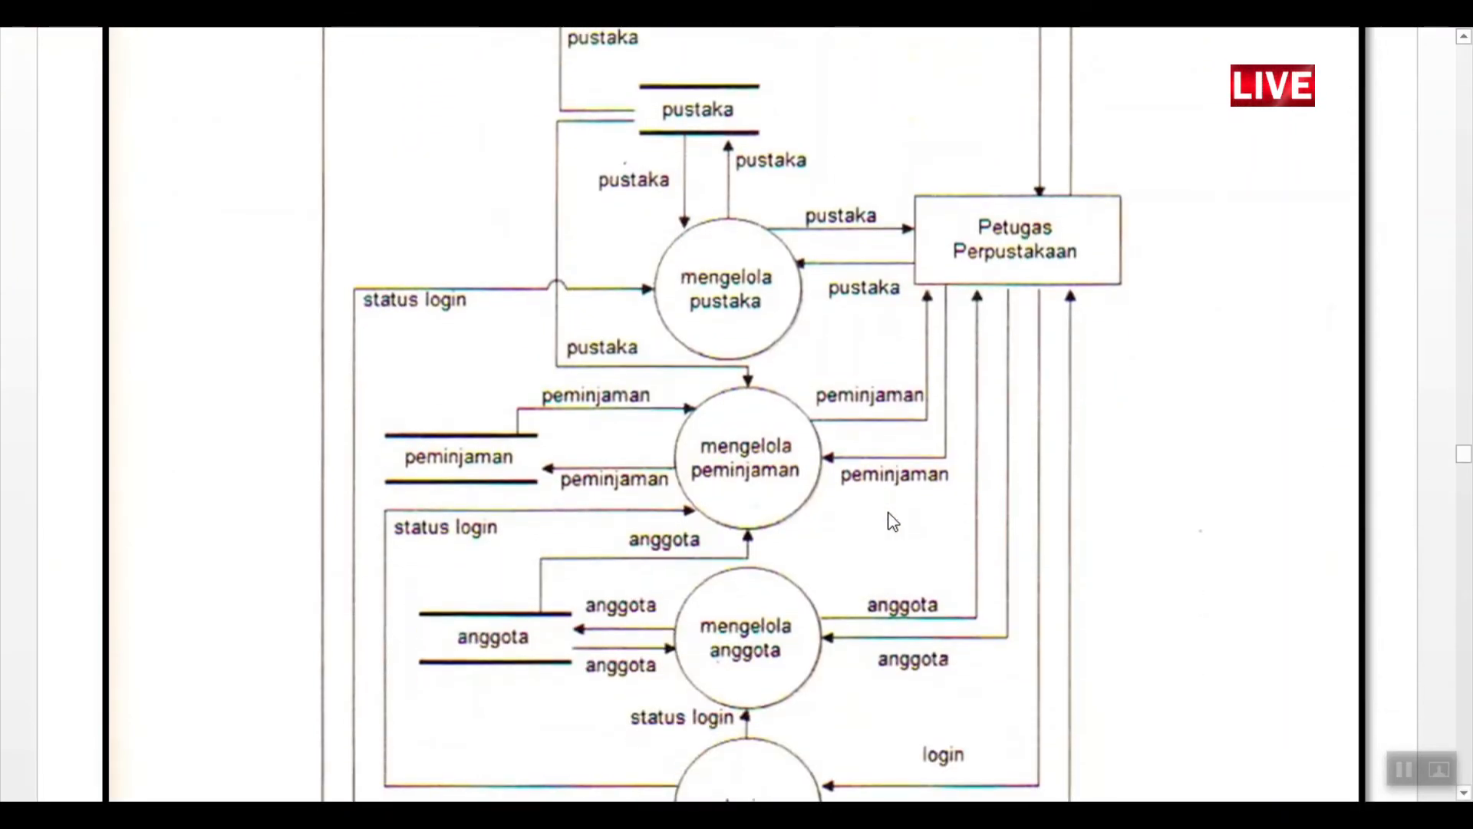
{"action": "scroll", "coordinate": [893, 522], "scroll_direction": "down", "scroll_amount": 3}
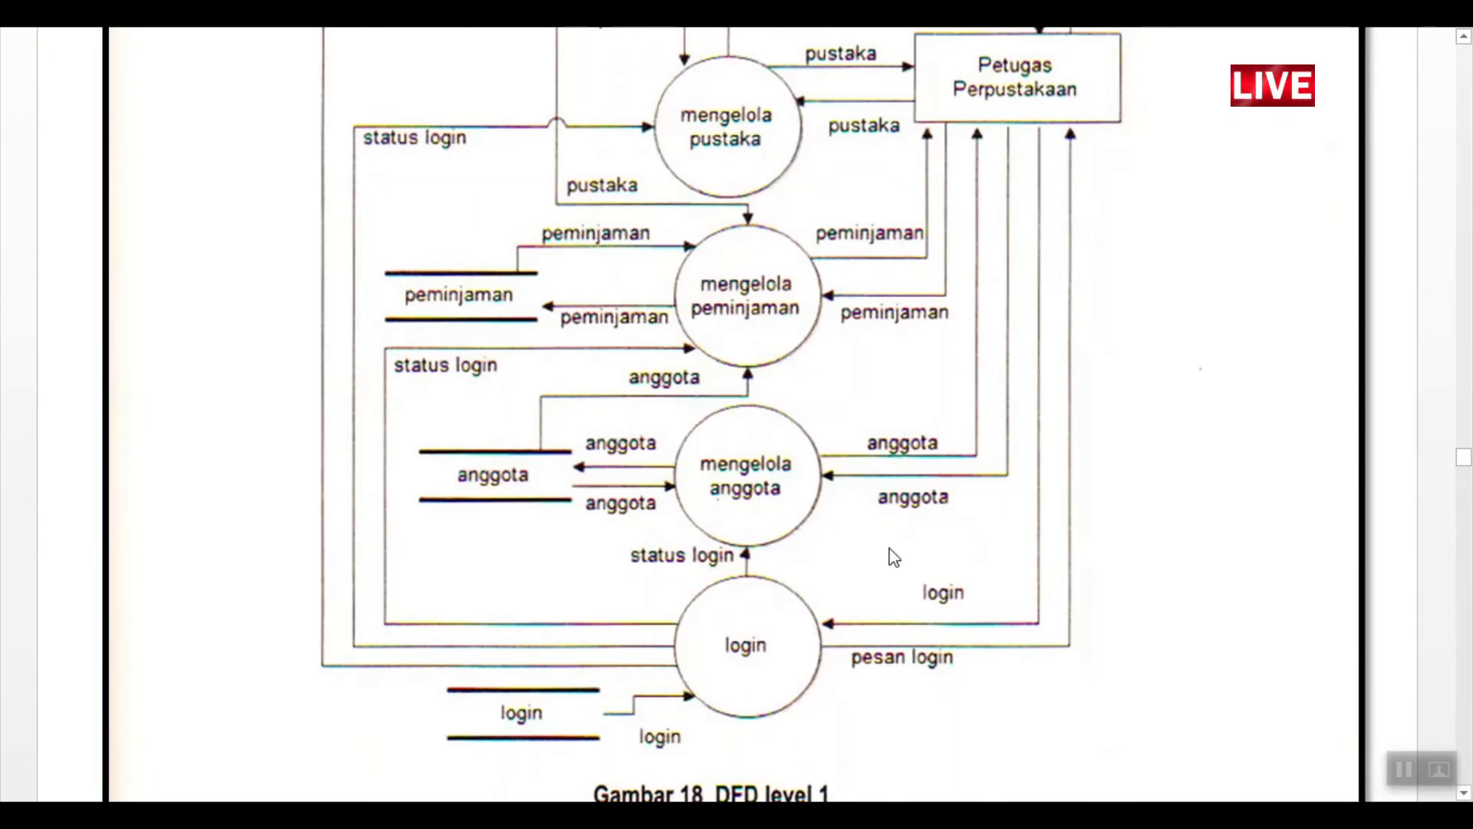
{"action": "scroll", "coordinate": [893, 558], "scroll_direction": "down", "scroll_amount": 12}
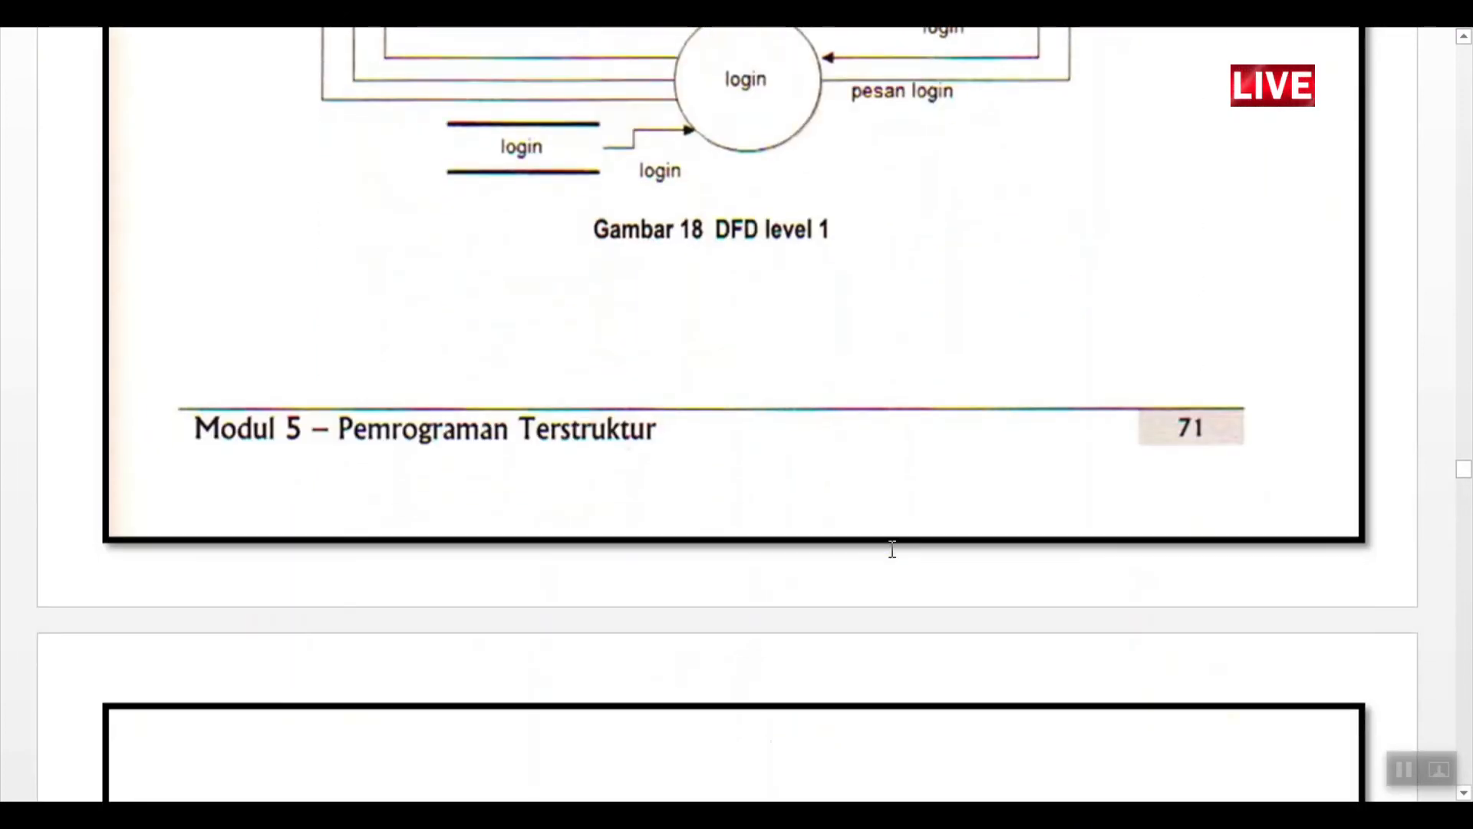
{"action": "scroll", "coordinate": [894, 557], "scroll_direction": "down", "scroll_amount": 20}
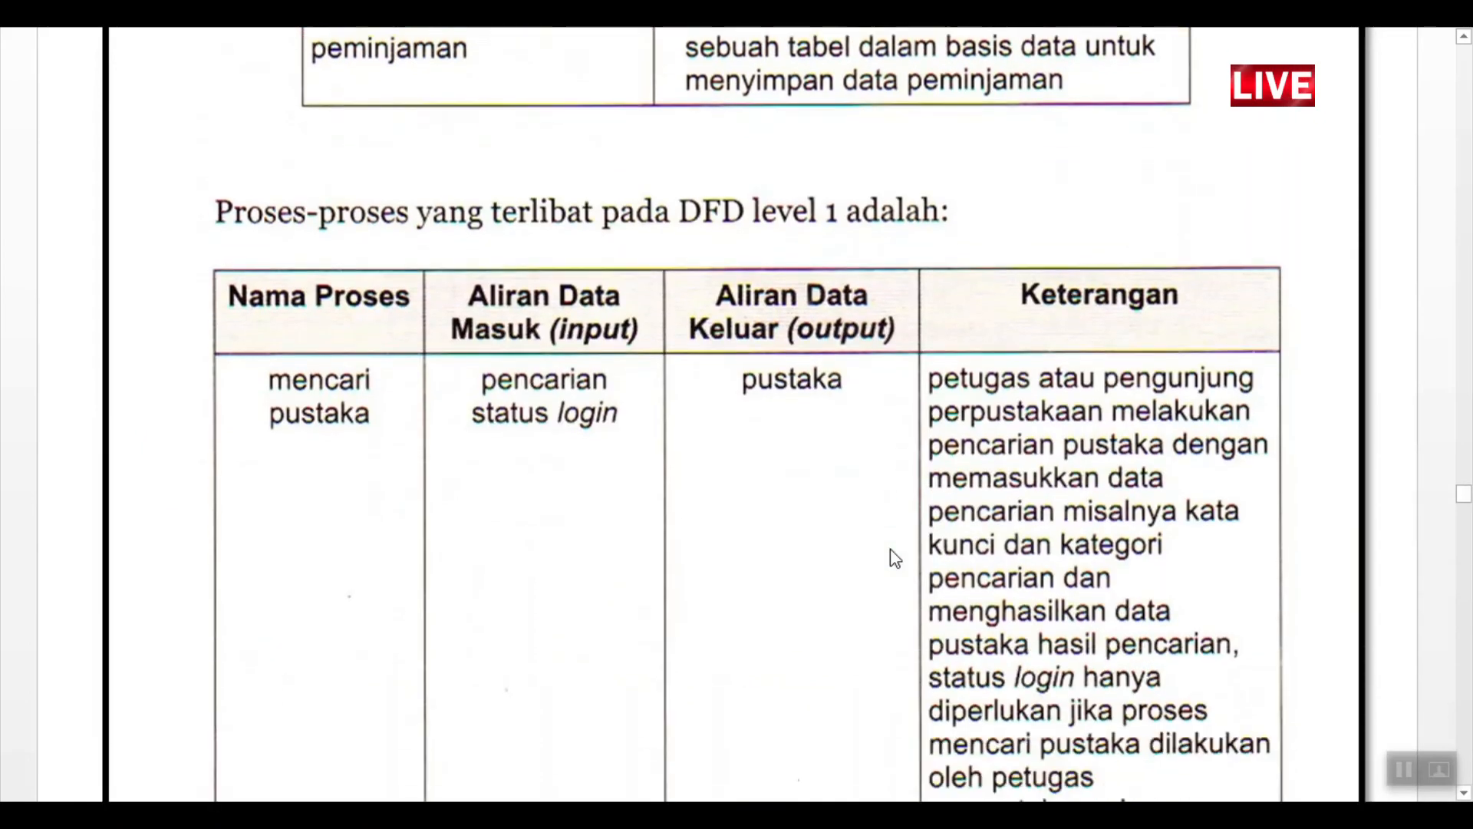
{"action": "scroll", "coordinate": [892, 549], "scroll_direction": "down", "scroll_amount": 20}
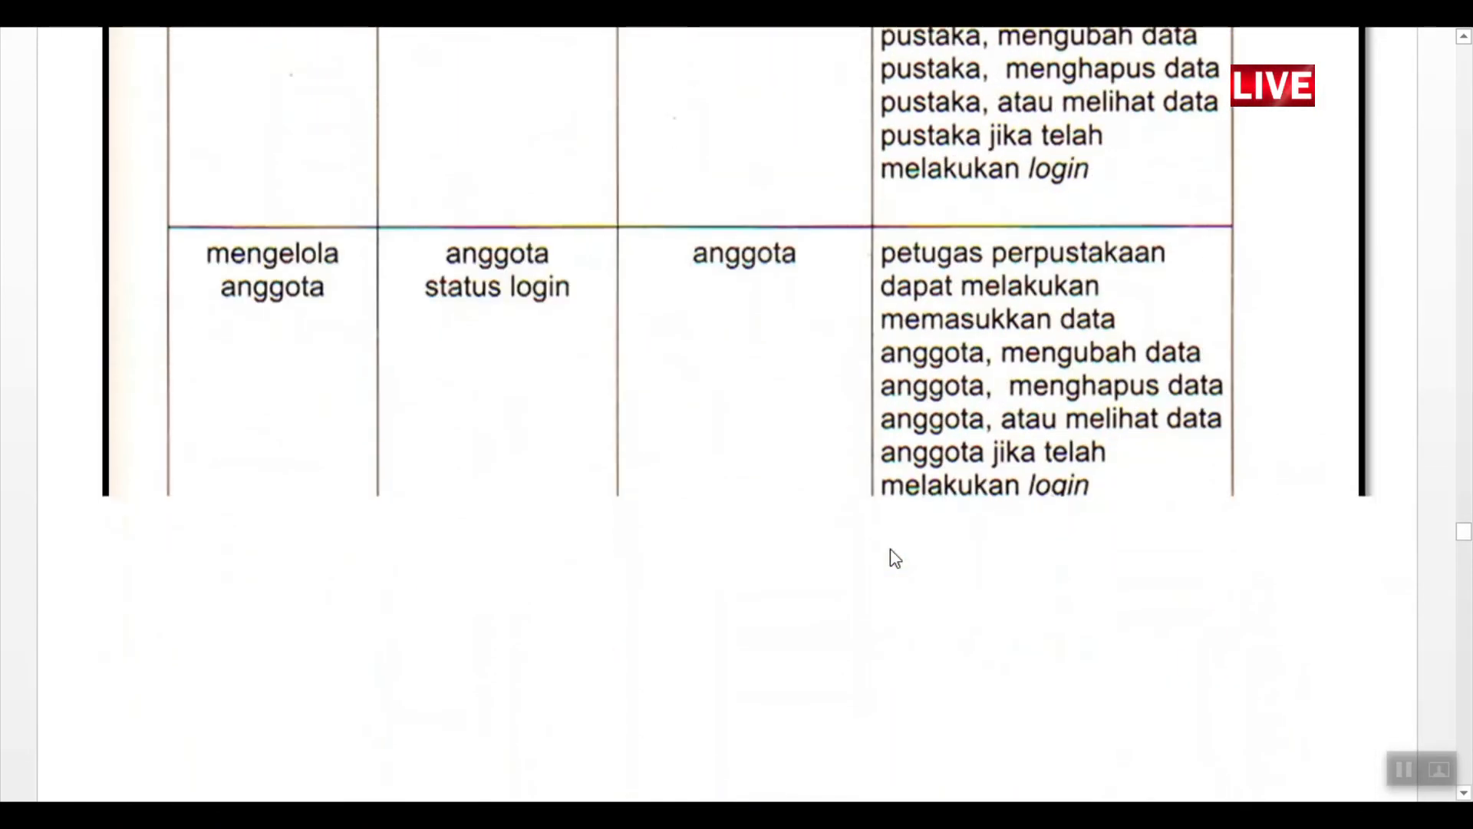
Review the Word document's DFD level 2 figures for mengelola pustaka, mengelola anggota and mengelola peminjaman, and return to astah
{"action": "scroll", "coordinate": [892, 549], "scroll_direction": "down", "scroll_amount": 20}
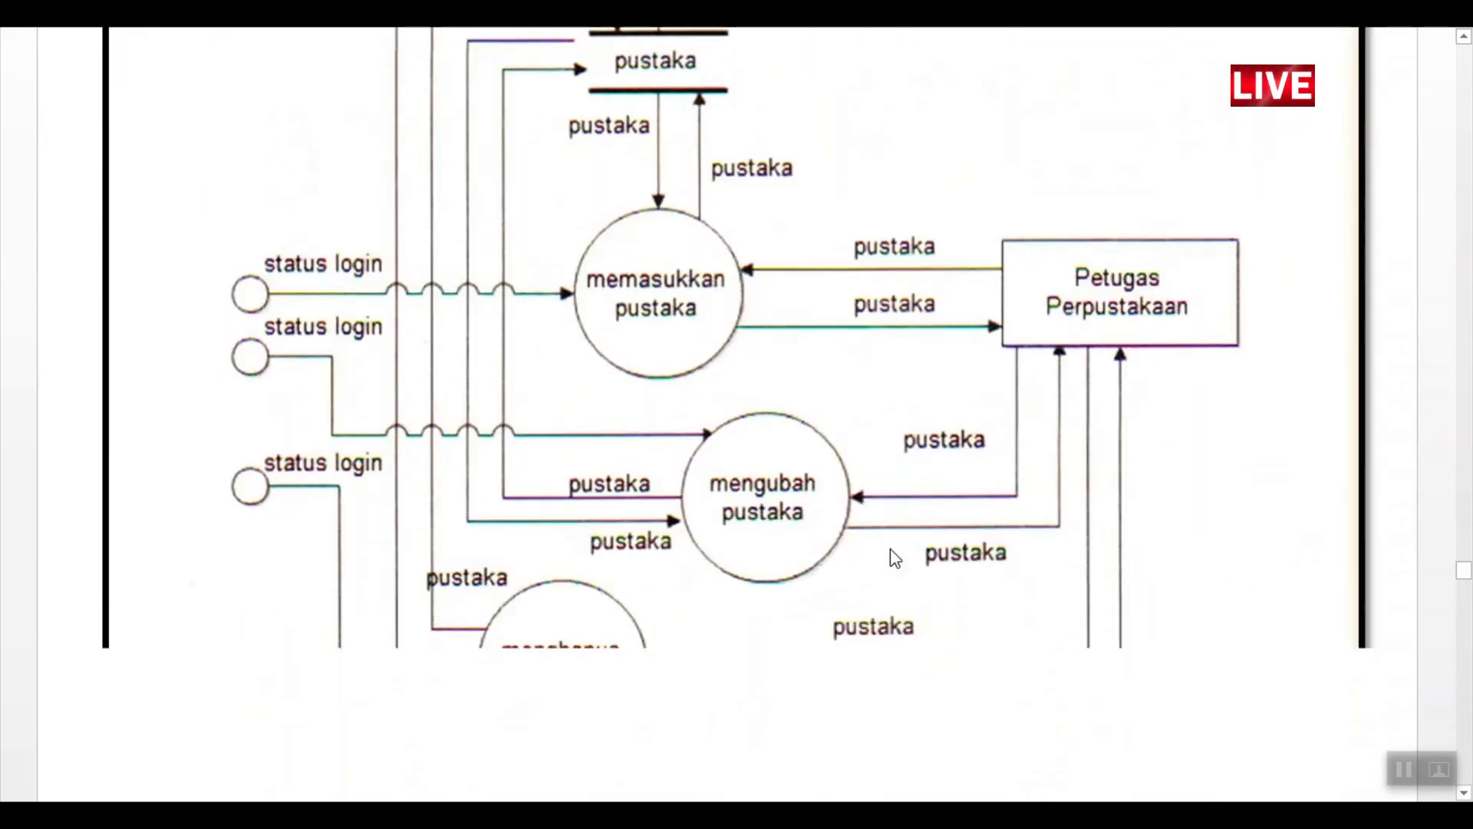
{"action": "scroll", "coordinate": [891, 549], "scroll_direction": "up", "scroll_amount": 2}
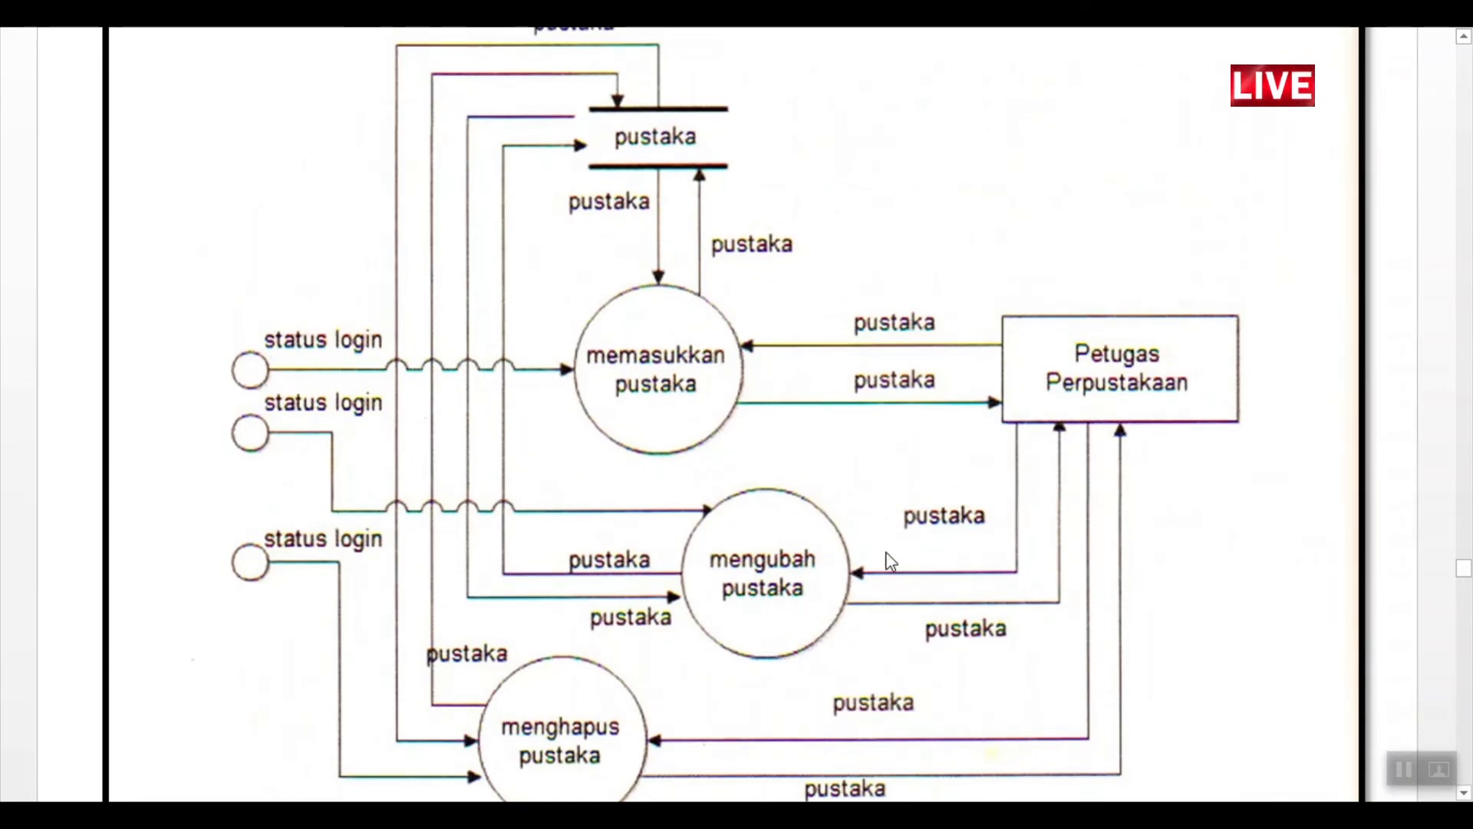
{"action": "scroll", "coordinate": [890, 561], "scroll_direction": "down", "scroll_amount": 5}
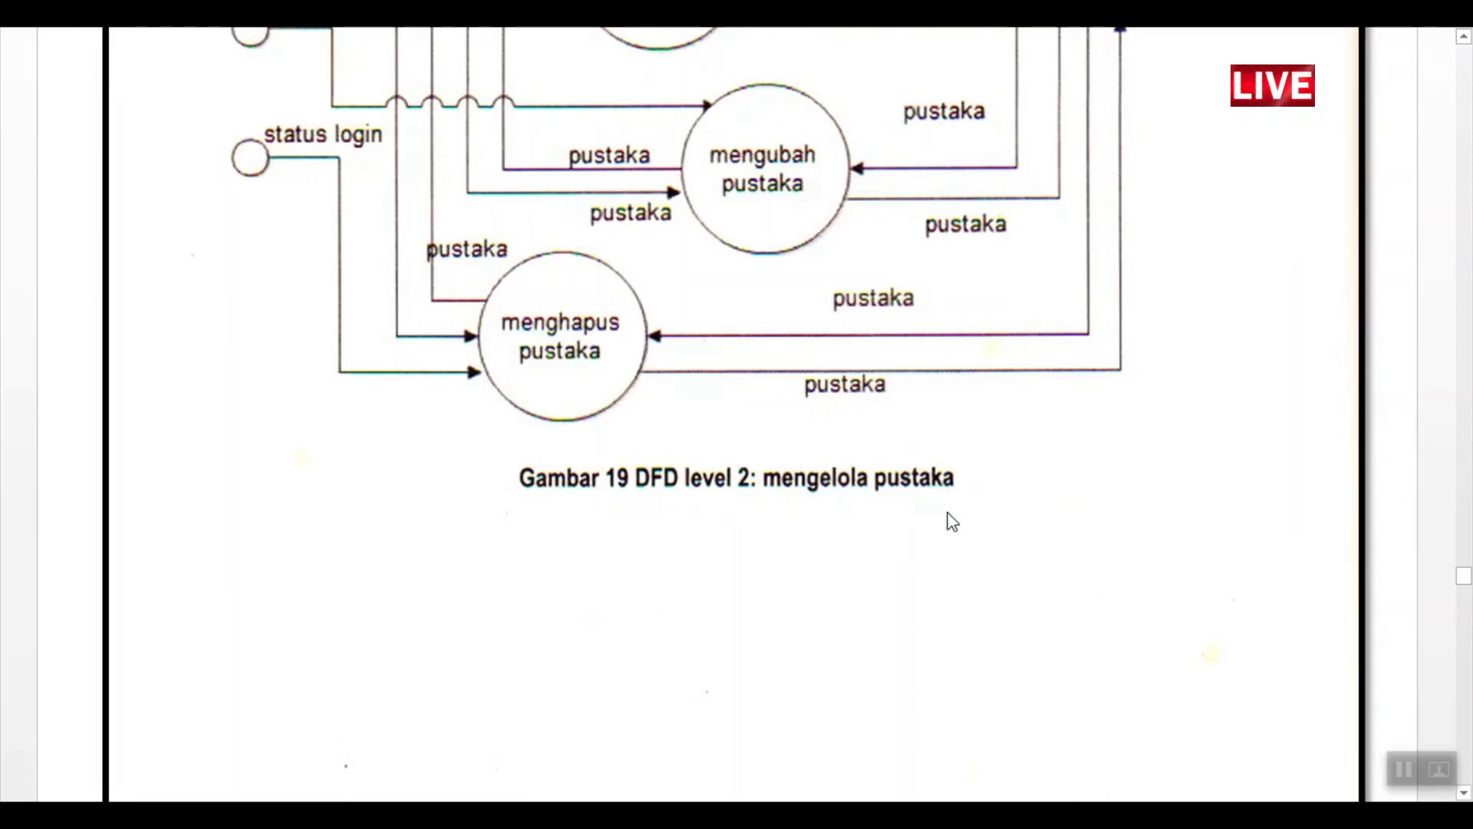
{"action": "scroll", "coordinate": [952, 522], "scroll_direction": "down", "scroll_amount": 15}
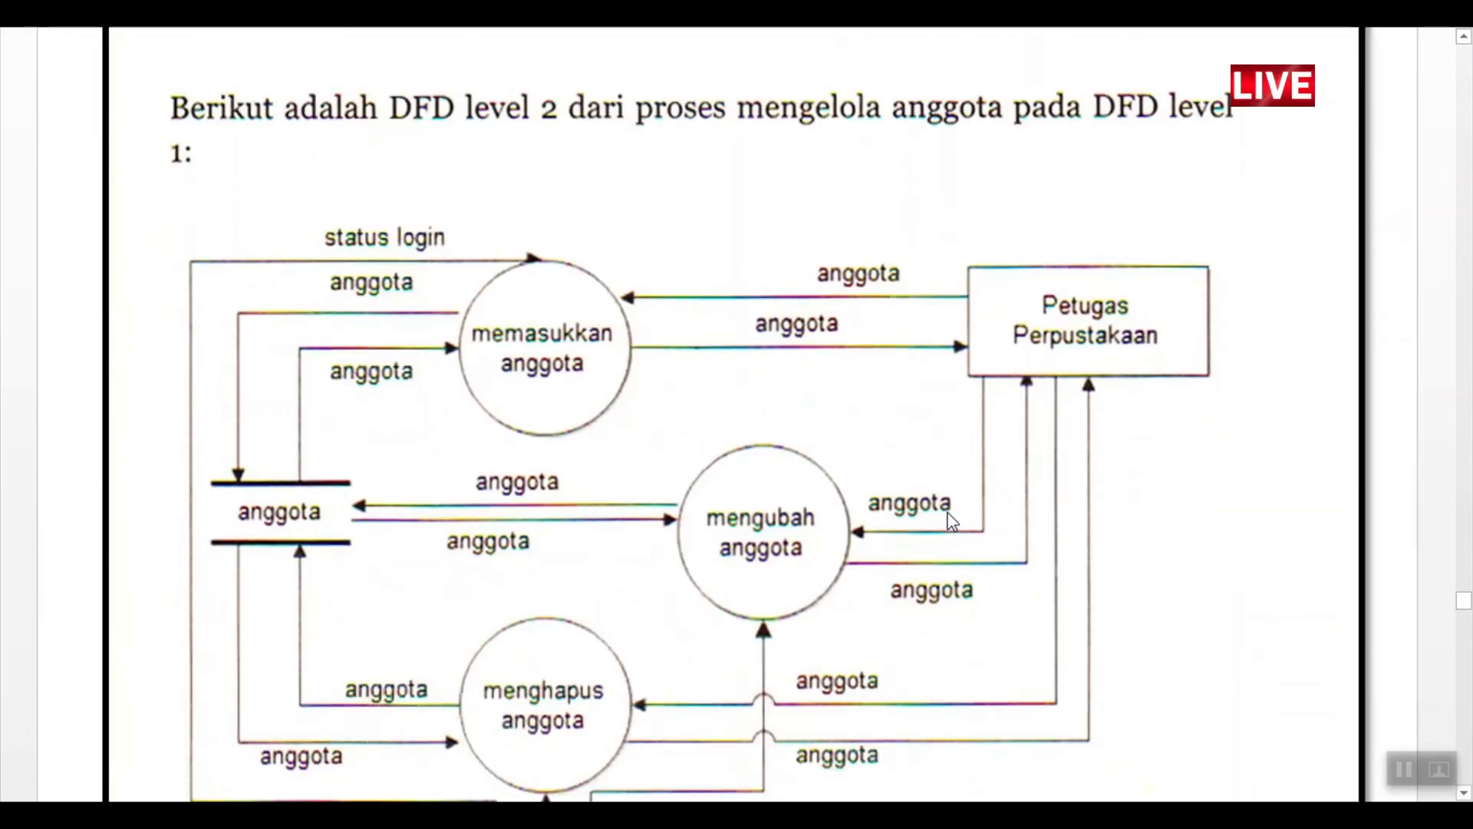
{"action": "scroll", "coordinate": [951, 522], "scroll_direction": "down", "scroll_amount": 6}
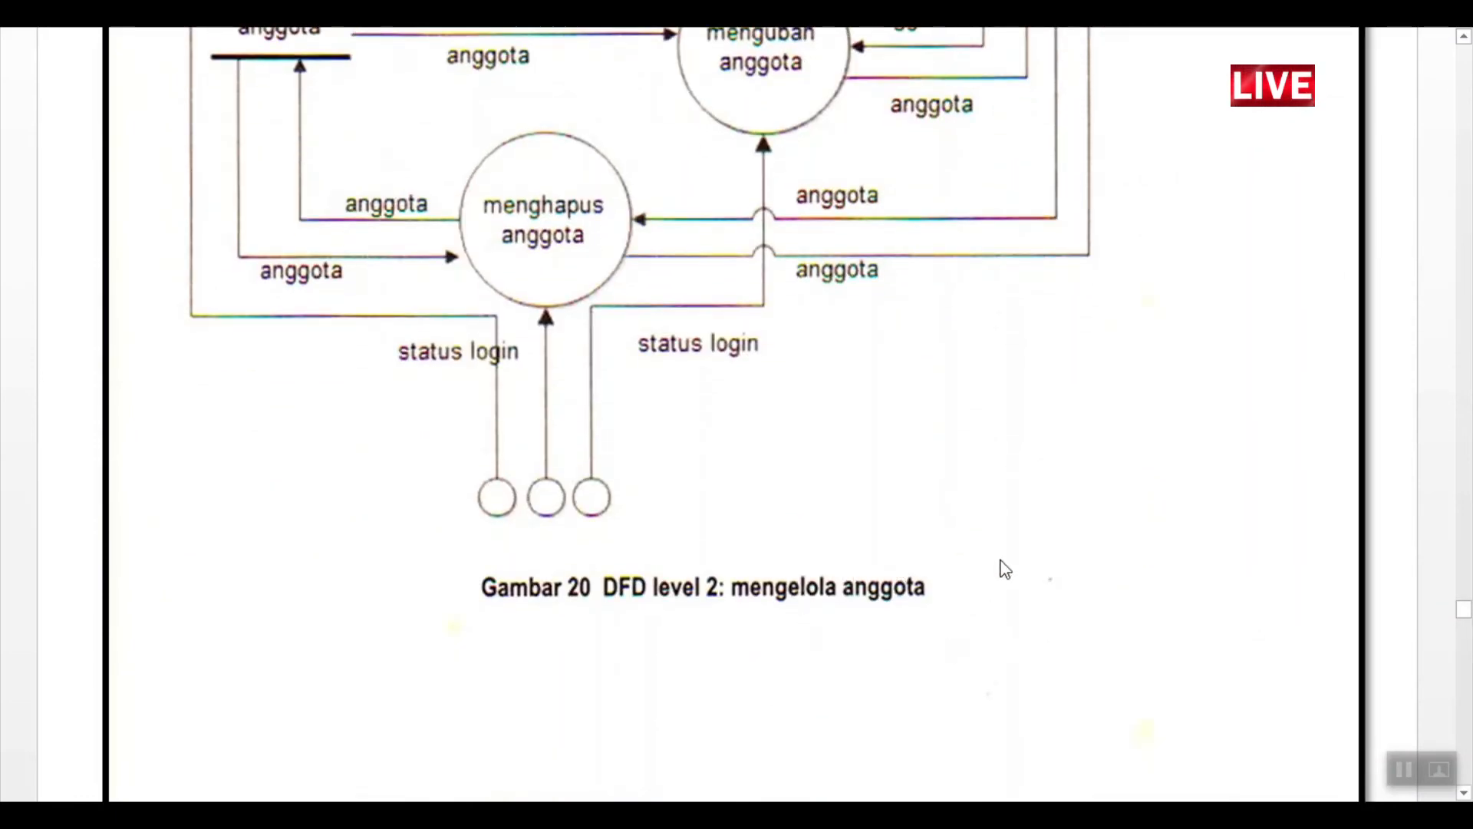
{"action": "scroll", "coordinate": [1003, 569], "scroll_direction": "down", "scroll_amount": 1}
{"action": "scroll", "coordinate": [1003, 569], "scroll_direction": "down", "scroll_amount": 15}
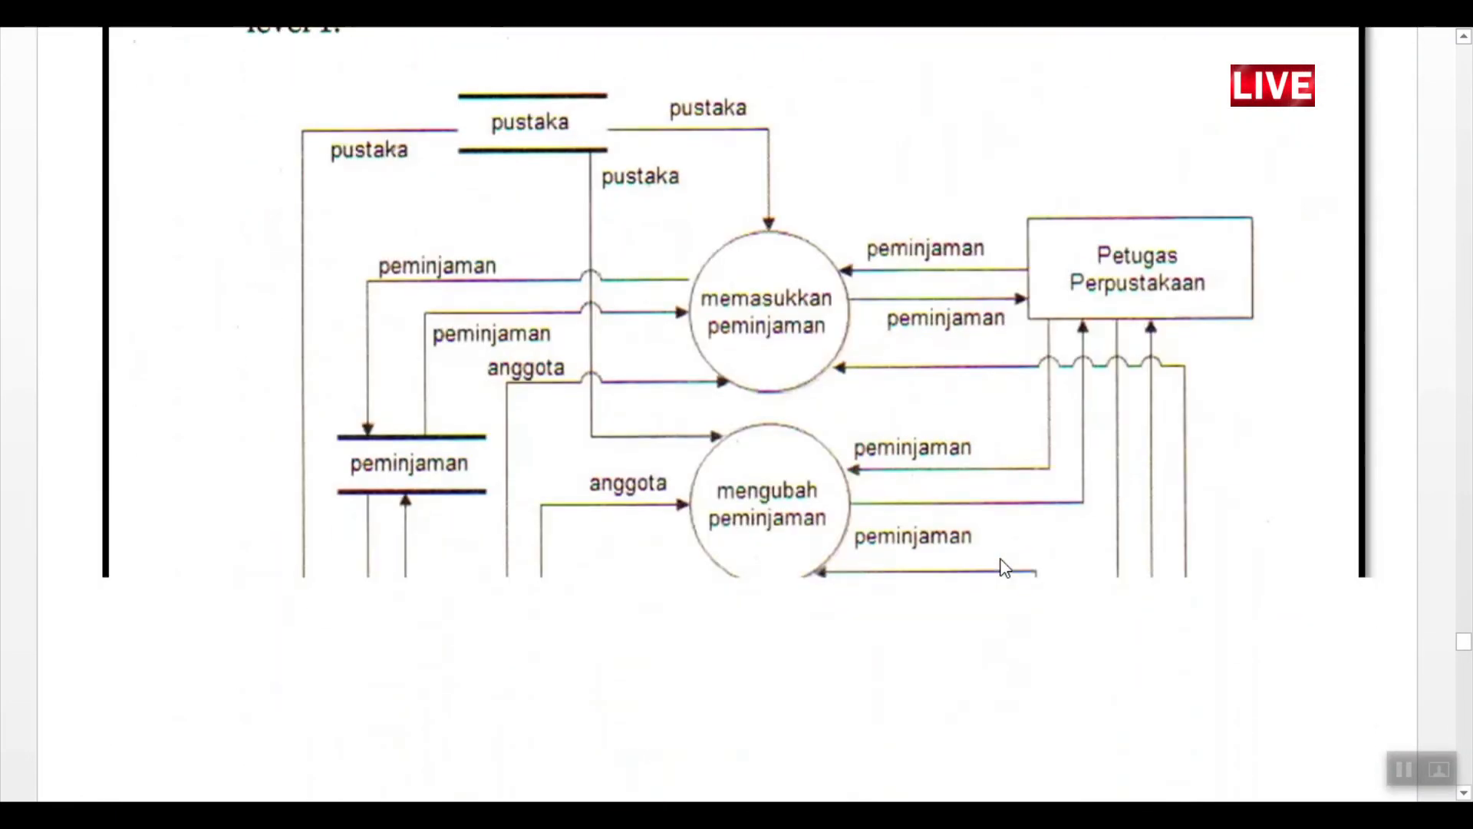
{"action": "scroll", "coordinate": [1005, 569], "scroll_direction": "down", "scroll_amount": 4}
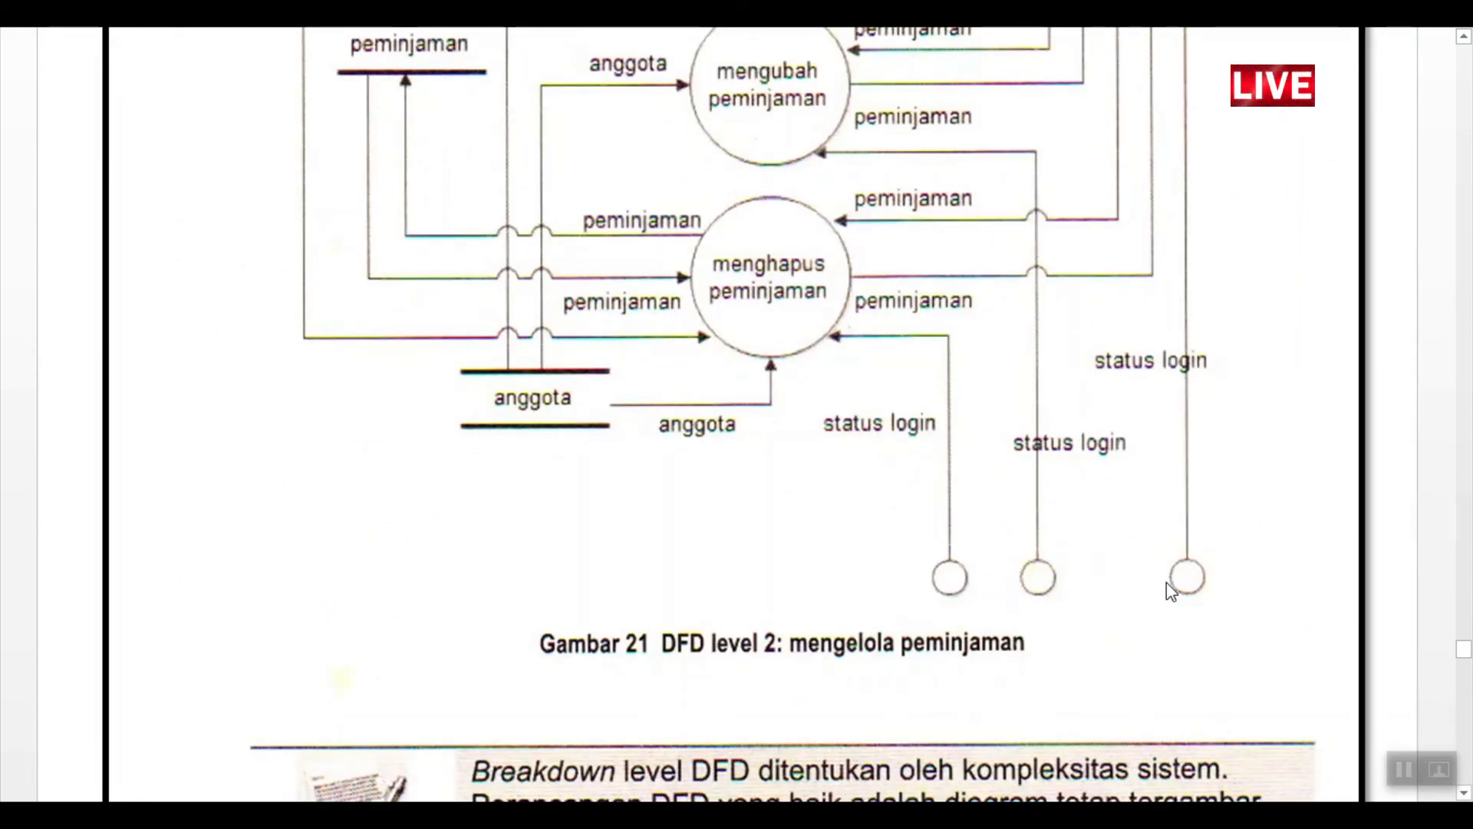
{"action": "scroll", "coordinate": [1118, 601], "scroll_direction": "up", "scroll_amount": 1}
{"action": "scroll", "coordinate": [1119, 601], "scroll_direction": "up", "scroll_amount": 5}
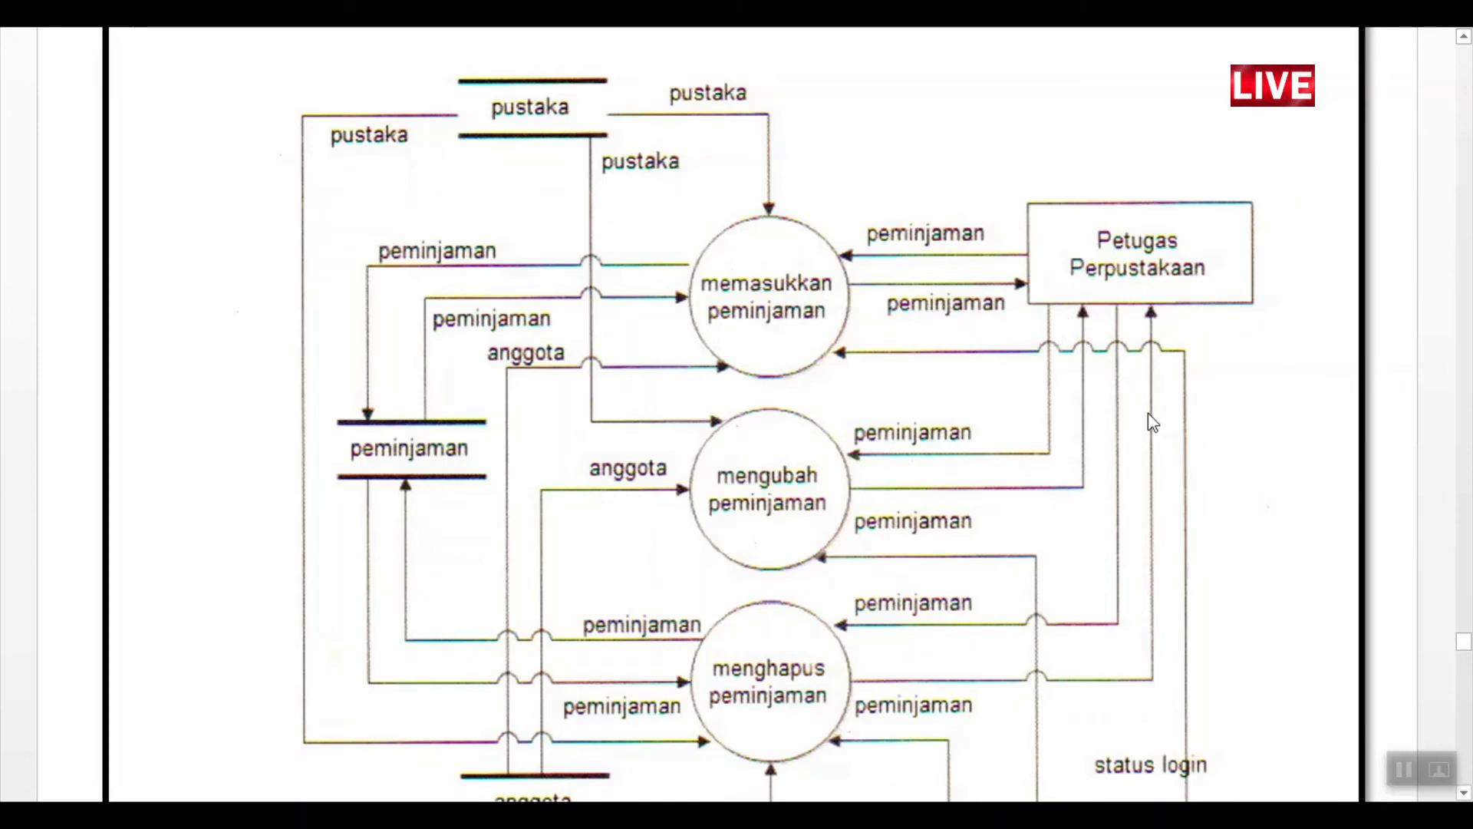
{"action": "key", "text": "alt+Tab"}
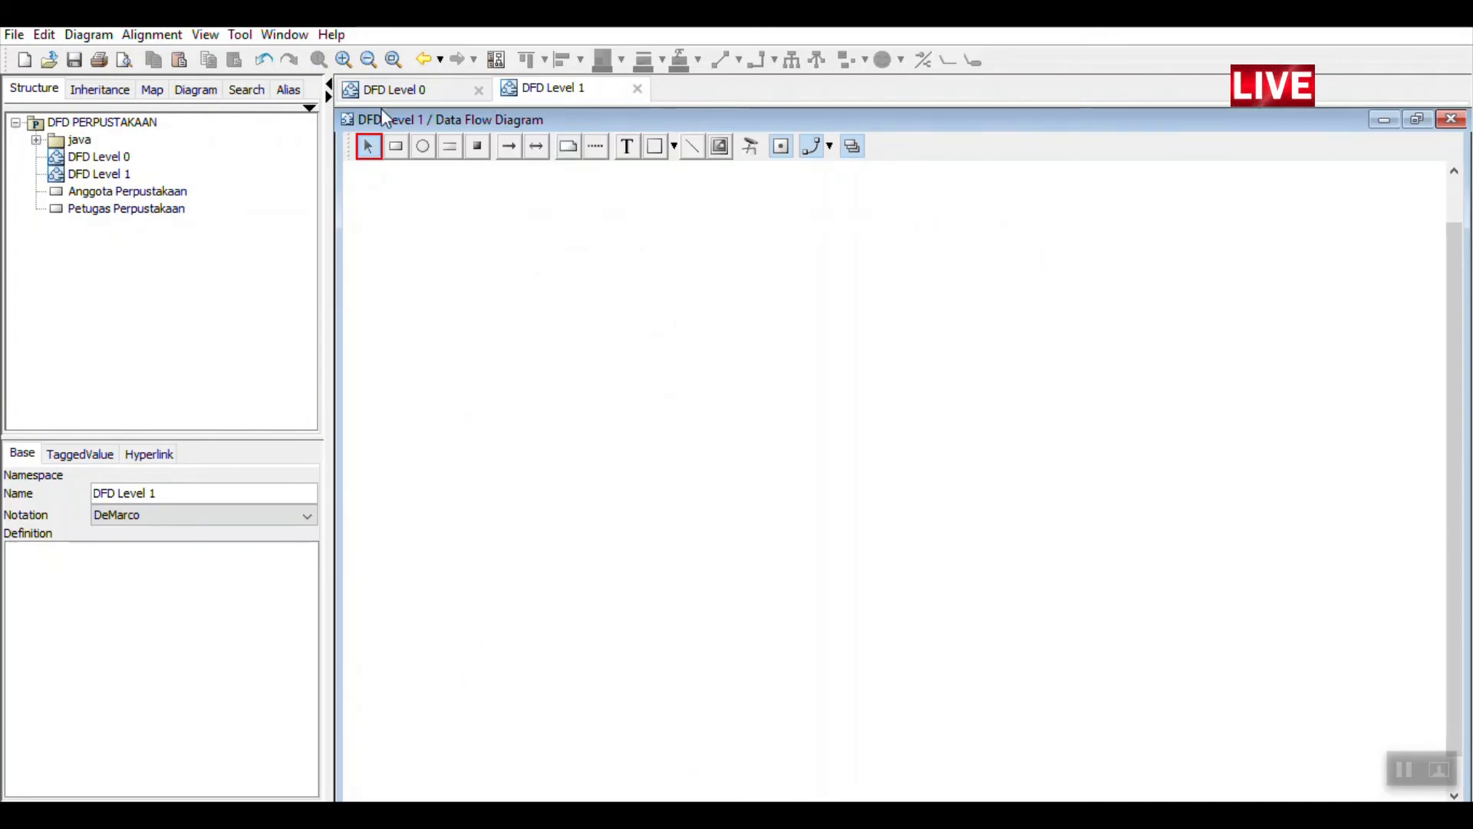
{"action": "left_click", "coordinate": [96, 175]}
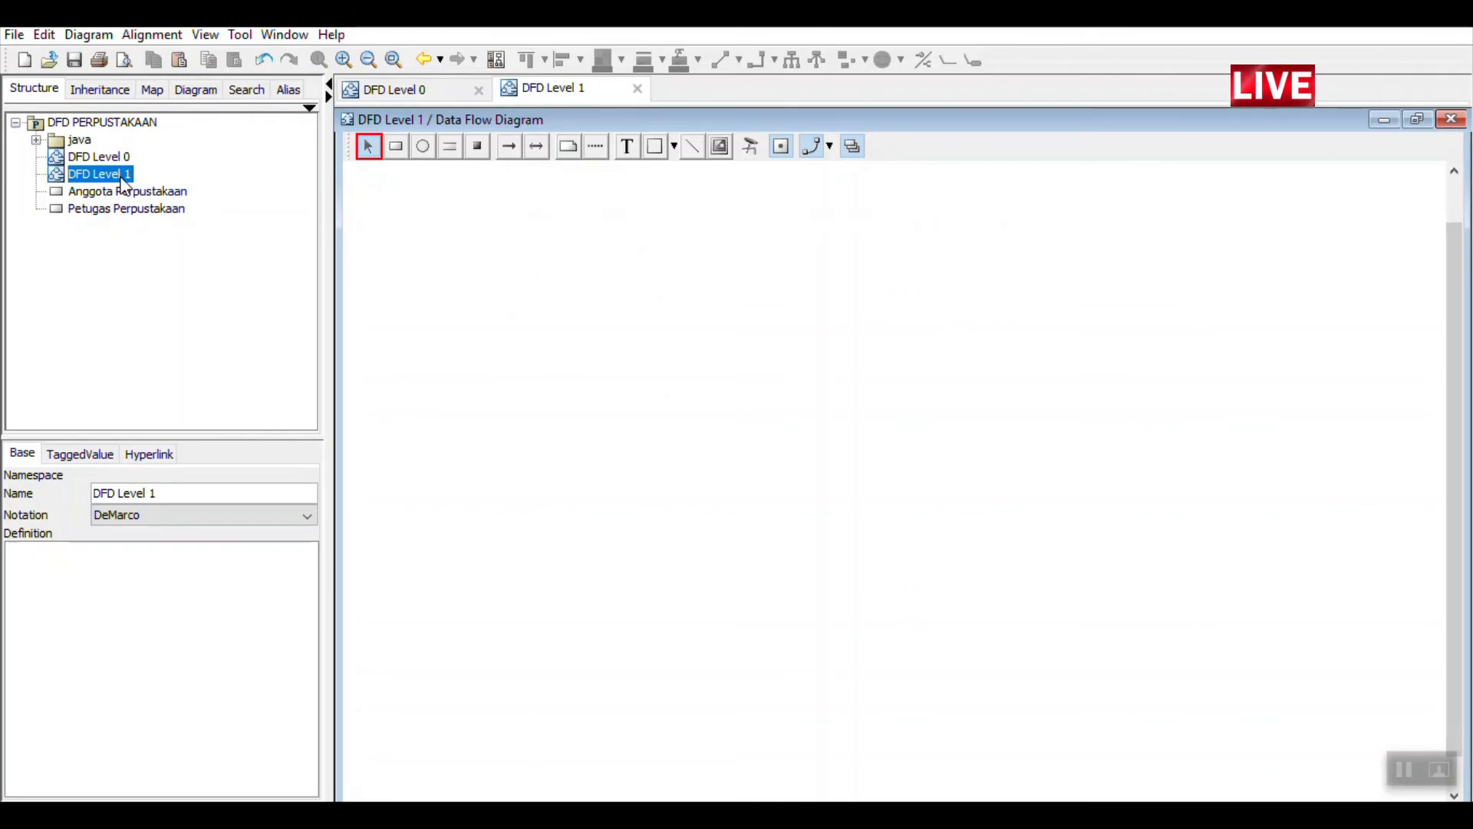
{"action": "left_click", "coordinate": [115, 174]}
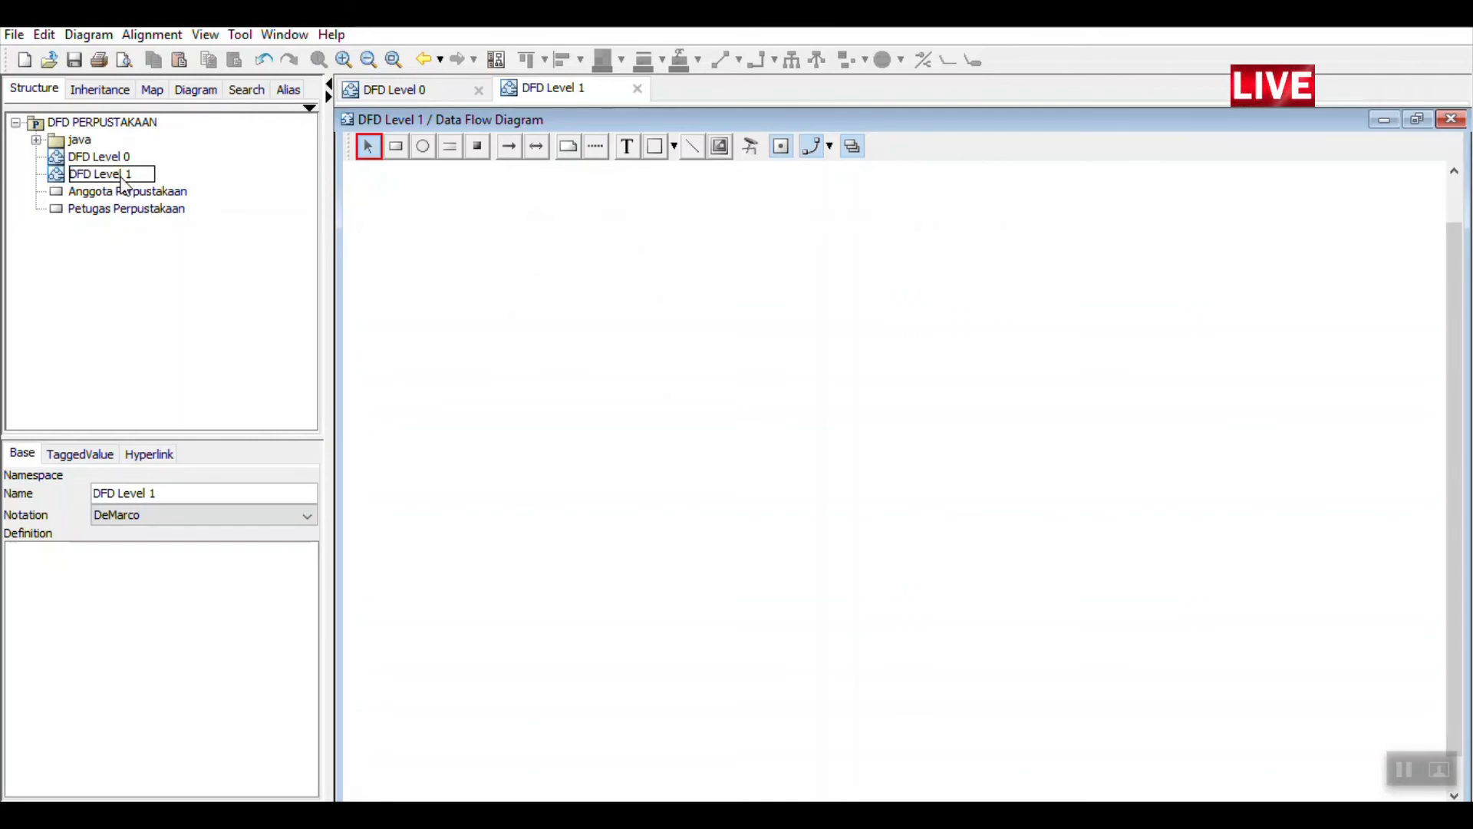
{"action": "key", "text": "Return"}
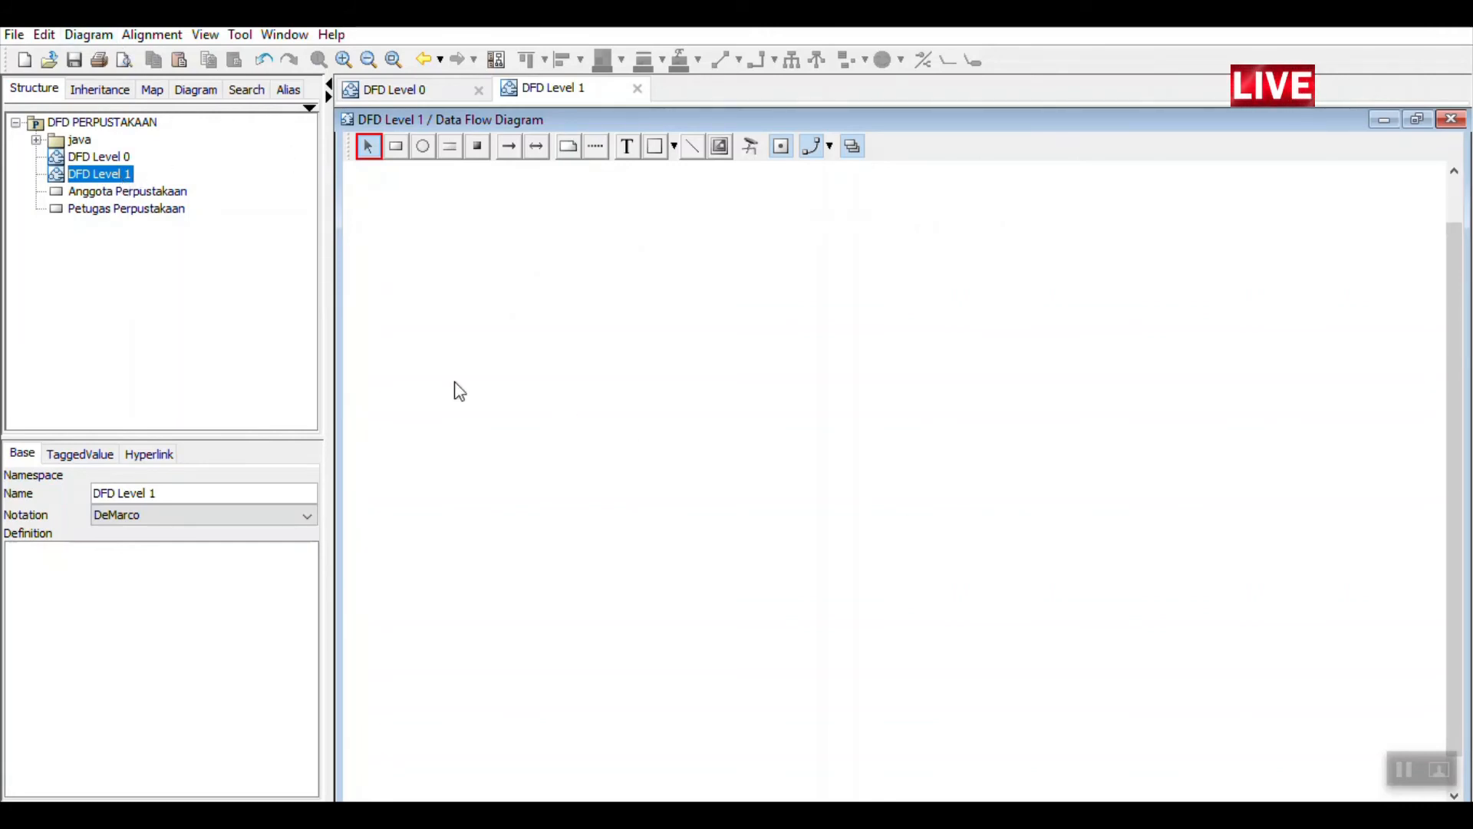
Create a new data flow diagram and begin its new name in the project structure with "DFD Level 2 -"
{"action": "left_click", "coordinate": [90, 34]}
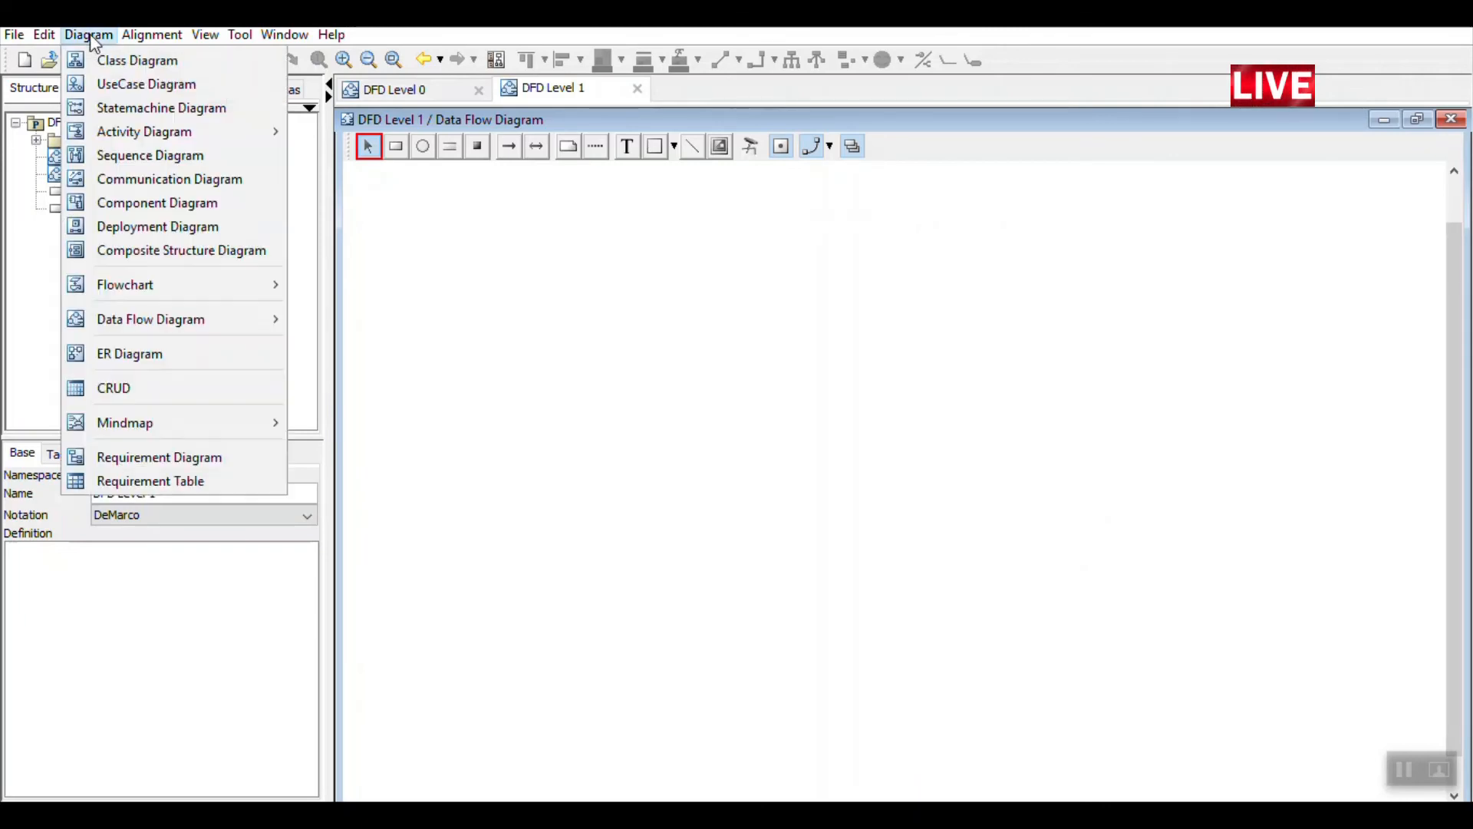
{"action": "mouse_move", "coordinate": [190, 329]}
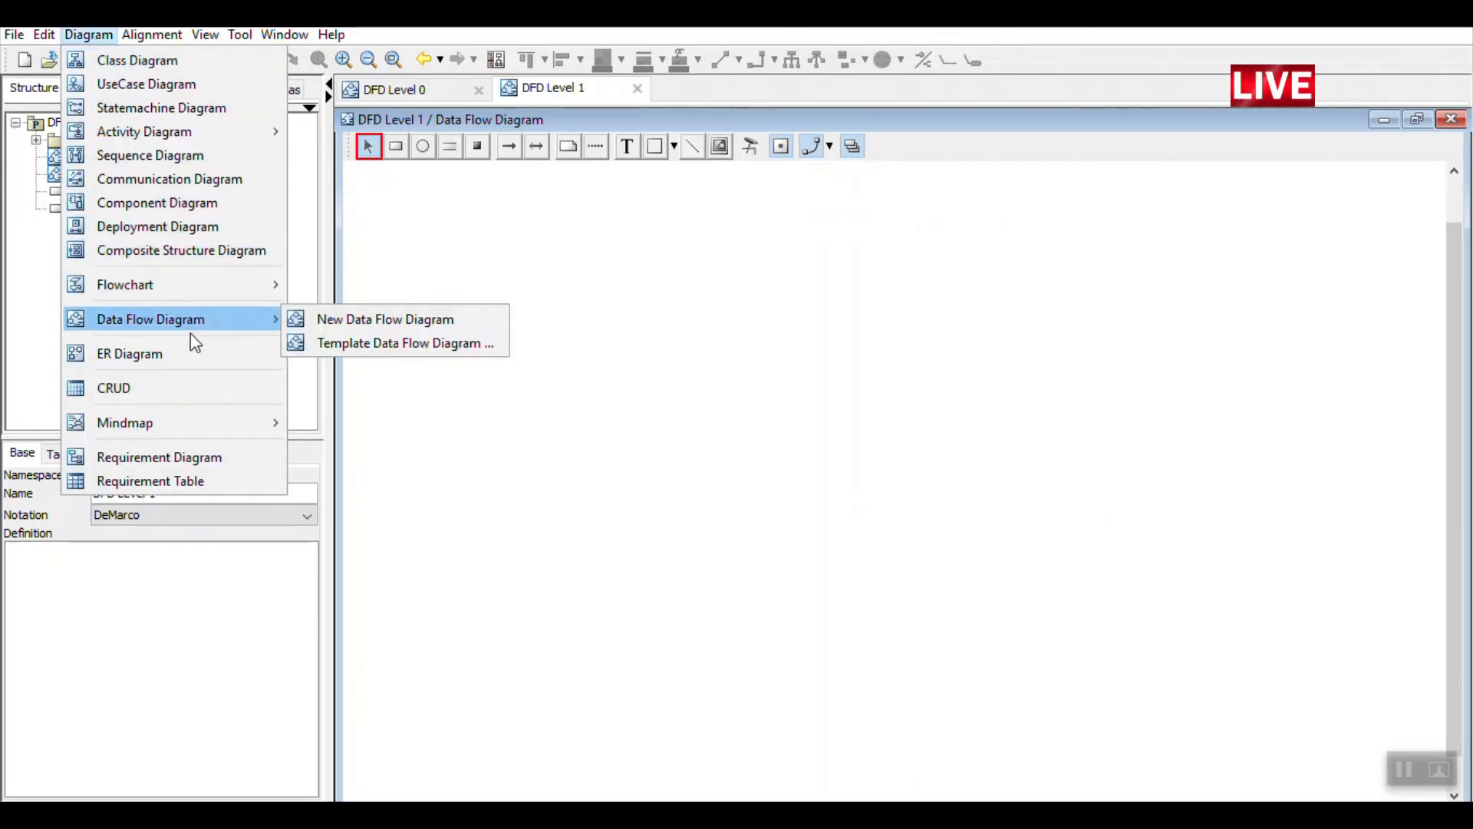
{"action": "left_click", "coordinate": [368, 324]}
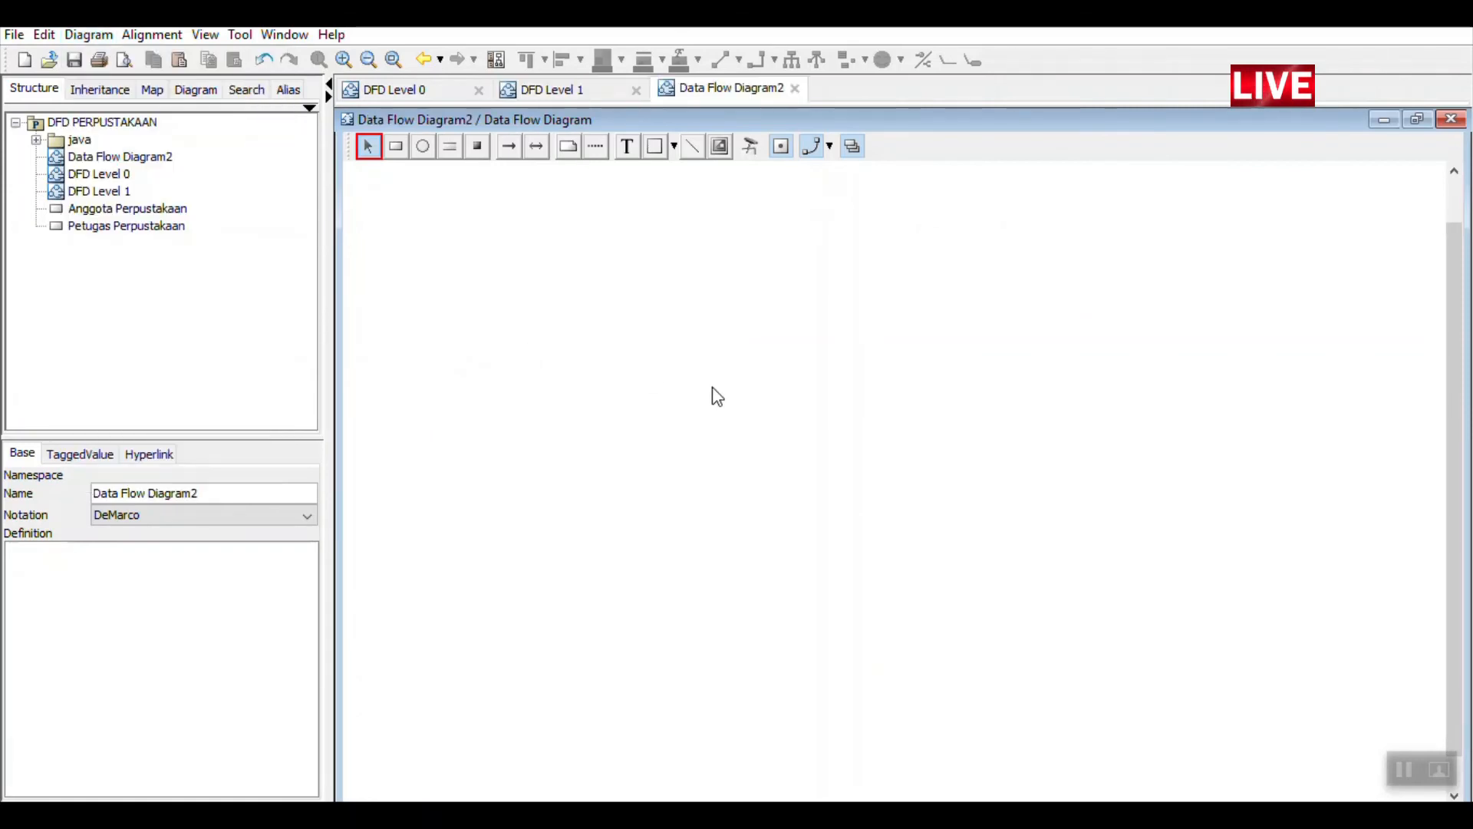
{"action": "left_click", "coordinate": [126, 159]}
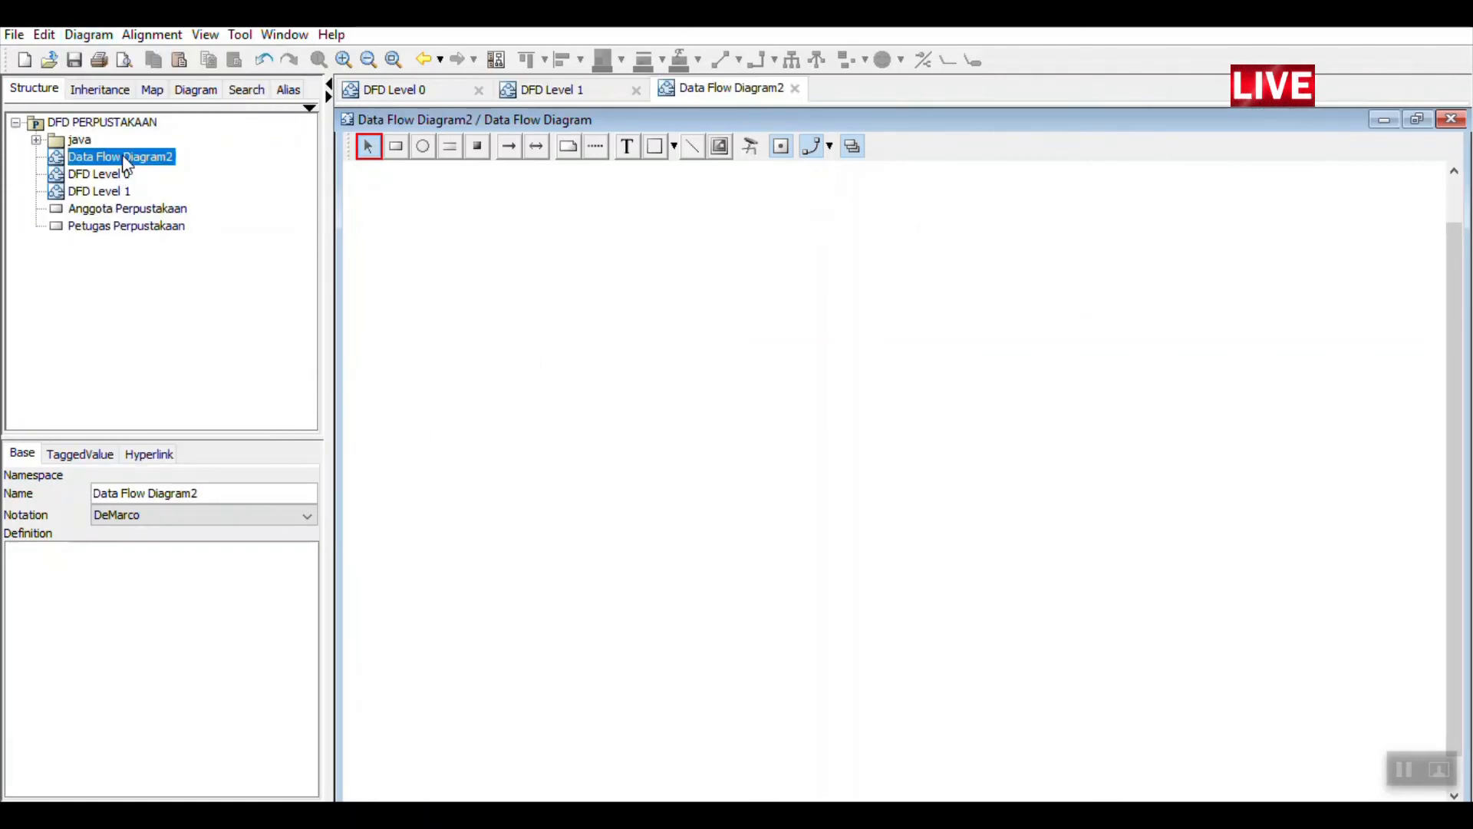
{"action": "left_click", "coordinate": [124, 157]}
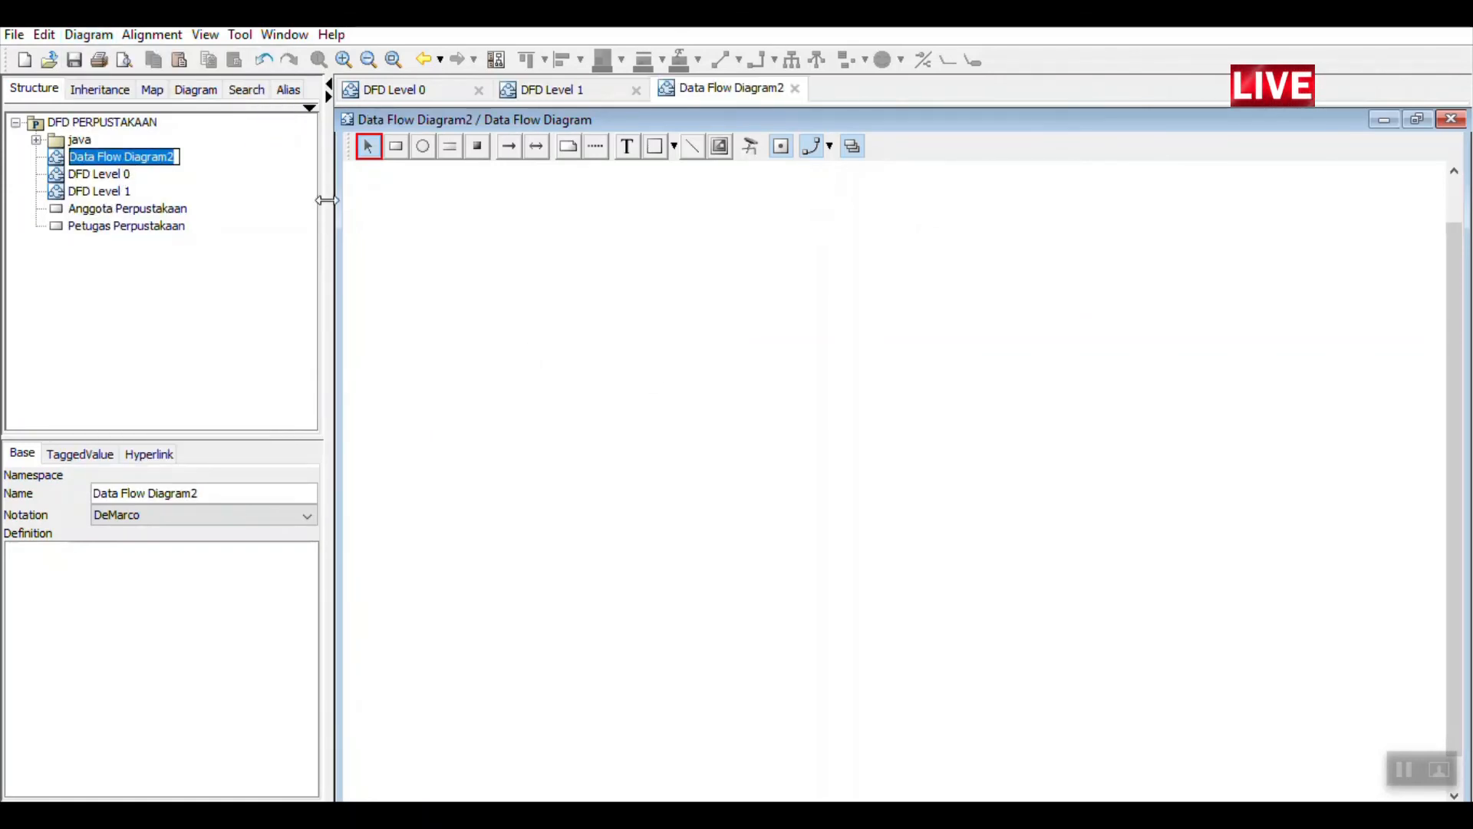
{"action": "type", "text": "DFD Leve"}
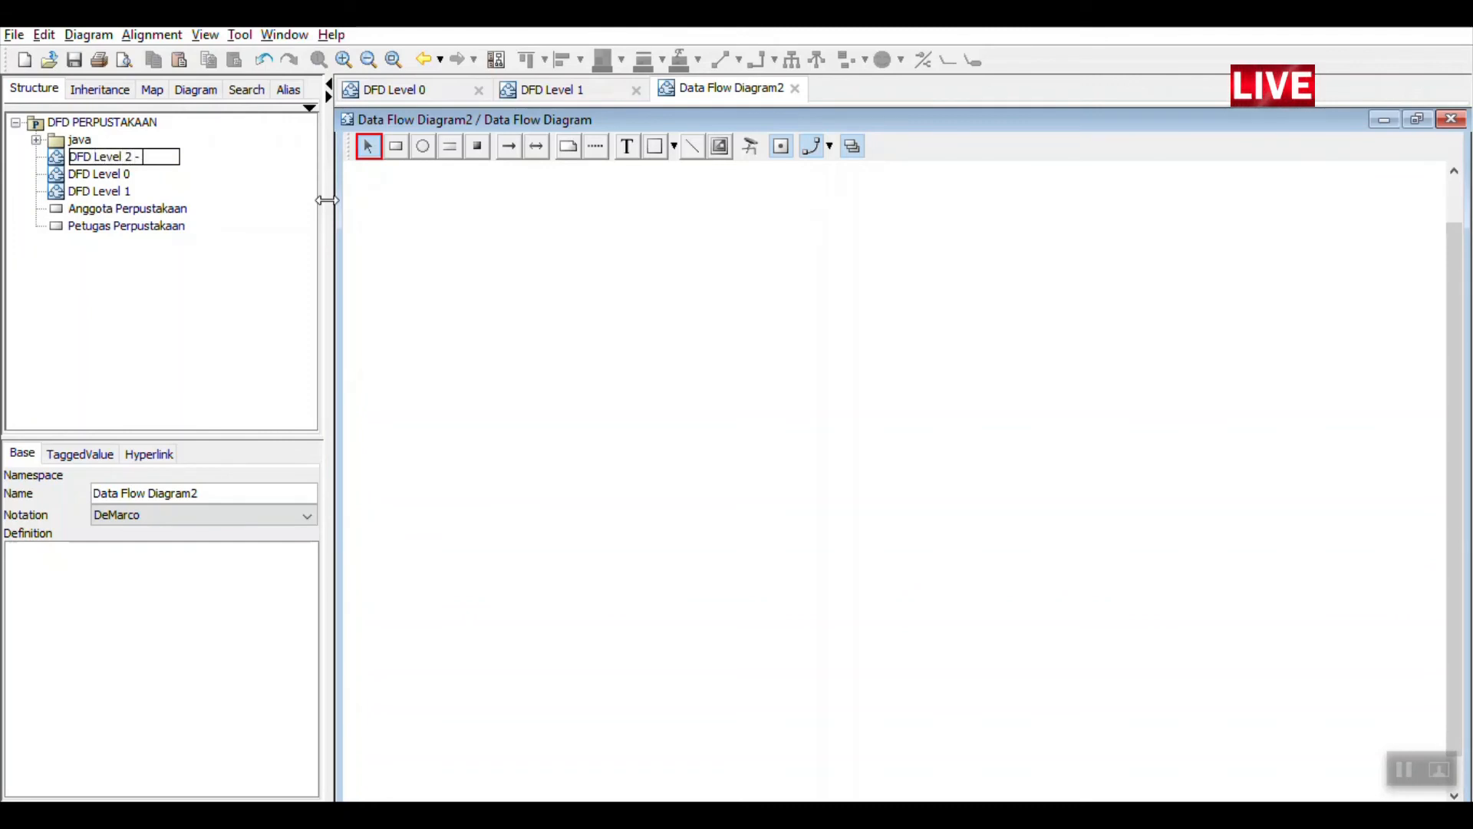
{"action": "type", "text": "l 2 -"}
Switch to the Word document, examine the DFD level 2 figure for mengelola pustaka, and return to astah
{"action": "key", "text": "alt+Tab"}
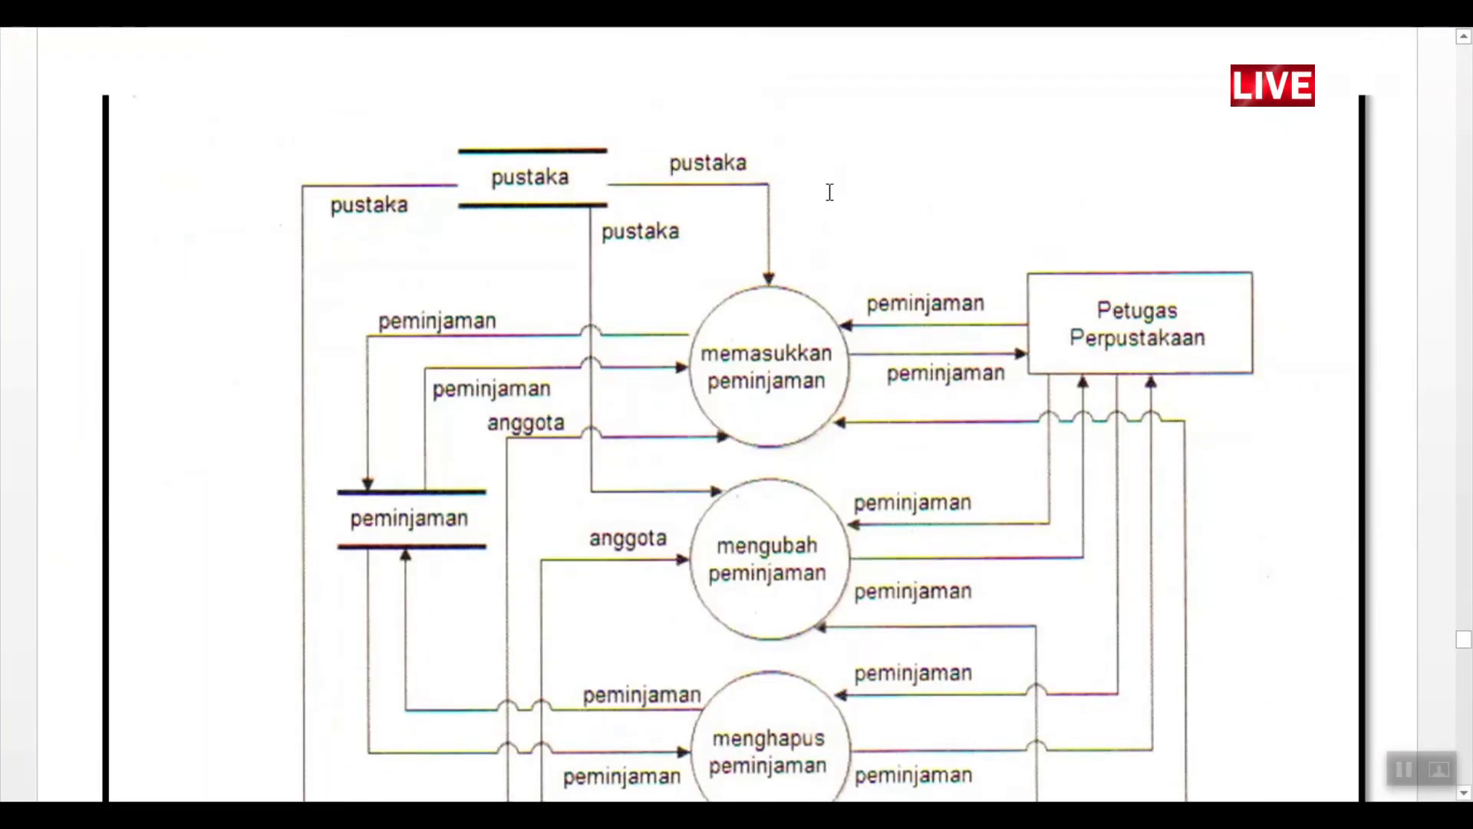
{"action": "scroll", "coordinate": [882, 223], "scroll_direction": "up", "scroll_amount": 20}
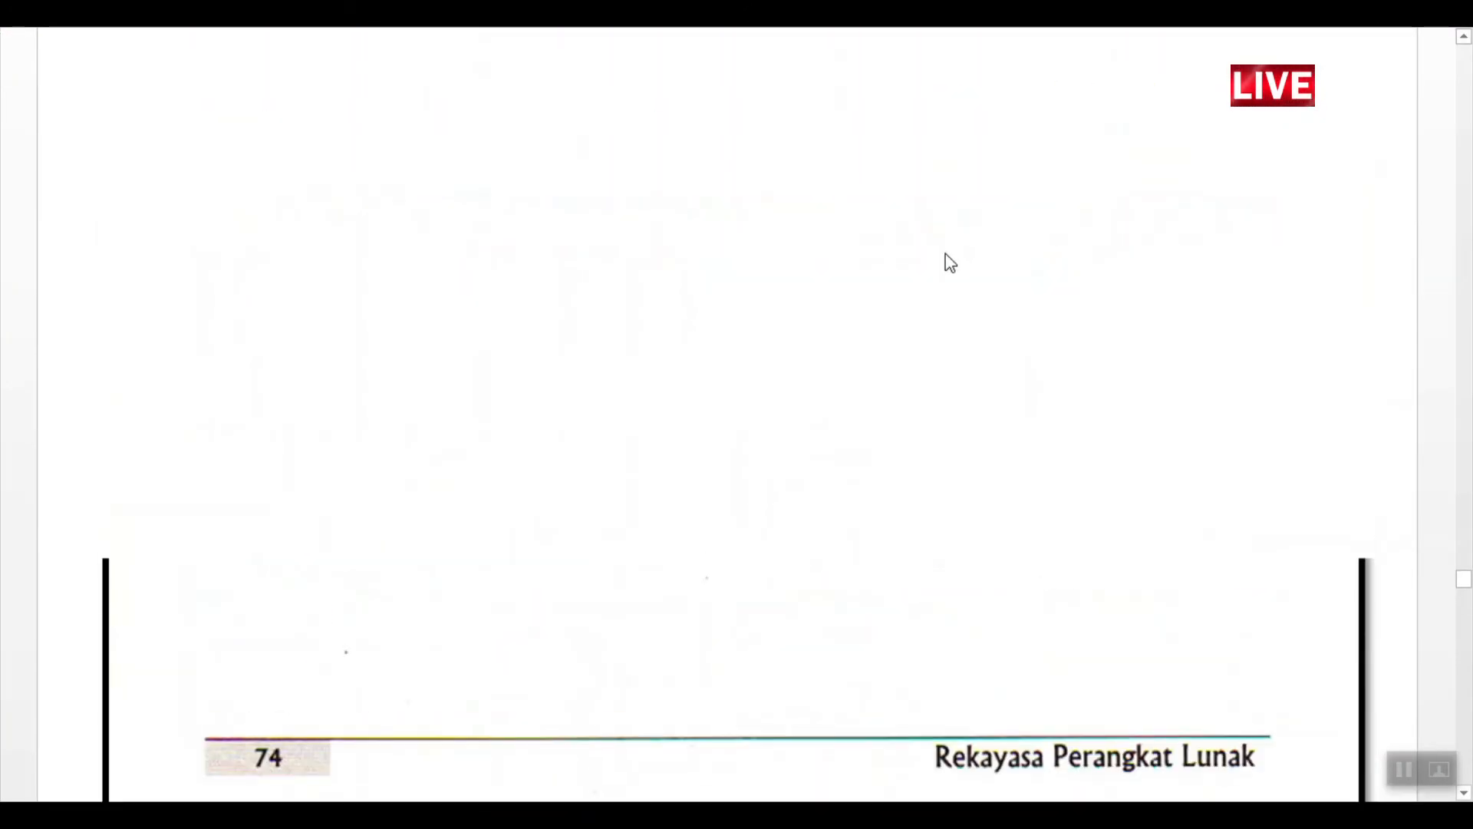
{"action": "scroll", "coordinate": [959, 277], "scroll_direction": "up", "scroll_amount": 12}
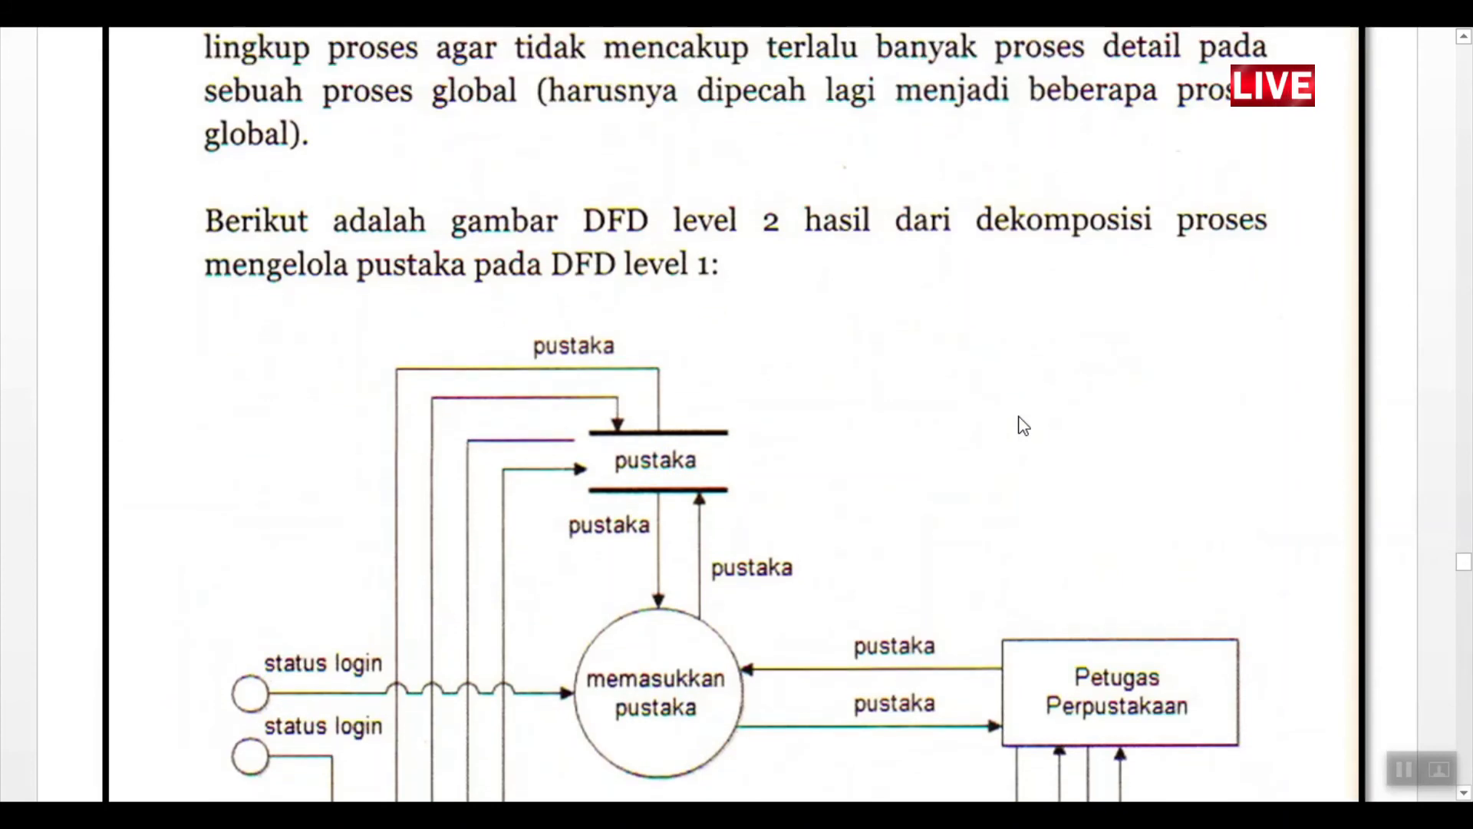
{"action": "scroll", "coordinate": [1023, 426], "scroll_direction": "down", "scroll_amount": 8}
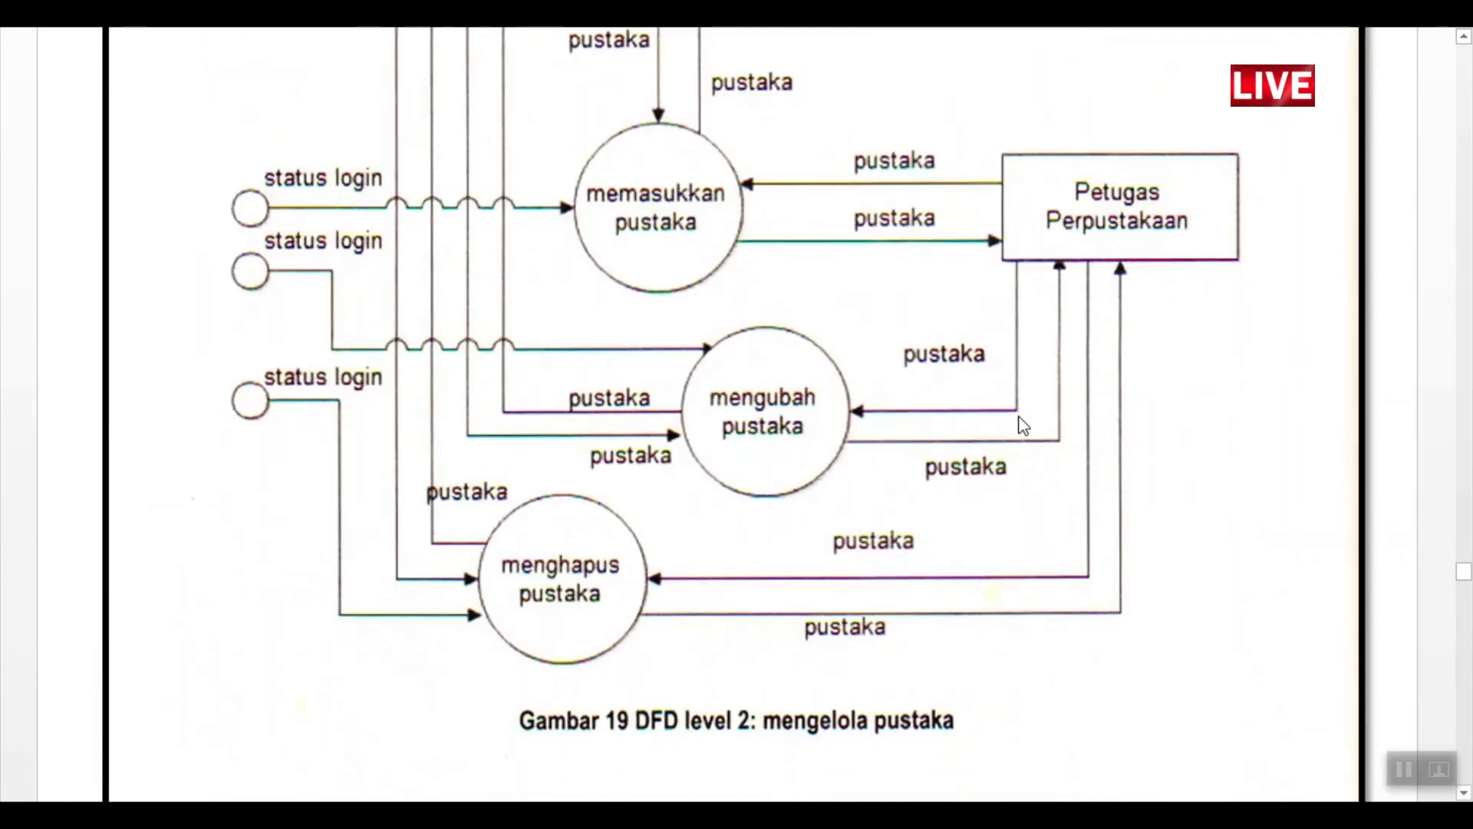
{"action": "scroll", "coordinate": [905, 730], "scroll_direction": "up", "scroll_amount": 10}
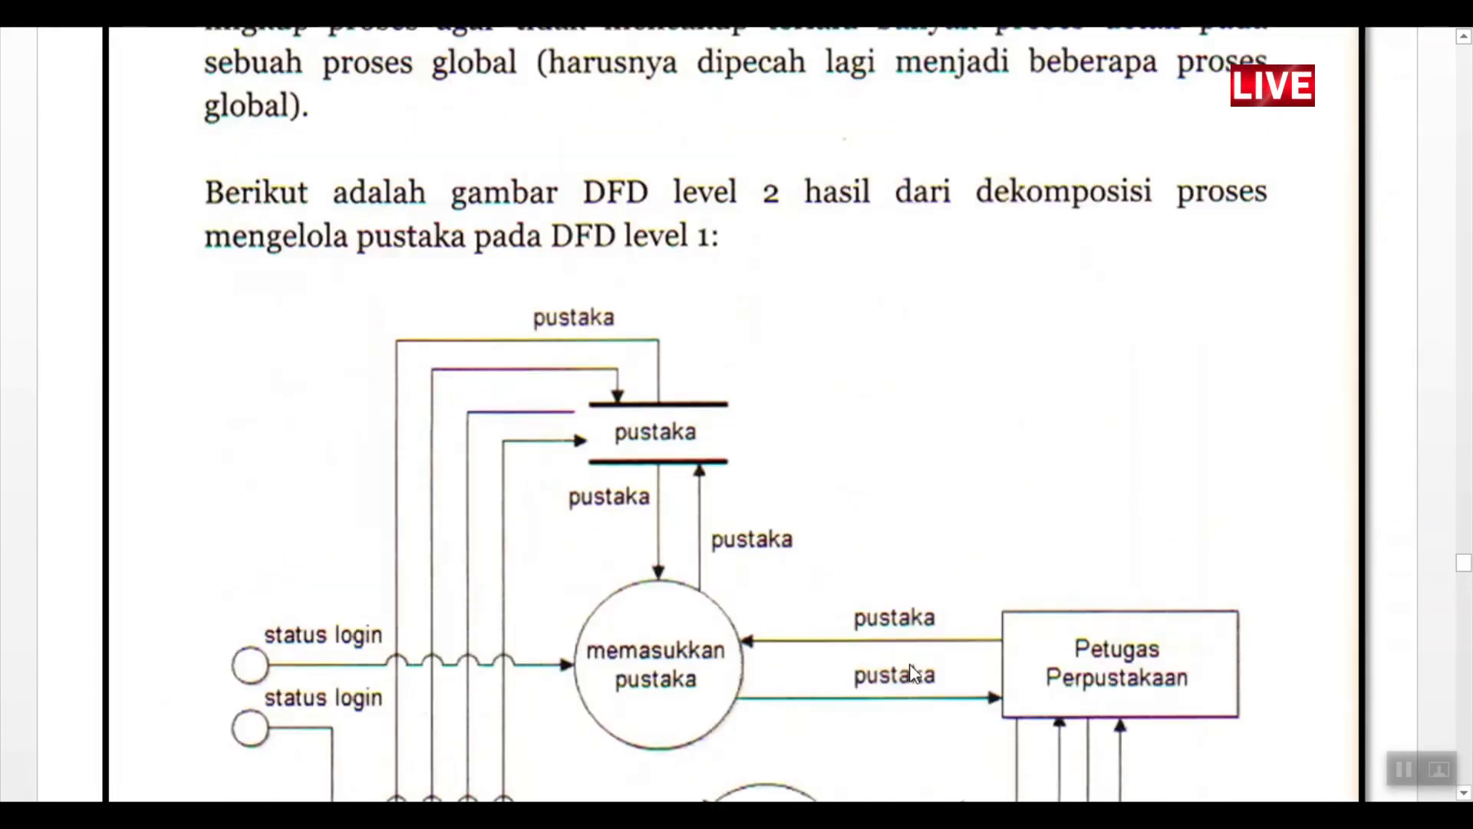
{"action": "scroll", "coordinate": [886, 647], "scroll_direction": "up", "scroll_amount": 5}
{"action": "scroll", "coordinate": [888, 656], "scroll_direction": "down", "scroll_amount": 10}
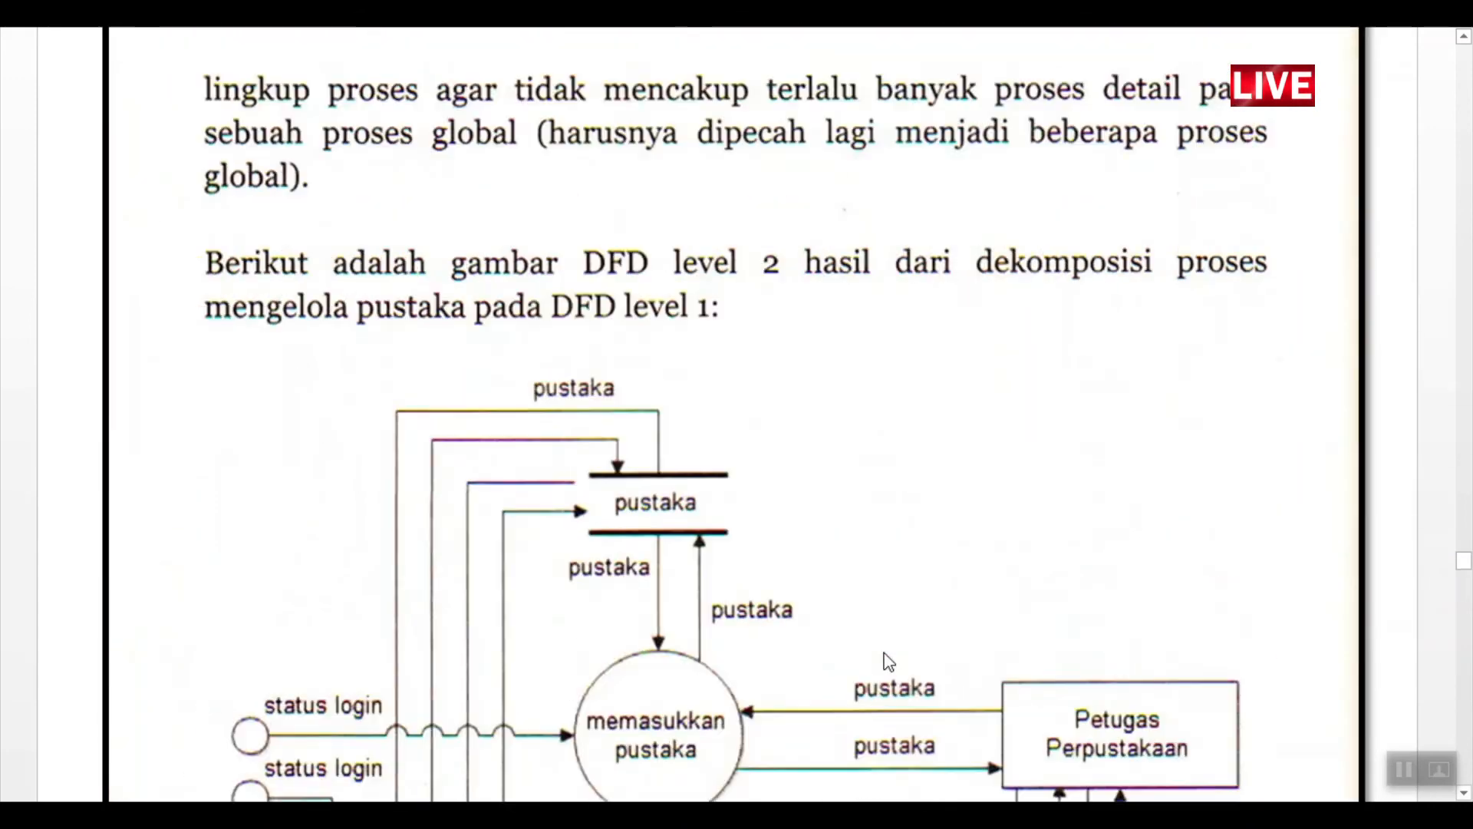
{"action": "scroll", "coordinate": [890, 660], "scroll_direction": "down", "scroll_amount": 3}
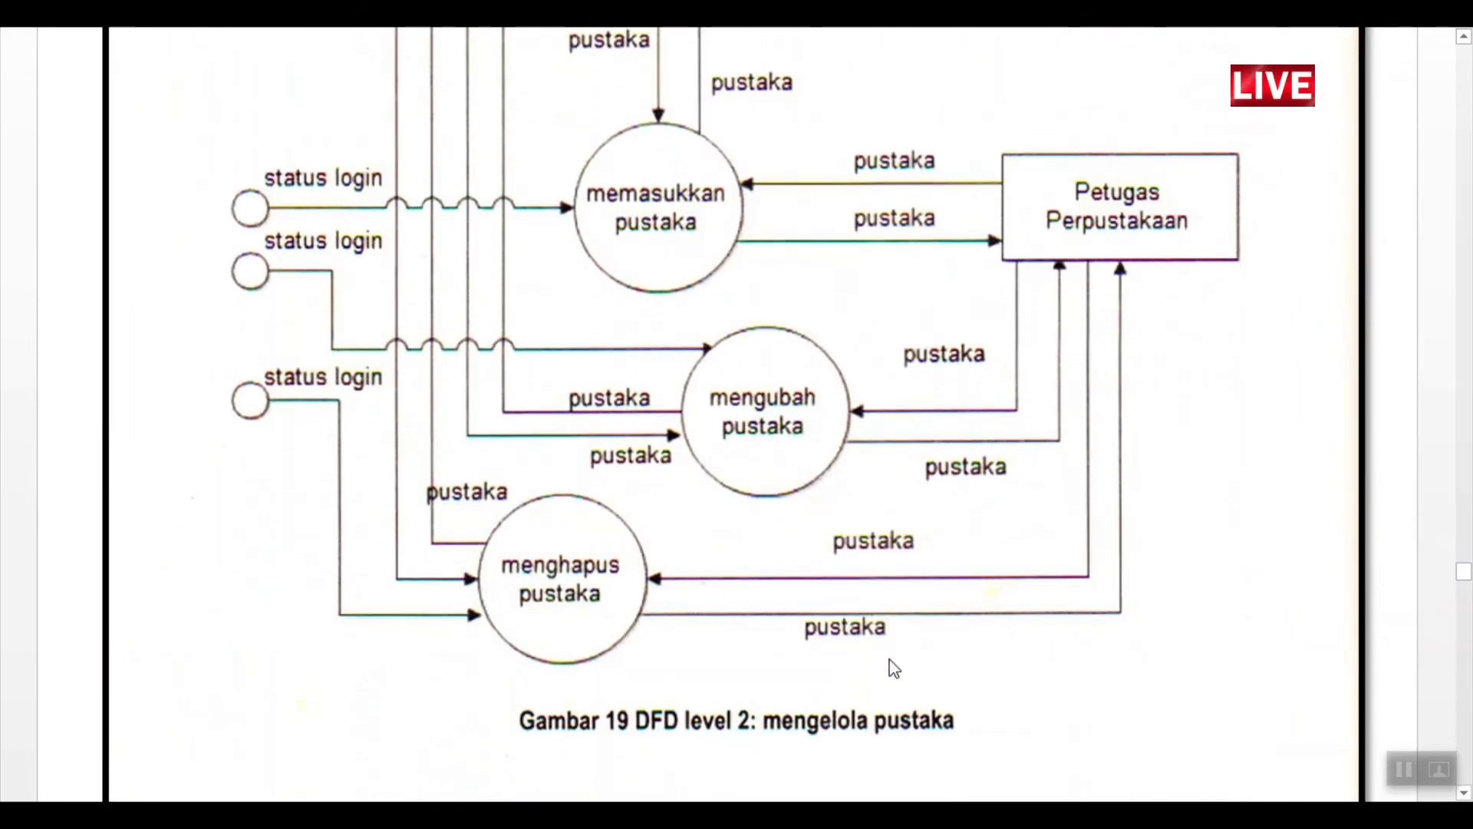
{"action": "key", "text": "alt+Tab"}
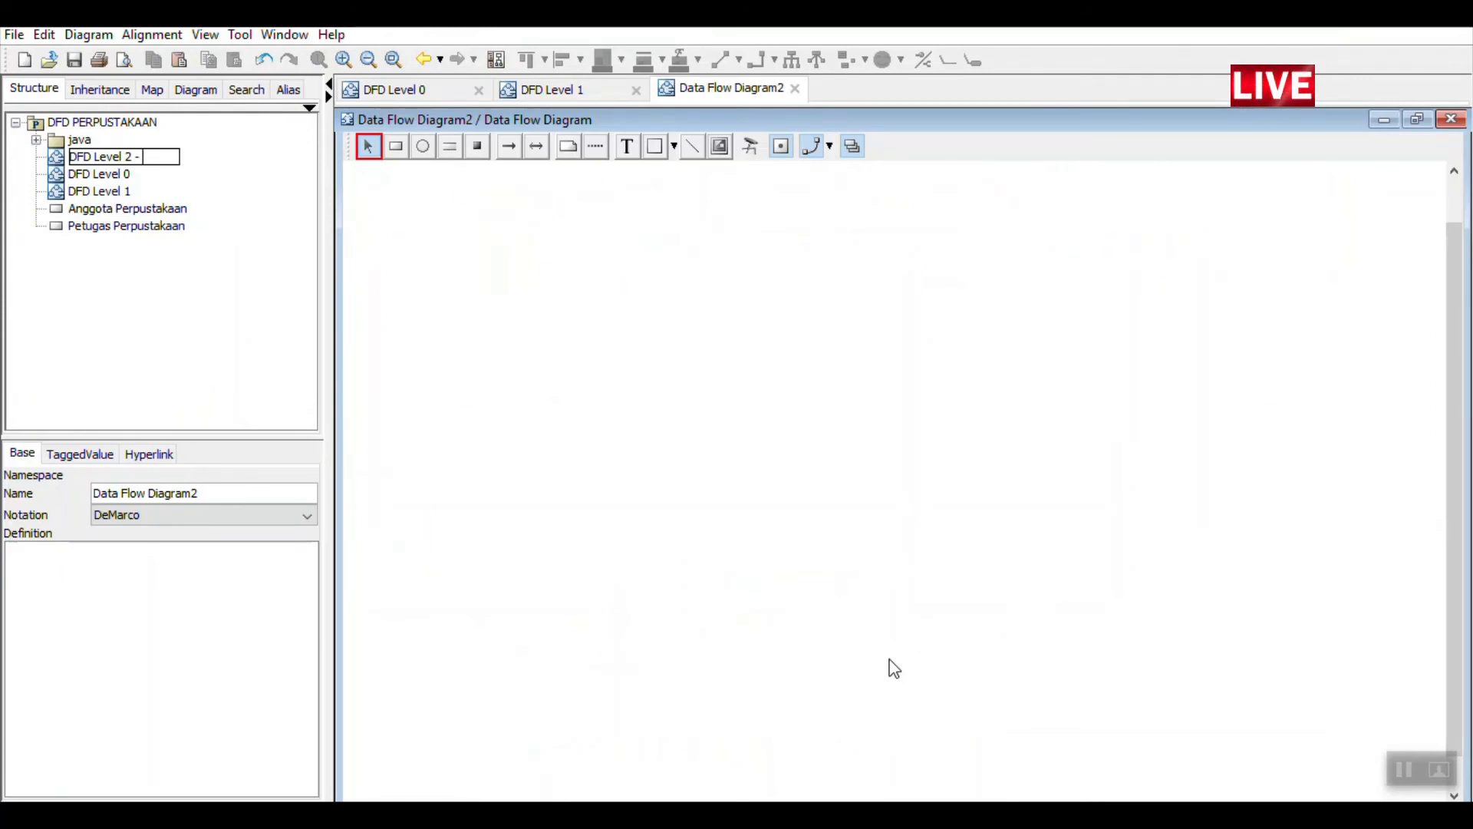
Complete the new diagram's name as "DFD Level 2 - Pengelolaan Pustaka"
{"action": "type", "text": "Pengelolaan"}
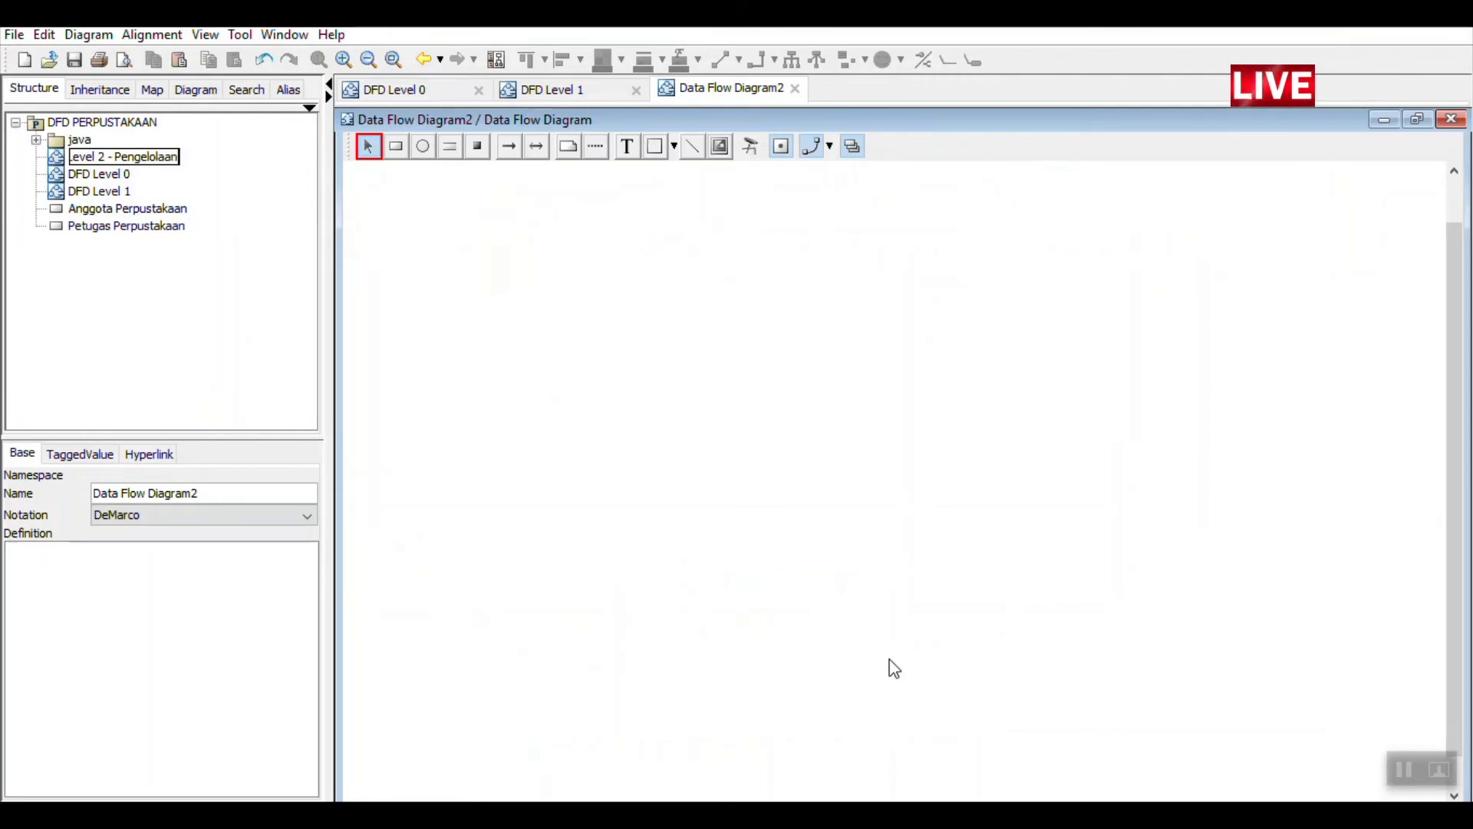
{"action": "type", "text": " Pusta"}
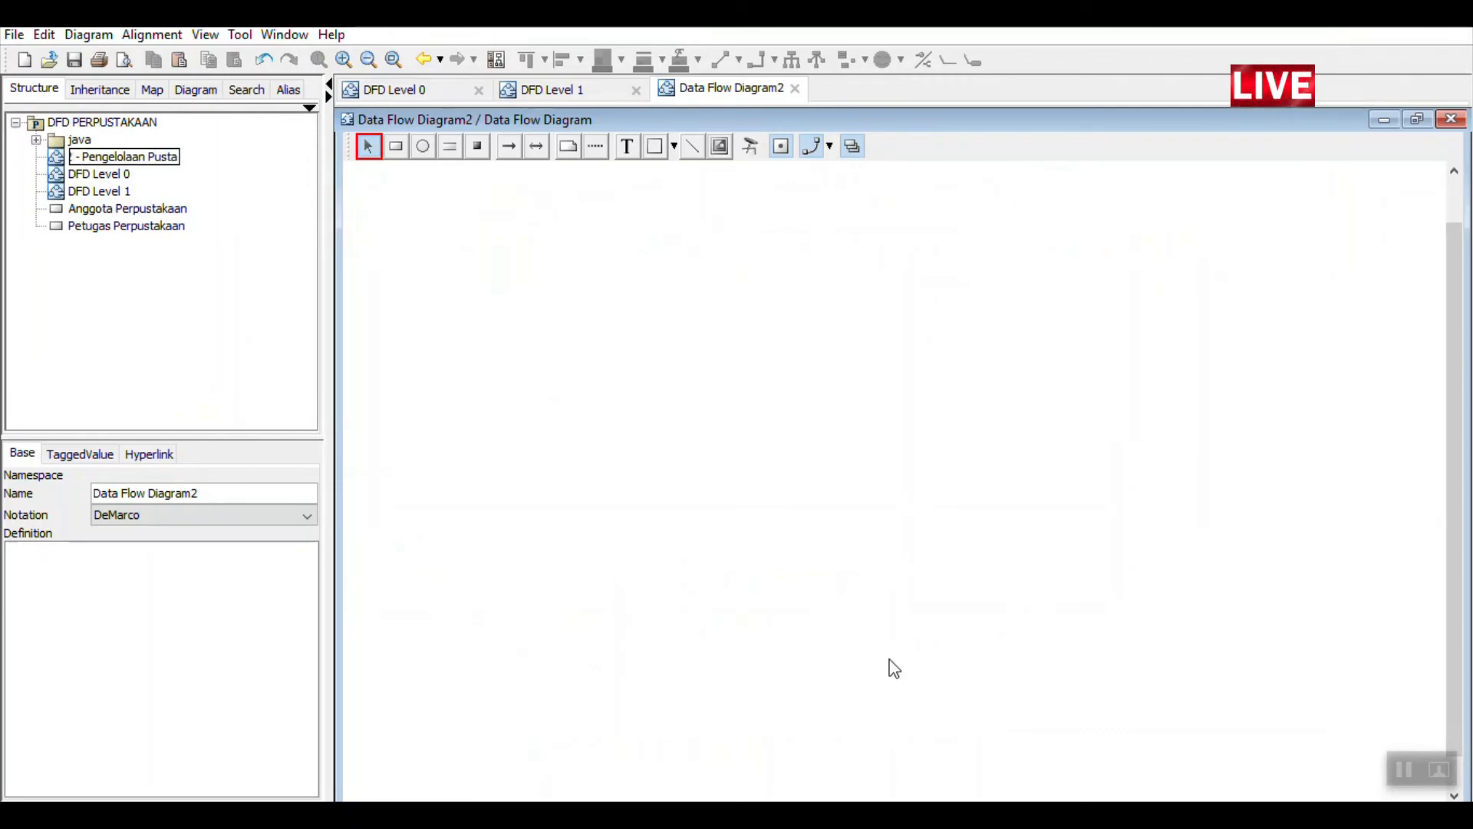
{"action": "type", "text": "ka"}
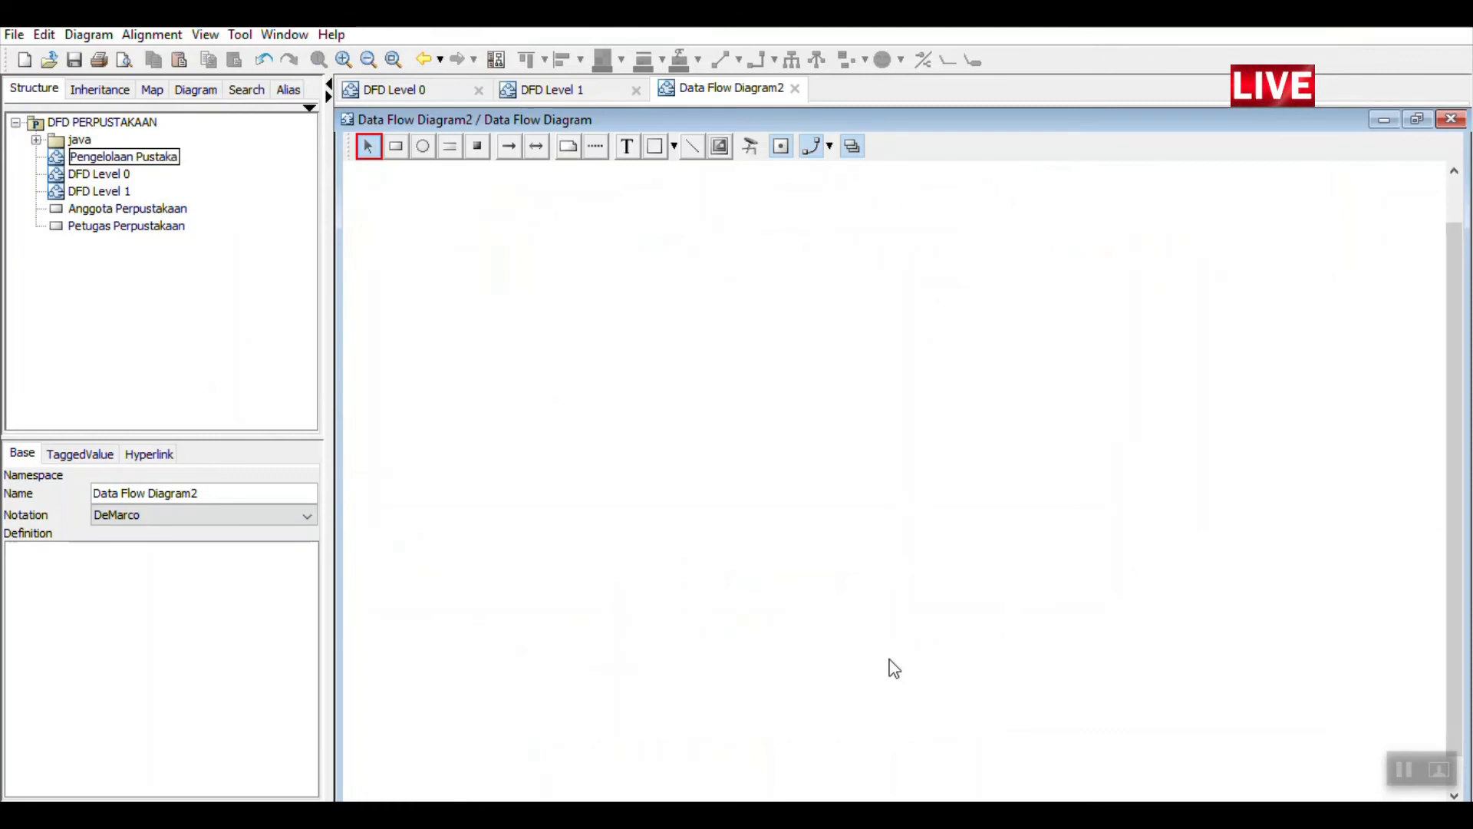
{"action": "key", "text": "Return"}
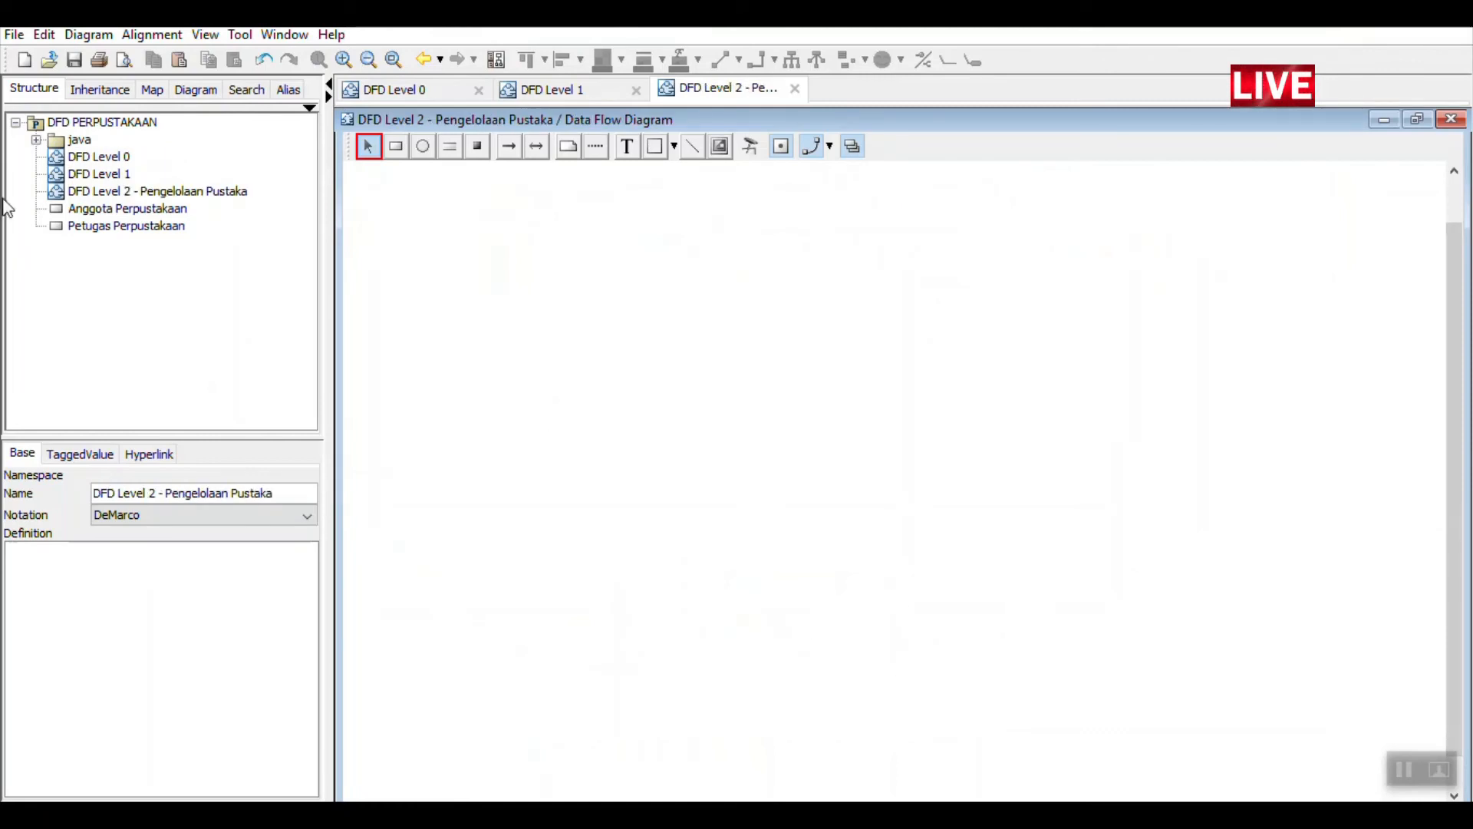
Create another data flow diagram and rename it "DFD Level 2 - Pengelolaan Anggota" in the project structure
{"action": "left_click", "coordinate": [93, 35]}
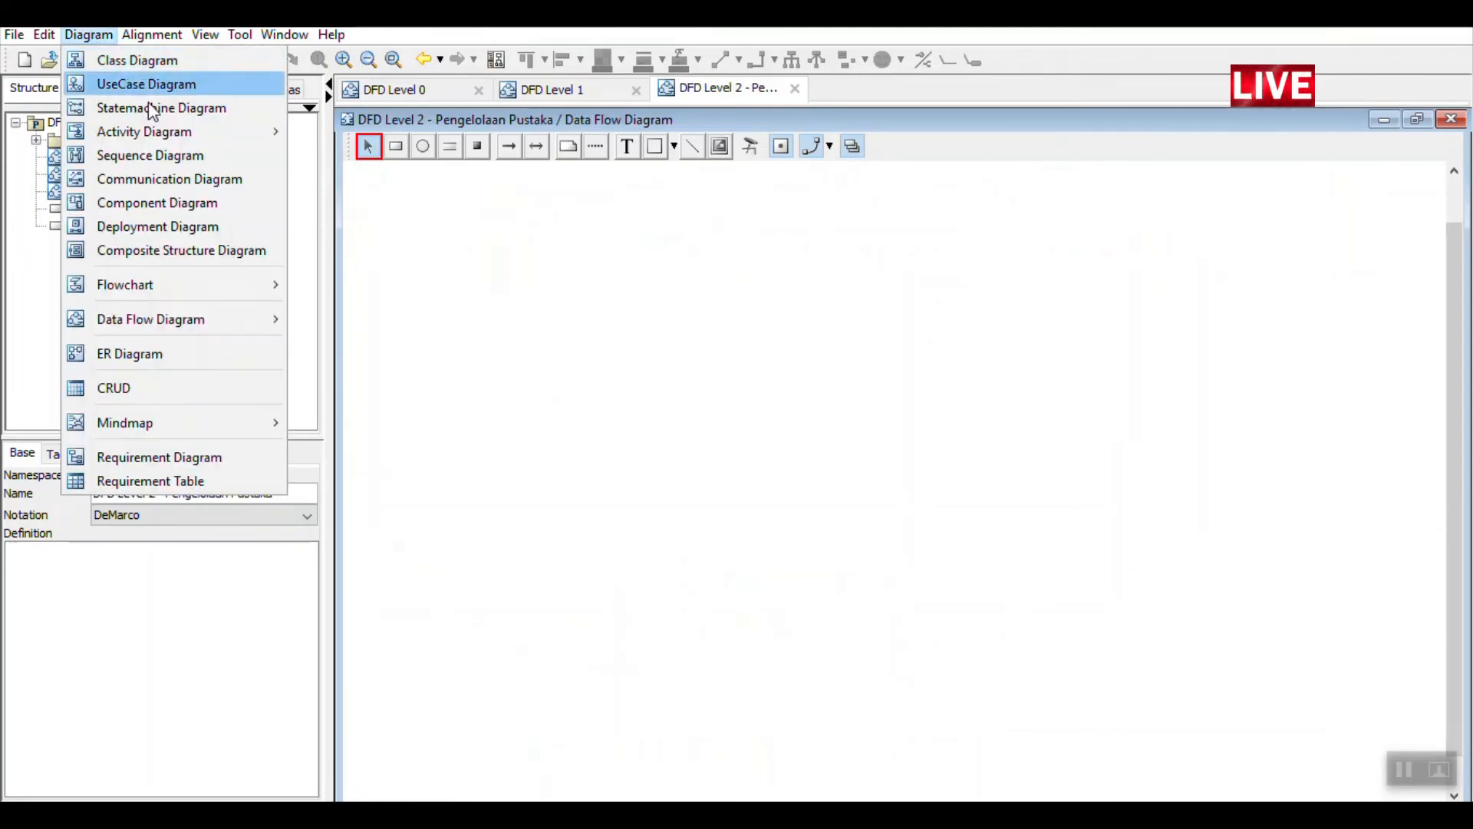
{"action": "mouse_move", "coordinate": [219, 317]}
{"action": "left_click", "coordinate": [358, 319]}
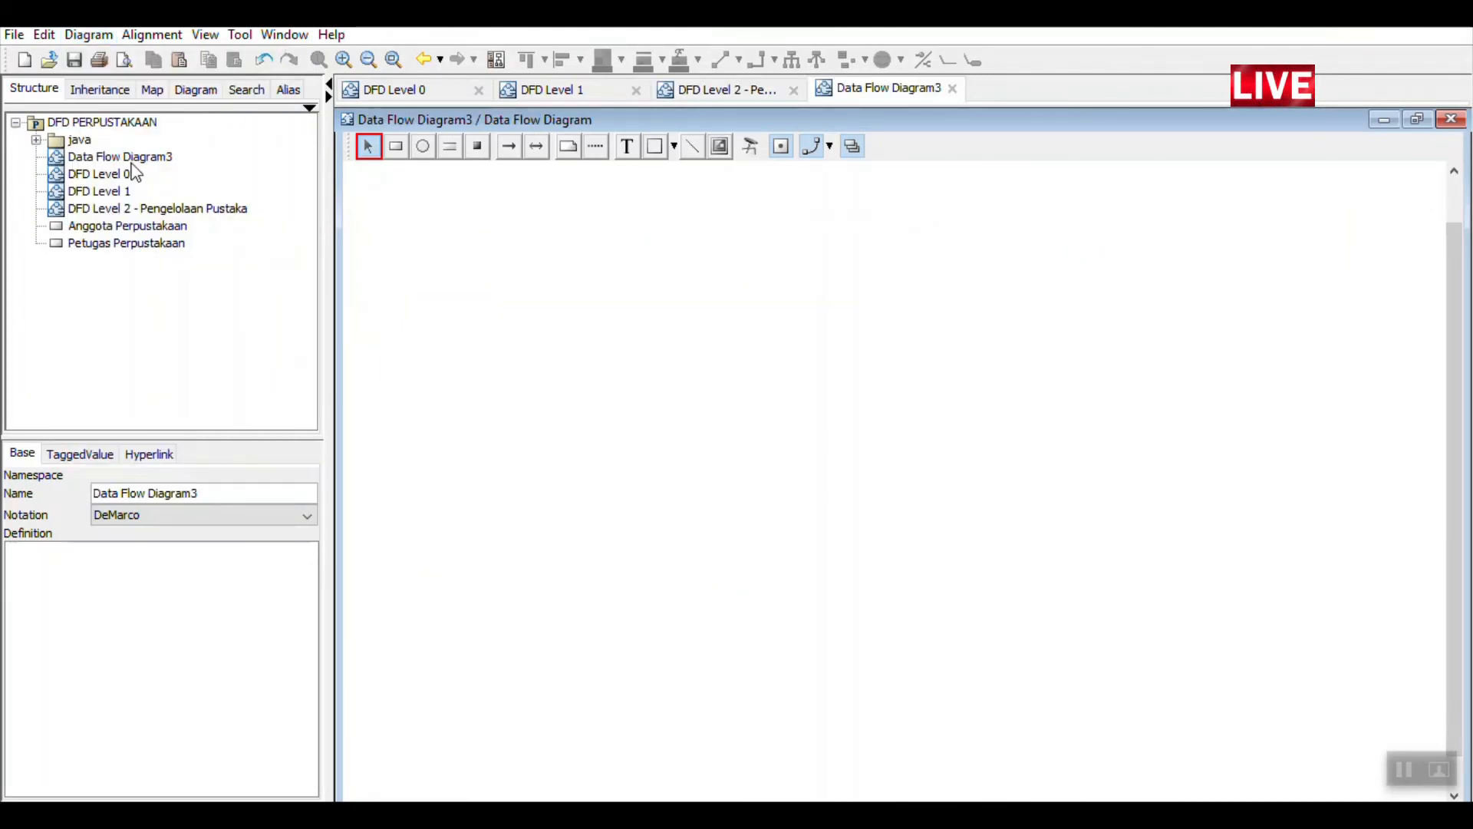
{"action": "left_click", "coordinate": [132, 161]}
{"action": "left_click", "coordinate": [134, 158]}
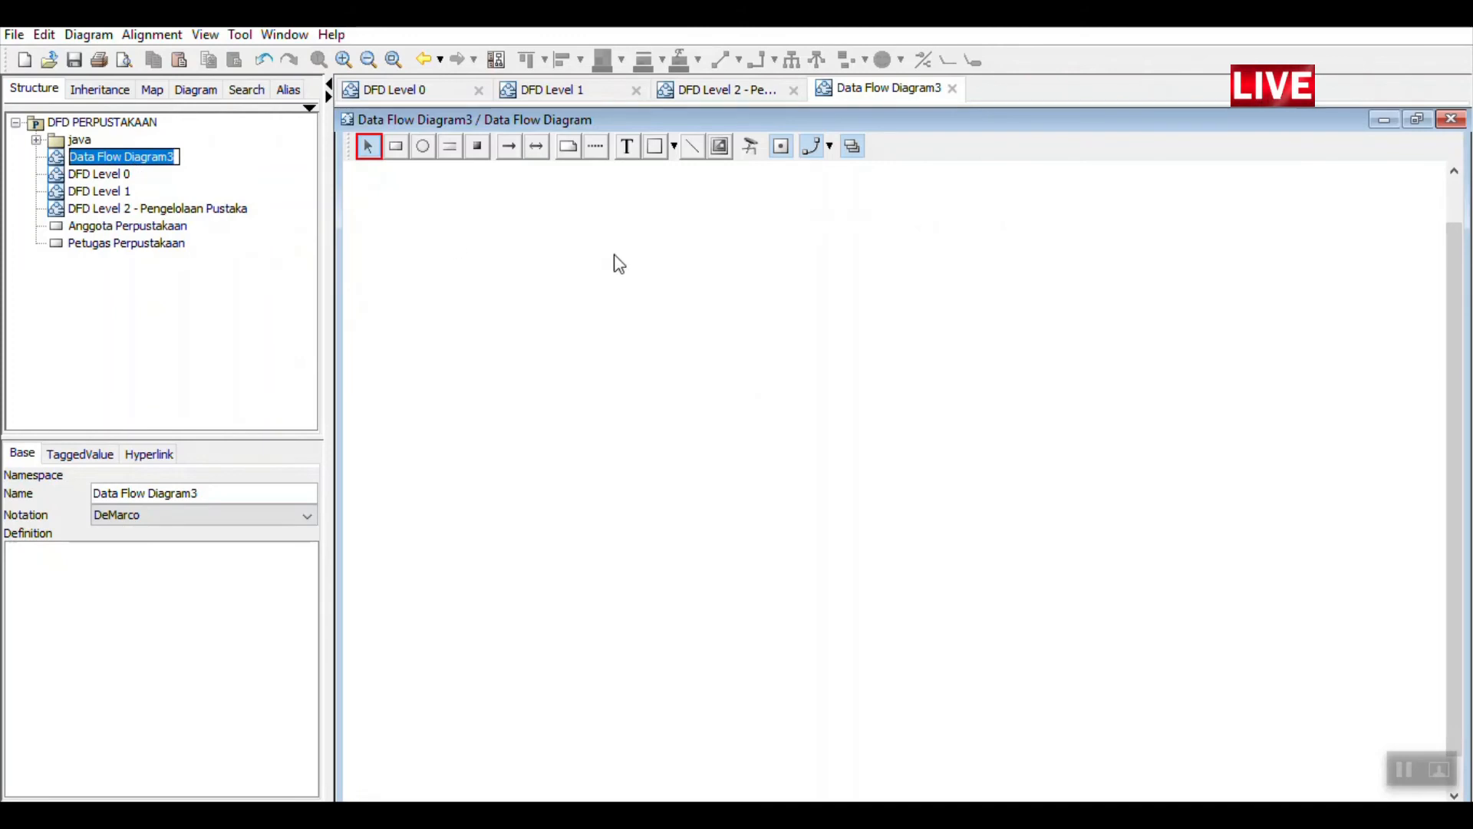
{"action": "type", "text": "DFD Lev"}
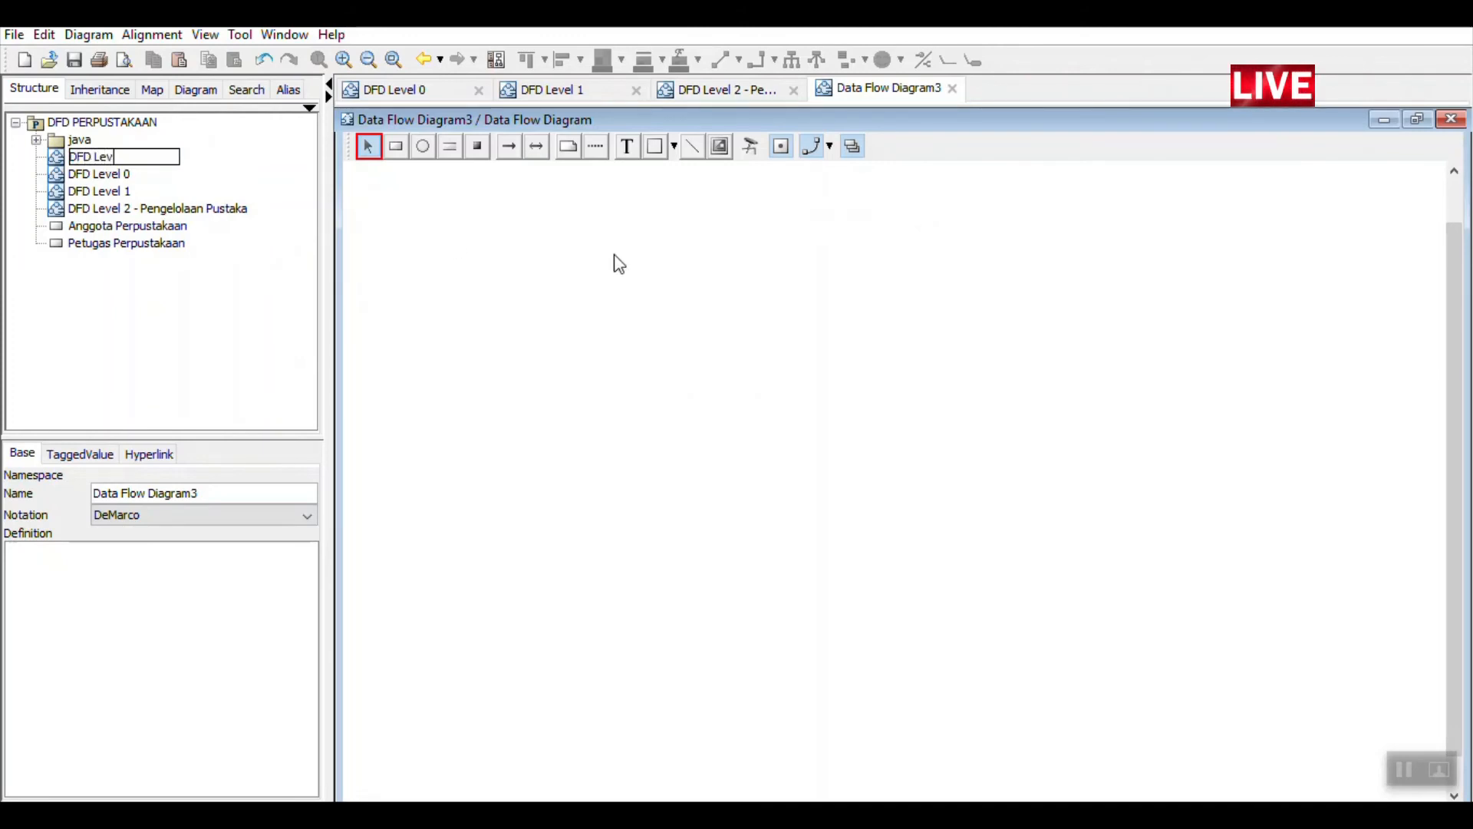
{"action": "type", "text": "el 2 -"}
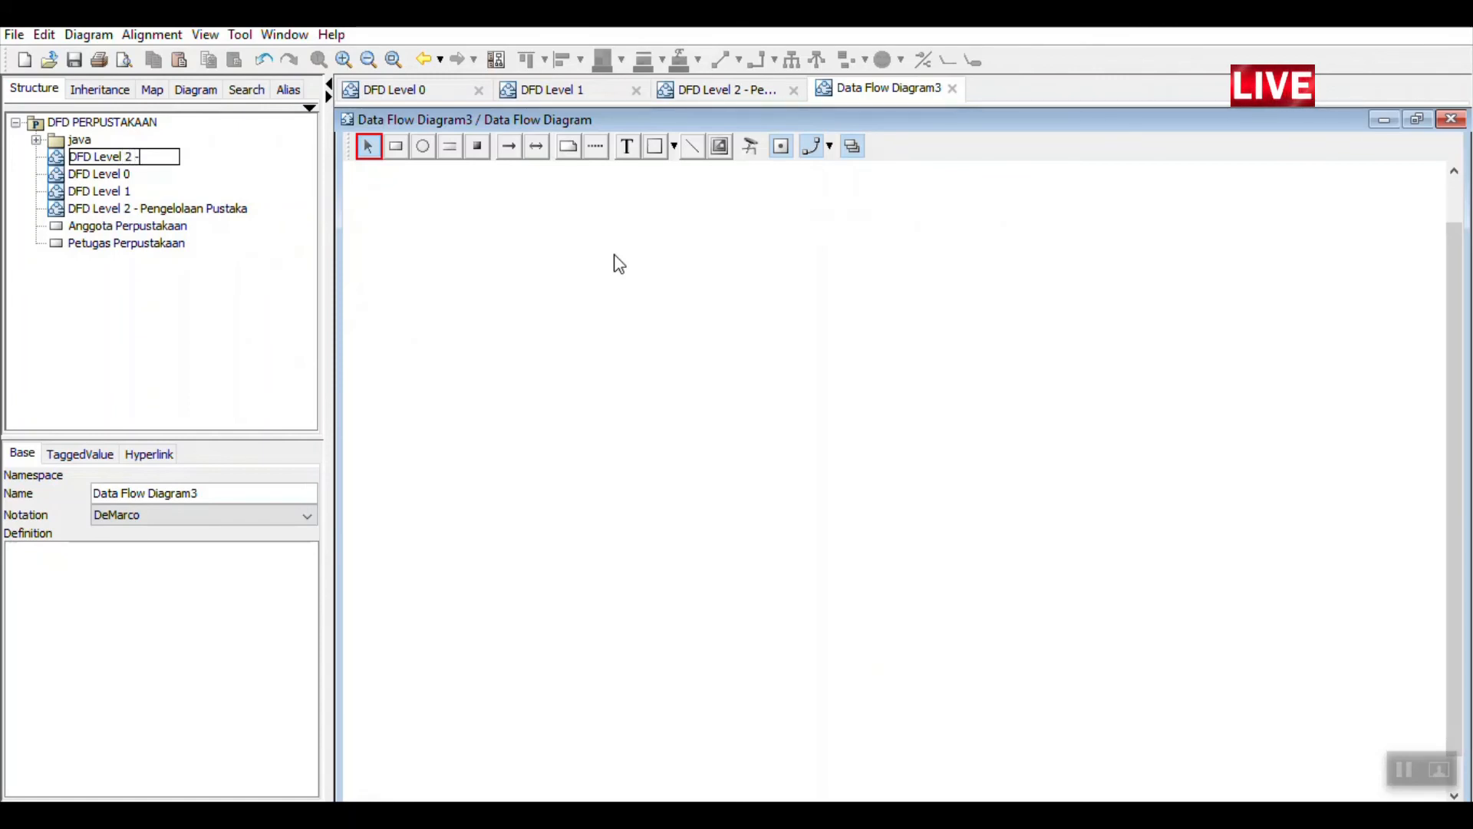
{"action": "type", "text": " Pengelol"}
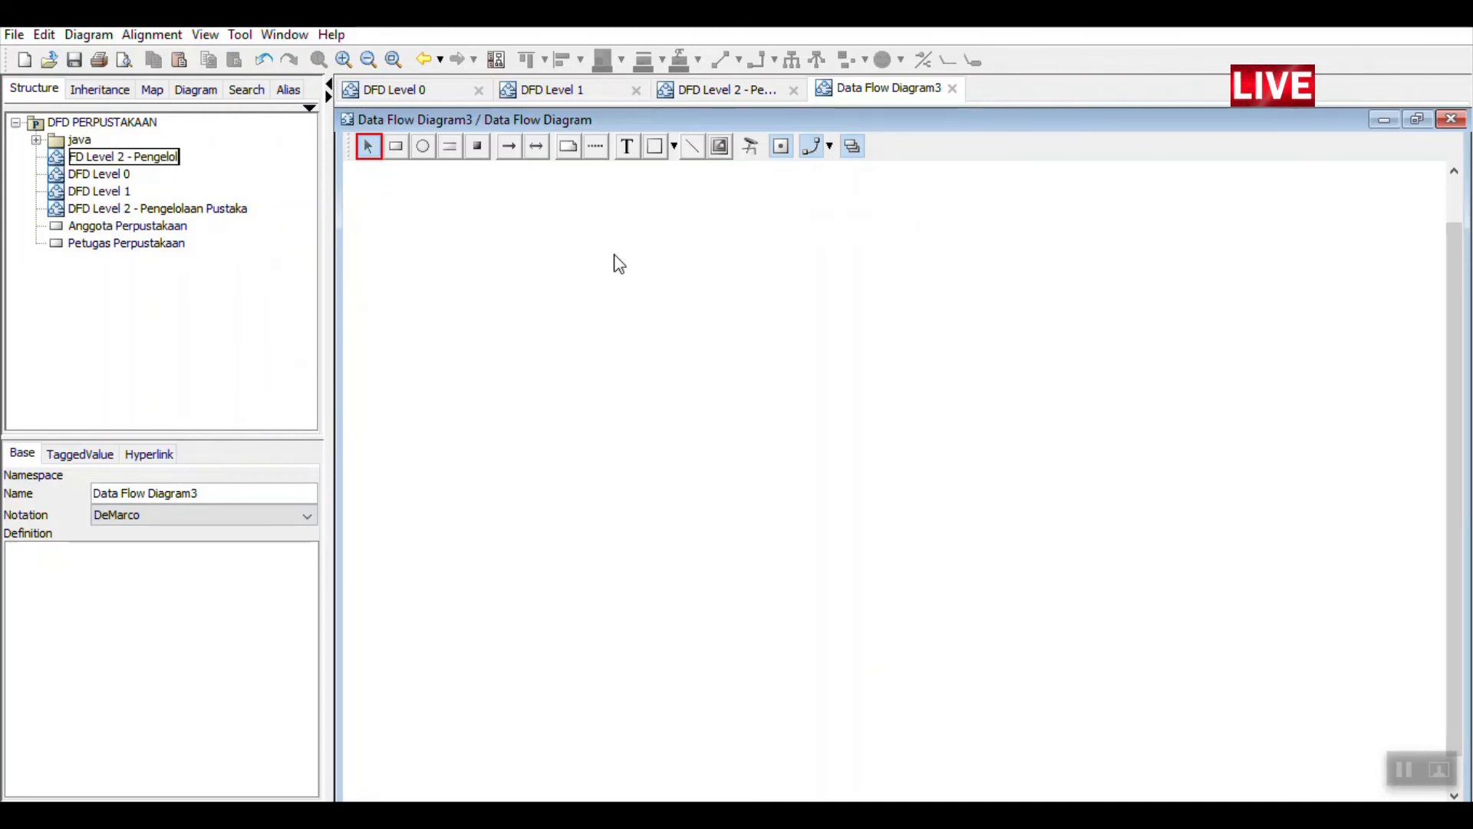
{"action": "type", "text": "aan"}
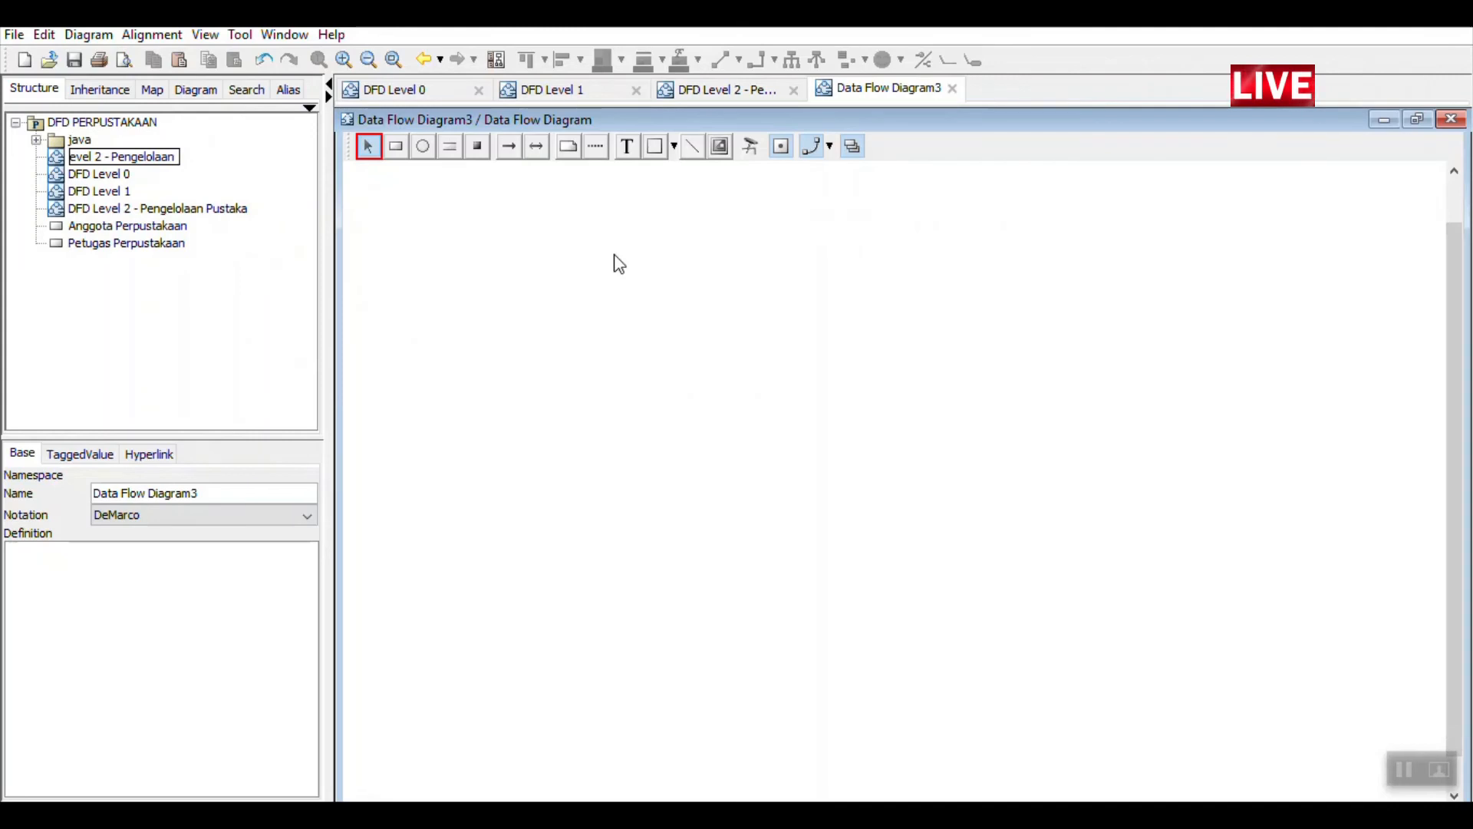
{"action": "type", "text": " Anggota"}
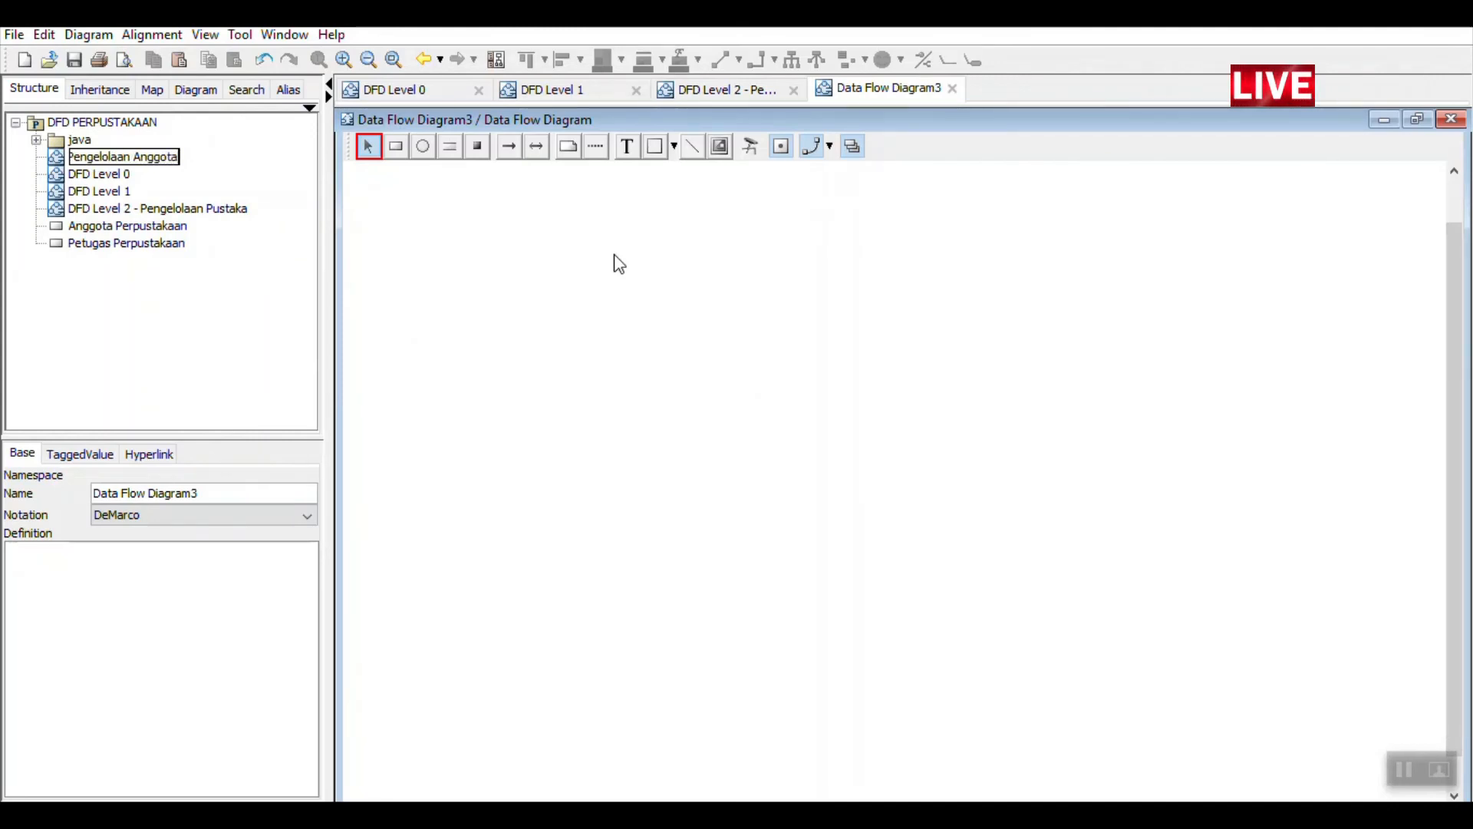
{"action": "key", "text": "Return"}
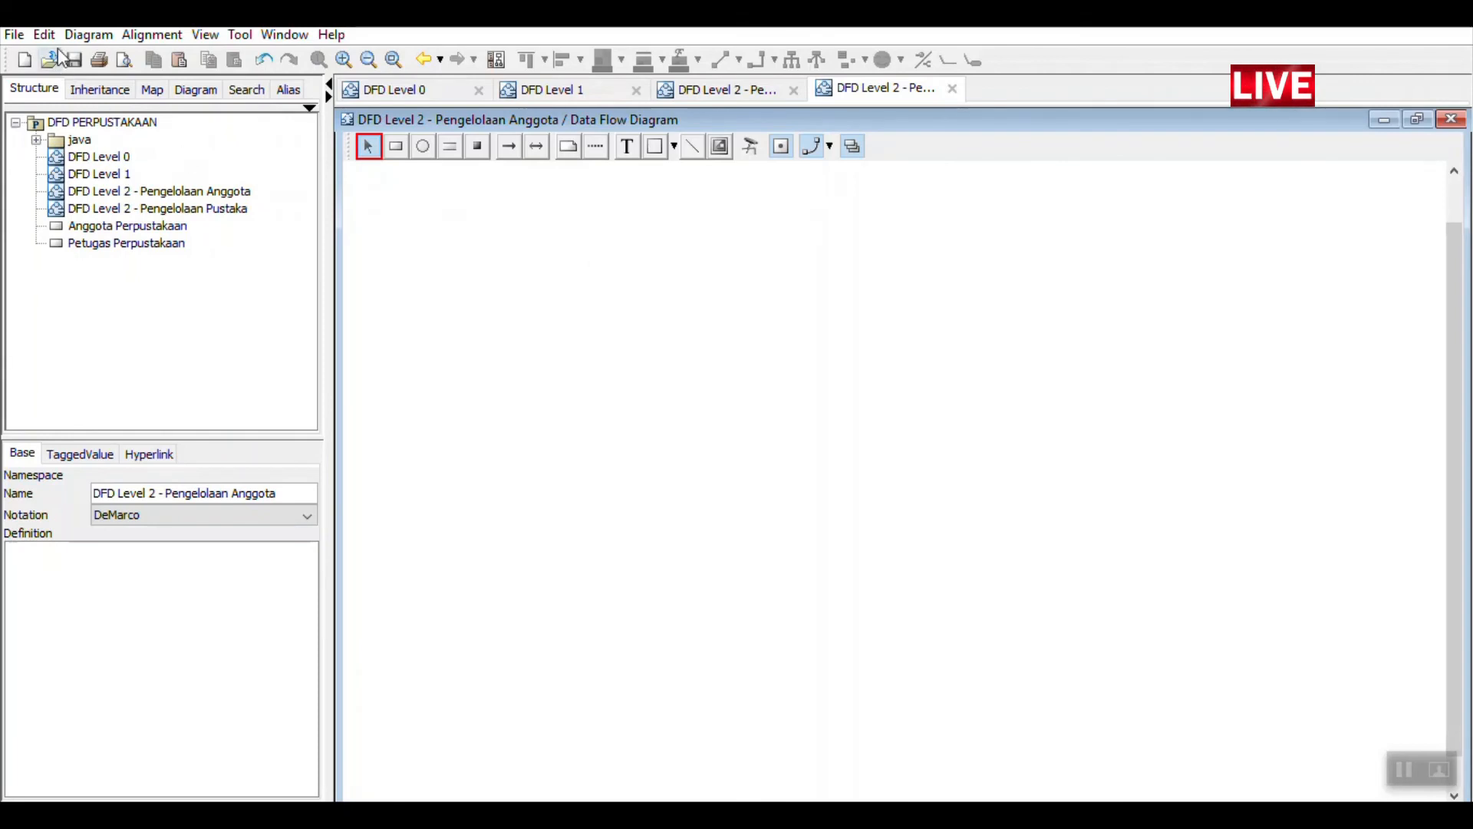
Create a further data flow diagram and rename it "DFD Level 2 - Pengelolaan Peminjaman" in the project structure
{"action": "left_click", "coordinate": [87, 35]}
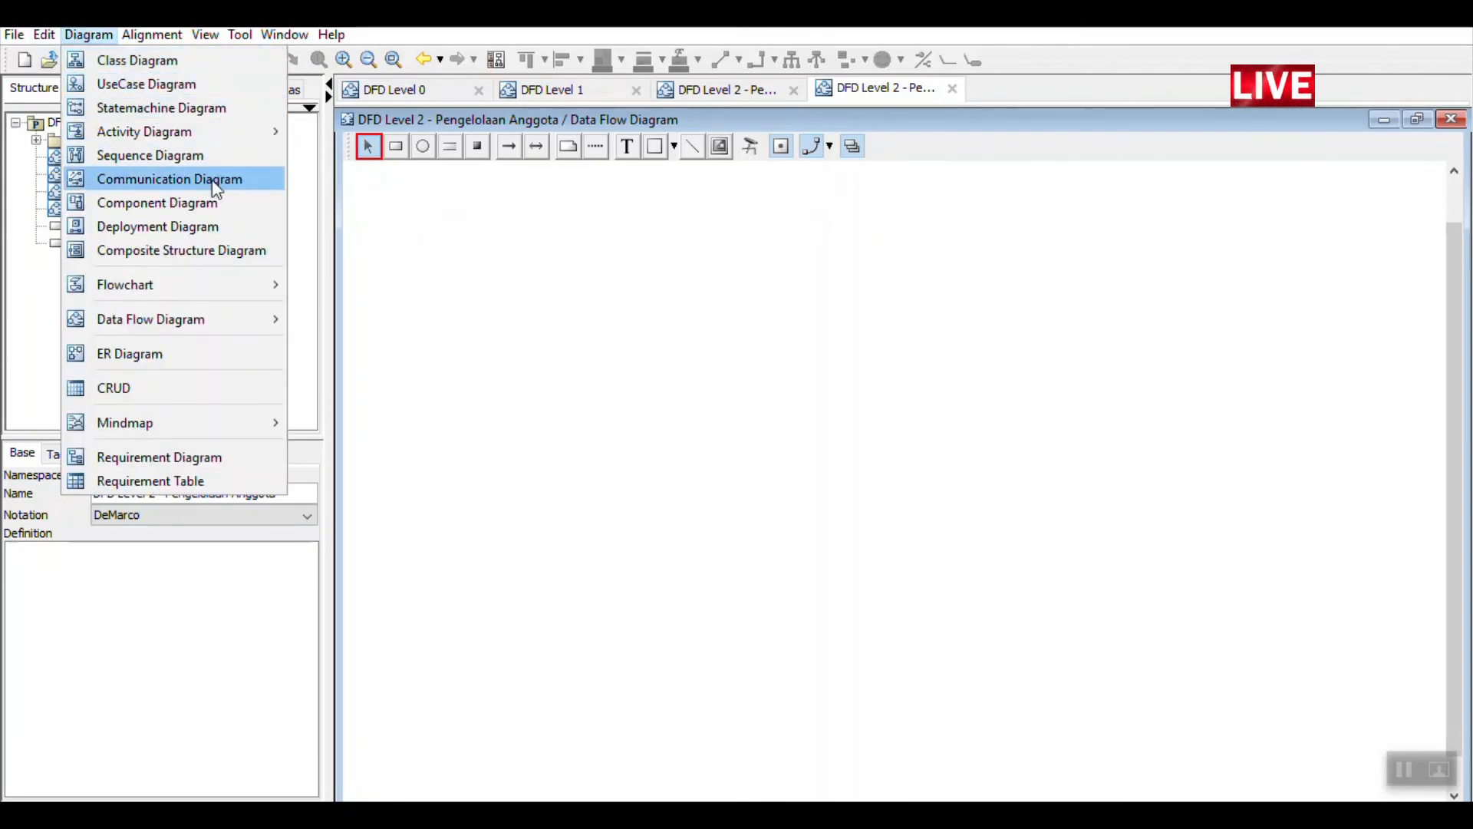
{"action": "mouse_move", "coordinate": [237, 327]}
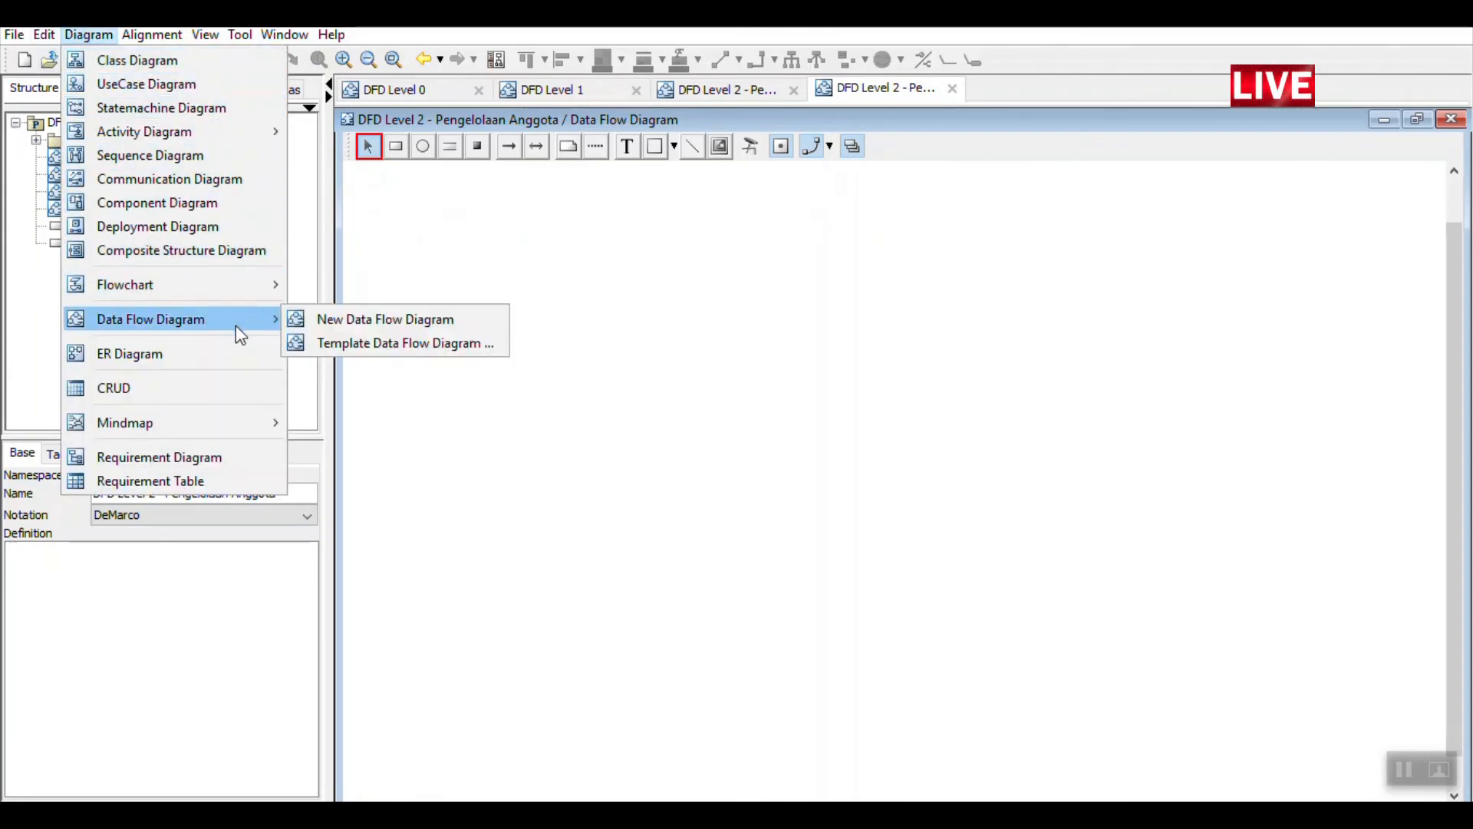
{"action": "left_click", "coordinate": [382, 321]}
{"action": "left_click", "coordinate": [166, 158]}
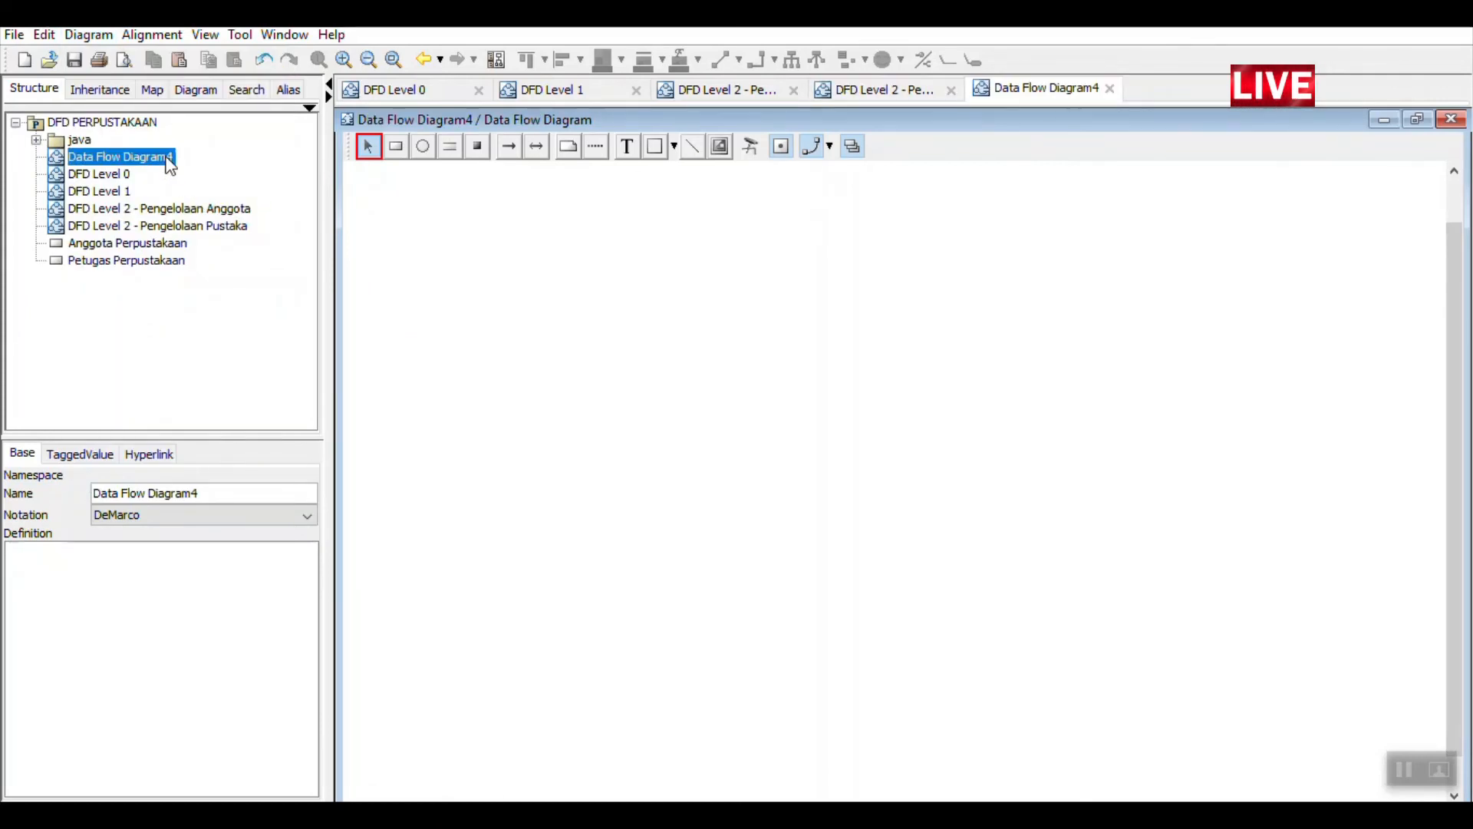
{"action": "left_click", "coordinate": [167, 160]}
{"action": "type", "text": "DFD Le"}
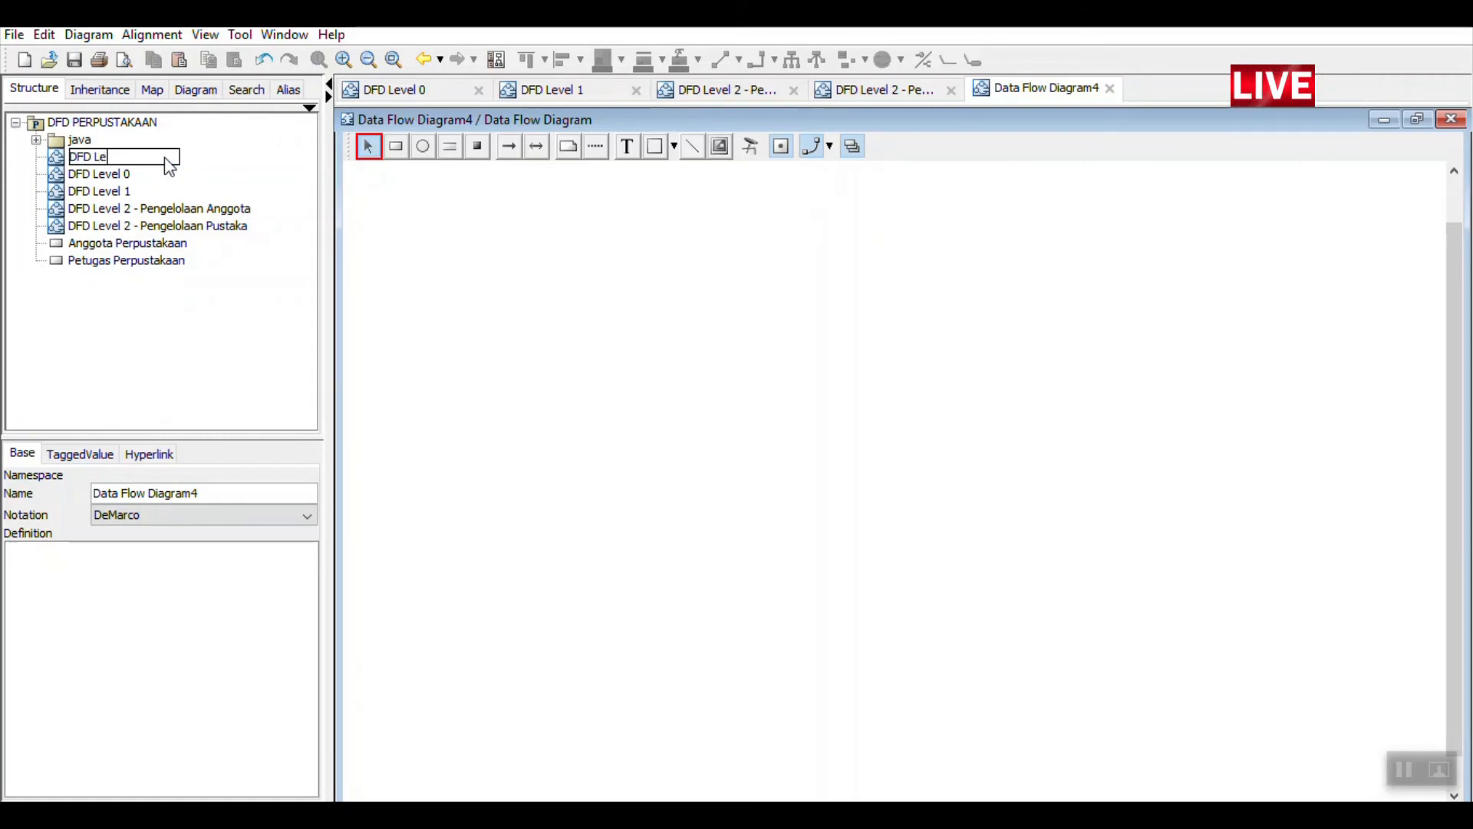
{"action": "type", "text": "vel "}
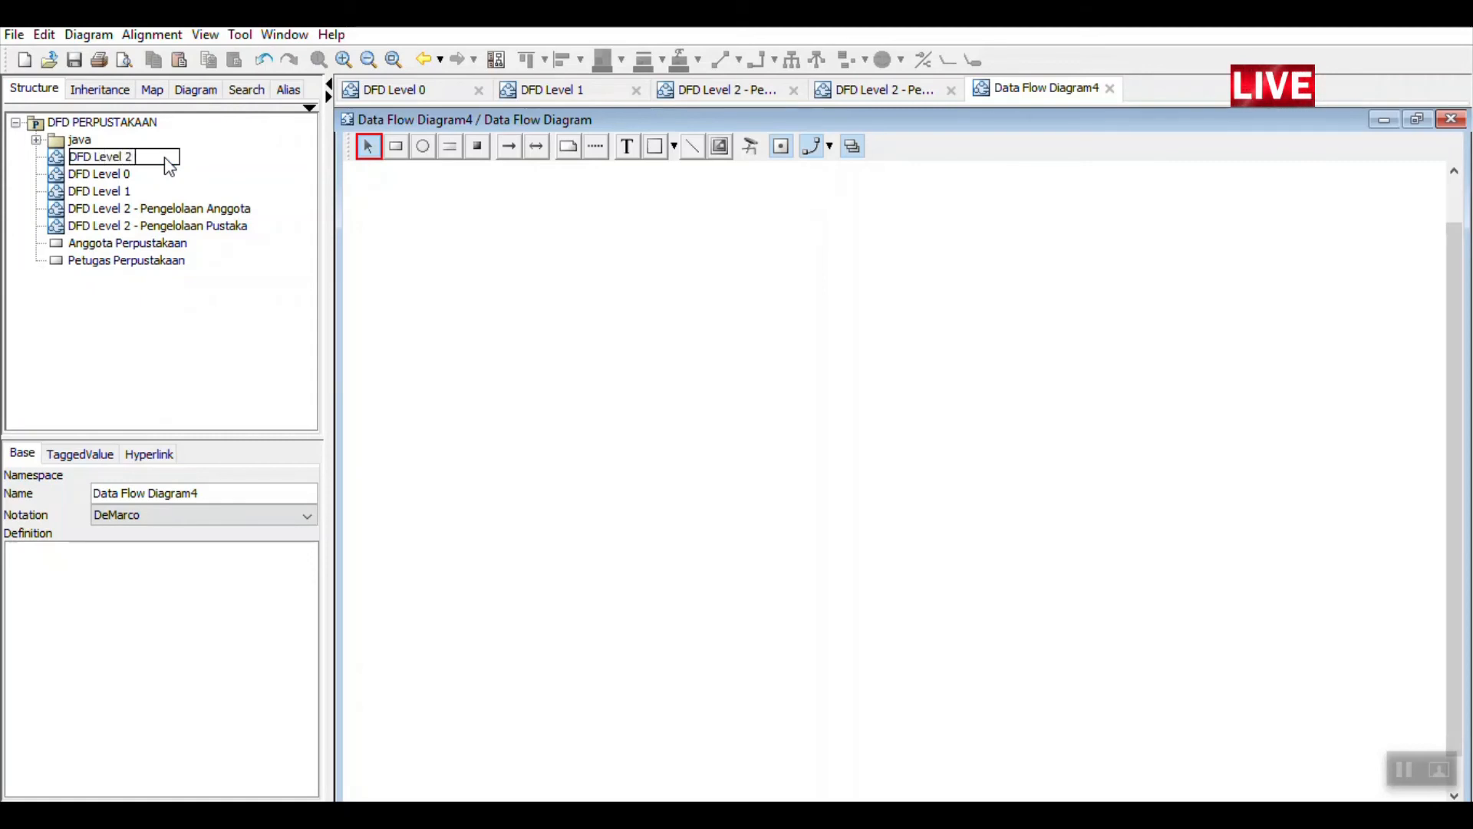
{"action": "type", "text": "2 -"}
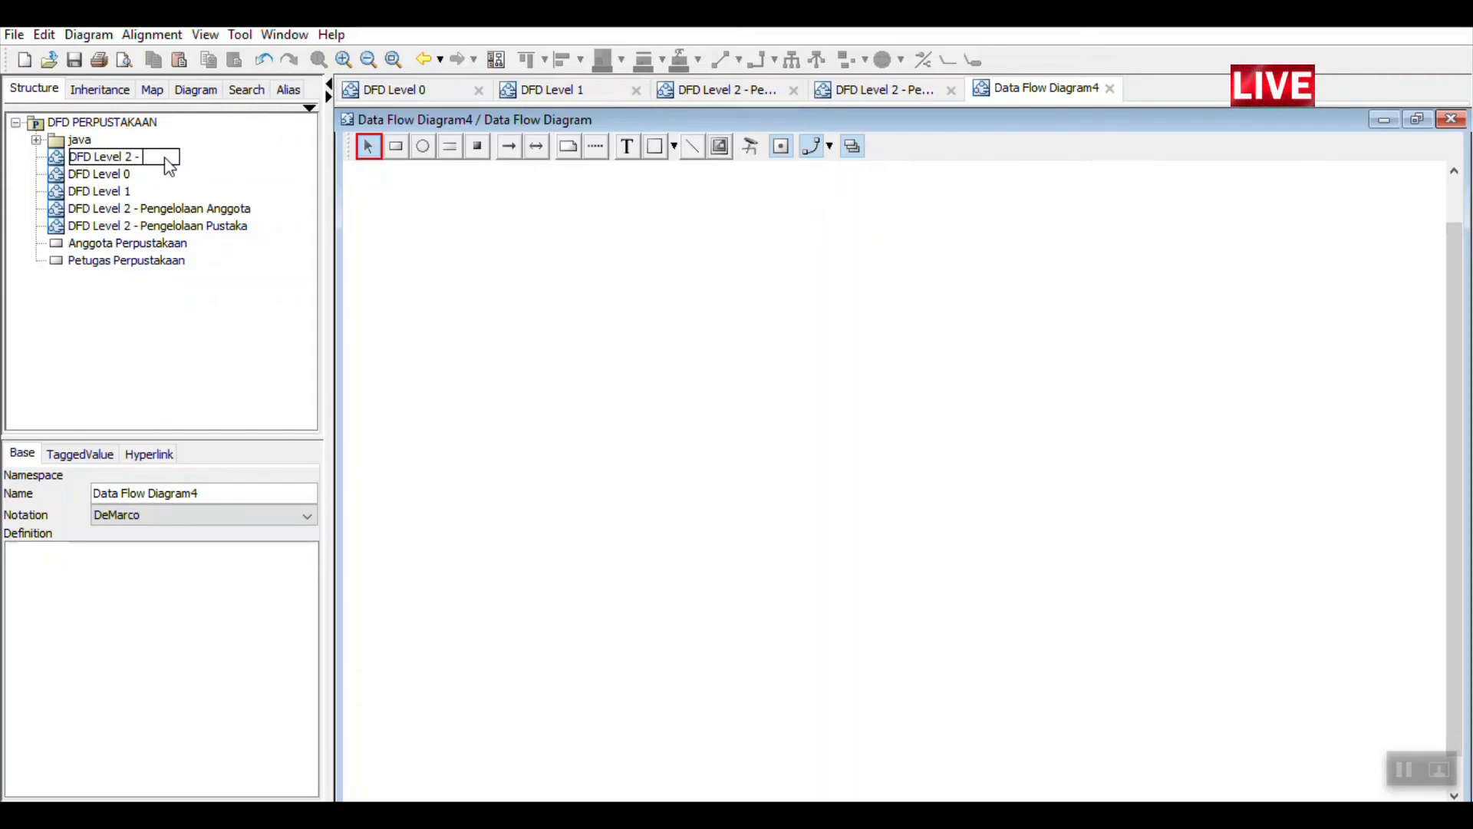
{"action": "type", "text": " Pengelo"}
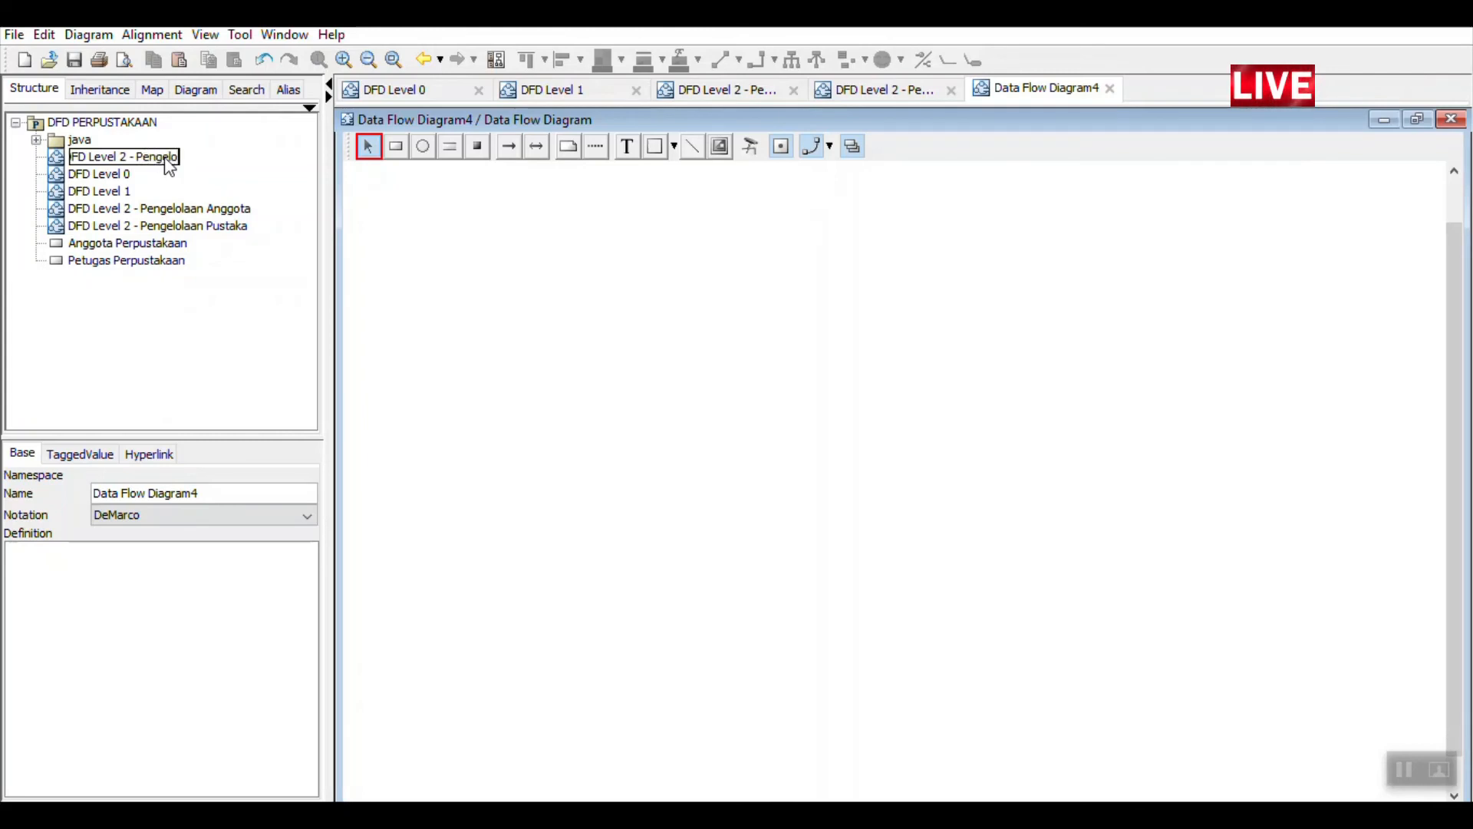
{"action": "type", "text": "laan"}
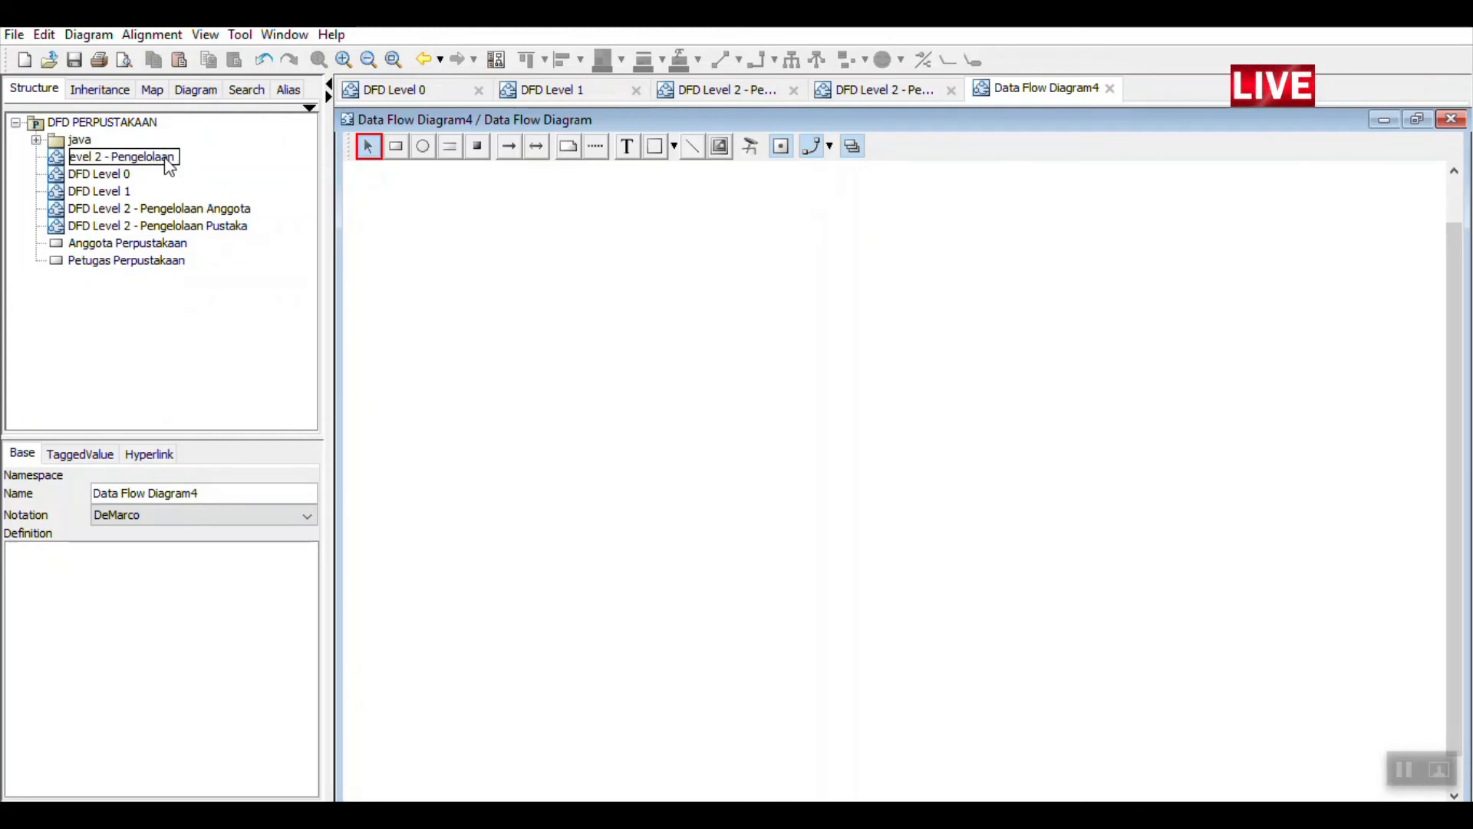
{"action": "type", "text": " P"}
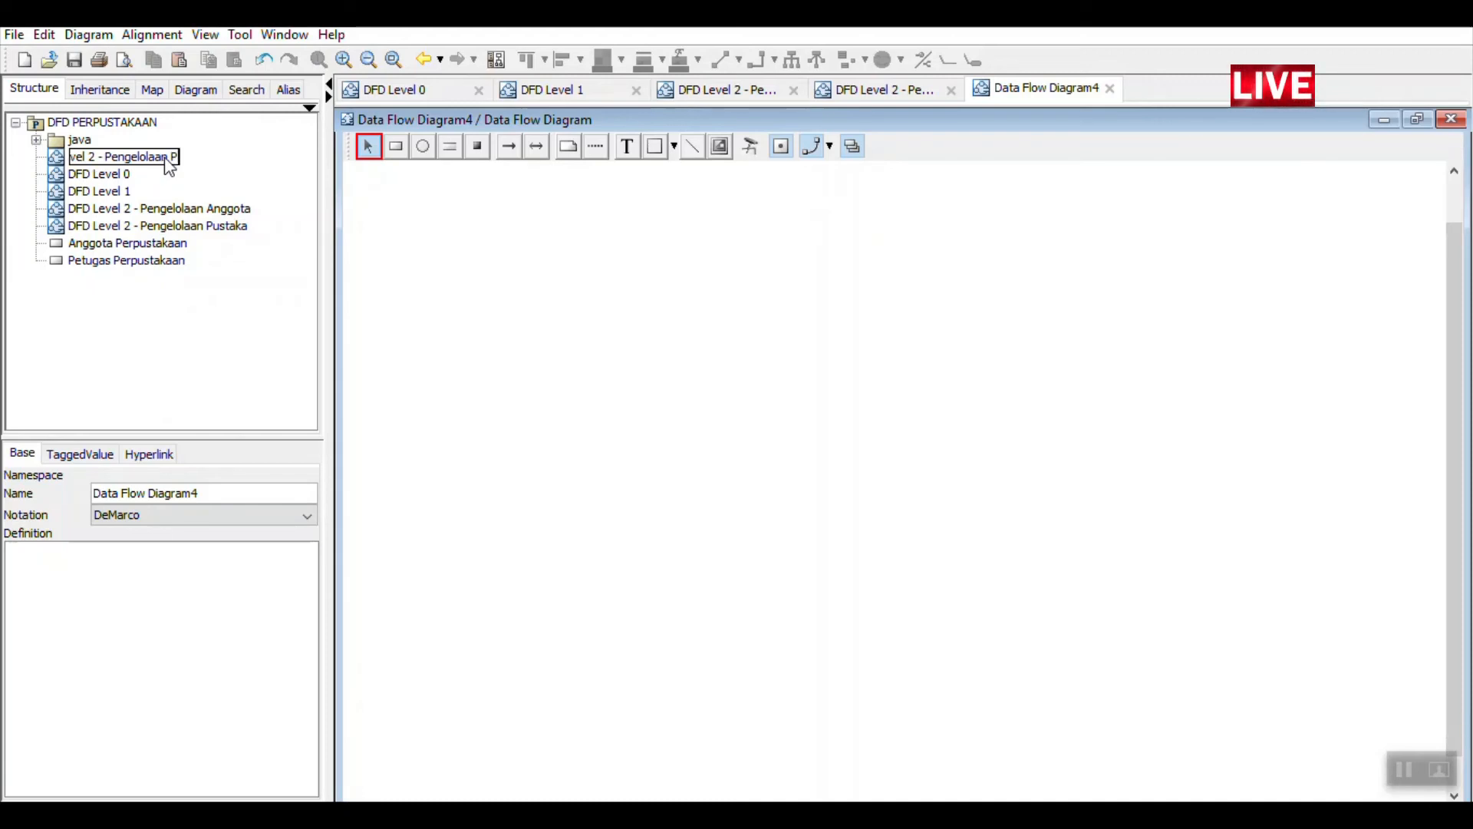
{"action": "type", "text": "eminjaman"}
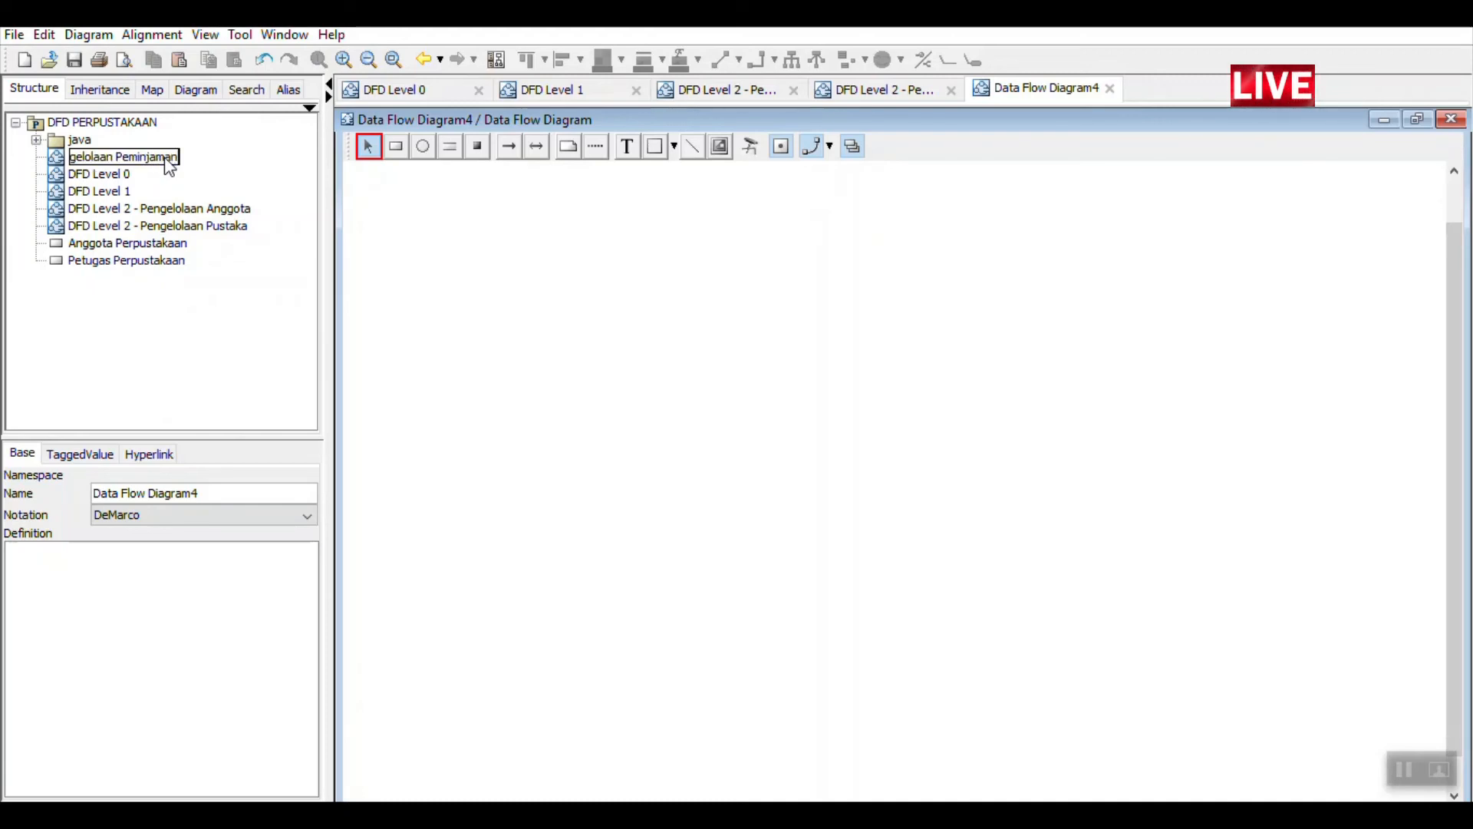
{"action": "key", "text": "Return"}
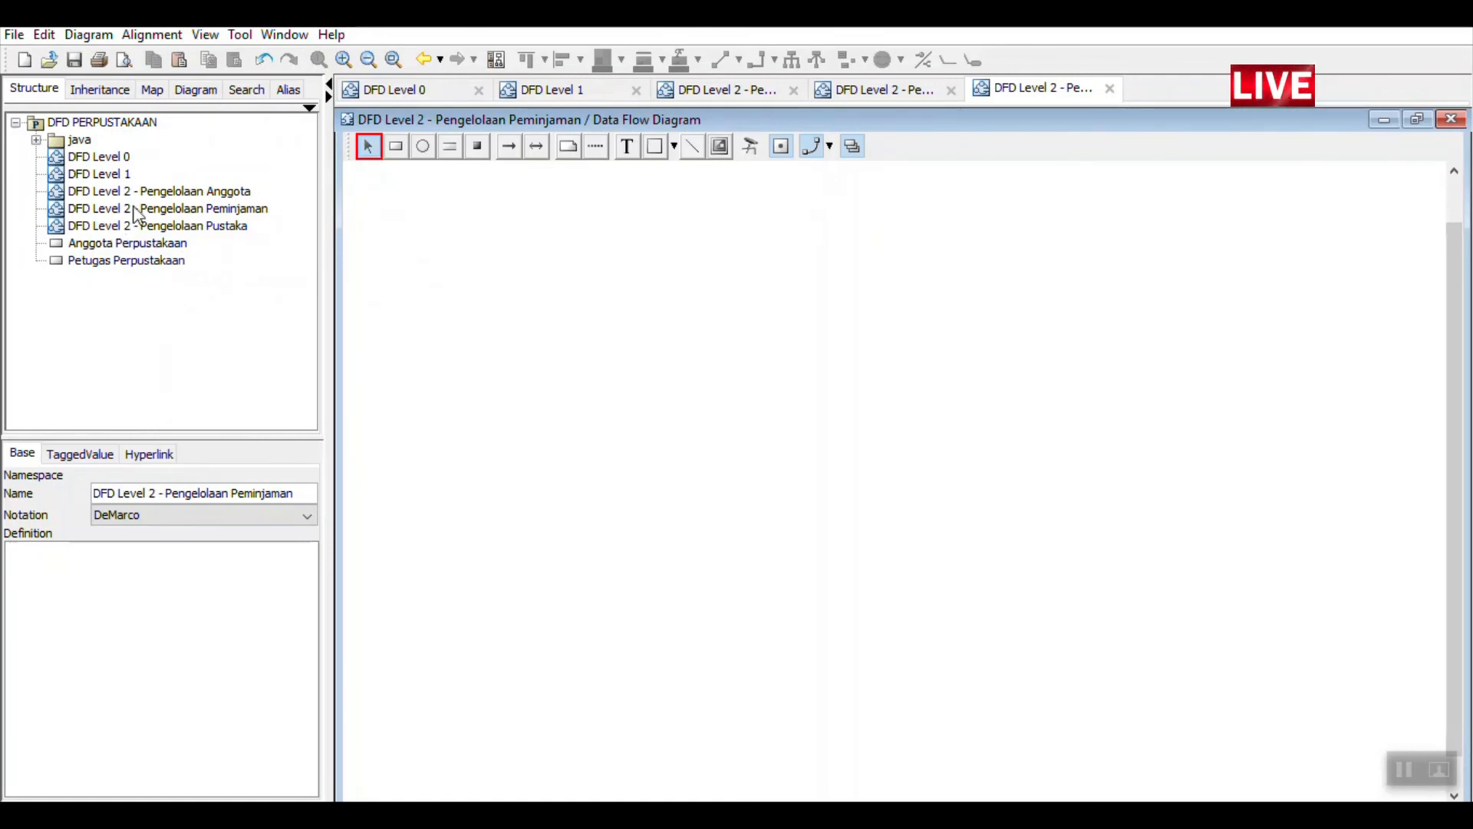
View the DFD Level 1 diagram briefly and return to the DFD Level 0 diagram
{"action": "left_click", "coordinate": [106, 159]}
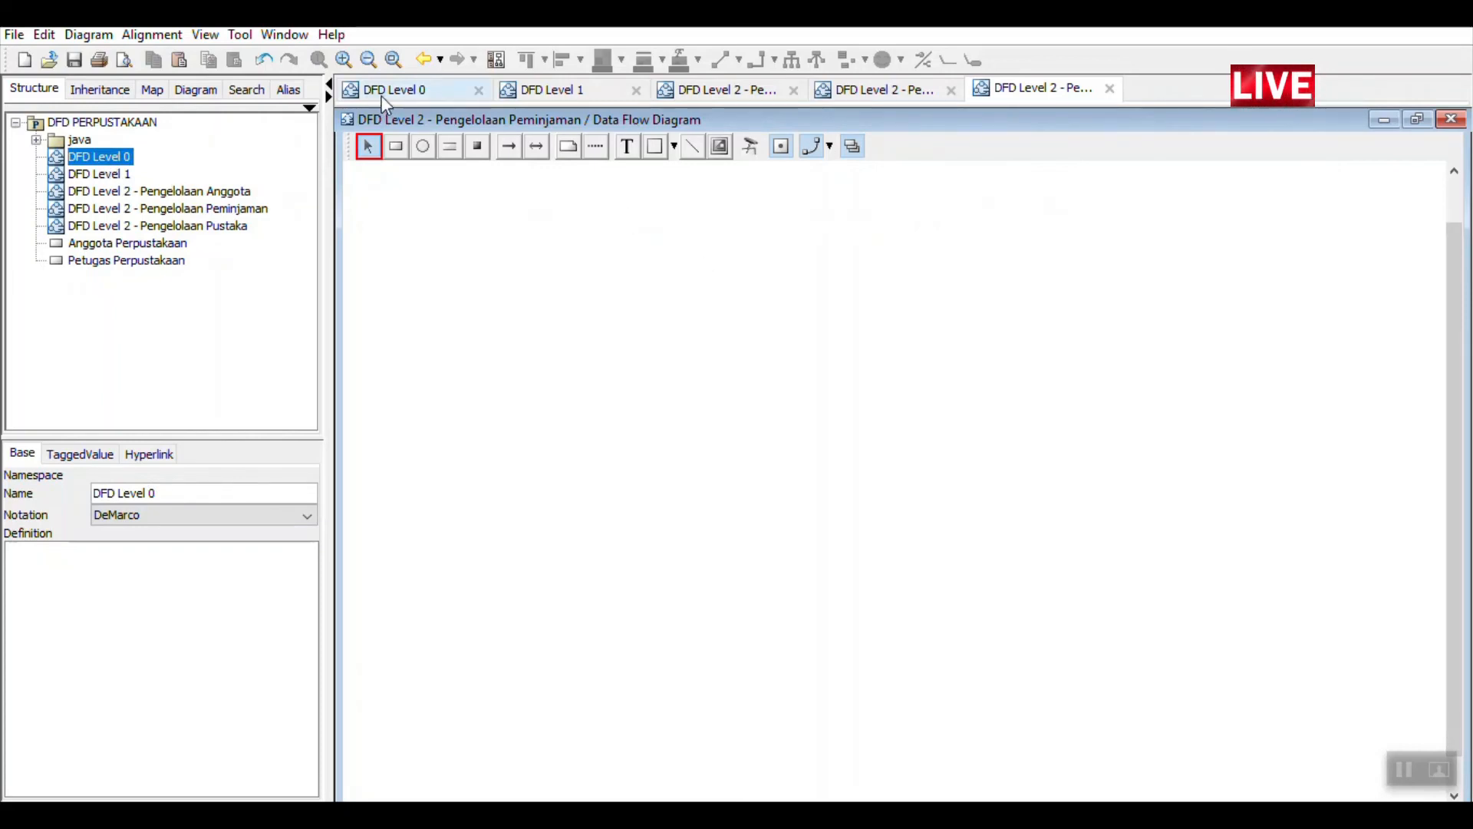
{"action": "left_click", "coordinate": [384, 96]}
{"action": "double_click", "coordinate": [94, 175]}
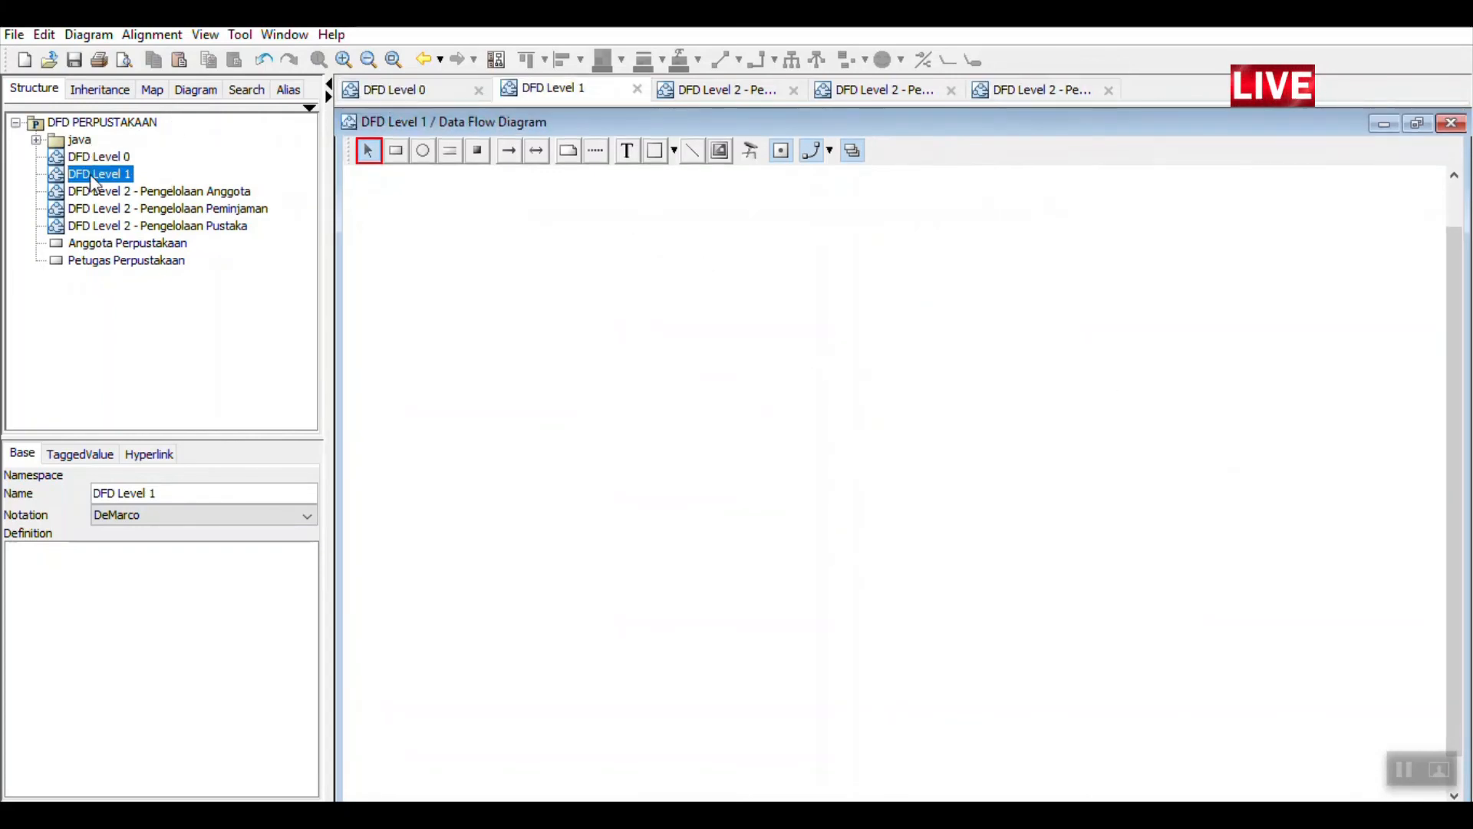
{"action": "double_click", "coordinate": [97, 158]}
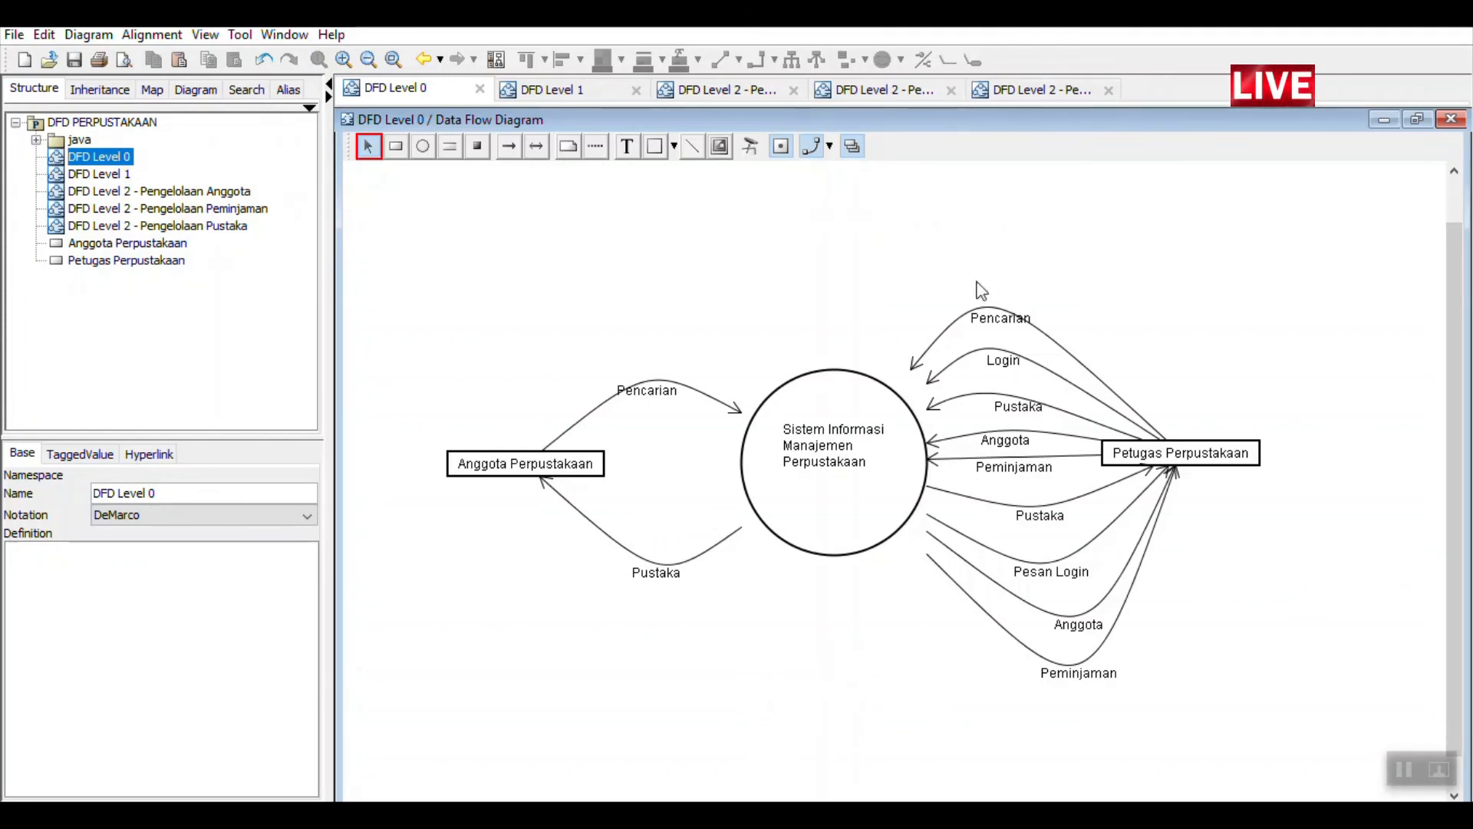
Place a text element below the DFD Level 0 flows and consult the DFD level 0 reference figure in the Word document
{"action": "left_click", "coordinate": [627, 146]}
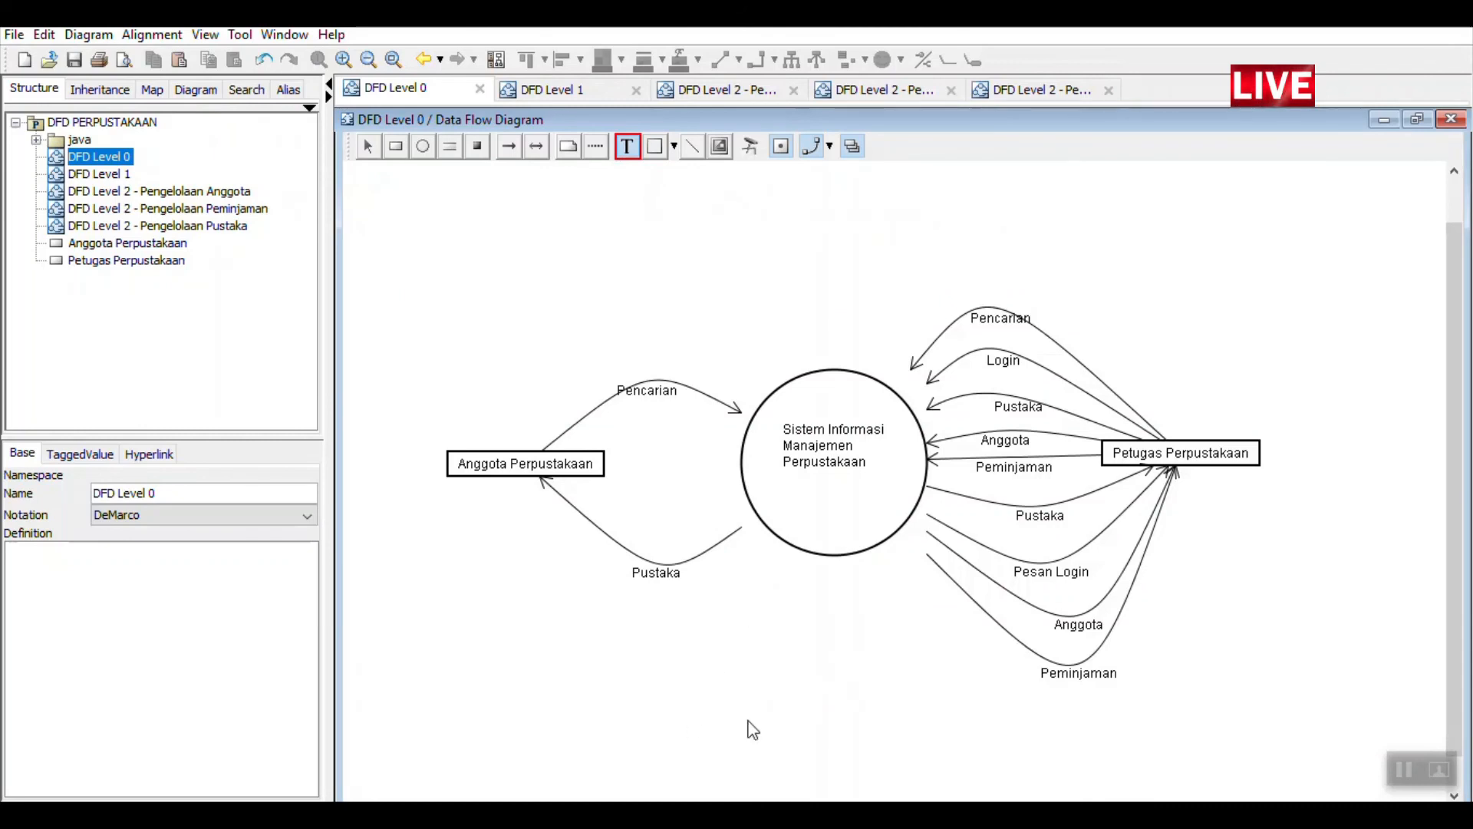
{"action": "left_click", "coordinate": [910, 732]}
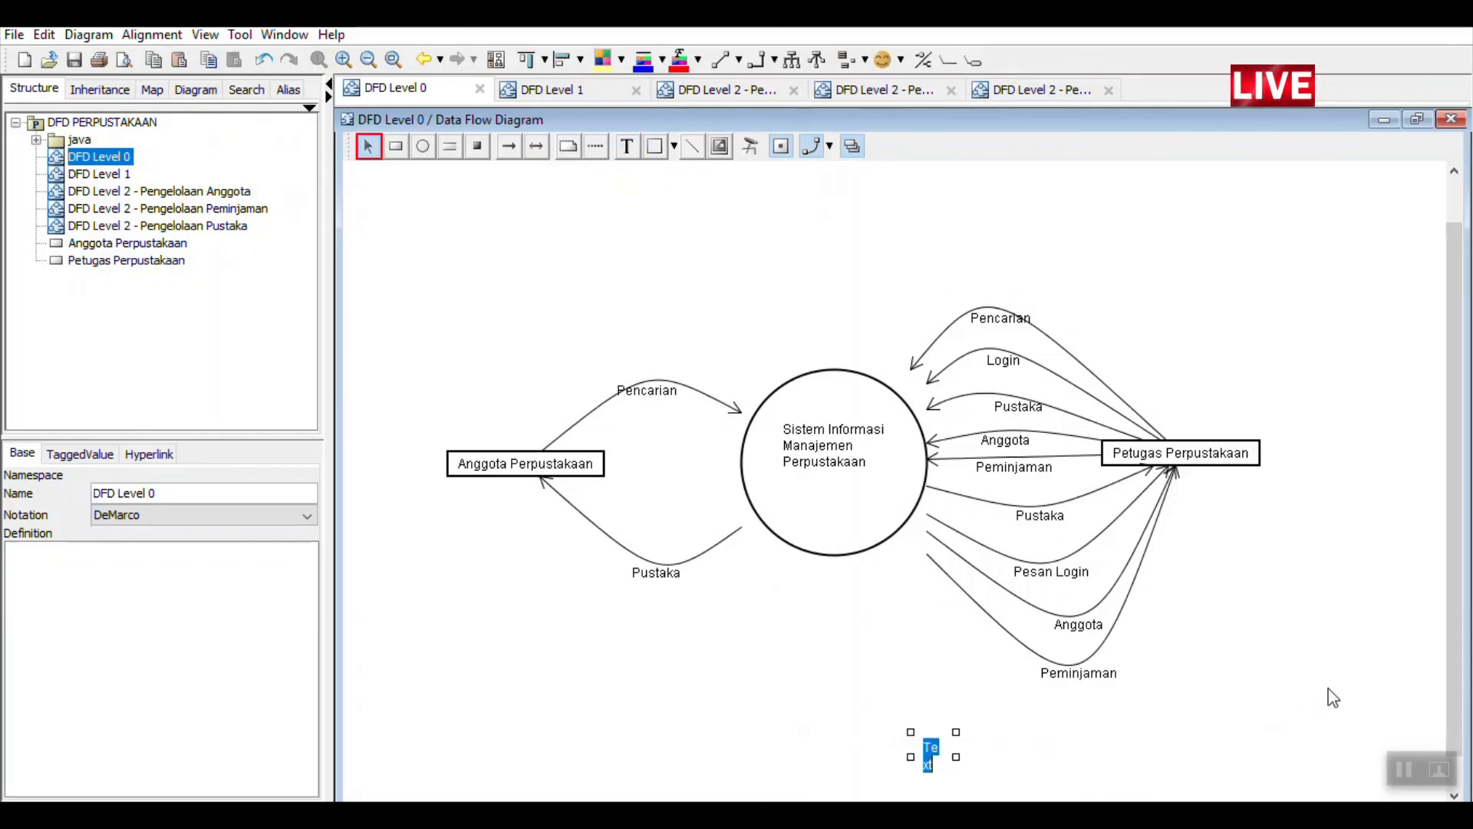
{"action": "key", "text": "alt+Tab"}
{"action": "scroll", "coordinate": [1297, 669], "scroll_direction": "up", "scroll_amount": 10}
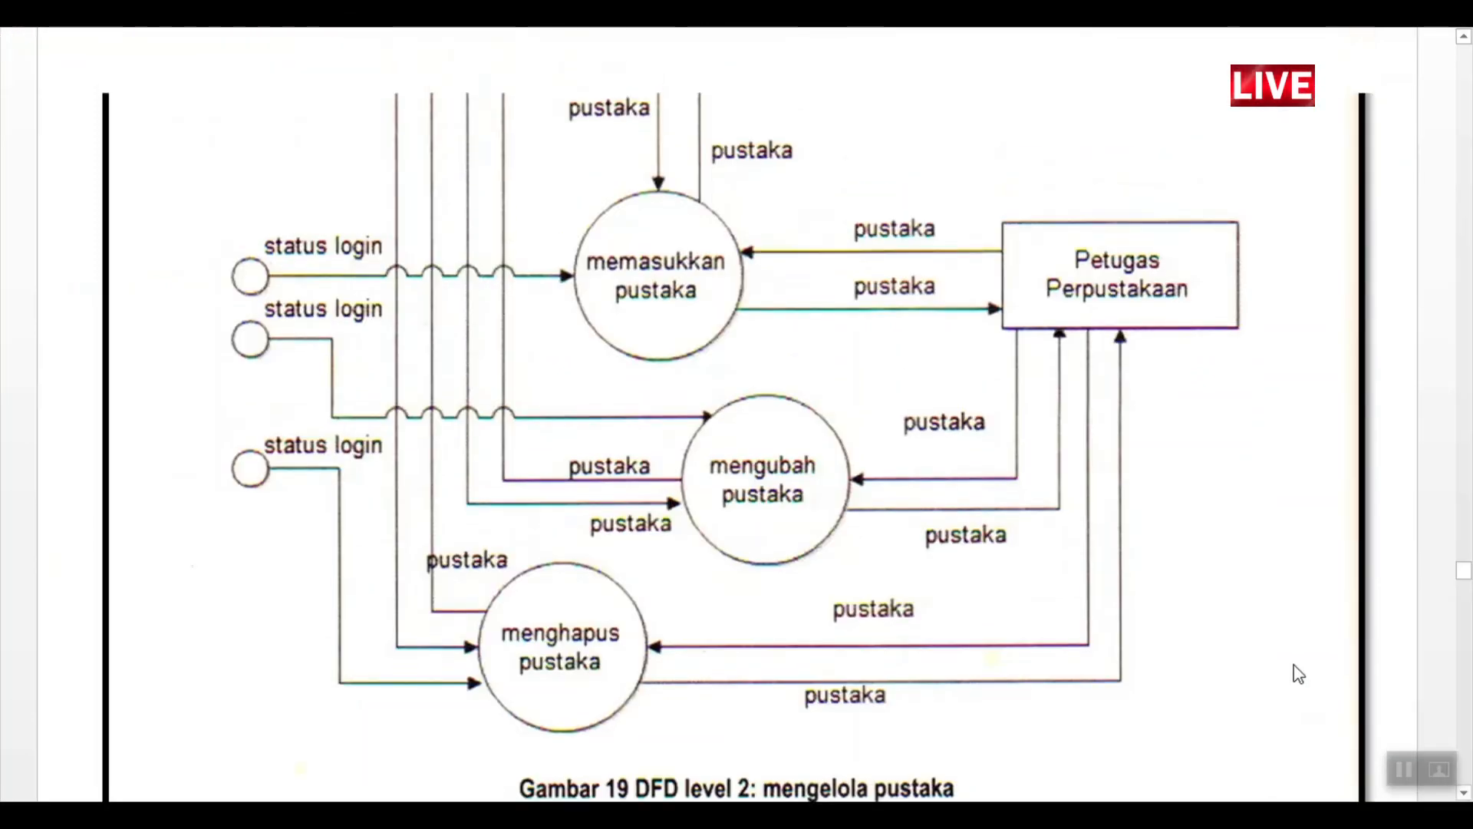
{"action": "scroll", "coordinate": [1293, 590], "scroll_direction": "up", "scroll_amount": 15}
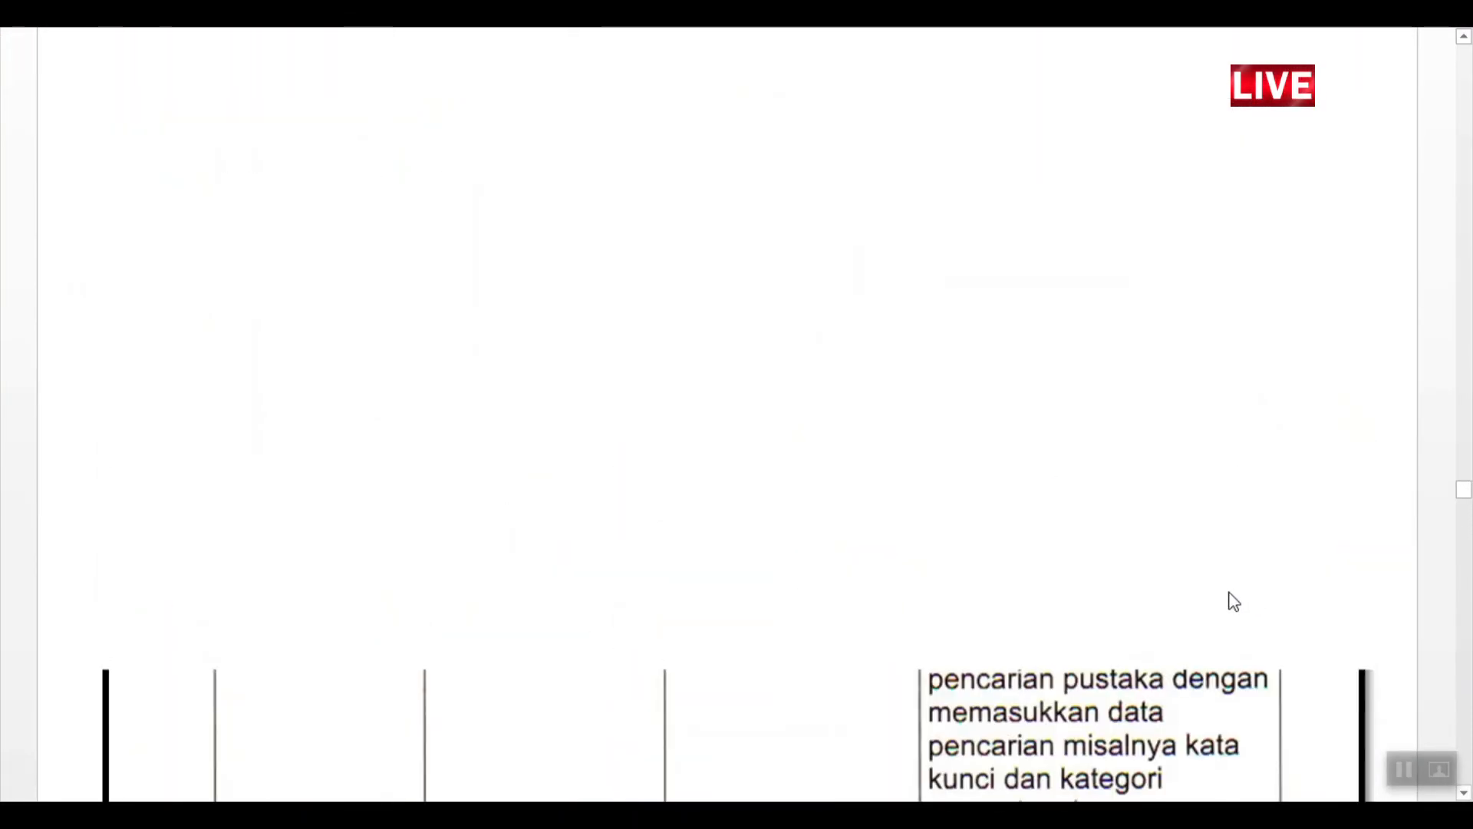
{"action": "scroll", "coordinate": [1213, 572], "scroll_direction": "up", "scroll_amount": 15}
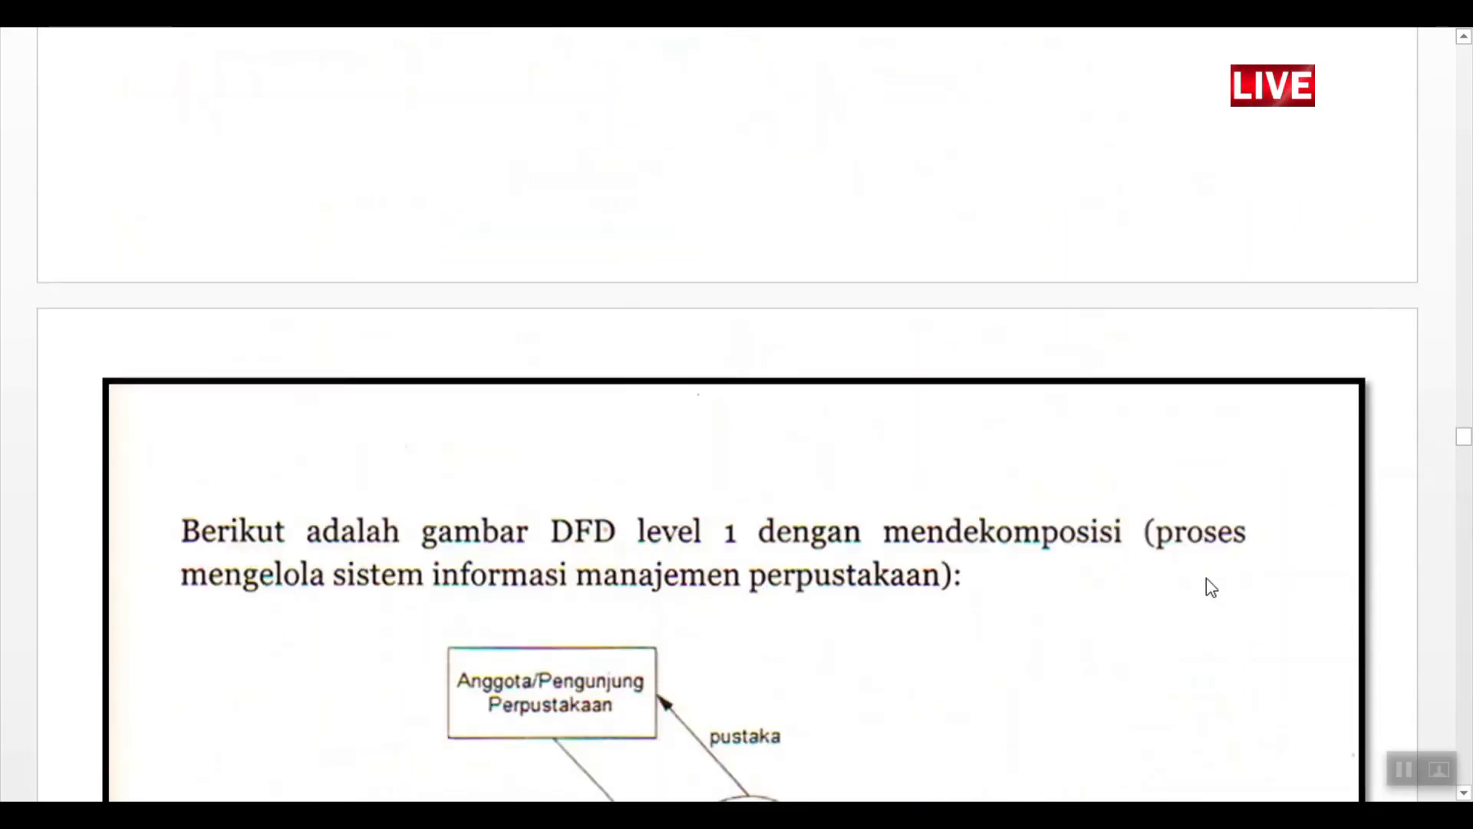
{"action": "scroll", "coordinate": [1208, 599], "scroll_direction": "up", "scroll_amount": 15}
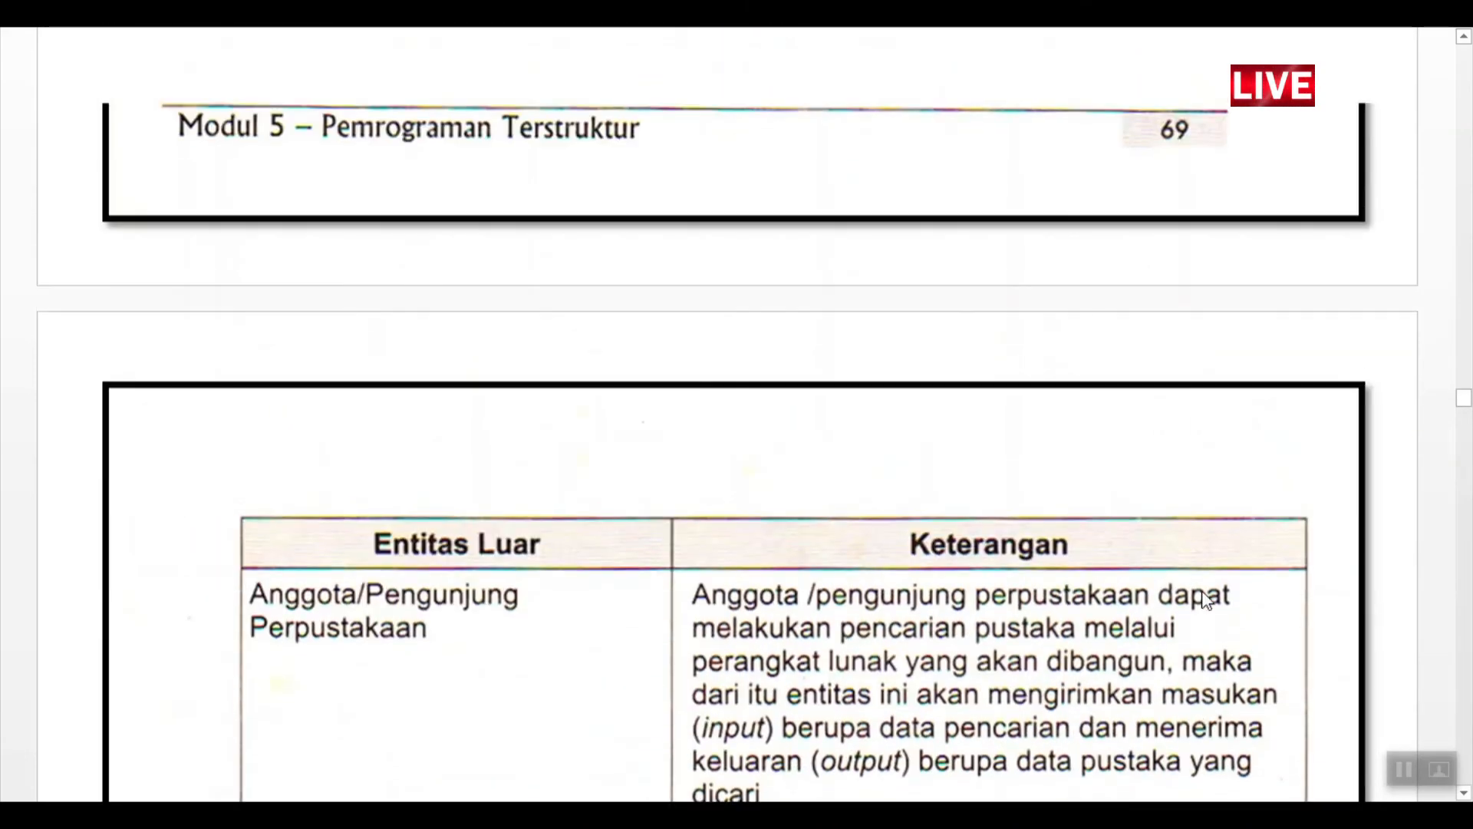
{"action": "scroll", "coordinate": [1199, 598], "scroll_direction": "up", "scroll_amount": 5}
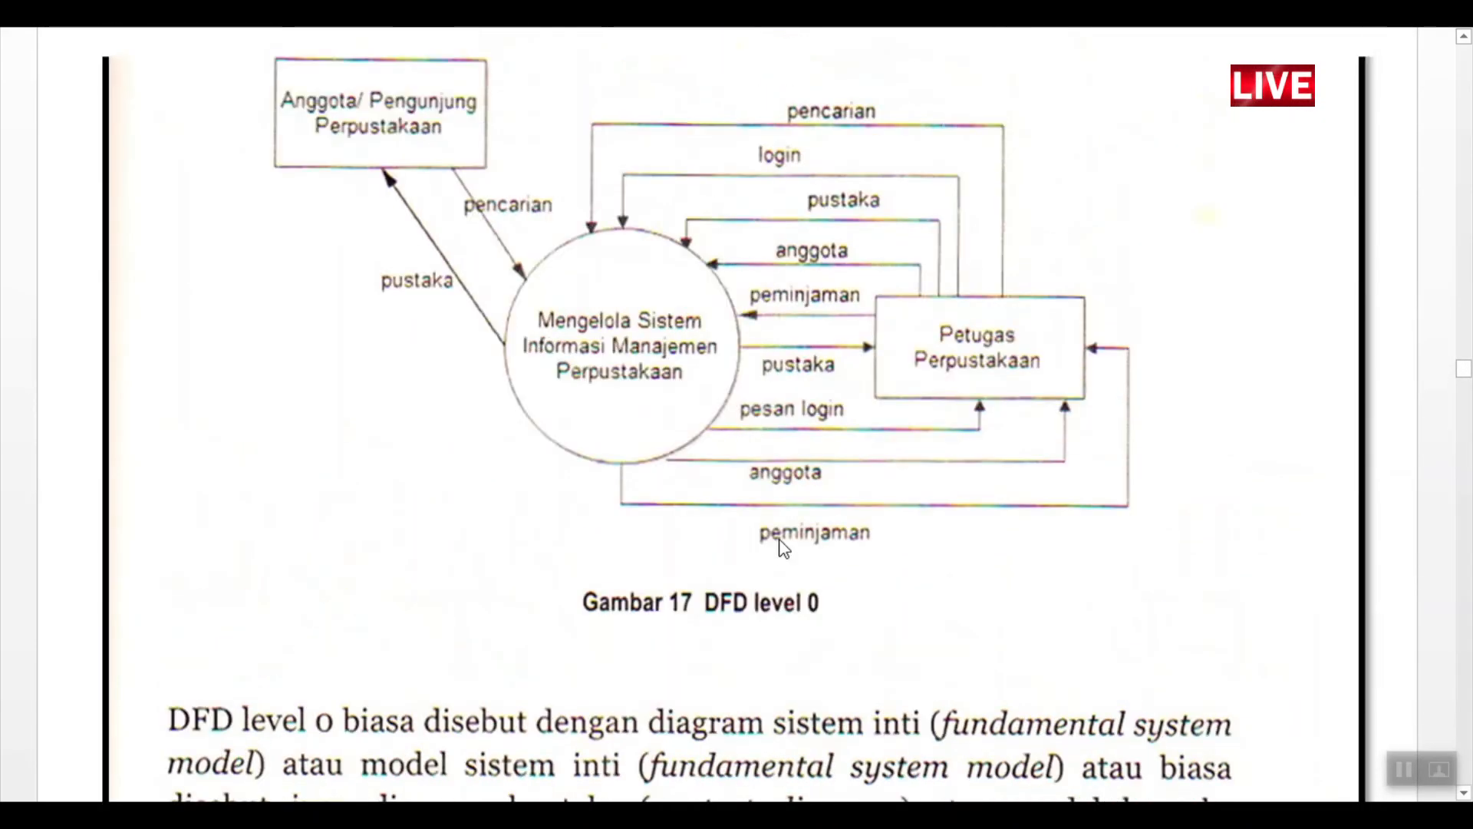
{"action": "key", "text": "alt+Tab"}
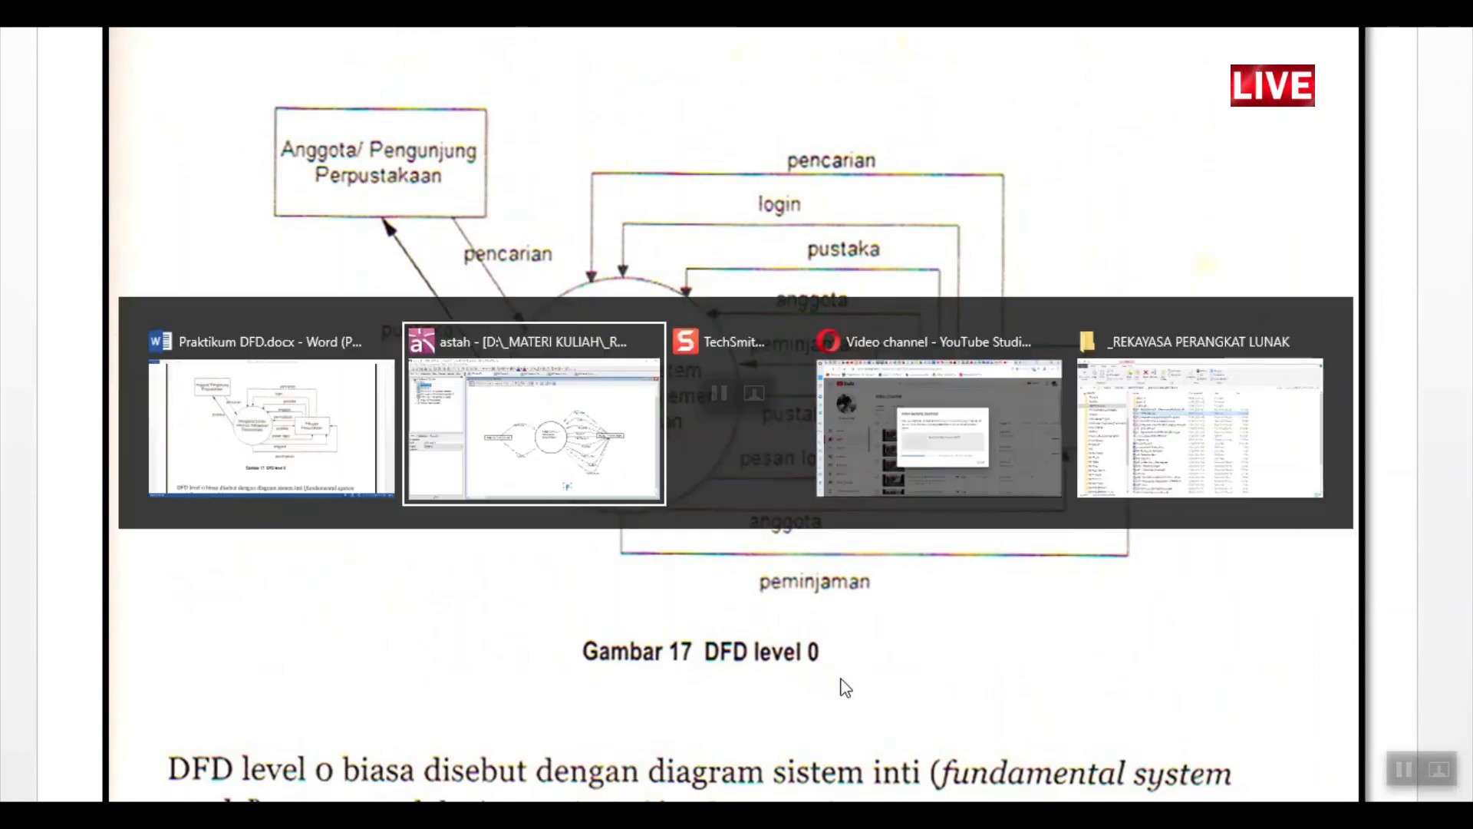
Enter the caption text "DFD Level 0 : Sistem Informasi Mana" in the new text element
{"action": "type", "text": "DF"}
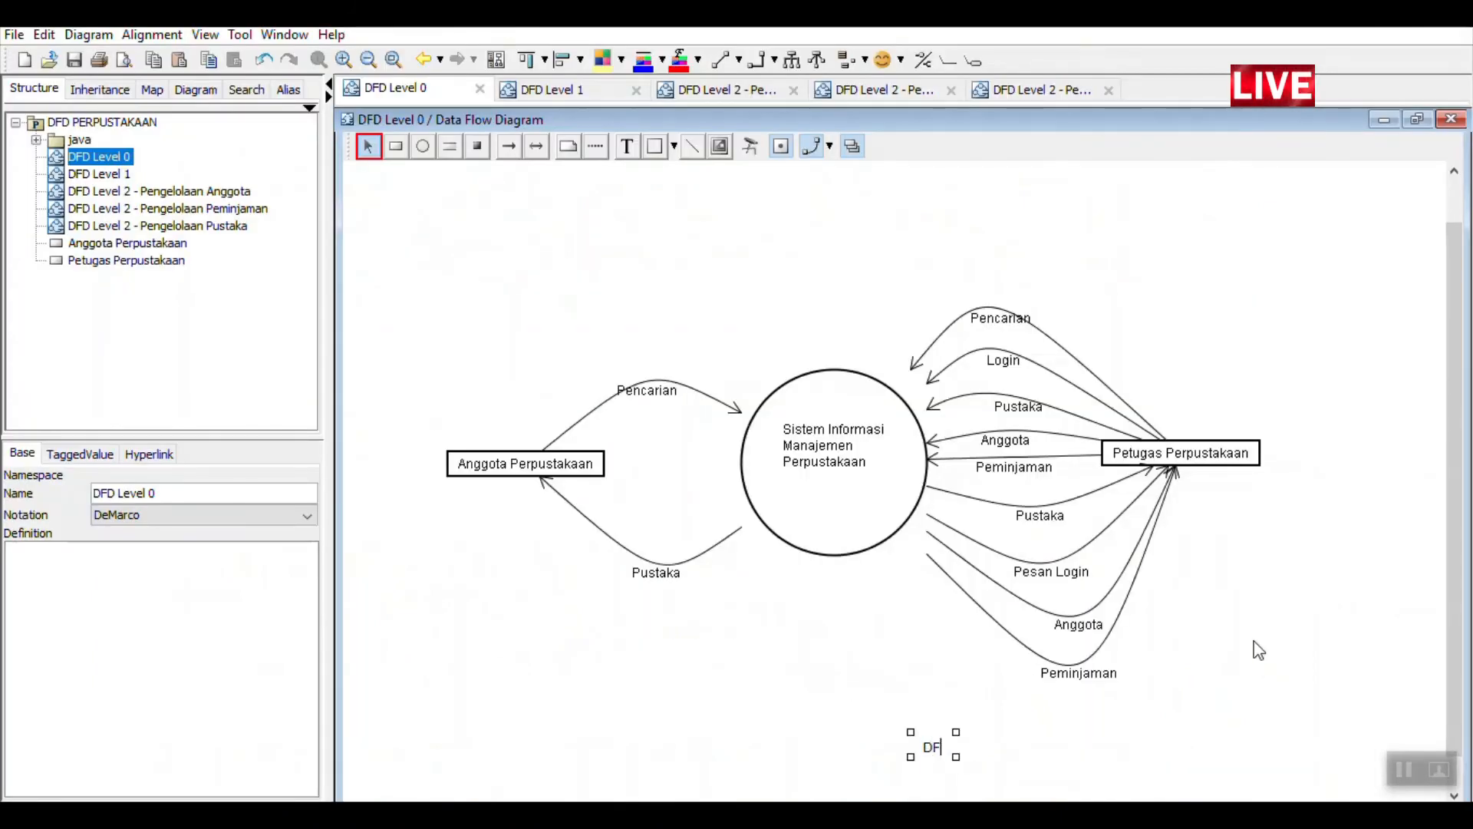
{"action": "type", "text": "D Le"}
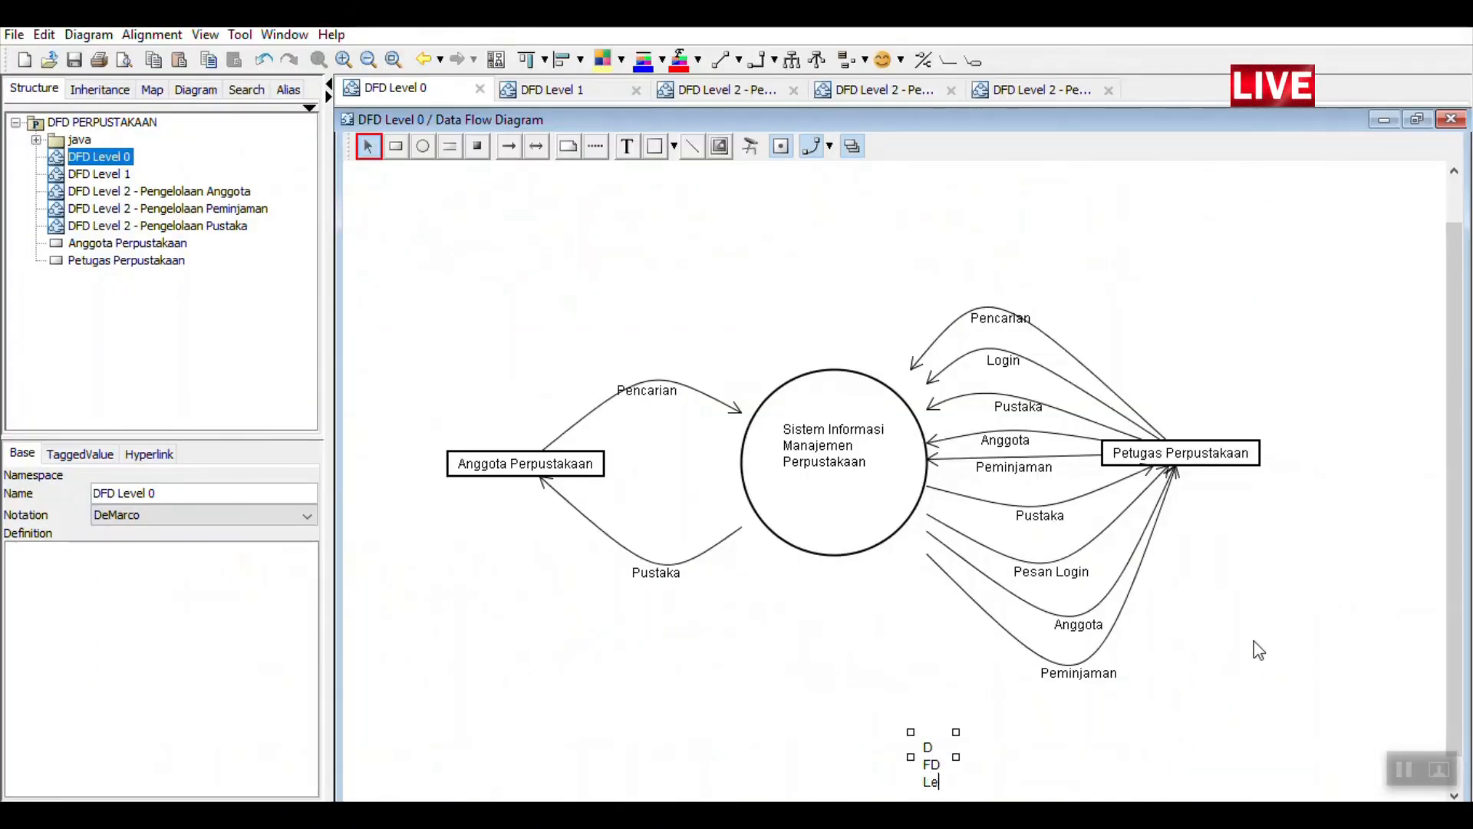
{"action": "type", "text": "vel"}
{"action": "key", "text": "ctrl+a"}
{"action": "scroll", "coordinate": [1258, 650], "scroll_direction": "down", "scroll_amount": 3}
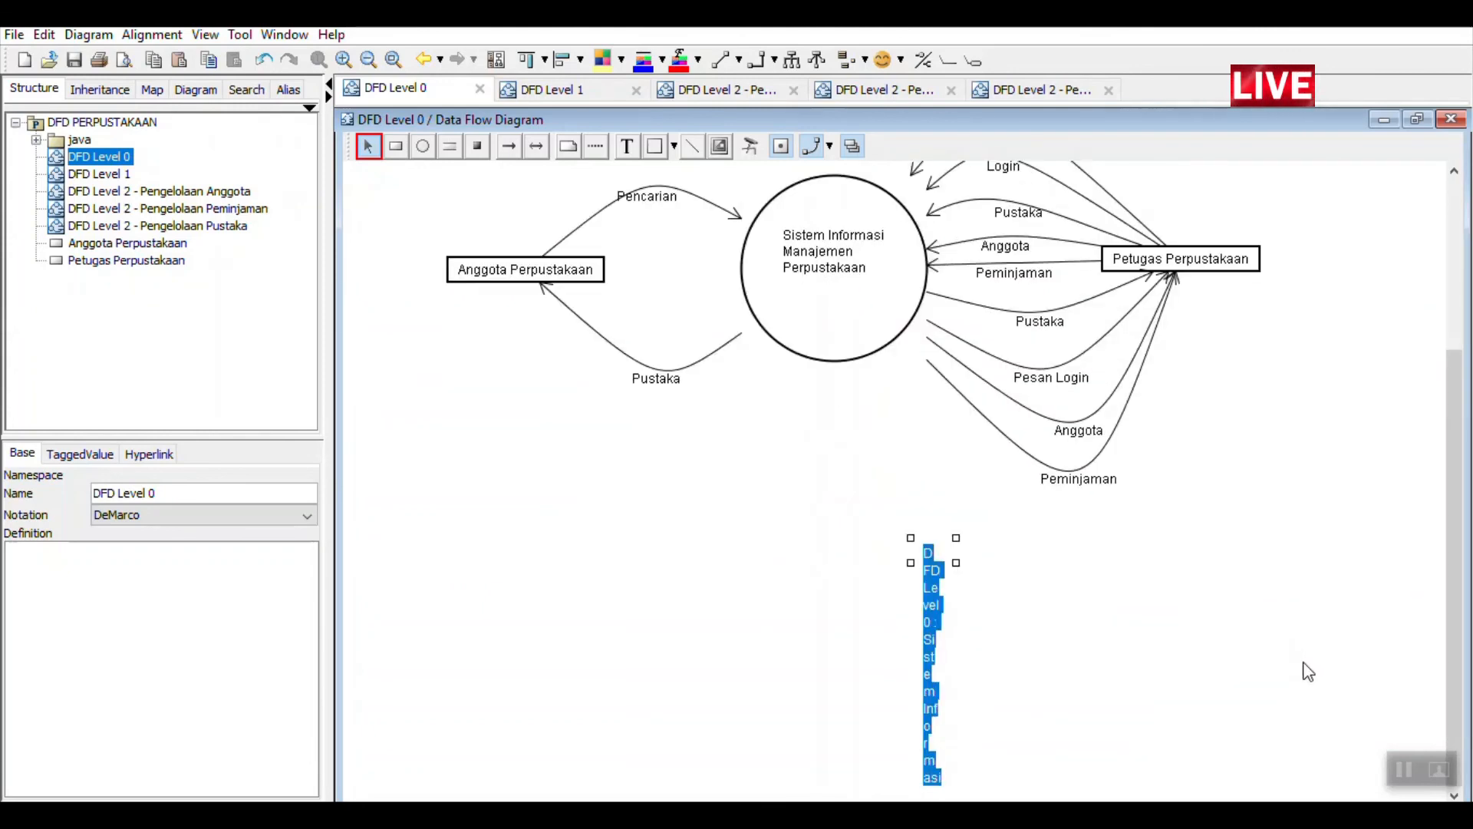
{"action": "key", "text": "Right"}
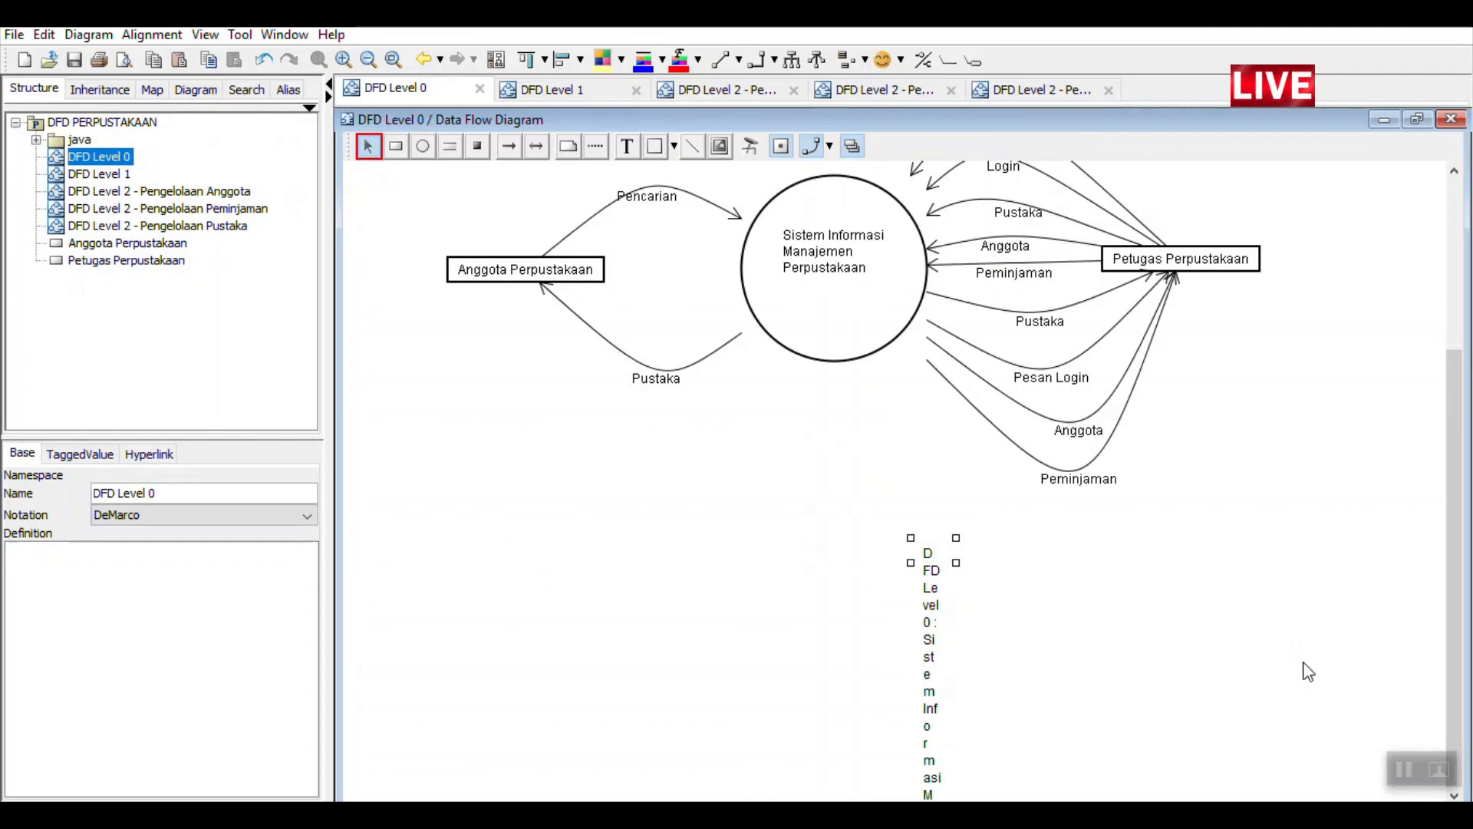
{"action": "key", "text": "ctrl+a"}
{"action": "scroll", "coordinate": [1309, 631], "scroll_direction": "down", "scroll_amount": 1}
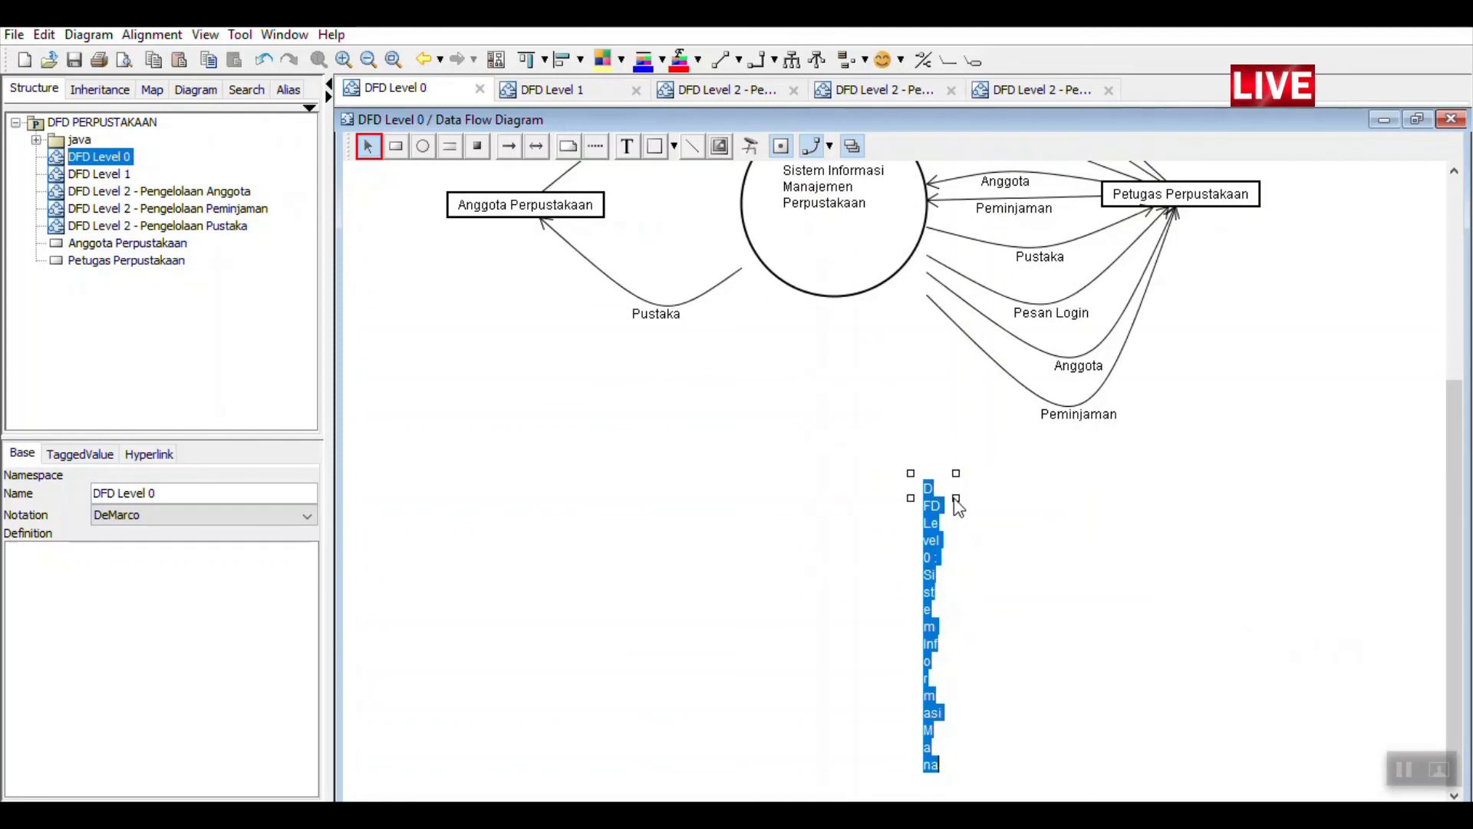
Move the caption beneath the process circle and widen its box so the text fits on one line
{"action": "left_click_drag", "start_coordinate": [957, 507], "coordinate": [884, 466]}
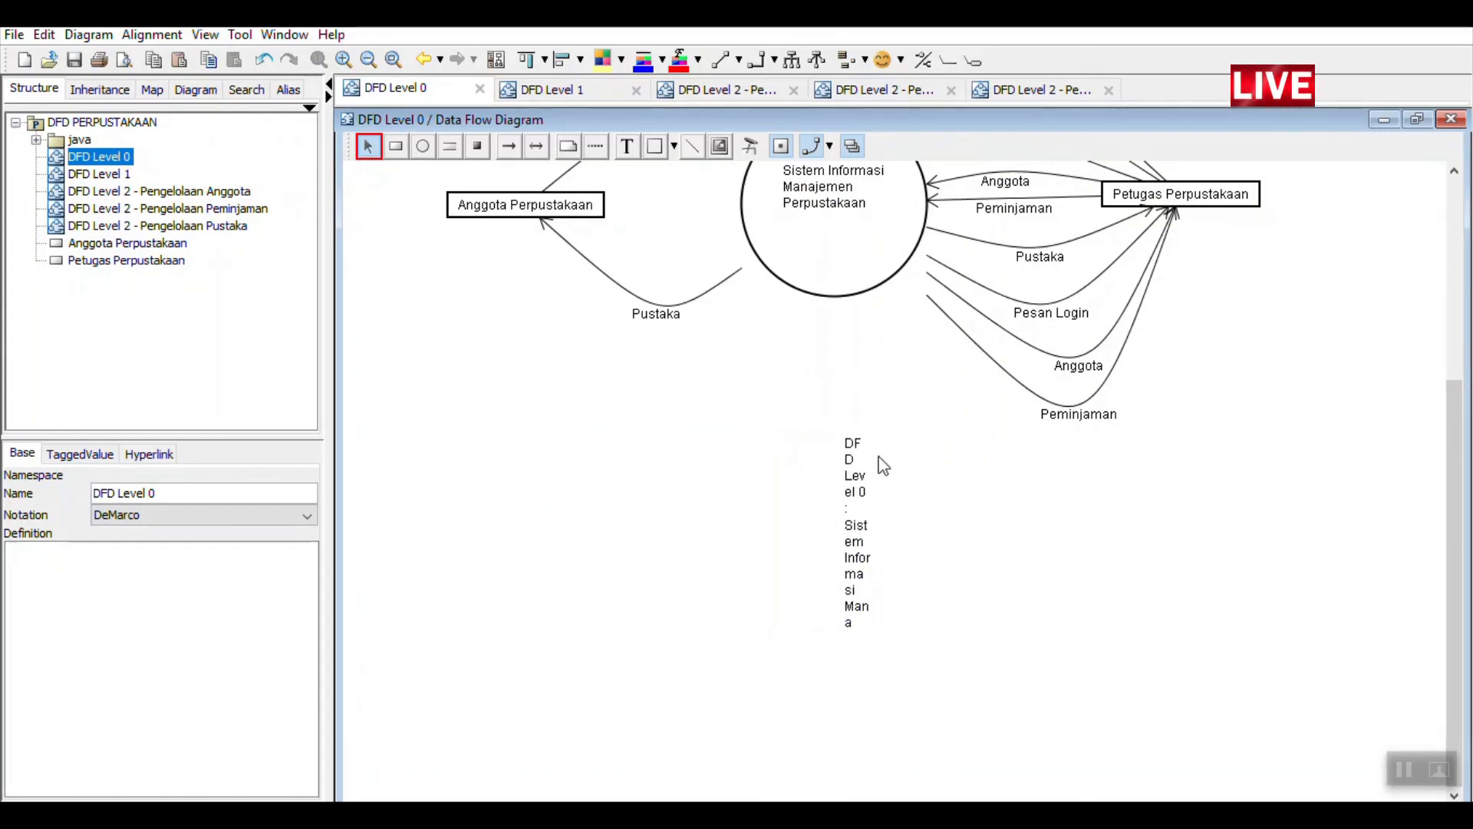
{"action": "left_click", "coordinate": [874, 487]}
{"action": "left_click_drag", "start_coordinate": [879, 635], "coordinate": [1044, 609]}
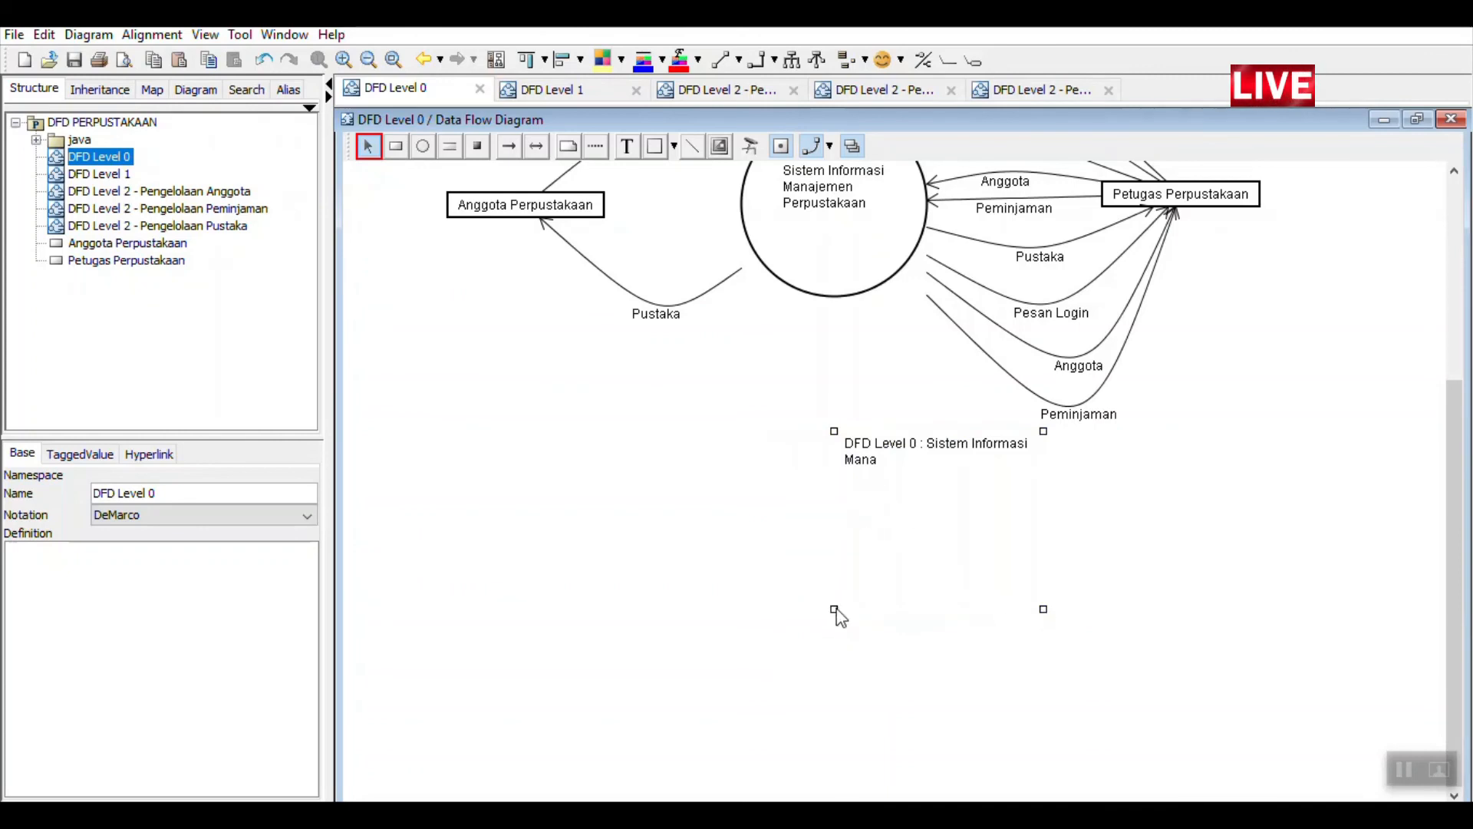
{"action": "left_click_drag", "start_coordinate": [834, 609], "coordinate": [681, 518]}
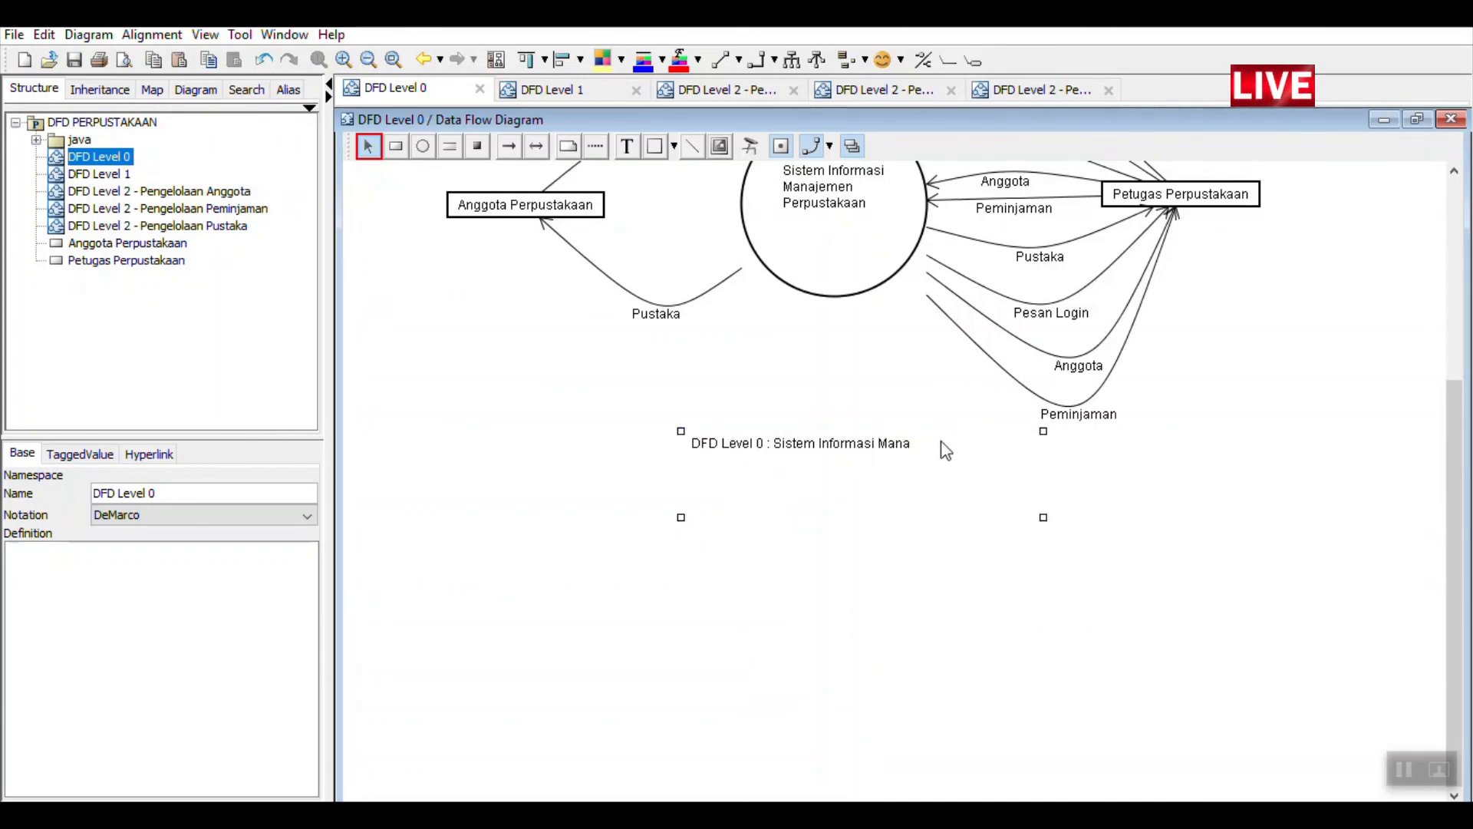
Complete the caption as "DFD Level 0 : Sistem Informasi Manajemen Perpustakaan"
{"action": "double_click", "coordinate": [924, 448]}
{"action": "left_click", "coordinate": [929, 447]}
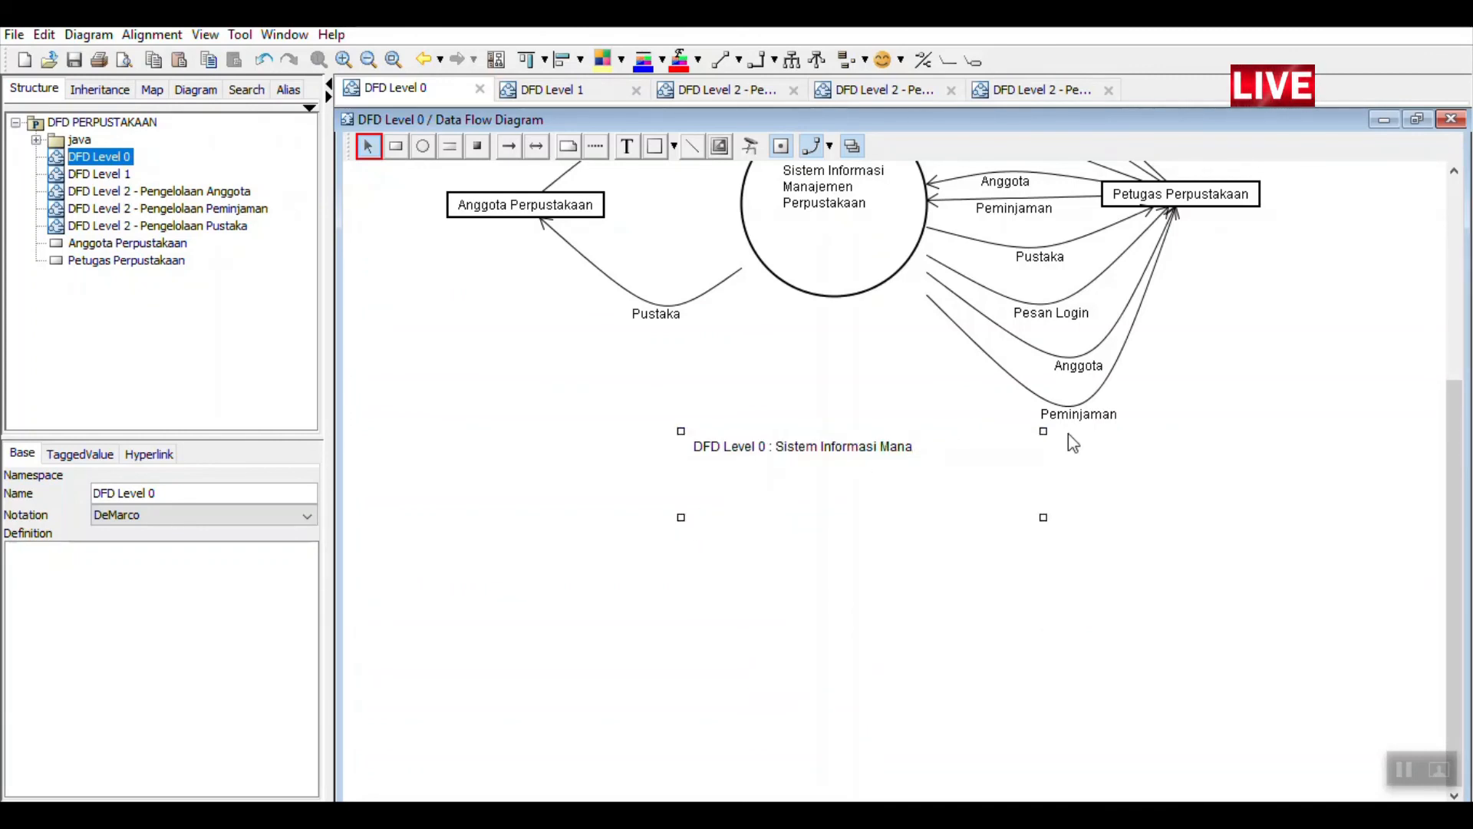
{"action": "type", "text": "jemen"}
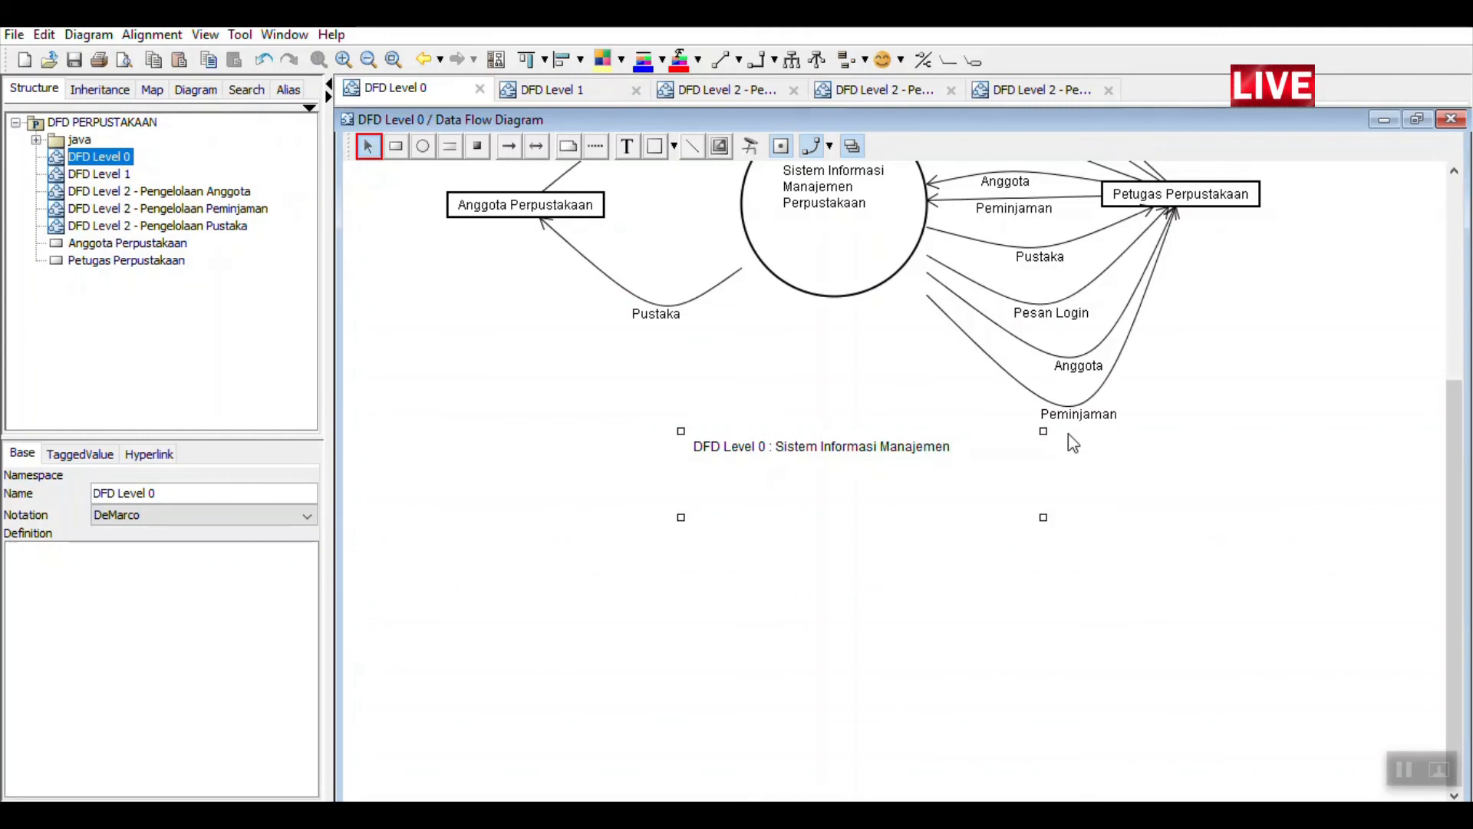
{"action": "type", "text": " Pe"}
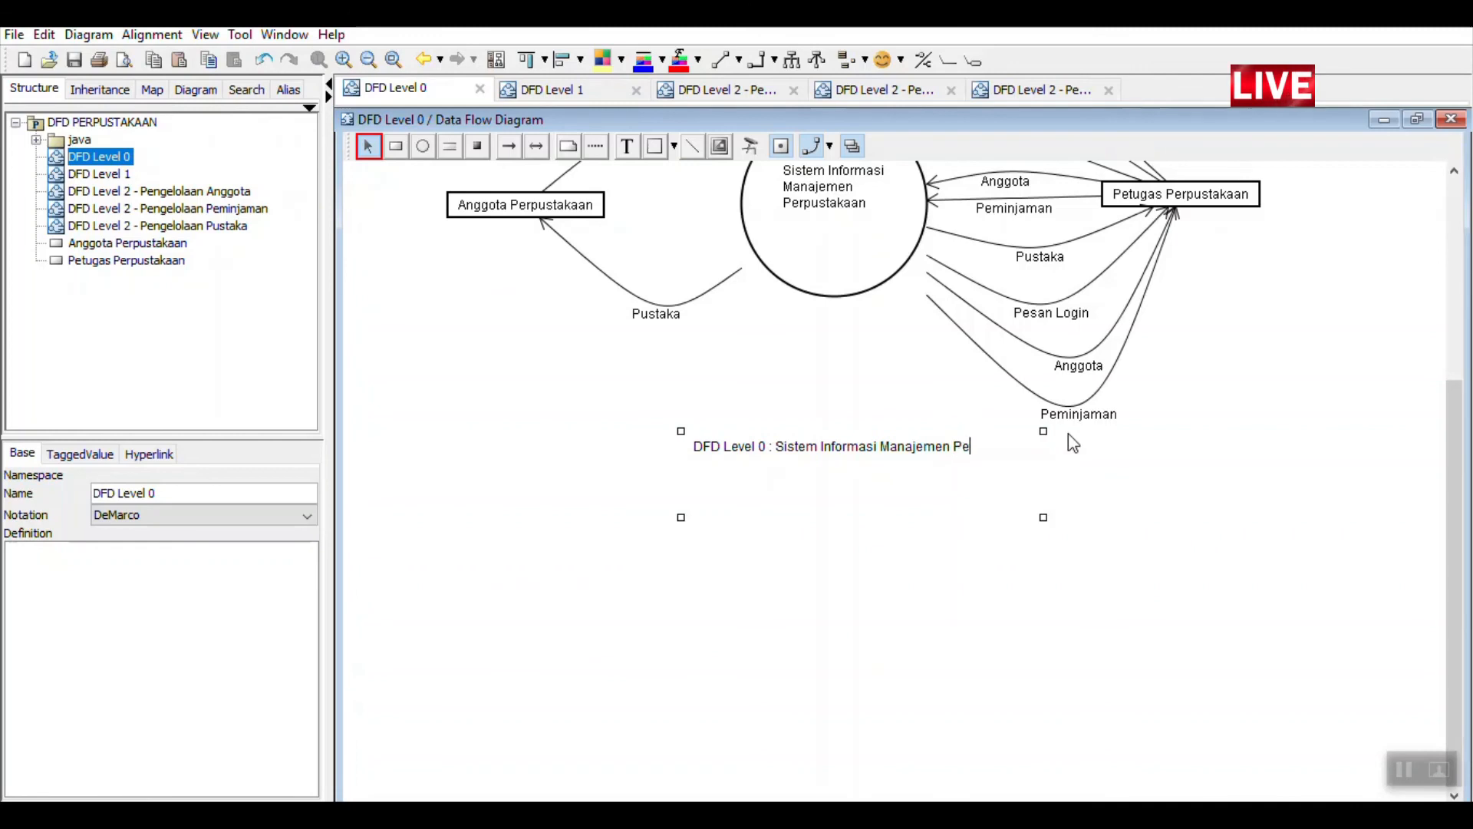
{"action": "type", "text": "rpus"}
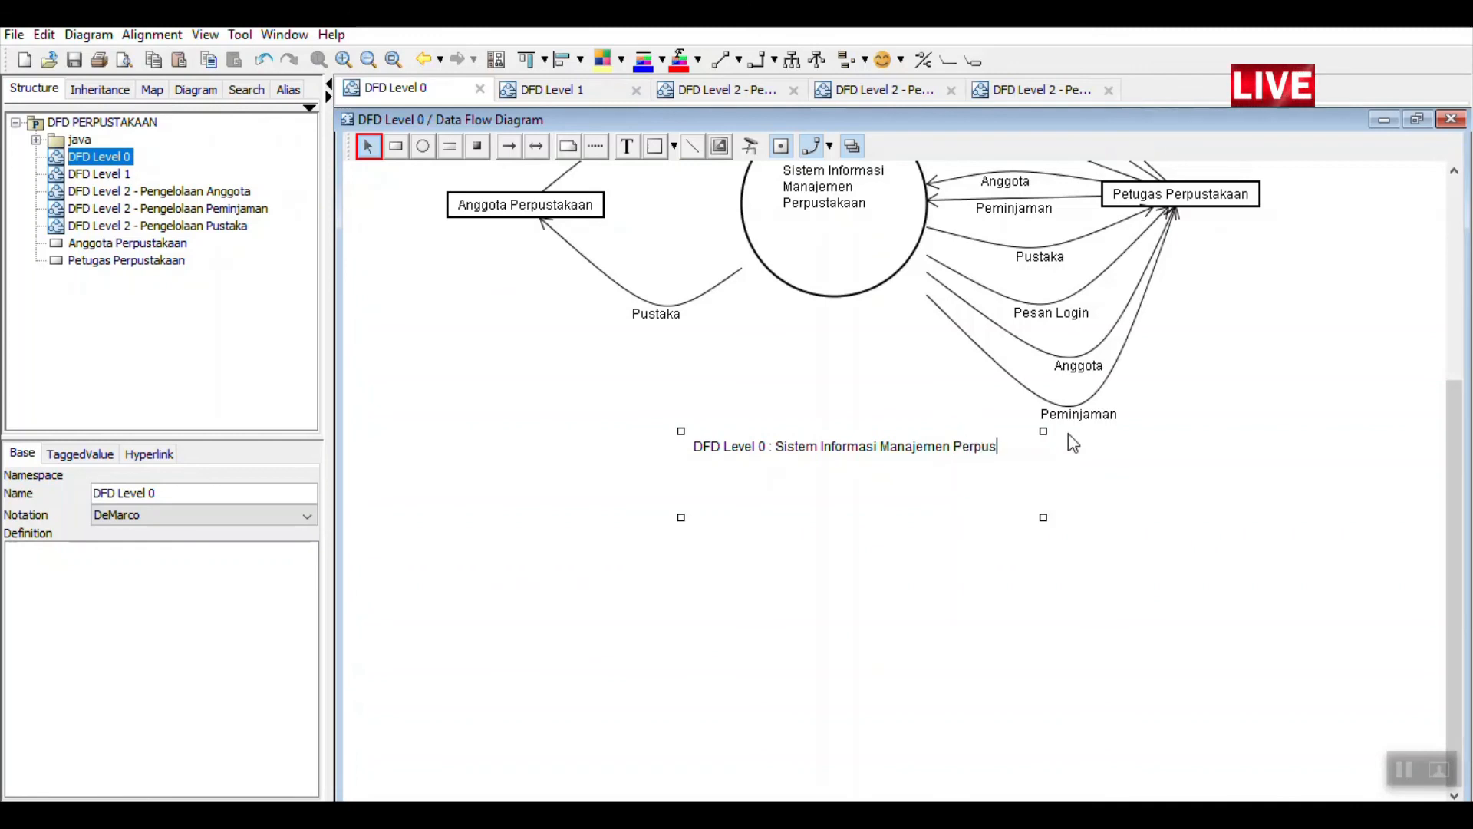
{"action": "type", "text": "takaan"}
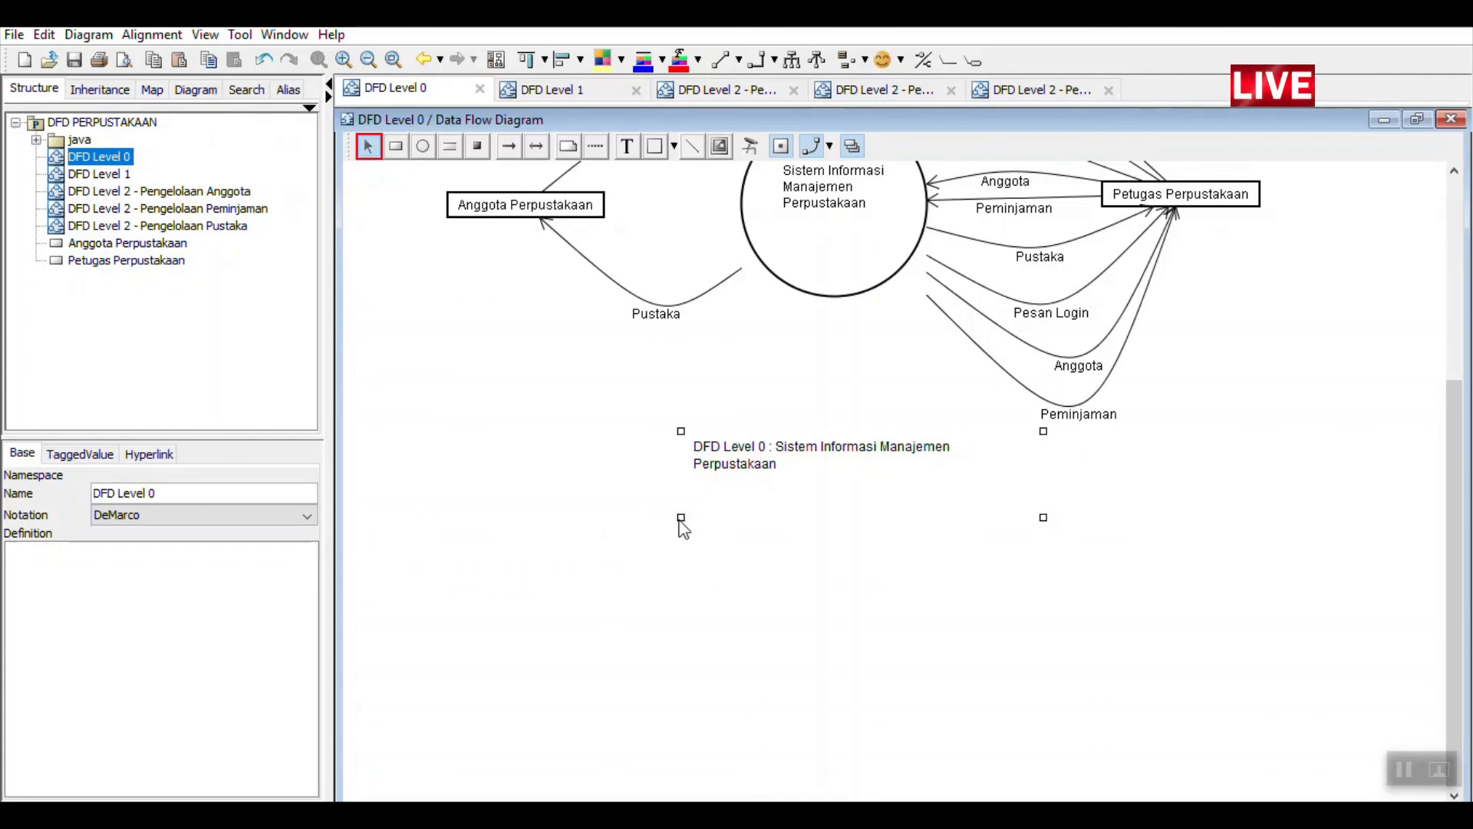
Shrink the caption's box around its text and adjust its place beneath the process, then save the project
{"action": "left_click_drag", "start_coordinate": [679, 519], "coordinate": [666, 466]}
{"action": "left_click", "coordinate": [750, 443]}
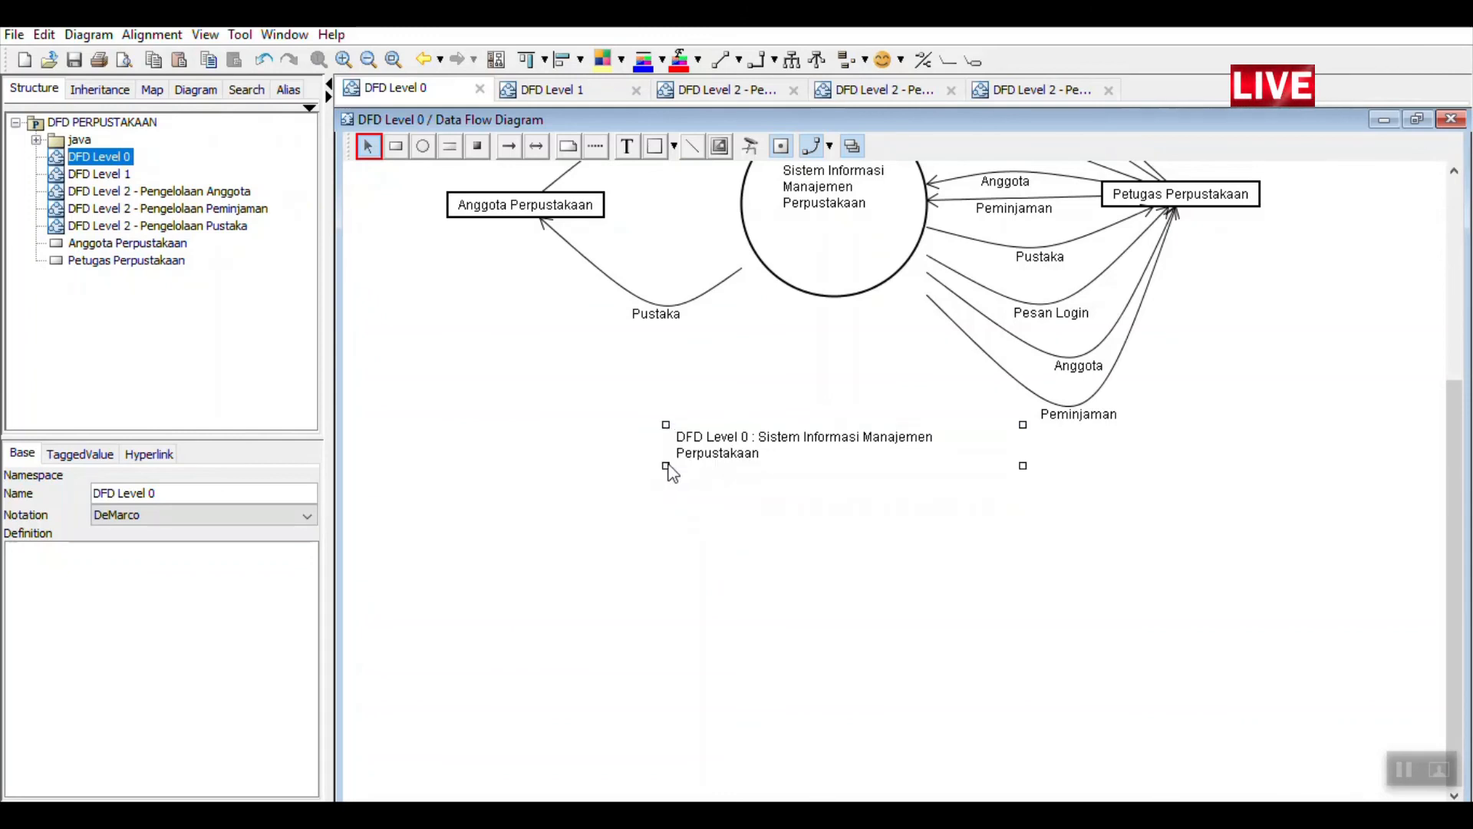
{"action": "left_click", "coordinate": [1025, 556]}
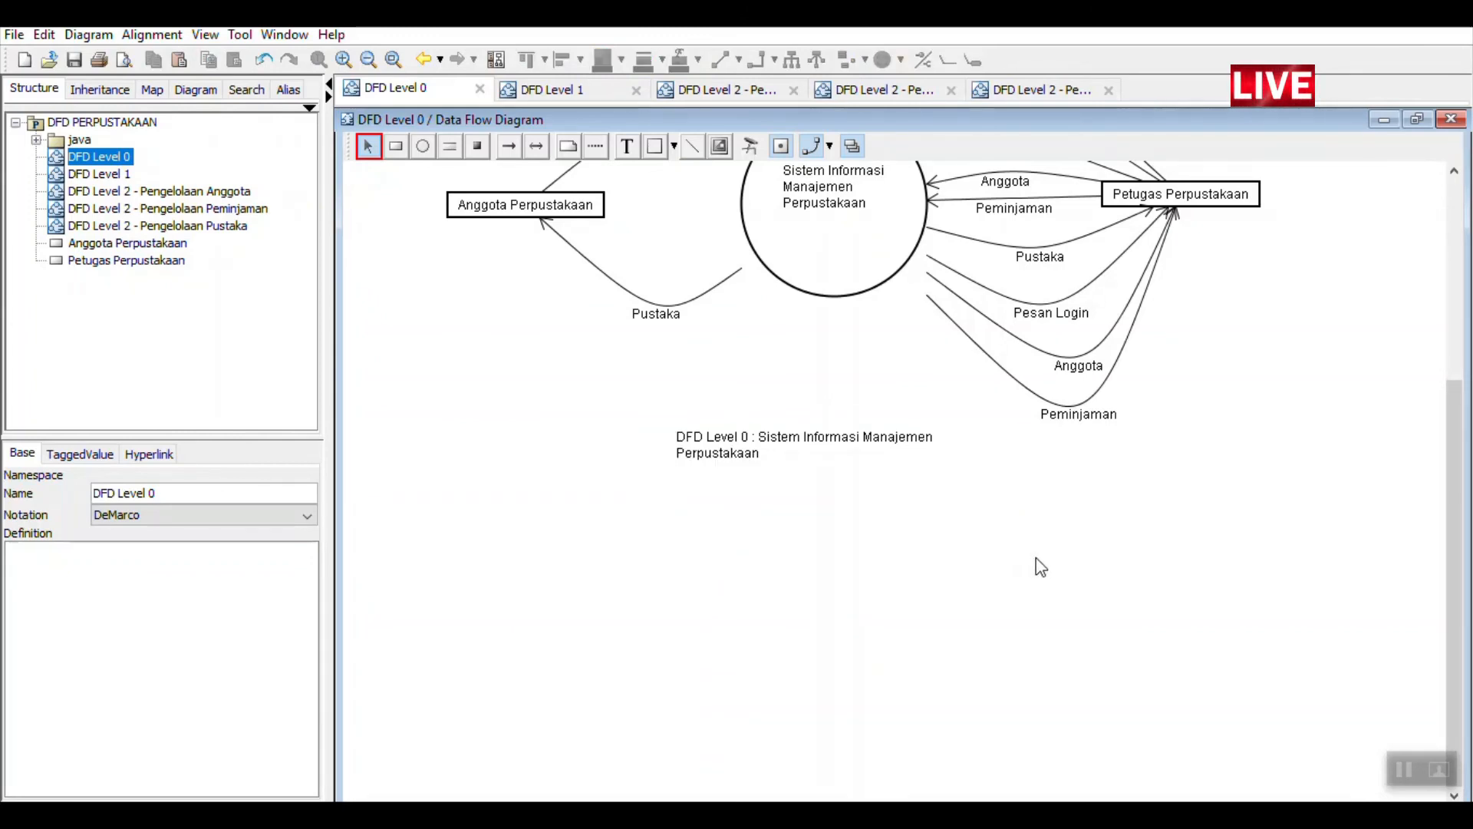
{"action": "left_click", "coordinate": [844, 439]}
{"action": "left_click_drag", "start_coordinate": [757, 463], "coordinate": [759, 459]}
{"action": "left_click", "coordinate": [1003, 583]}
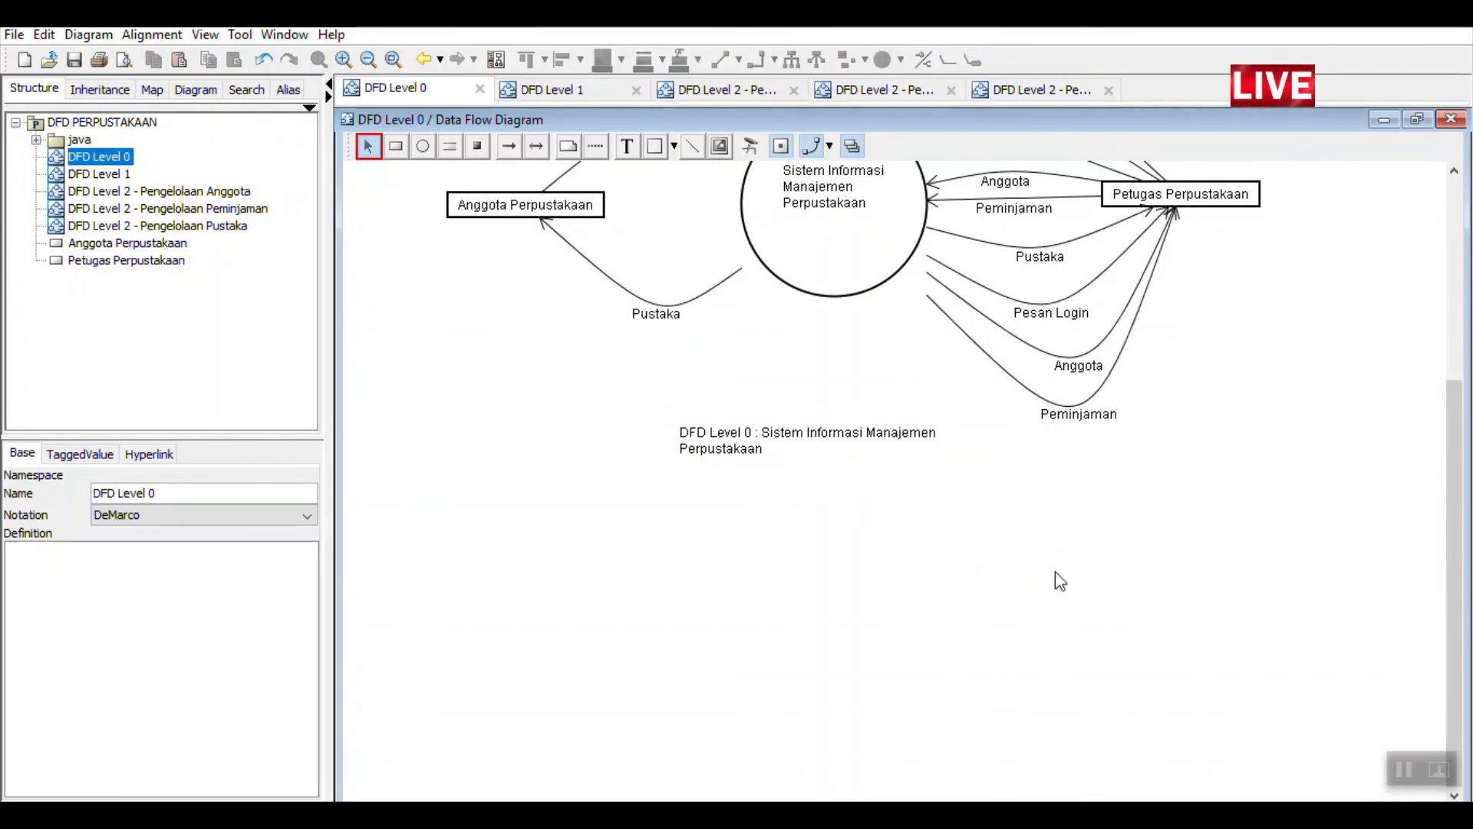
{"action": "scroll", "coordinate": [1056, 579], "scroll_direction": "up", "scroll_amount": 3}
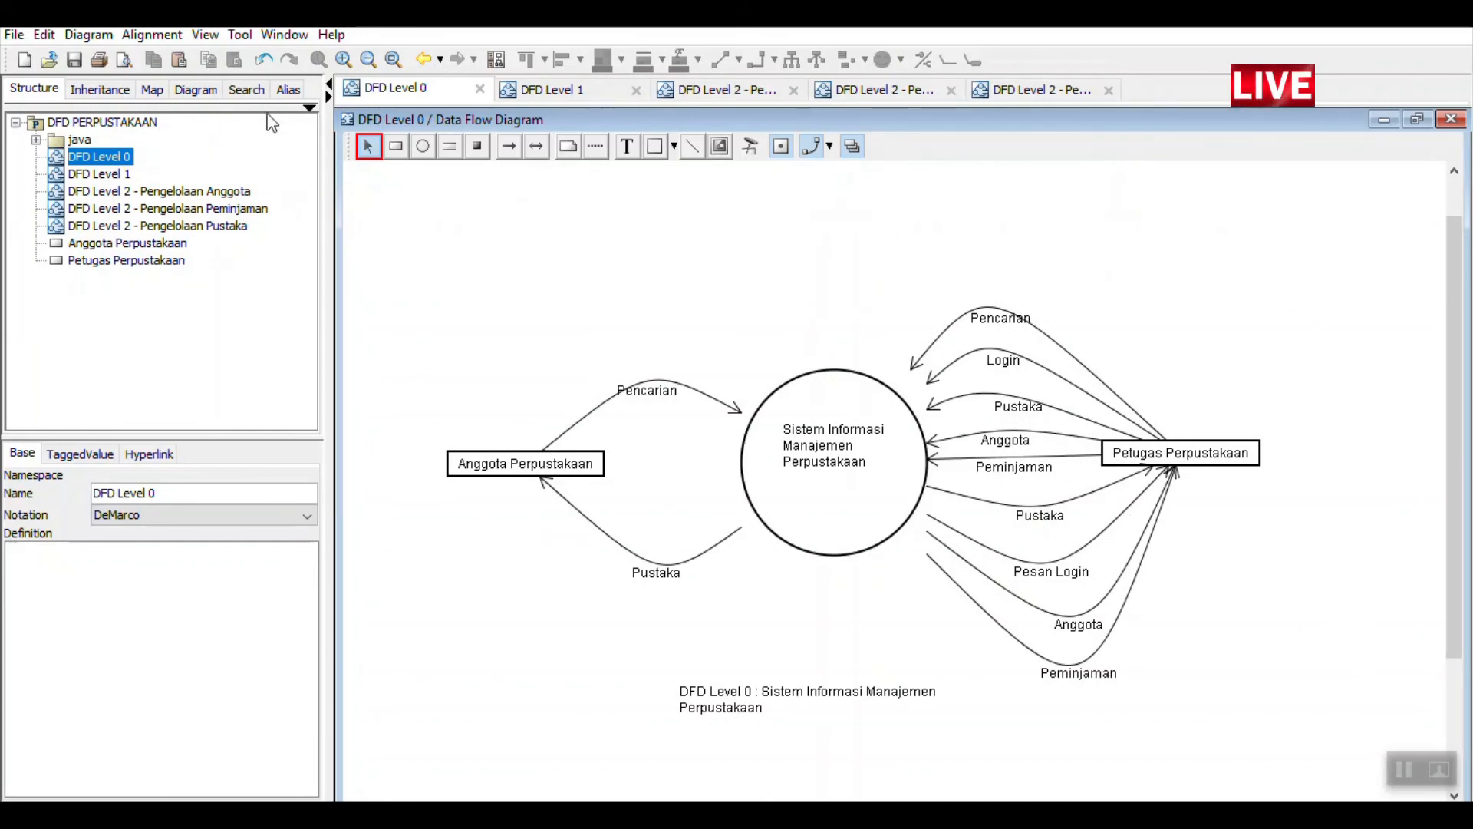
{"action": "left_click", "coordinate": [75, 59]}
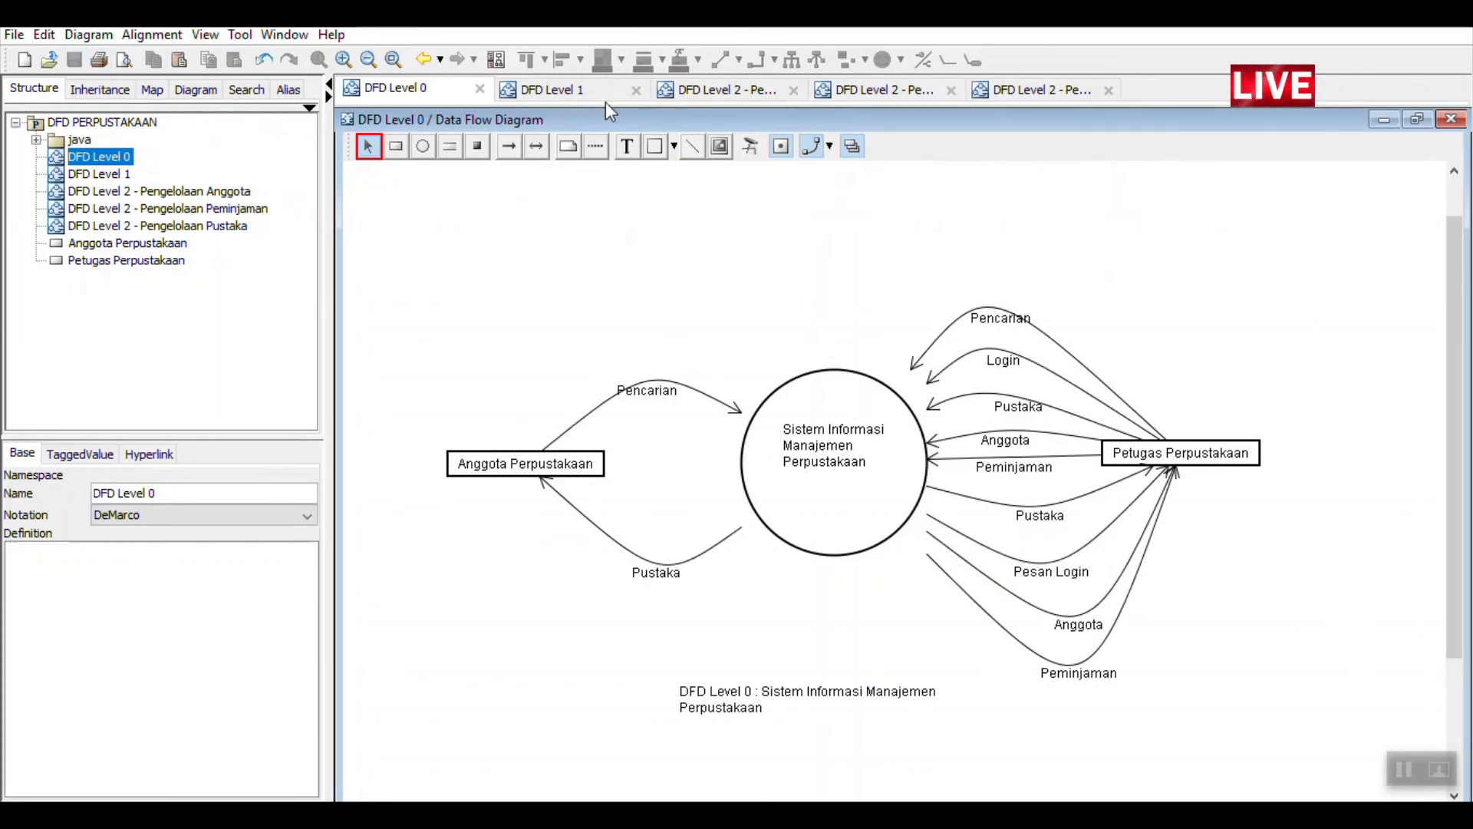
View the DFD Level 1 and the three DFD Level 2 diagrams in turn, and return to DFD Level 0
{"action": "left_click", "coordinate": [568, 89]}
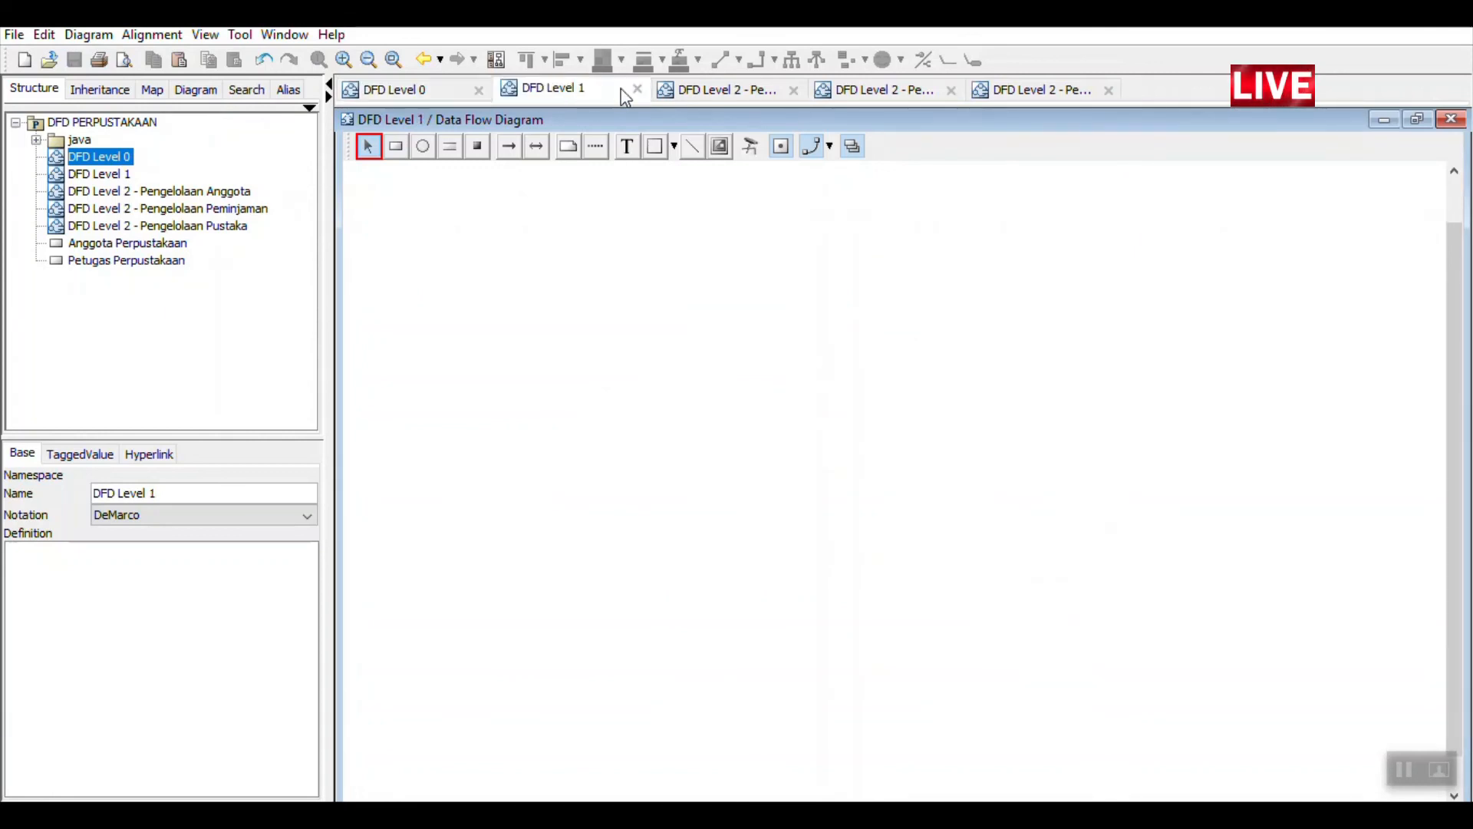
{"action": "left_click", "coordinate": [723, 91]}
{"action": "left_click", "coordinate": [882, 89]}
{"action": "left_click", "coordinate": [1050, 89]}
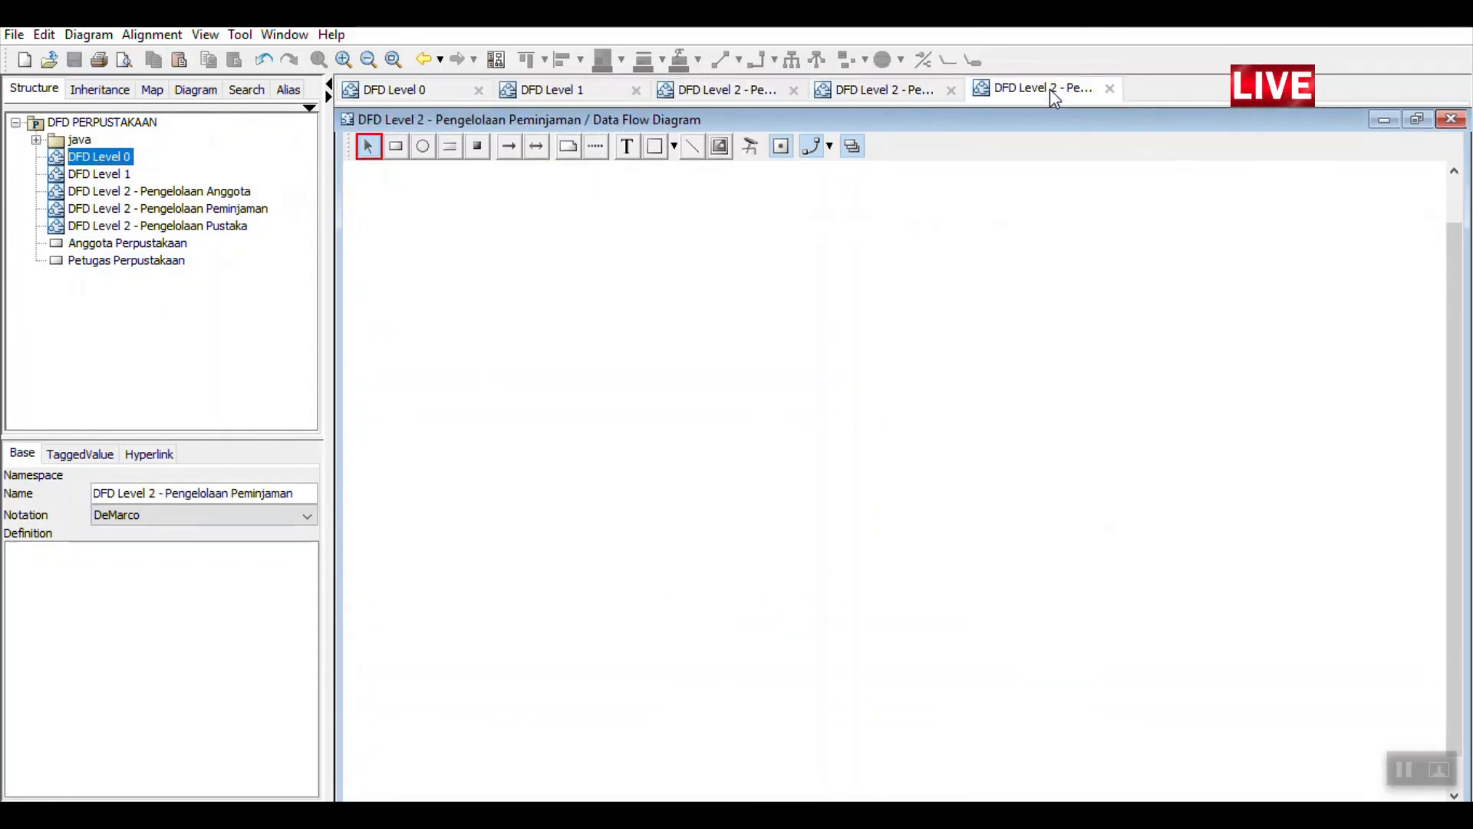
{"action": "left_click", "coordinate": [513, 100]}
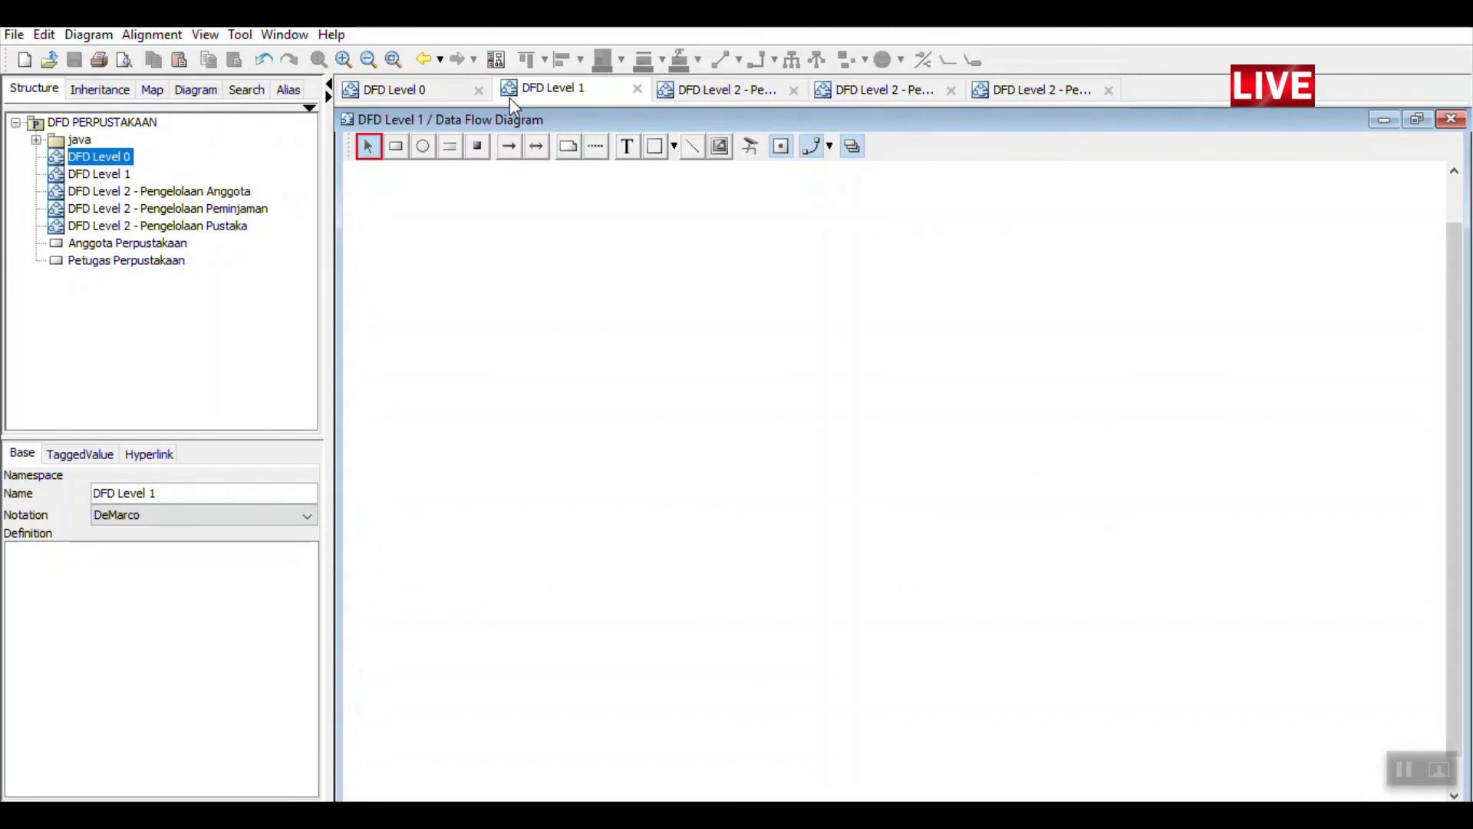
{"action": "left_click", "coordinate": [388, 92]}
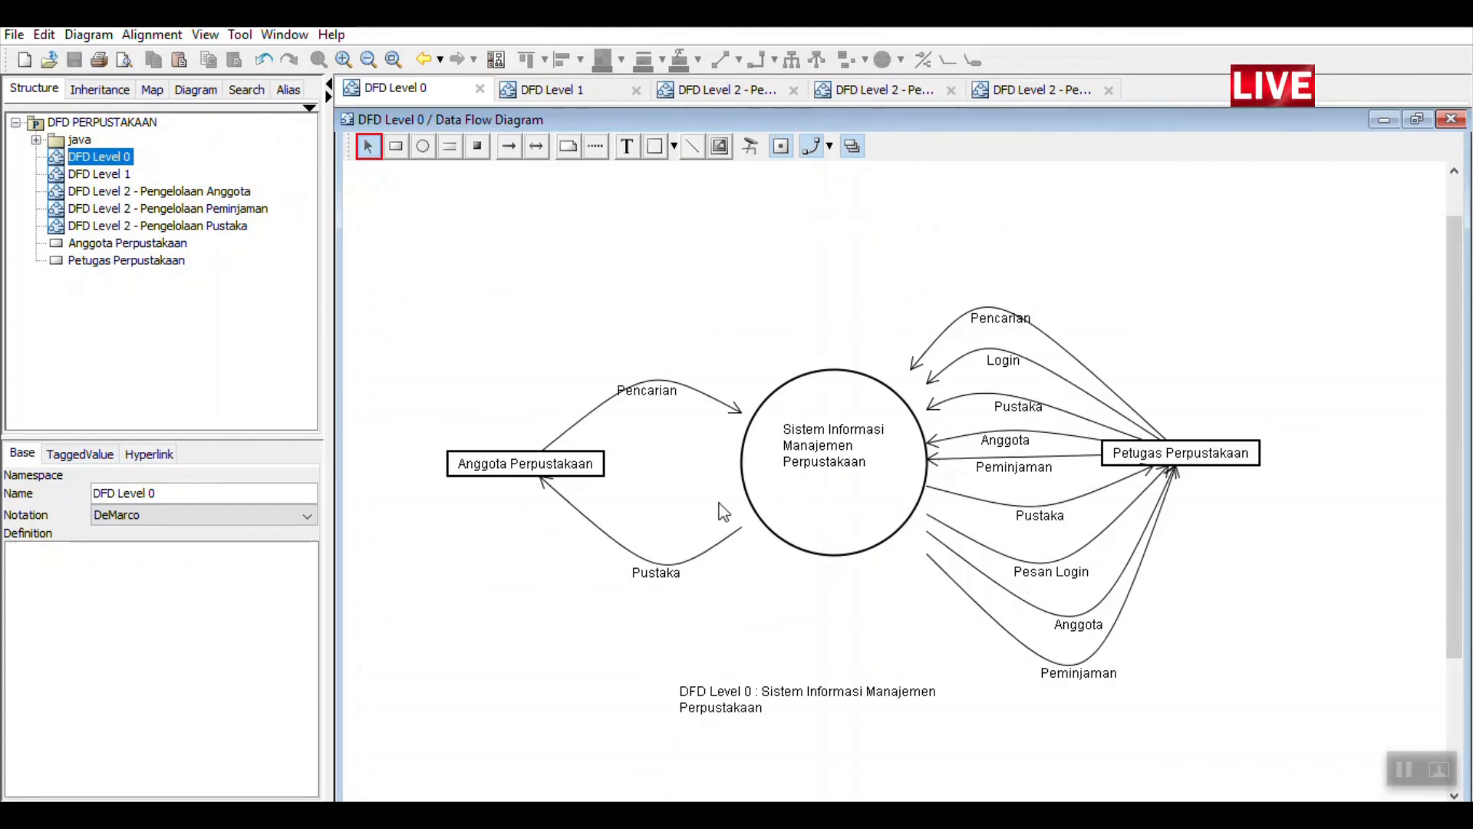
{"action": "left_click", "coordinate": [90, 36]}
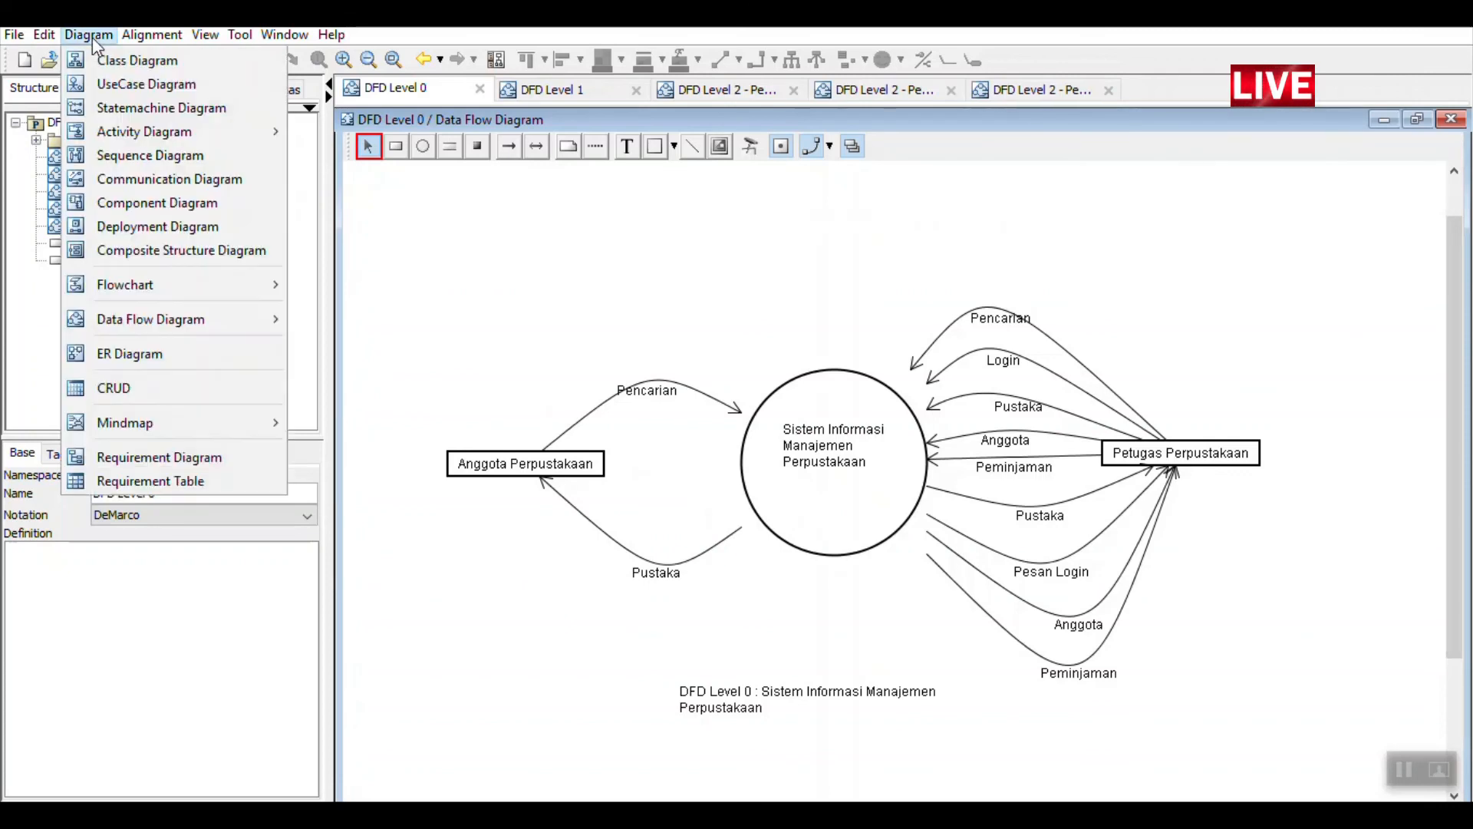
{"action": "mouse_move", "coordinate": [243, 316]}
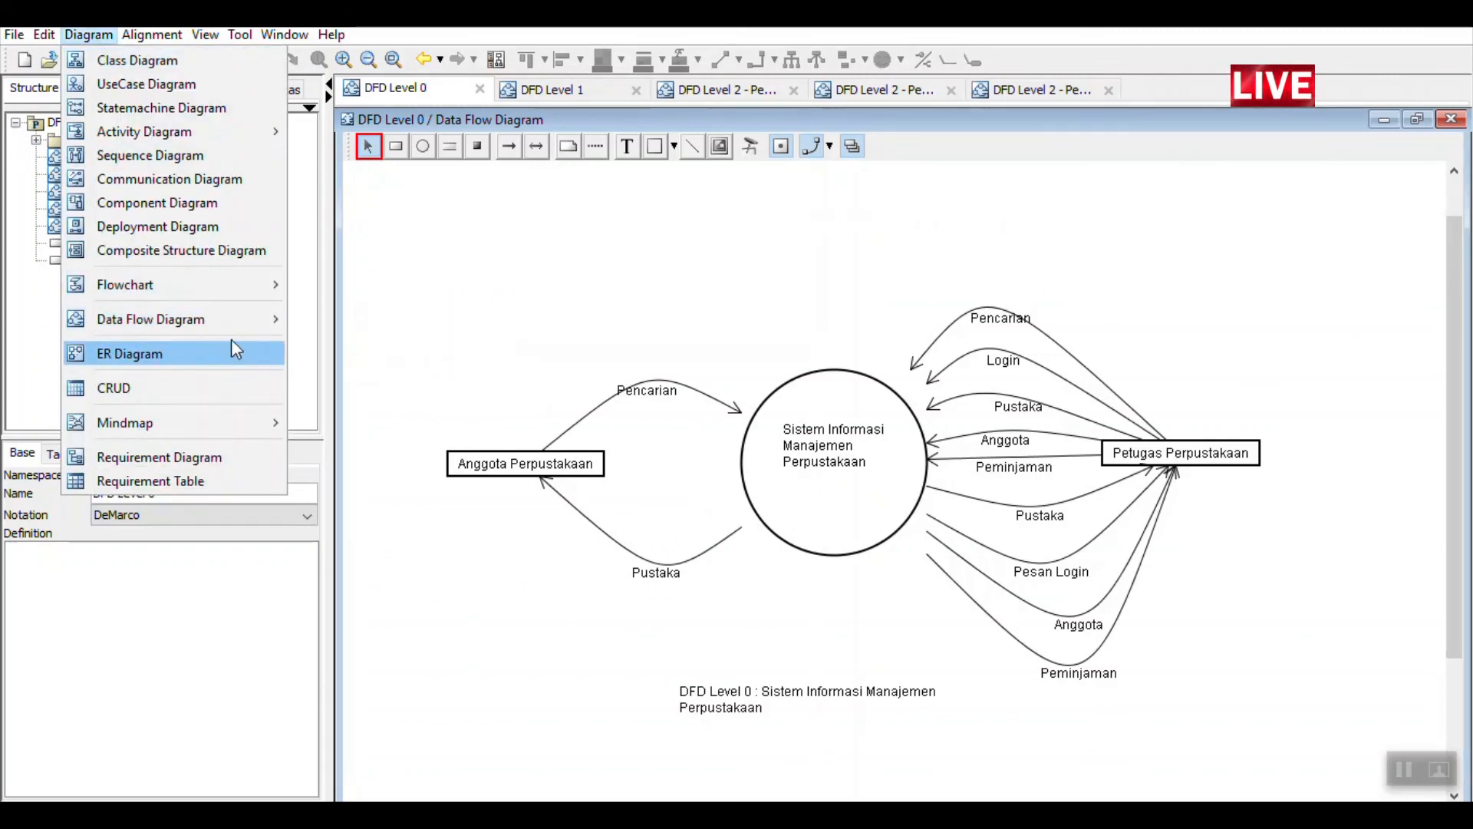
{"action": "left_click", "coordinate": [753, 461]}
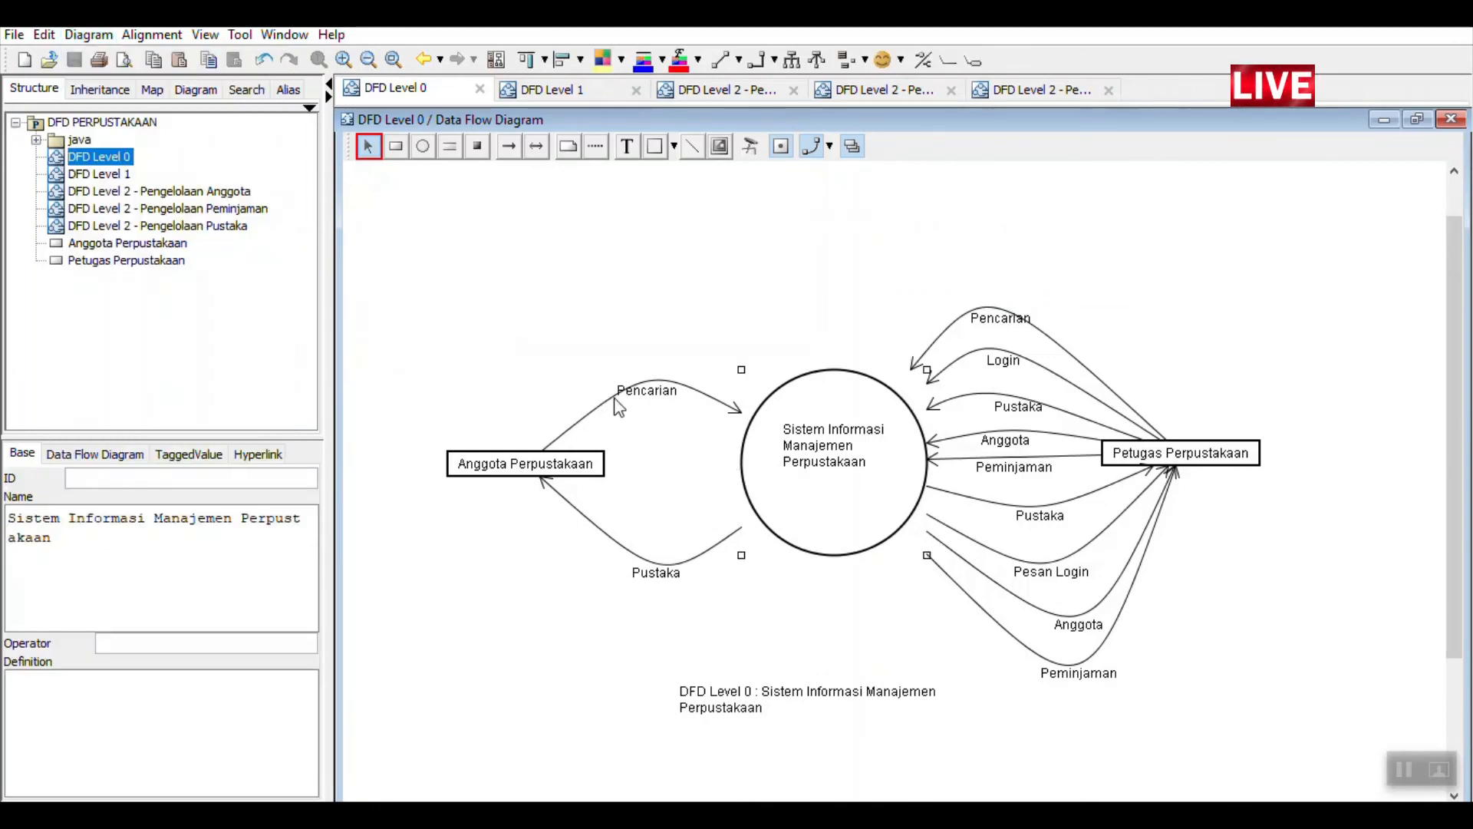
Change the diagram notation of DFD Level 0 to Gane/Sarson
{"action": "right_click", "coordinate": [111, 163]}
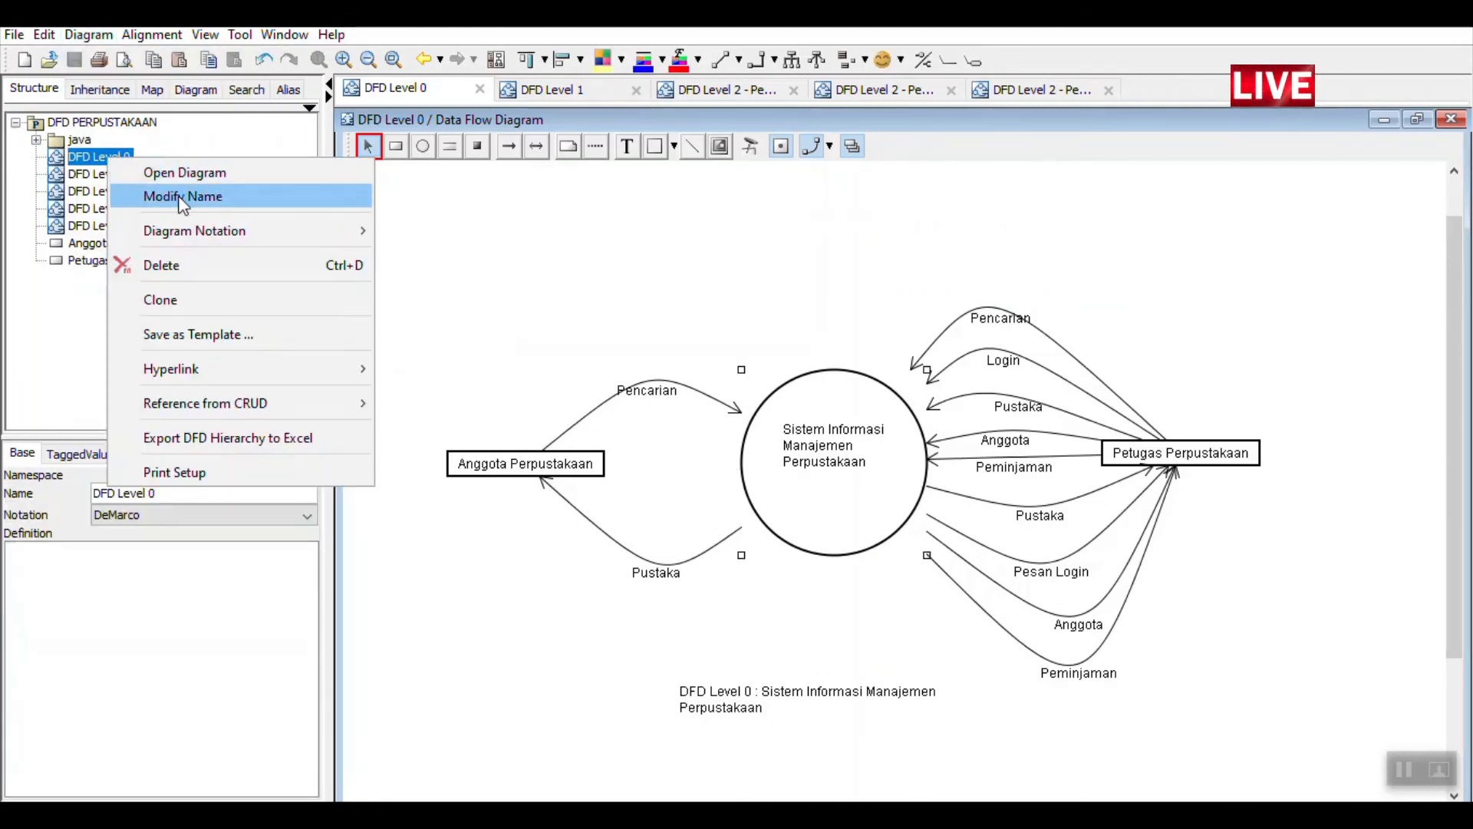
{"action": "mouse_move", "coordinate": [203, 230]}
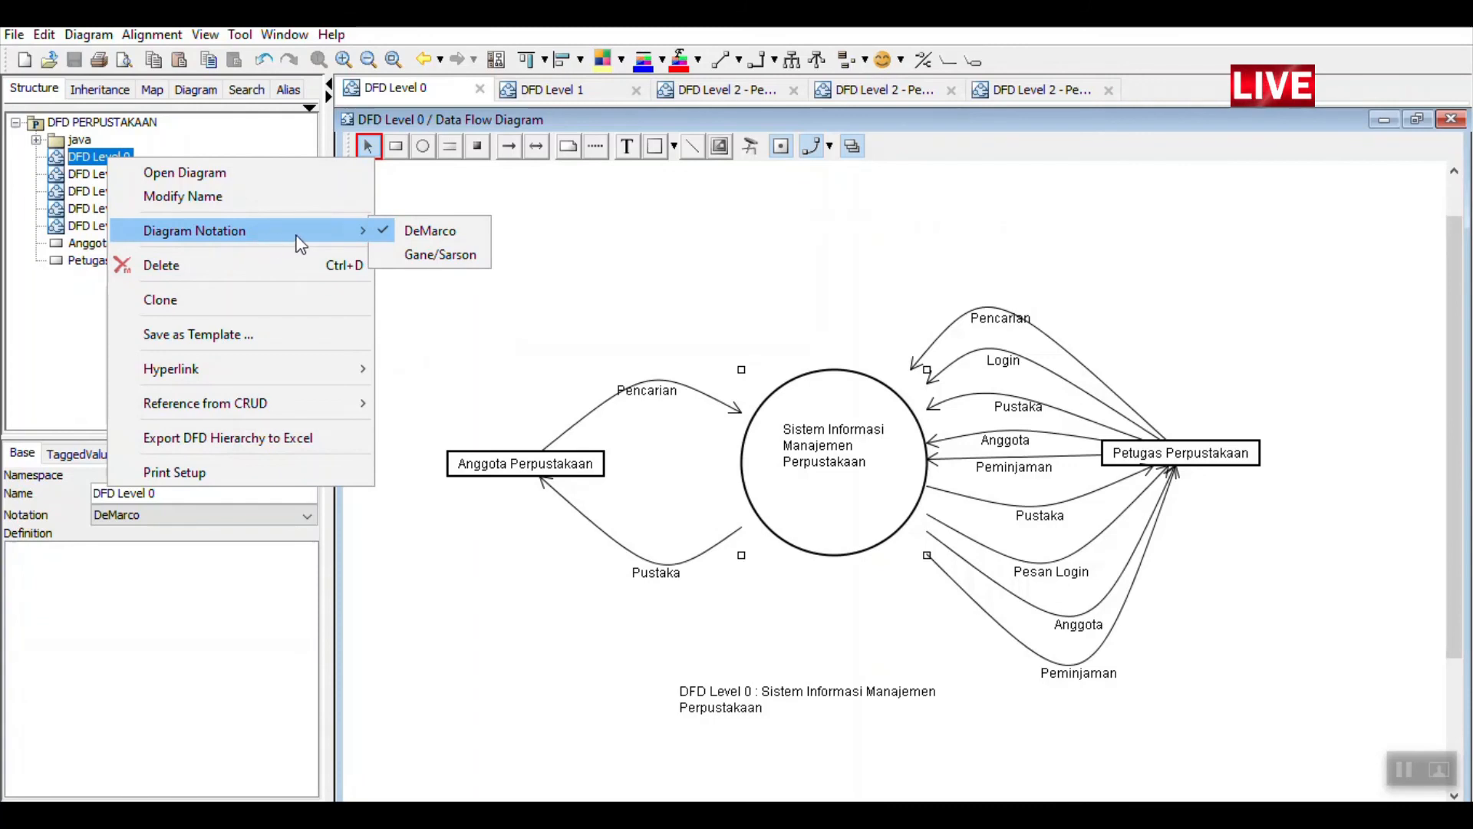
{"action": "left_click", "coordinate": [471, 256]}
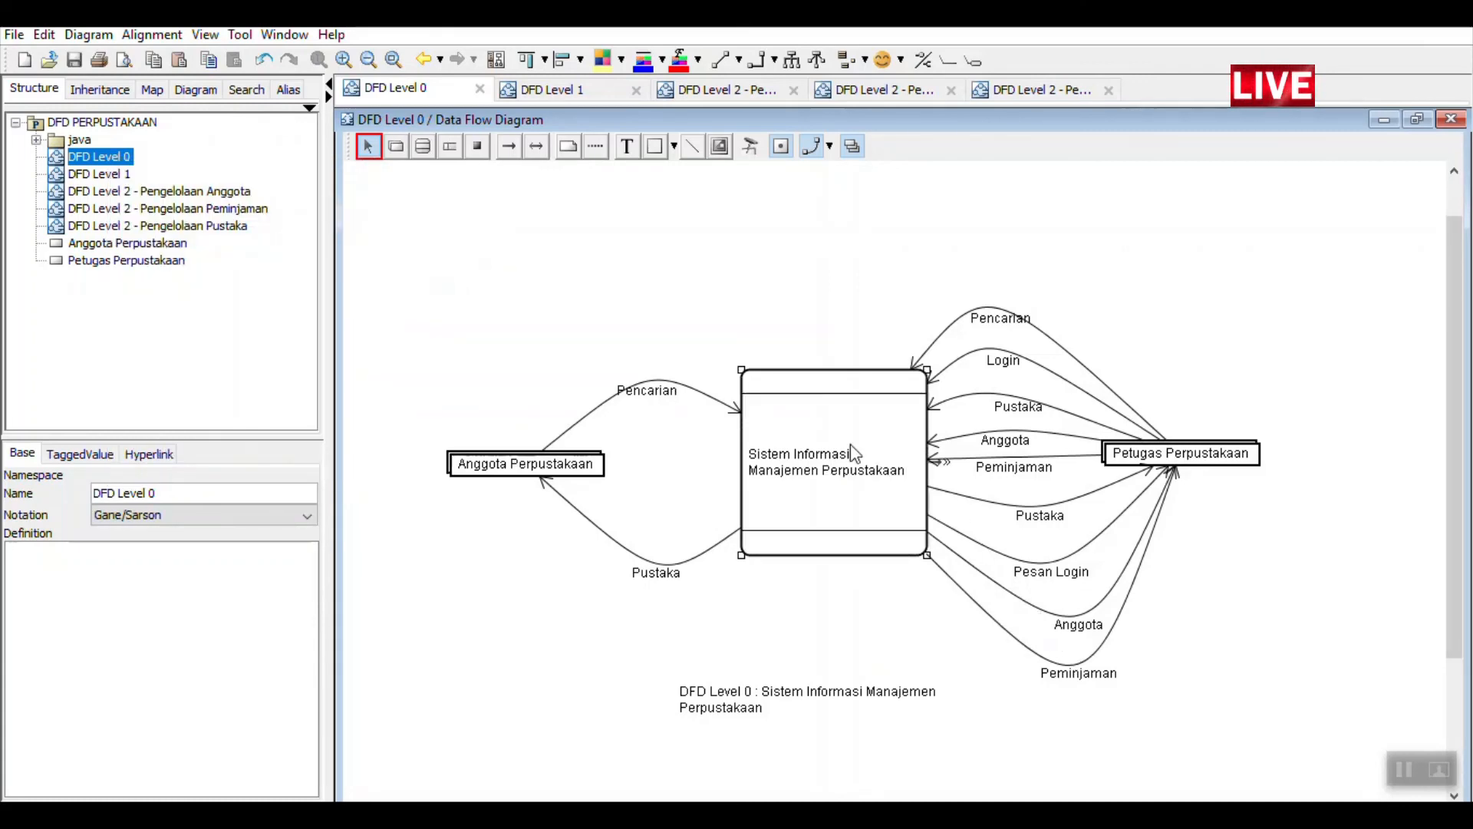
{"action": "left_click", "coordinate": [839, 392]}
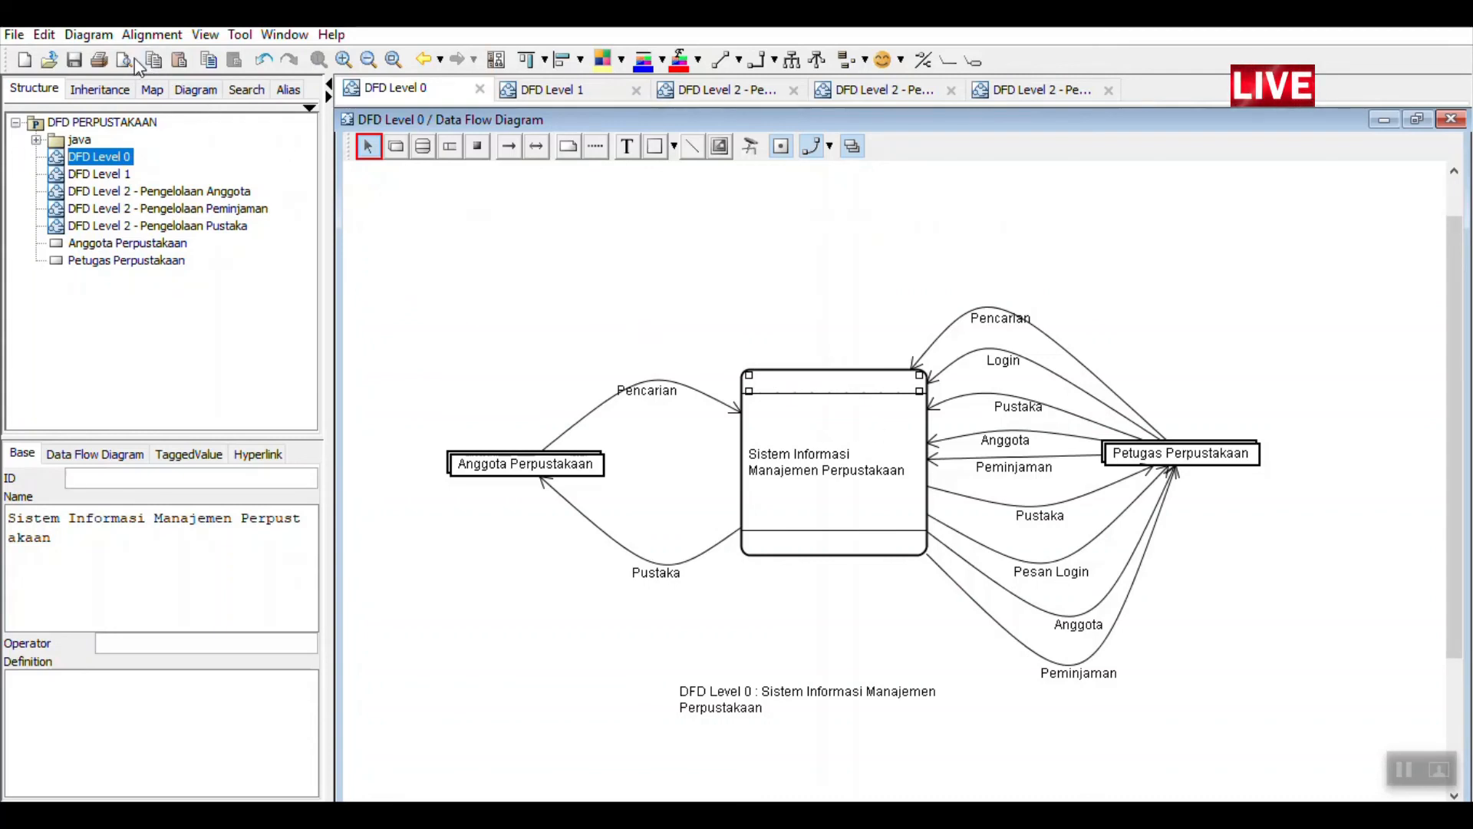
{"action": "left_click", "coordinate": [88, 35]}
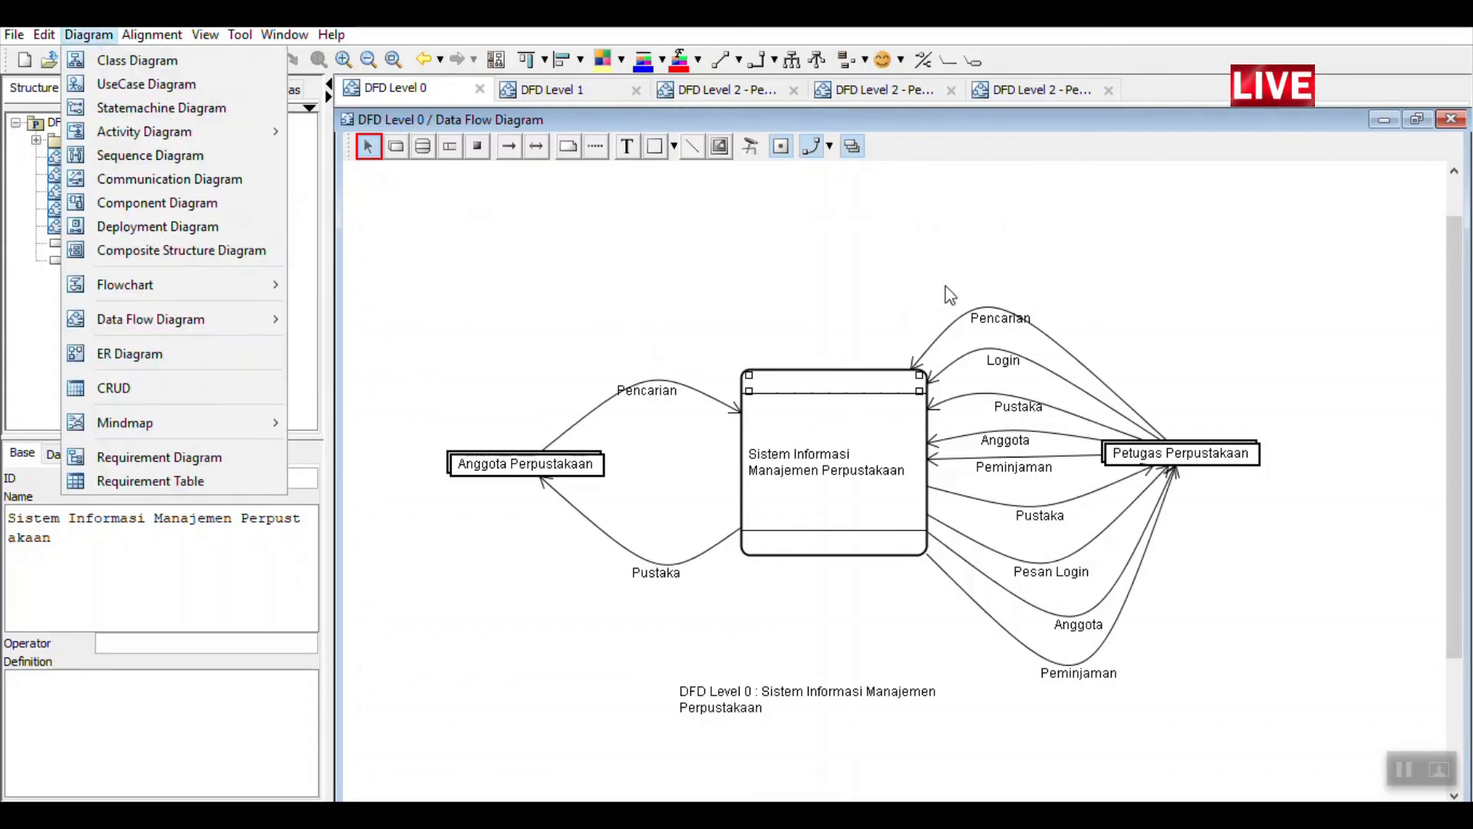
{"action": "left_click", "coordinate": [841, 234]}
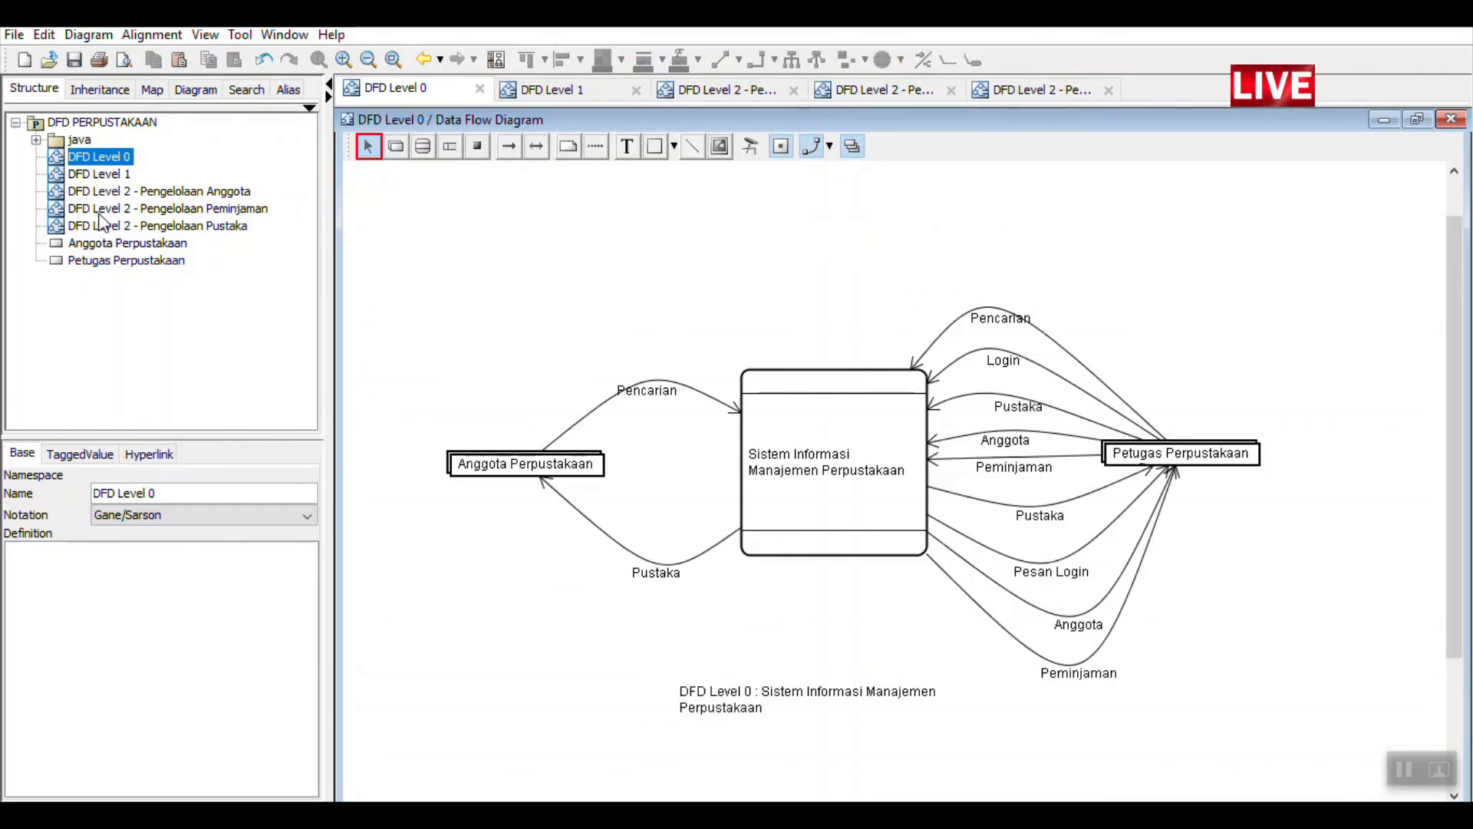
Open the available commands for the DFD Level 0 diagram in the project structure
{"action": "right_click", "coordinate": [98, 157]}
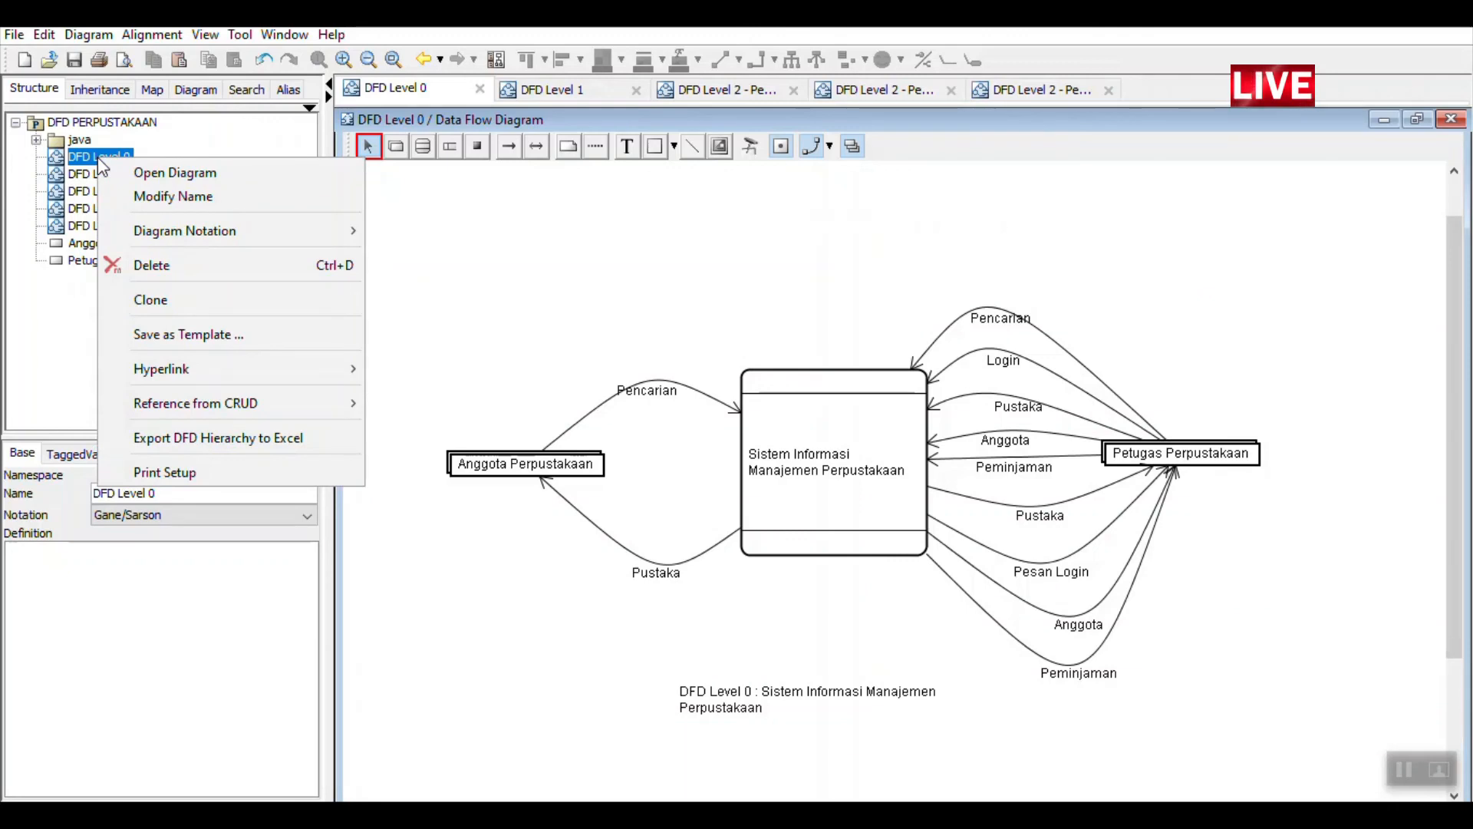